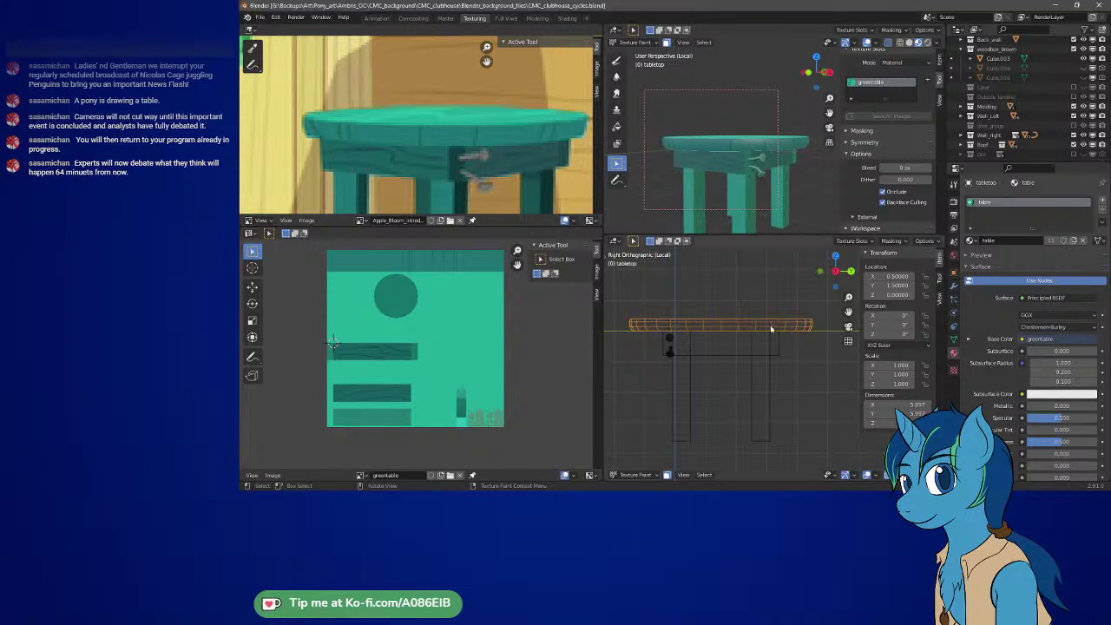
- Preview the table in Rendered shading in the perspective viewport, and return that viewport to Material Preview
key("z")
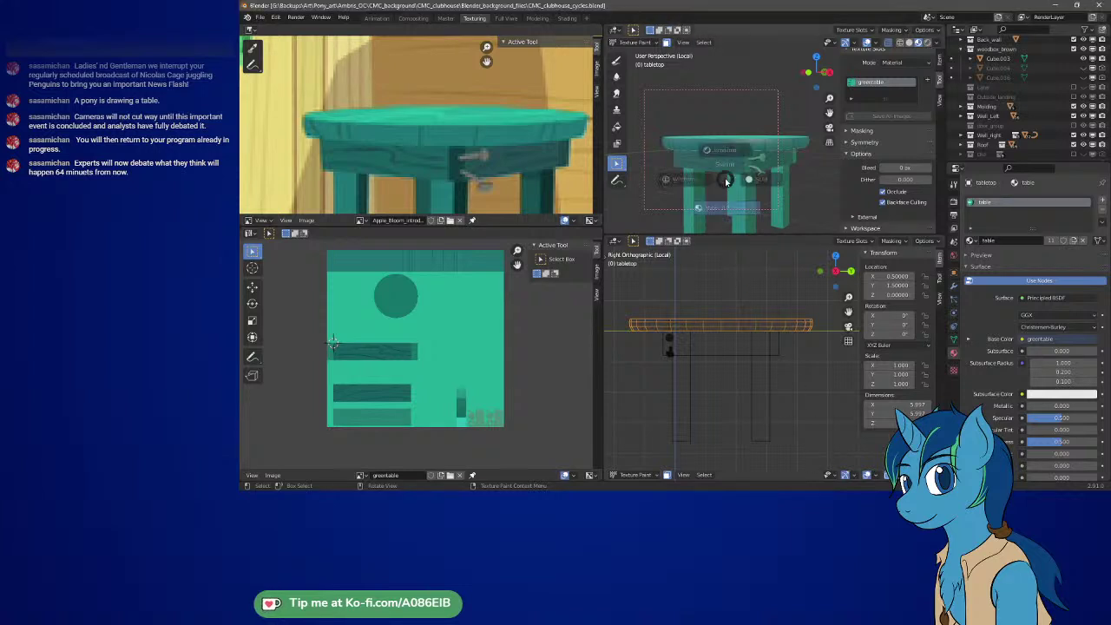
left_click(783, 180)
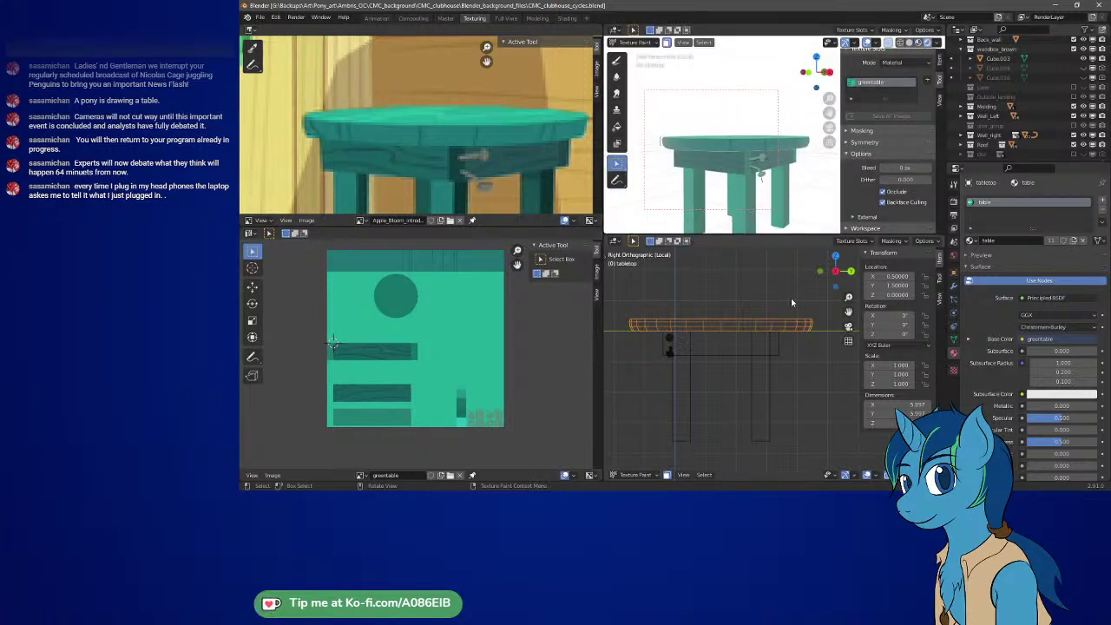
key("z")
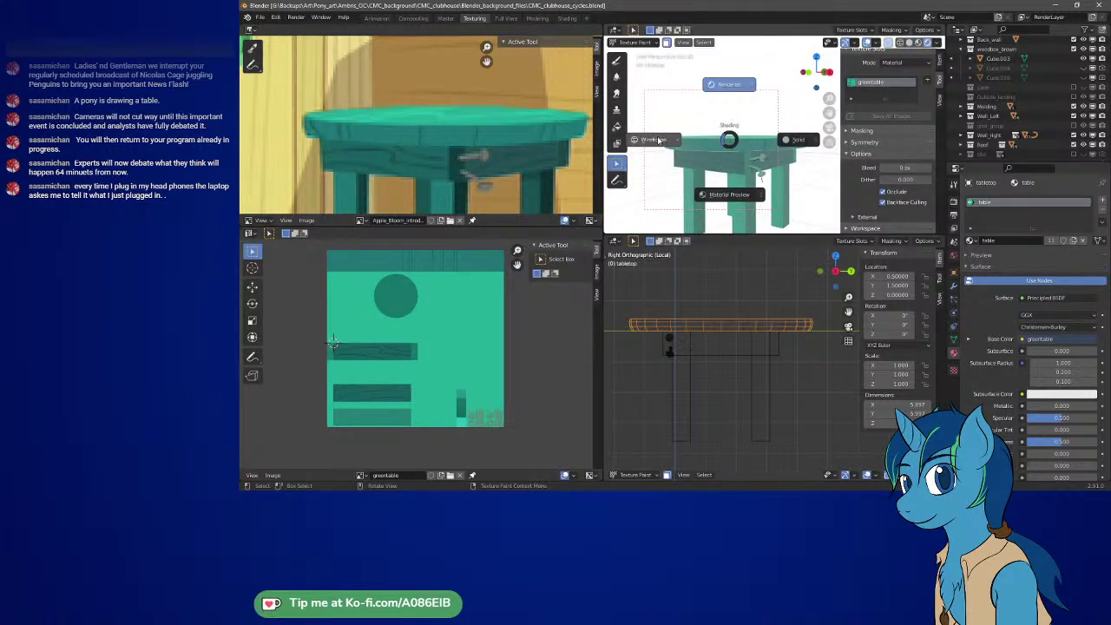
left_click(709, 198)
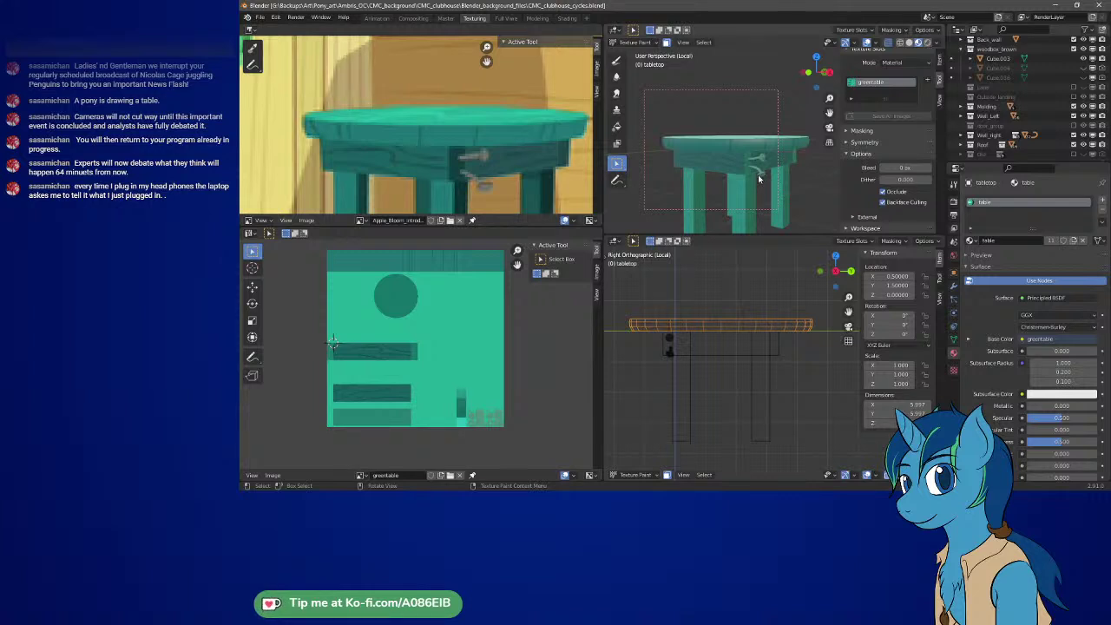
- Switch the perspective viewport from Texture Paint to Object Mode and deselect the tabletop
scroll(759, 178, "up", 2)
scroll(758, 179, "up", 3)
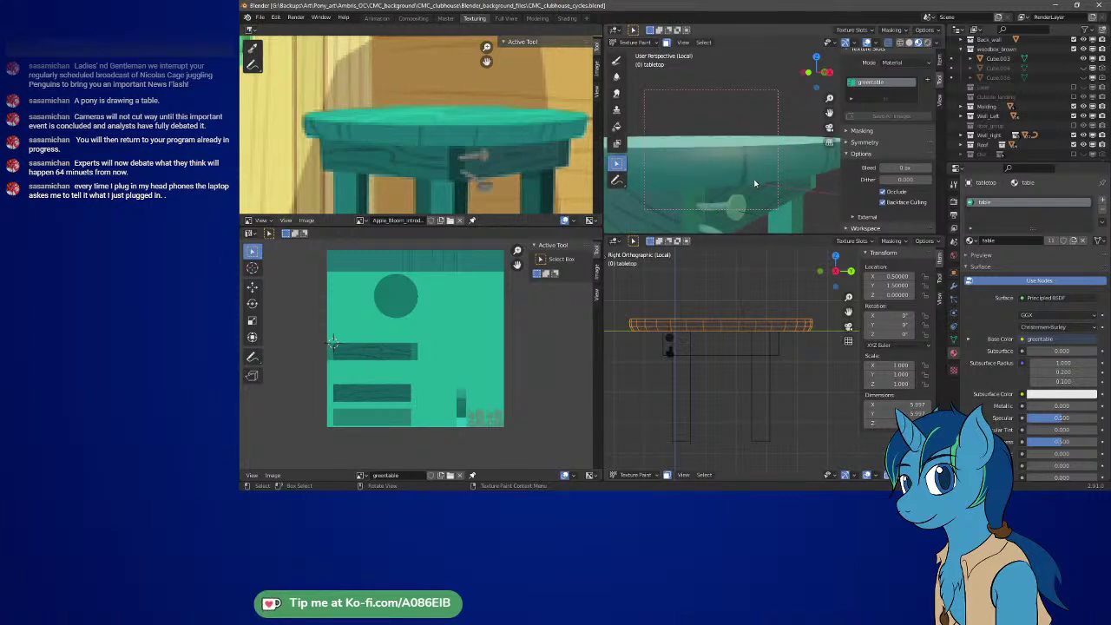
mouse_move(744, 193)
middle_mouse_down()
mouse_move(755, 147)
mouse_move(752, 180)
mouse_move(681, 161)
mouse_move(761, 171)
mouse_move(730, 153)
mouse_move(728, 166)
mouse_move(730, 149)
mouse_move(743, 178)
middle_mouse_up()
scroll(730, 150, "down", 4)
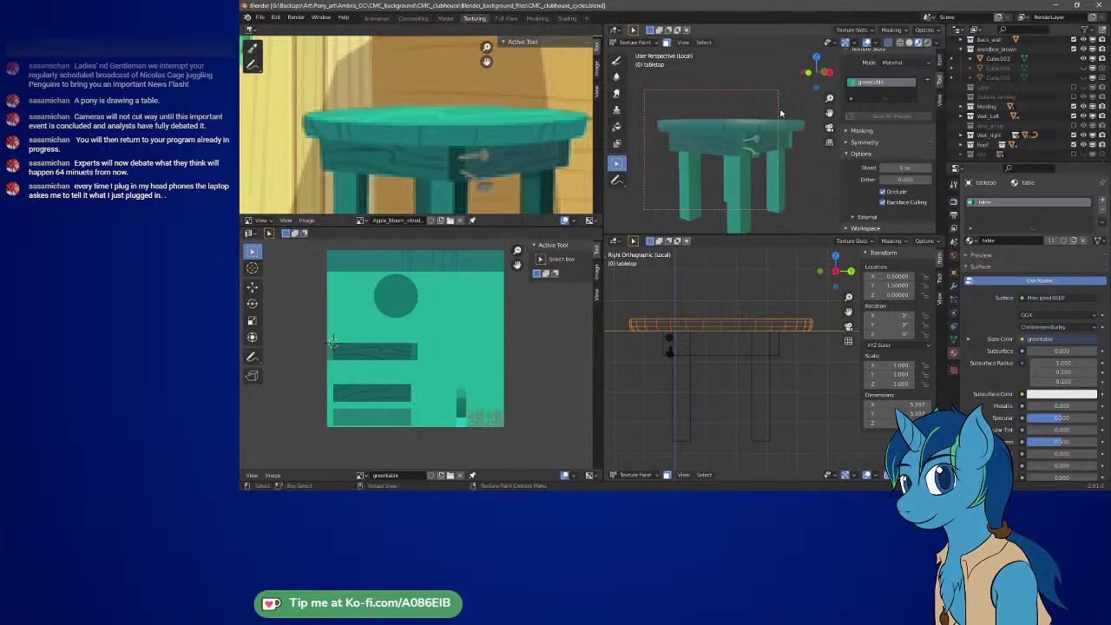
left_click(640, 43)
left_click(642, 54)
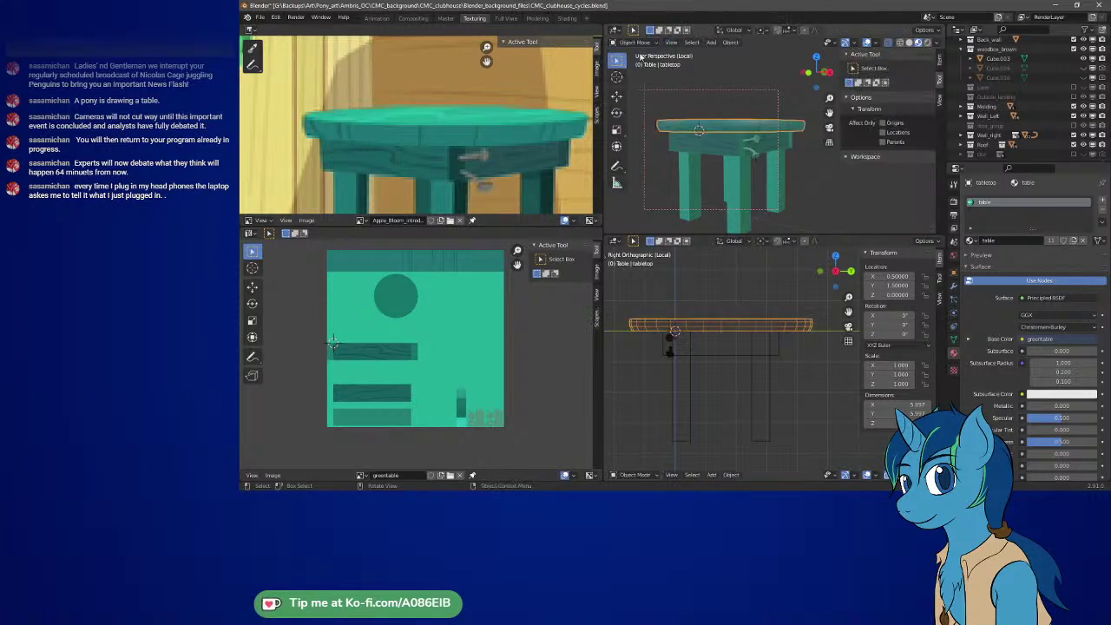
left_click(807, 172)
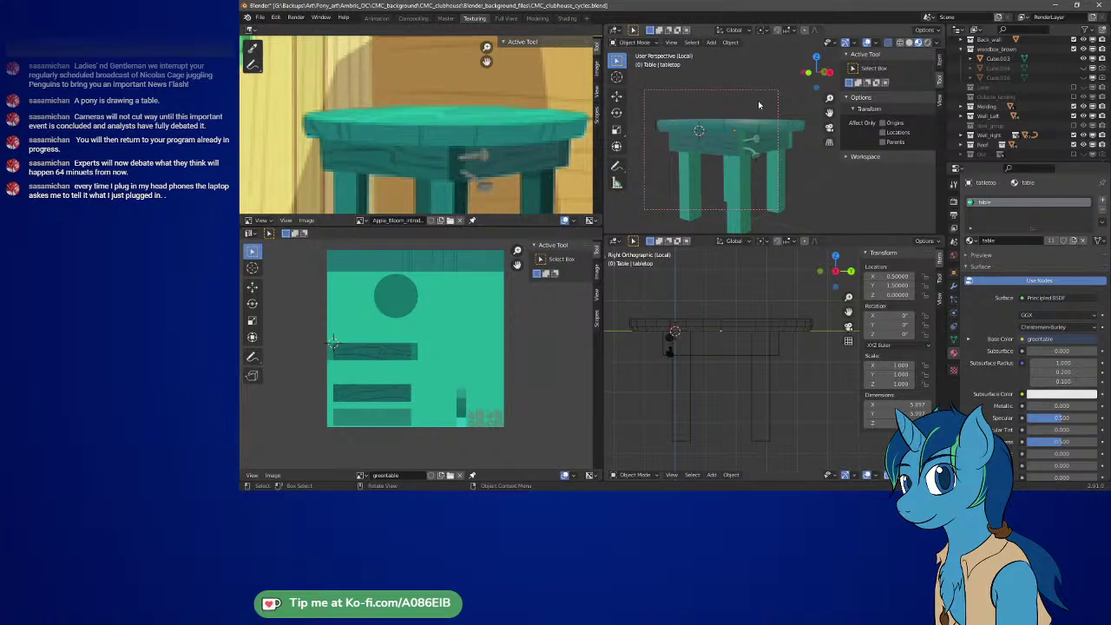
scroll(584, 117, "up", 1)
middle_click_drag(755, 157, 757, 158)
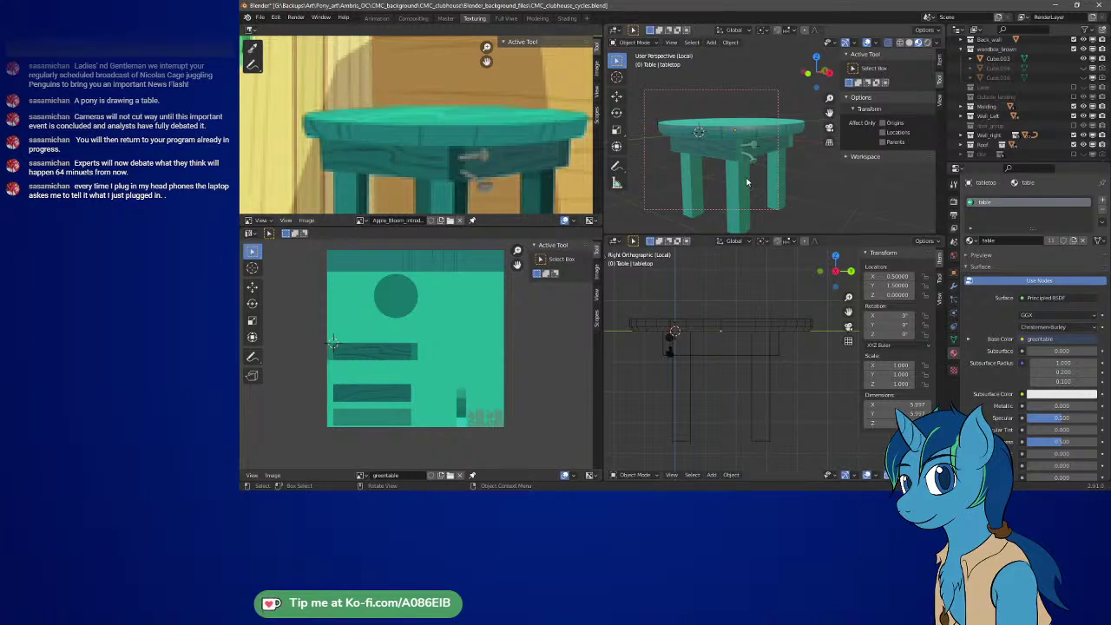
middle_click_drag(746, 182, 753, 182)
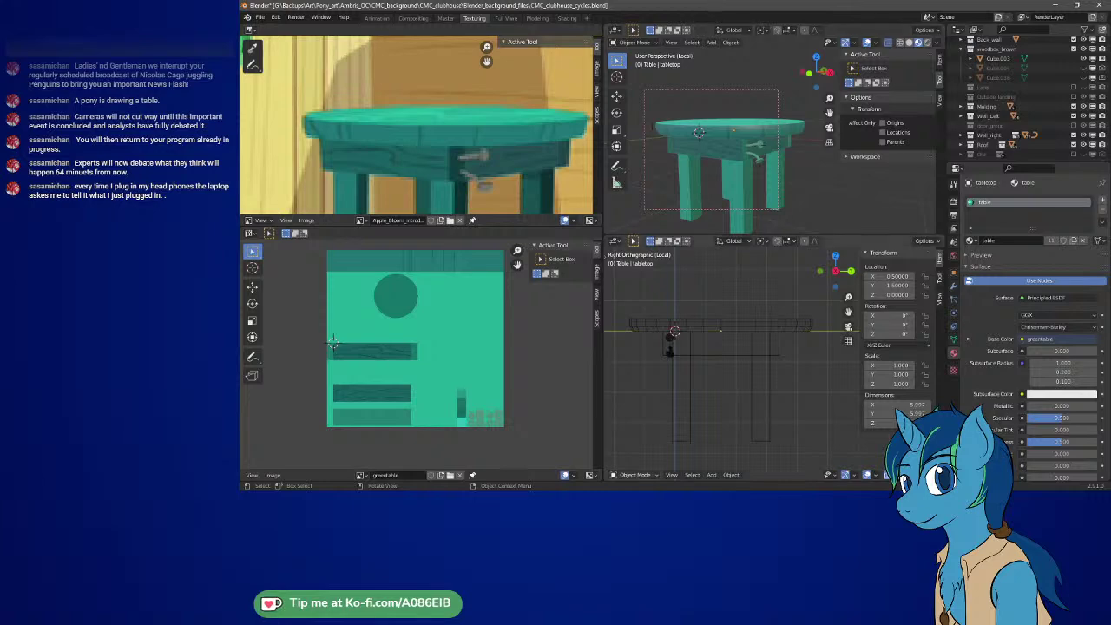
- Switch to Affinity Designer and shift the three leftmost vertical lines in the texture's upper strip right, toward the other four lines
key("alt+Tab")
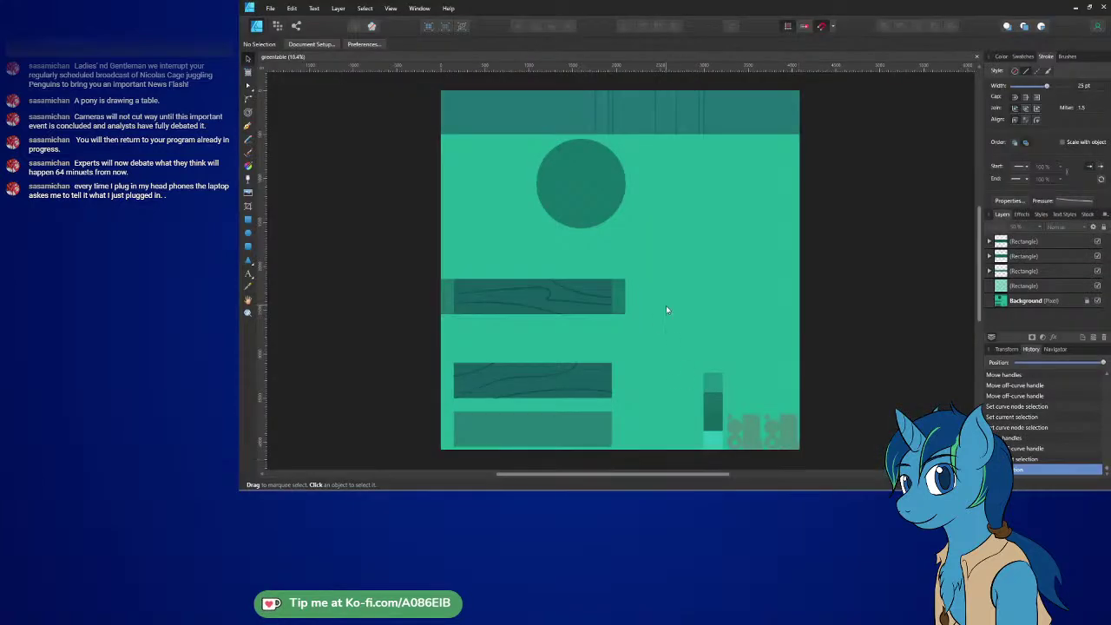
scroll(610, 119, "up", 4, "ctrl")
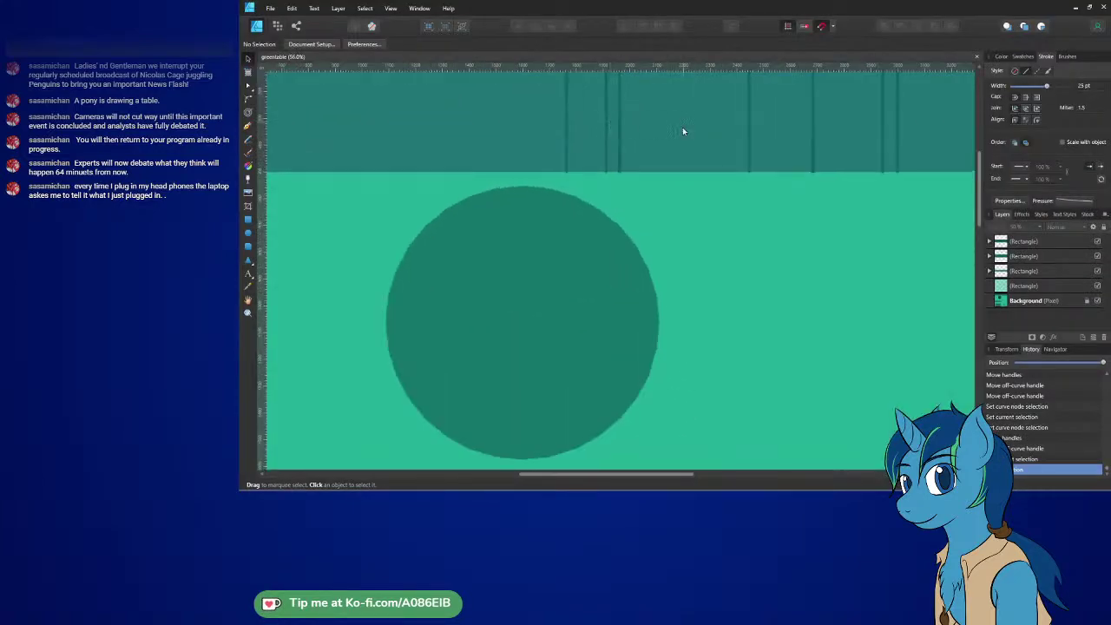
middle_click_drag(682, 130, 613, 228)
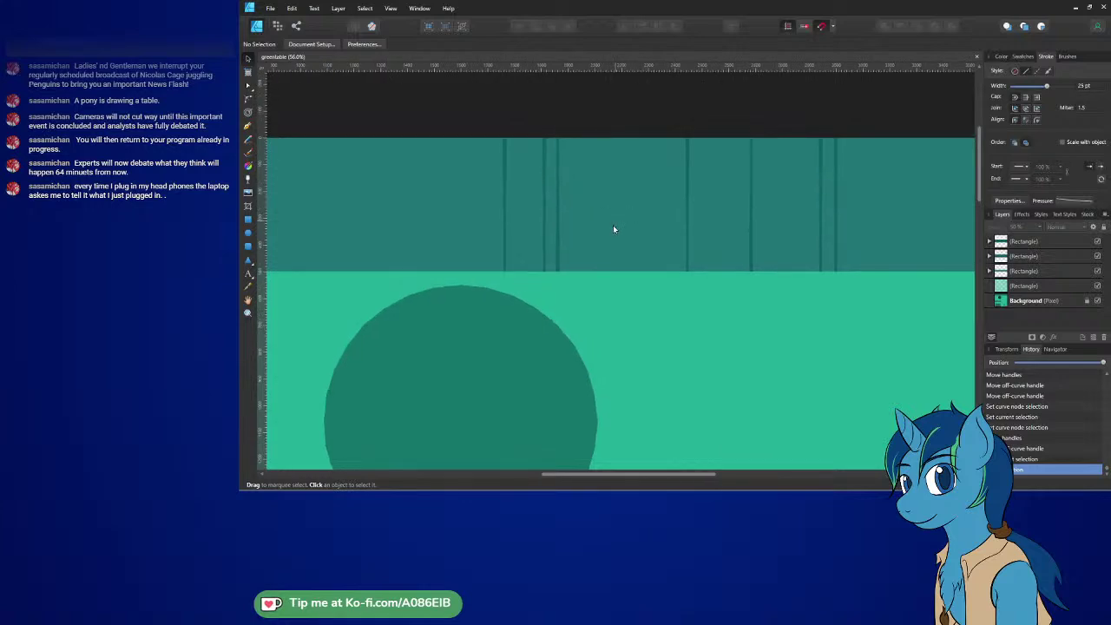
left_click(248, 85)
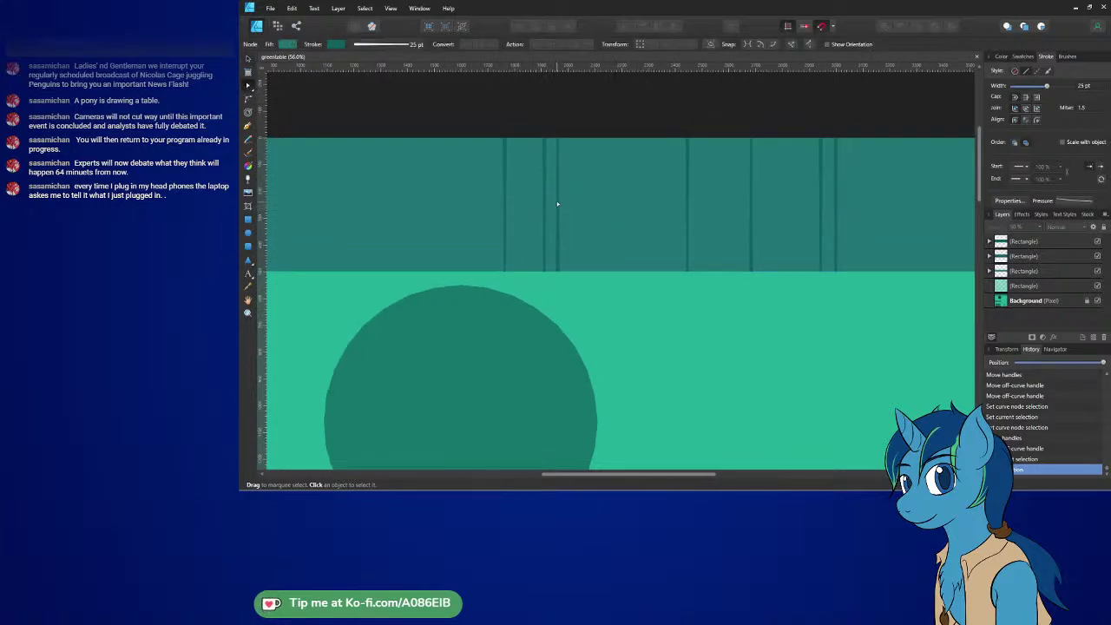
left_click(556, 202)
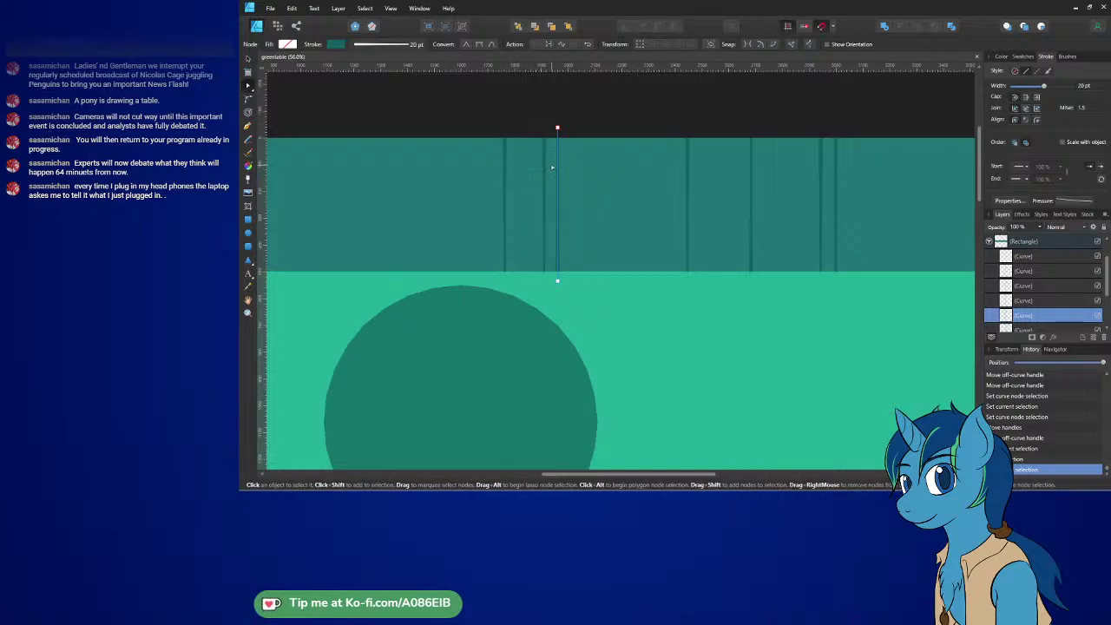
left_click(545, 167, "shift")
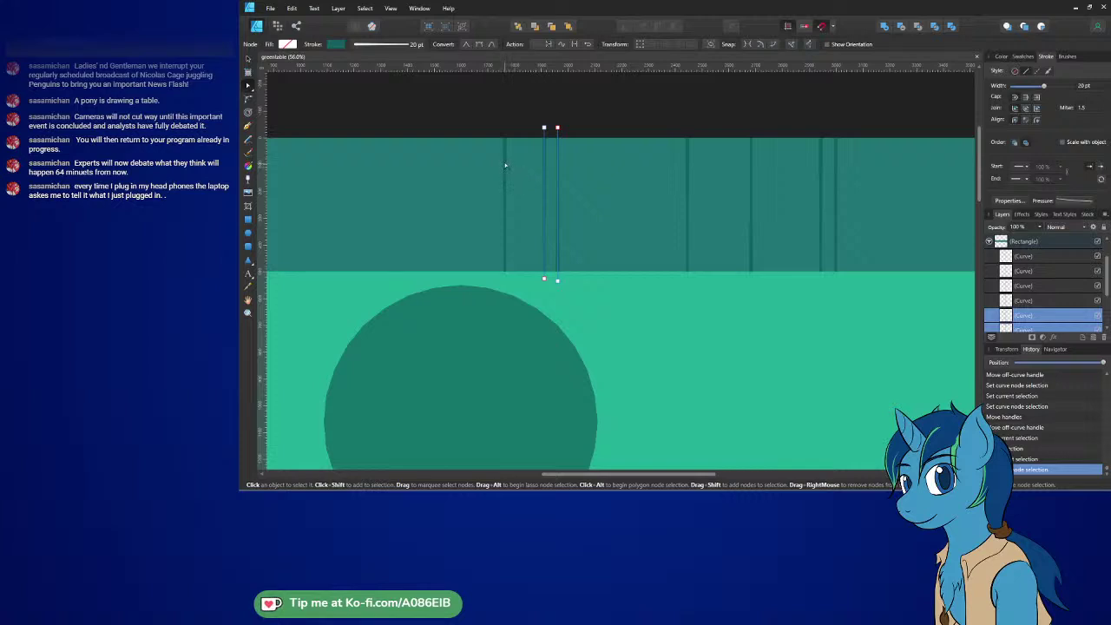
left_click_drag(609, 323, 441, 120)
left_click(639, 44)
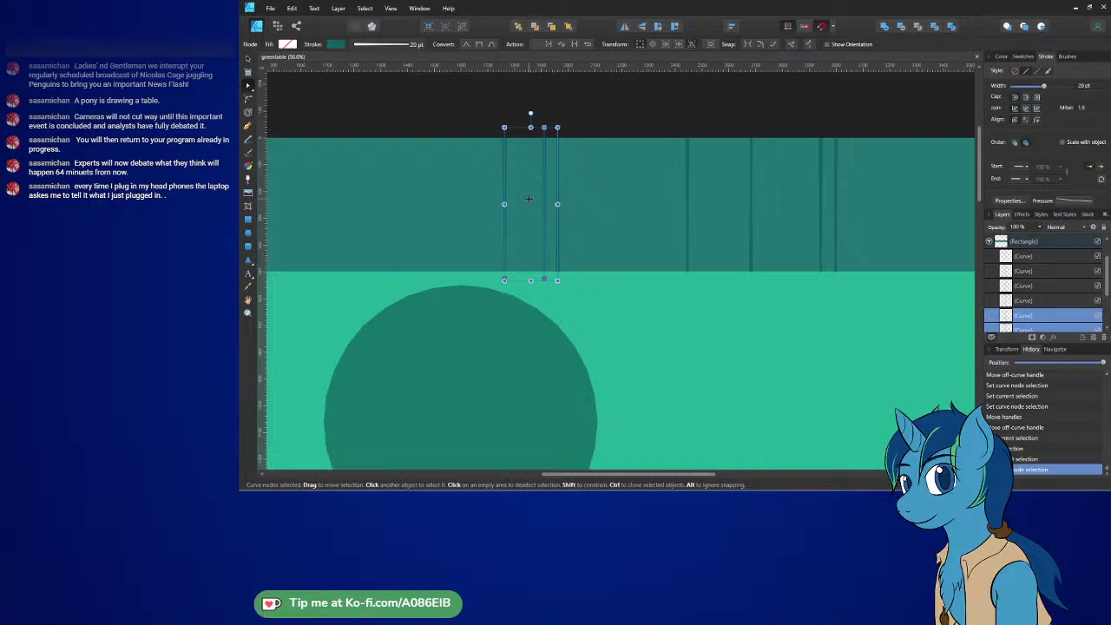
key("Right")
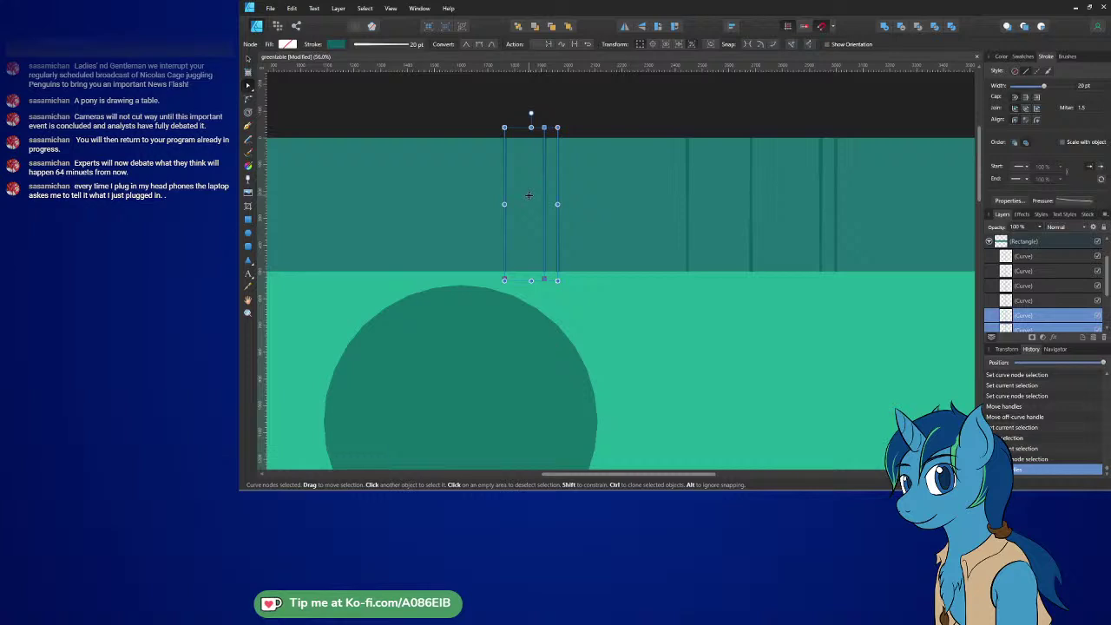
key("Right")
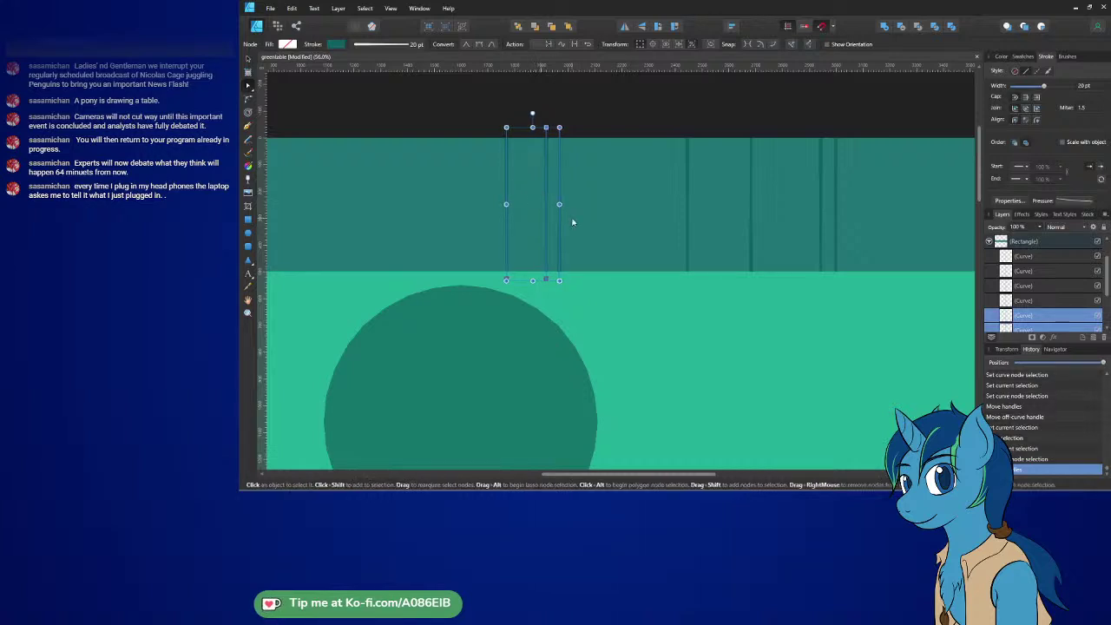
key("Right")
key("Right")
key("Right")
key("Right")
key("Right")
key("Right")
key("Right")
key("Right")
key("Right")
key("Right")
key("Right")
key("Right")
key("Right")
key("Right")
key("Right")
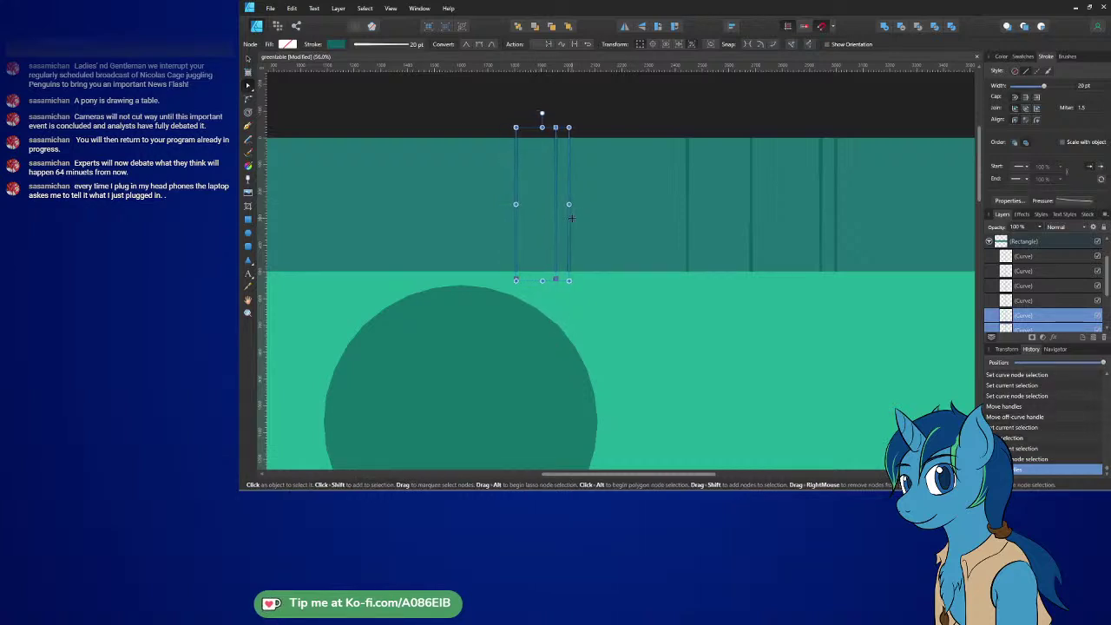
key("Right")
key("Right")
key("Right")
key("Right")
key("Right")
key("Right")
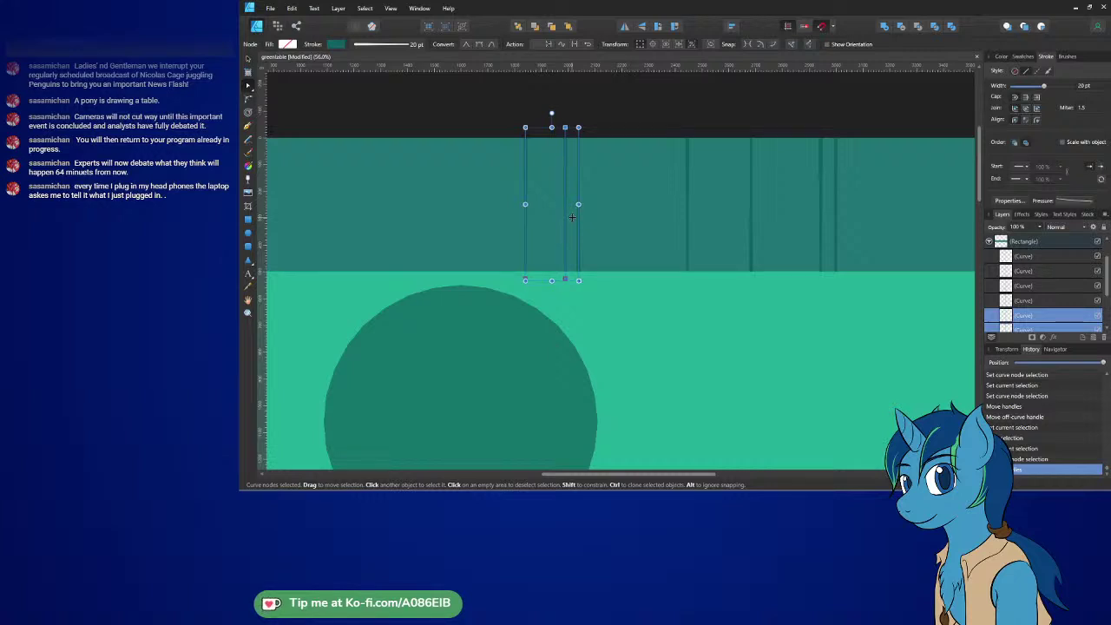
key("Right")
key("Right")
key("Right")
key("Right")
key("Right")
key("Right")
key("Right")
key("Right")
key("Right")
key("Right")
key("Right")
key("Right")
key("Right")
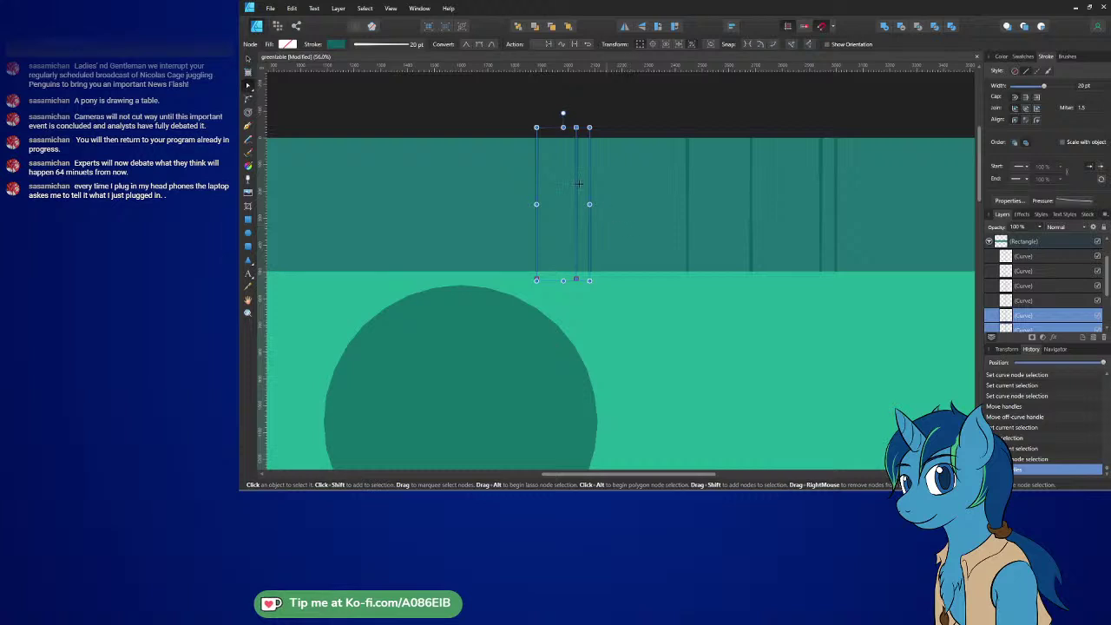
left_click(513, 115)
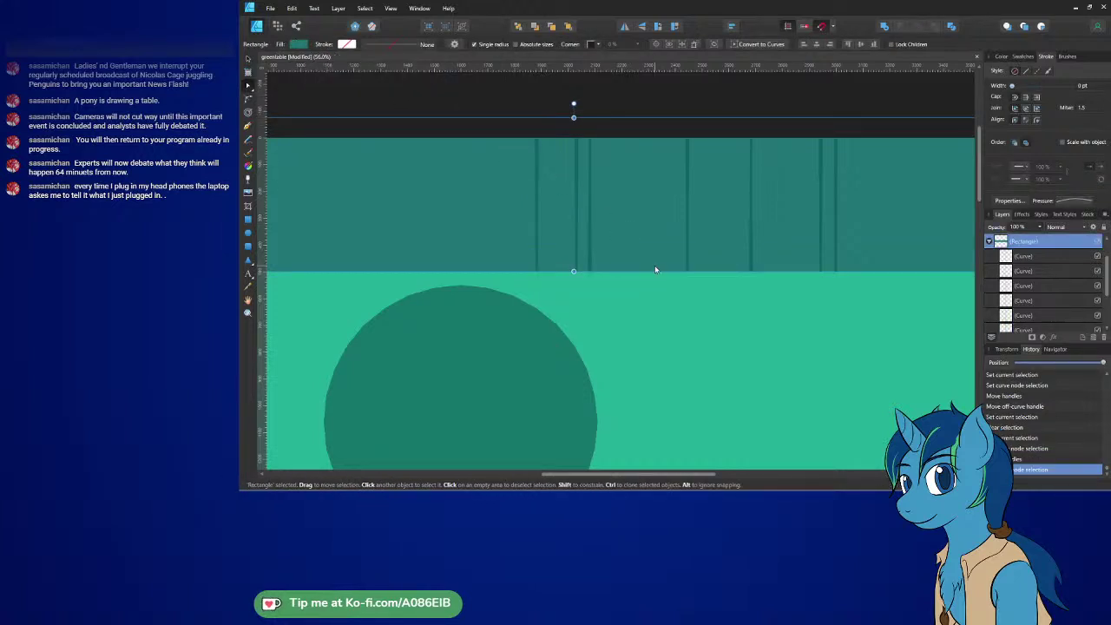
key("ctrl+z")
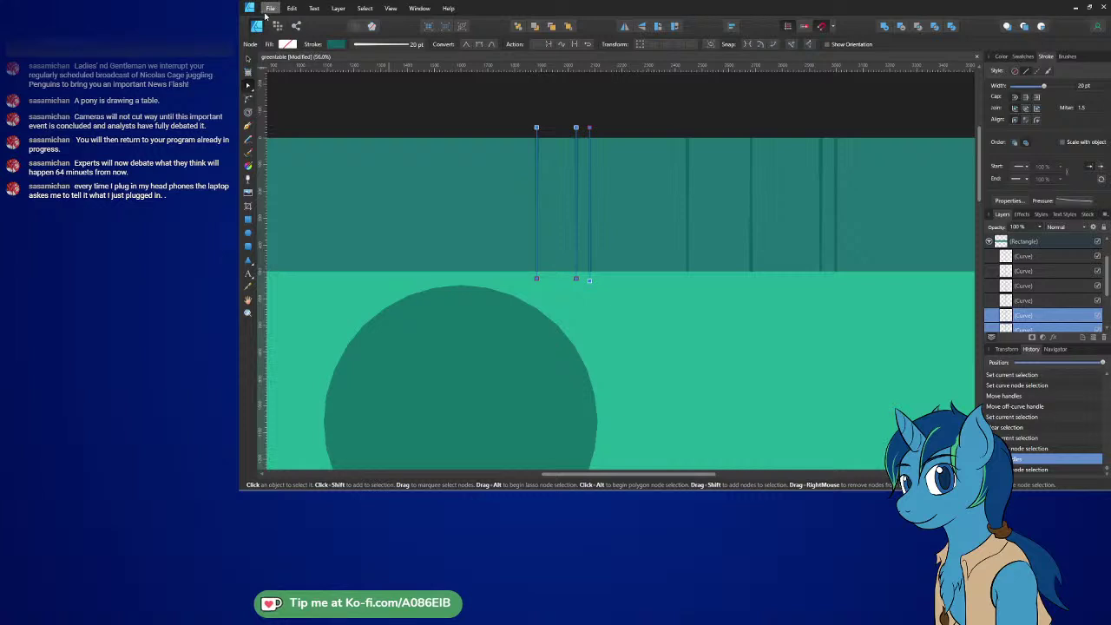
- Save the greentable document and export the whole document as a 4096 × 4096 px PNG
left_click(267, 11)
left_click(277, 86)
left_click(270, 10)
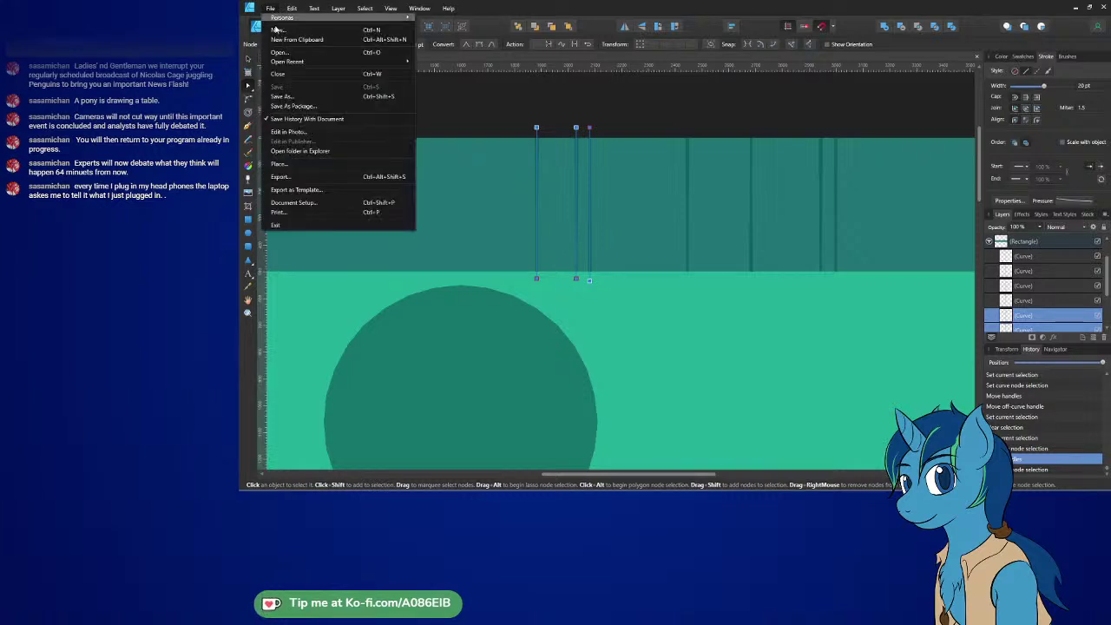
left_click(302, 177)
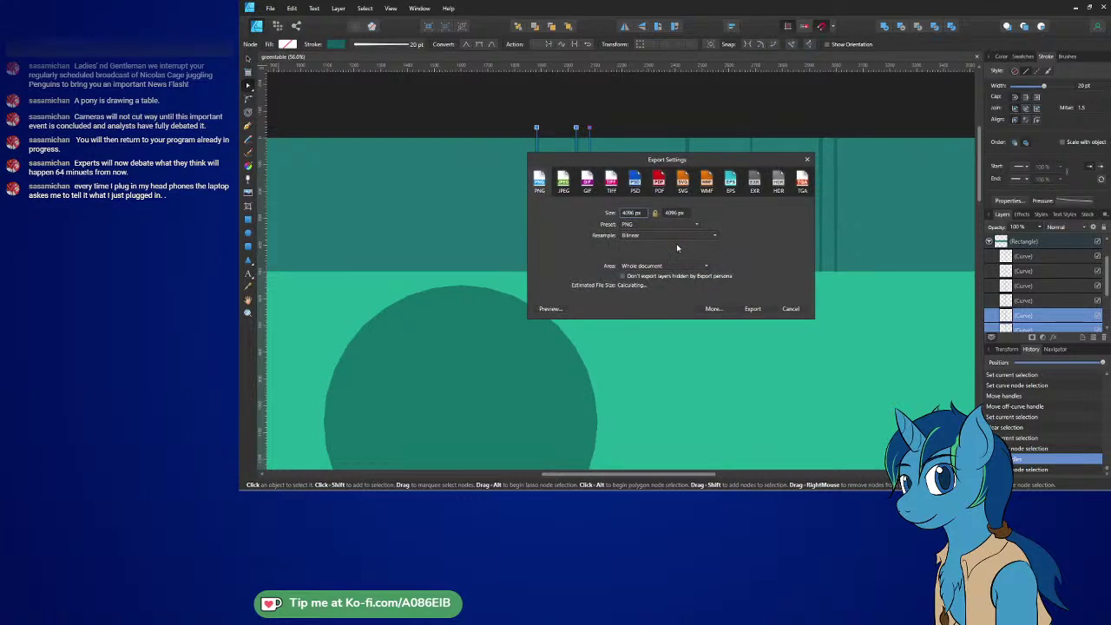
left_click(740, 309)
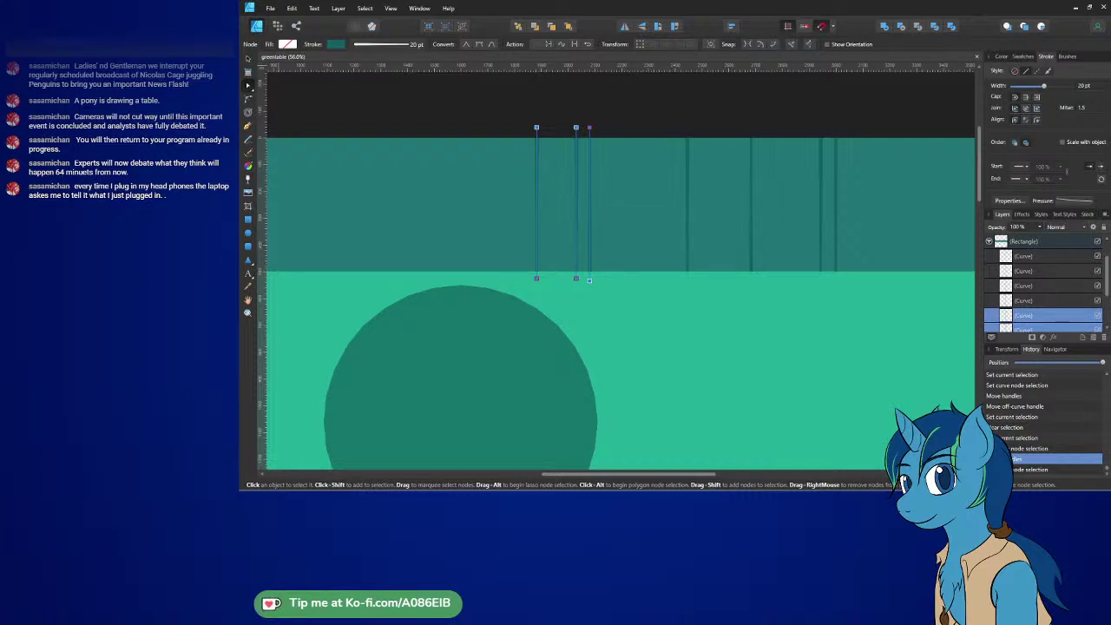
- Switch to Blender and reload the greentable image so the table uses the newly exported texture
key("alt+Tab")
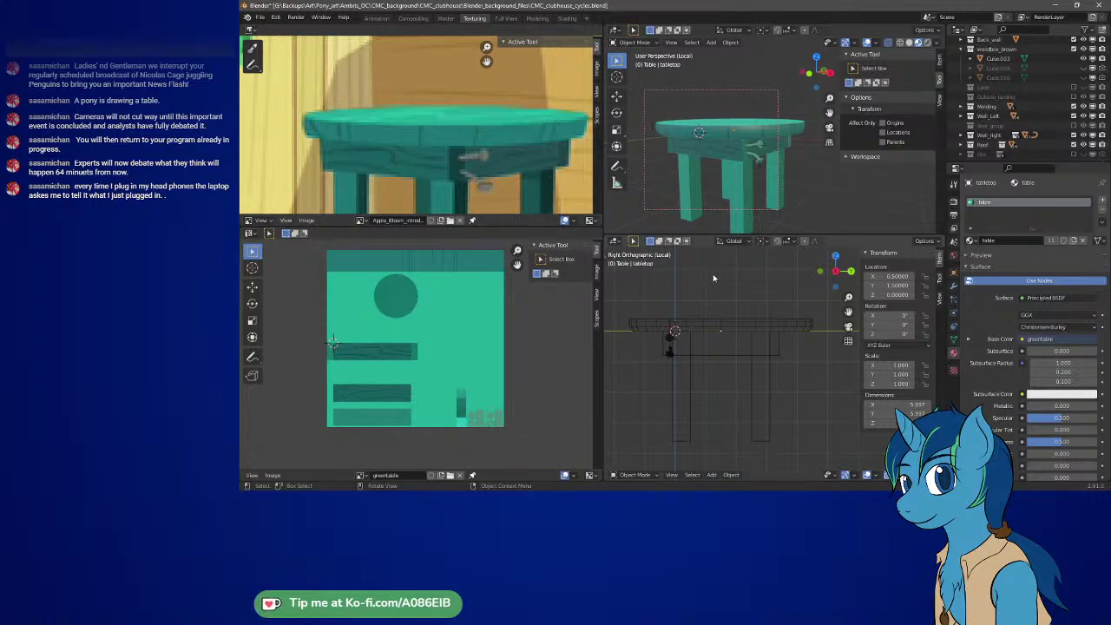
left_click(275, 474)
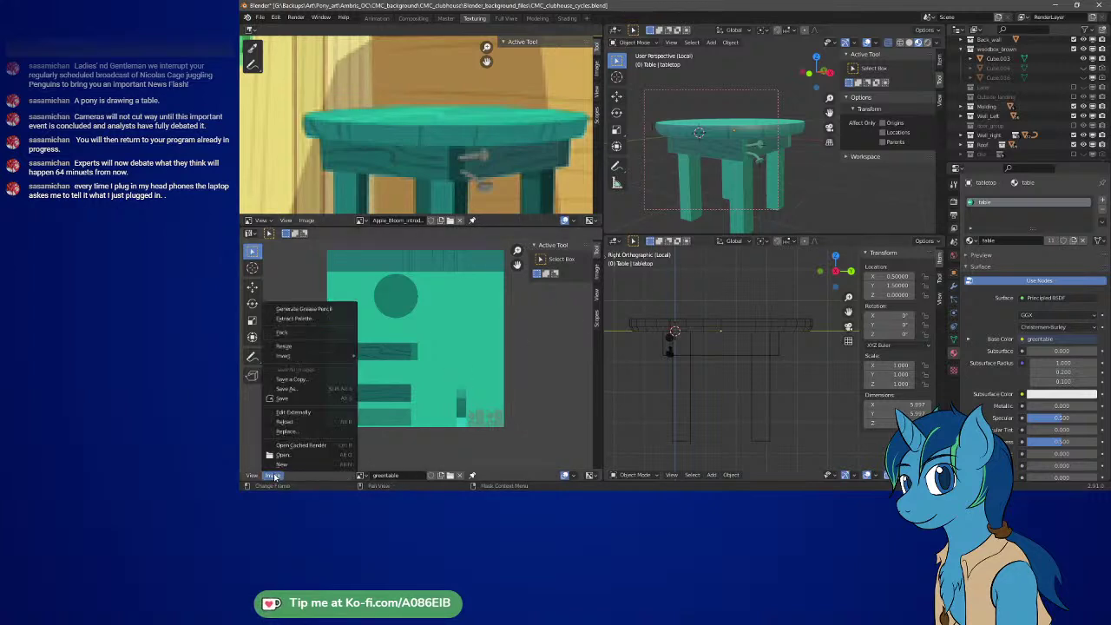
left_click(292, 422)
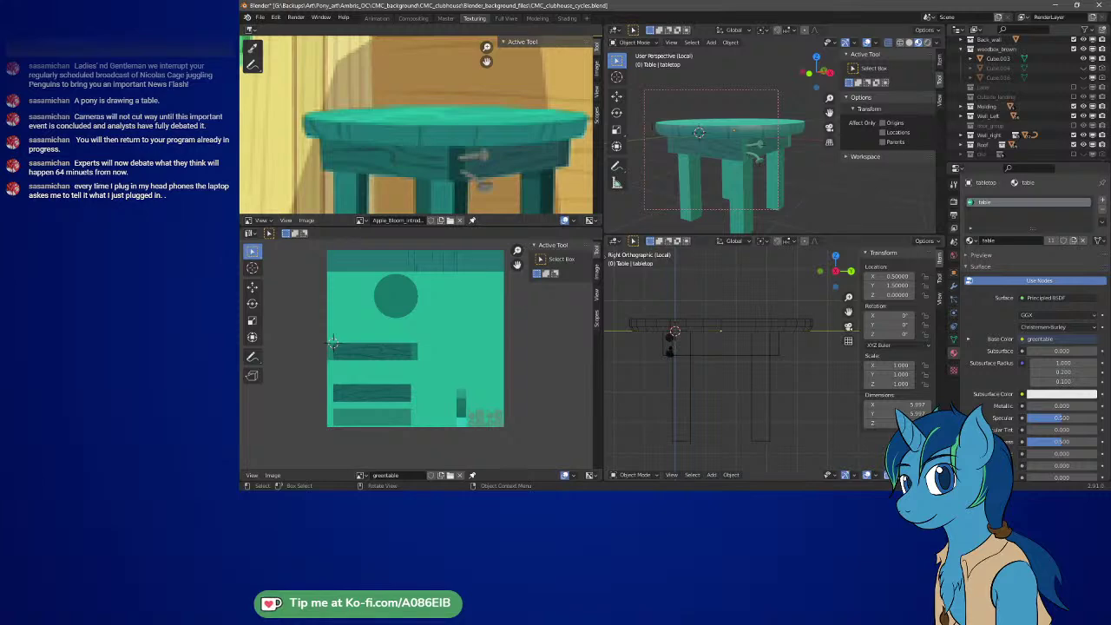
- Switch to Affinity Designer and set the stroke width of the leftmost vertical line in the upper strip to 40 pt
key("alt+Tab")
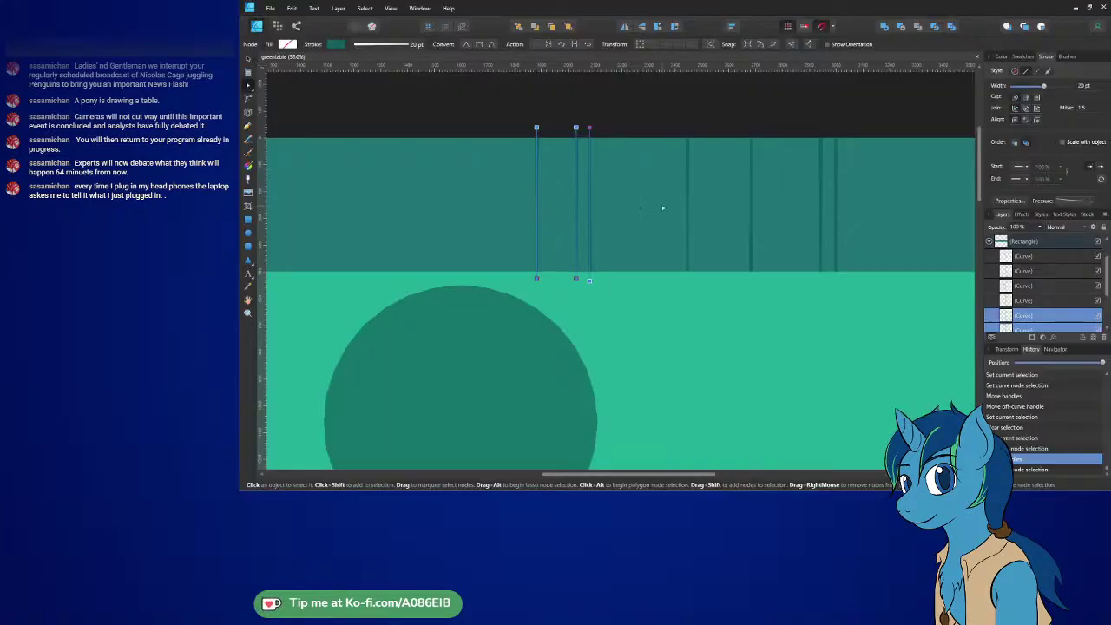
left_click_drag(510, 115, 561, 302)
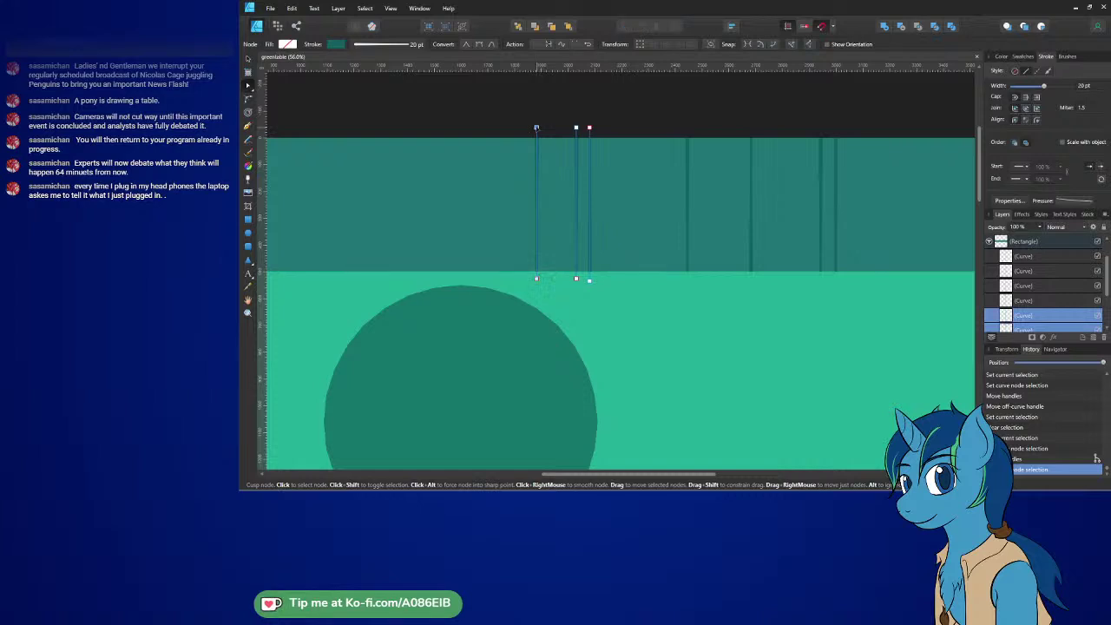
scroll(1044, 319, "down", 3)
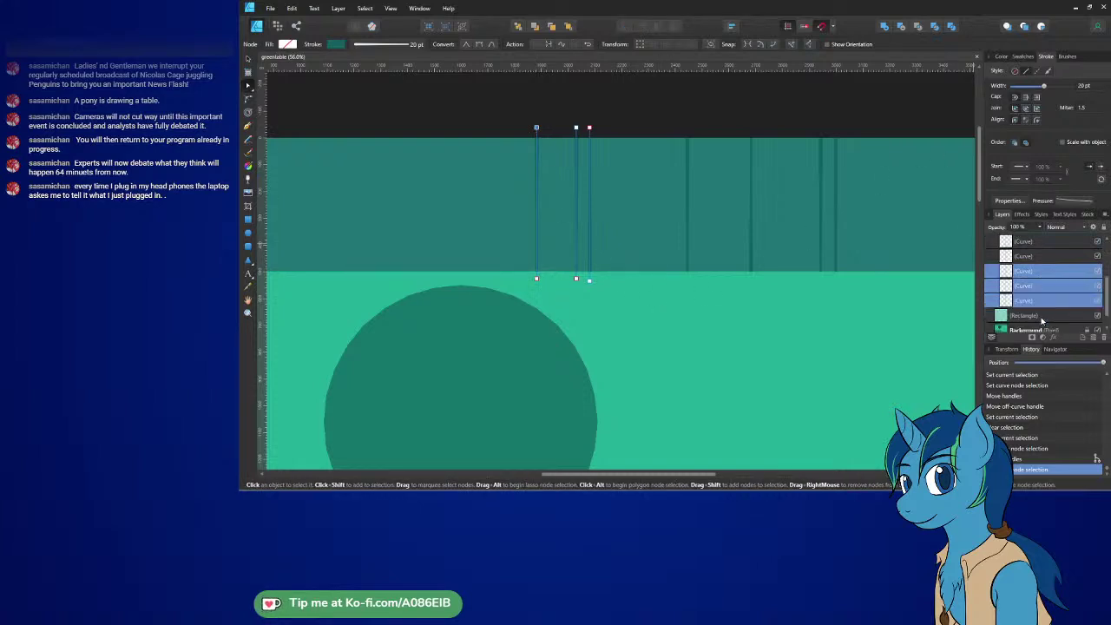
left_click(1041, 287)
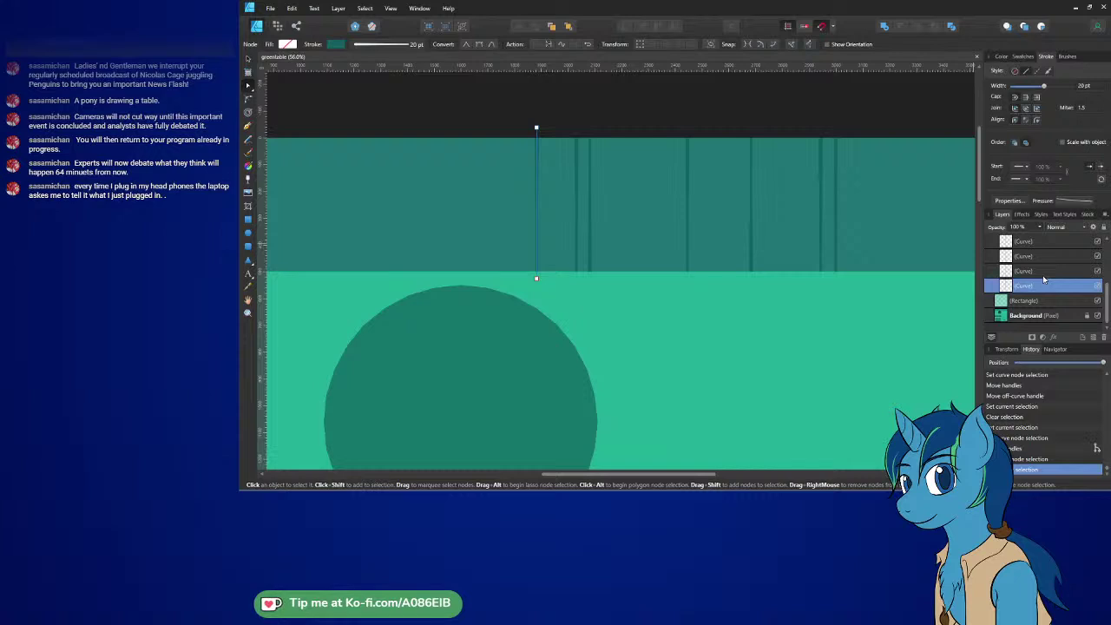
left_click(1093, 86)
type("40")
key("Return")
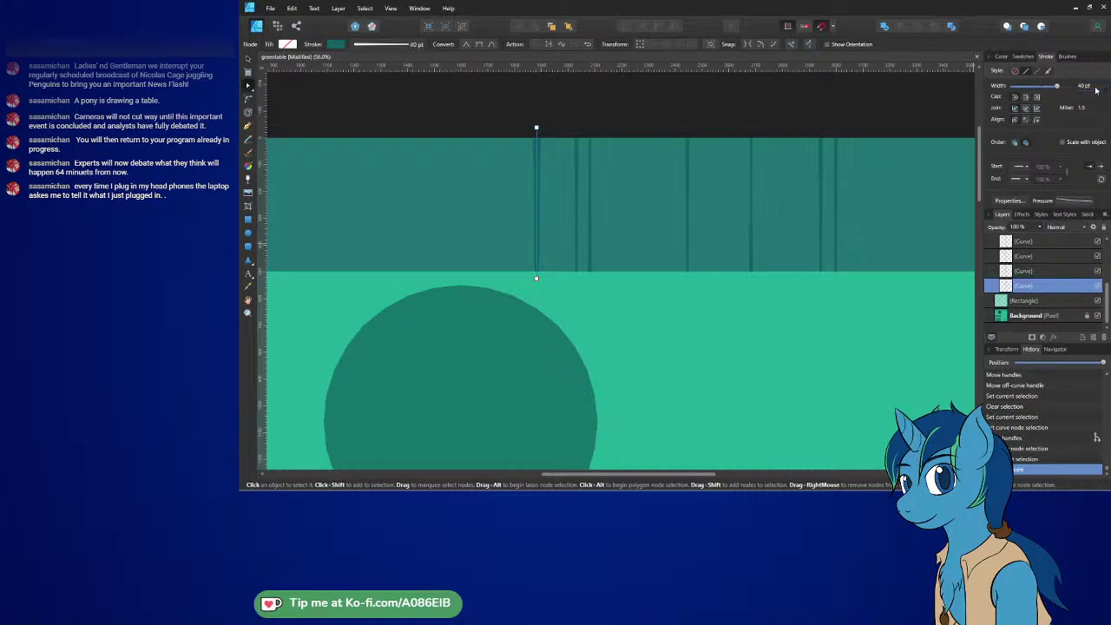
- Undo the accidental selection of the upper strip's rectangle, then save the greentable document and export it again
left_click(622, 125)
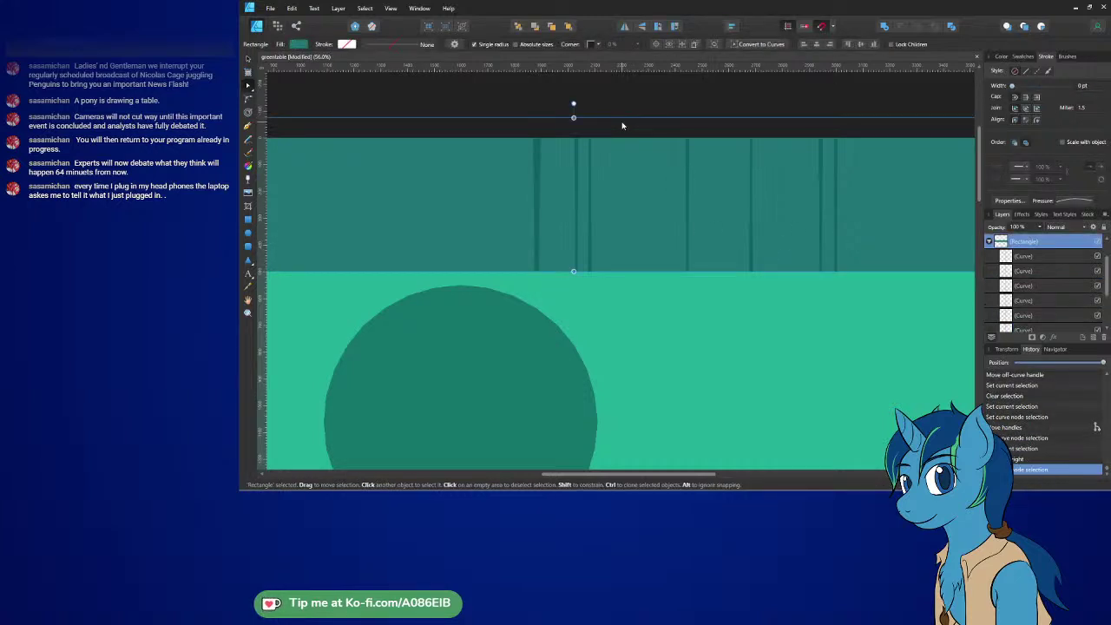
key("ctrl+z")
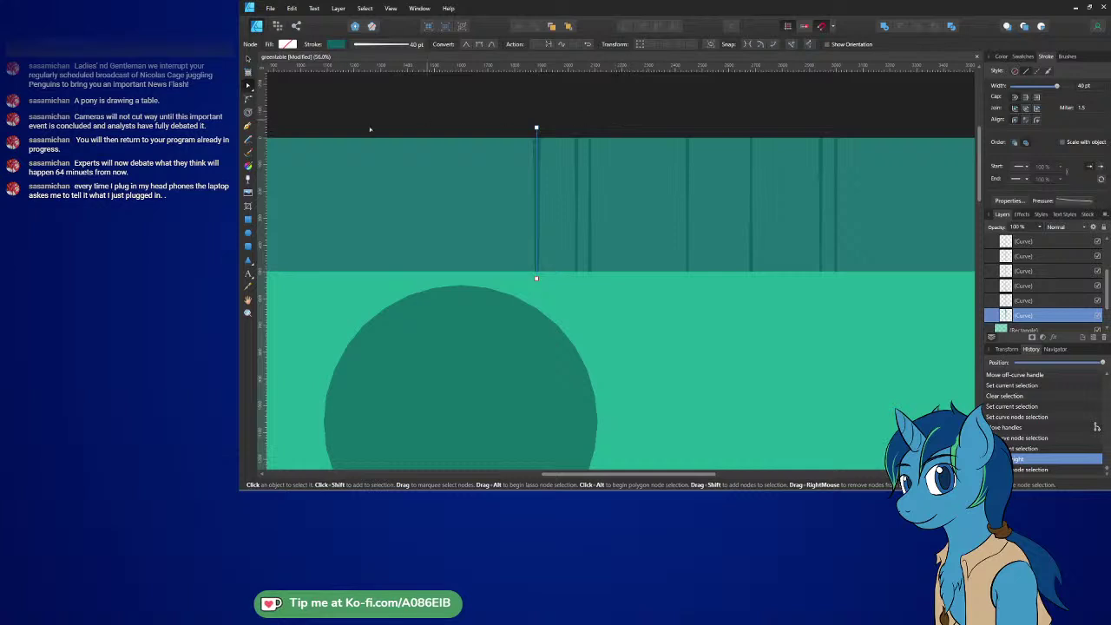
left_click(271, 8)
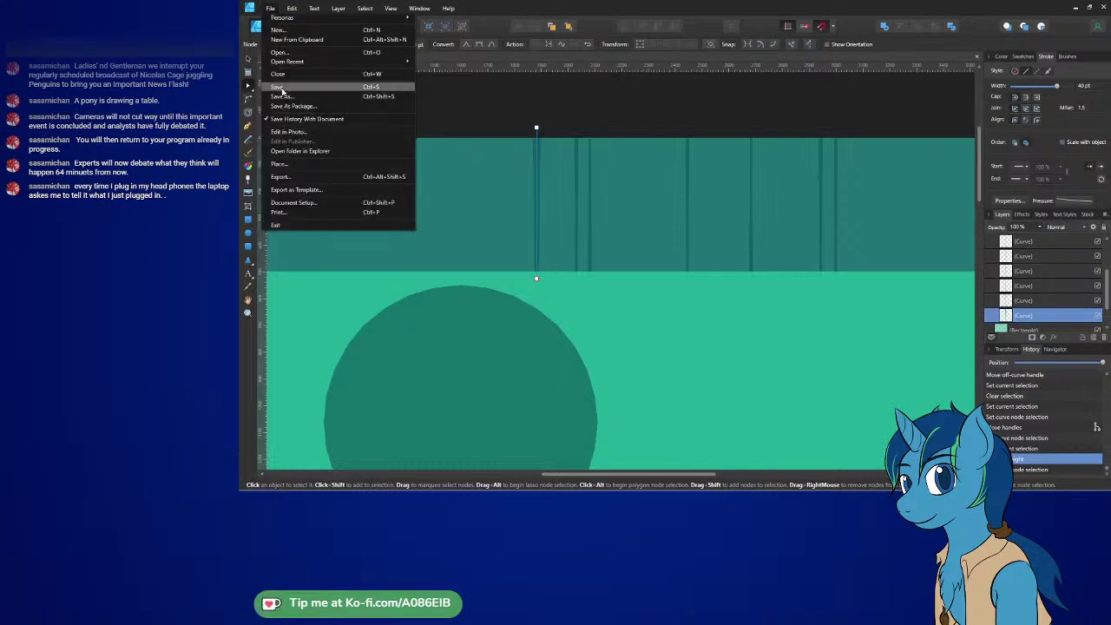
left_click(273, 10)
left_click(272, 9)
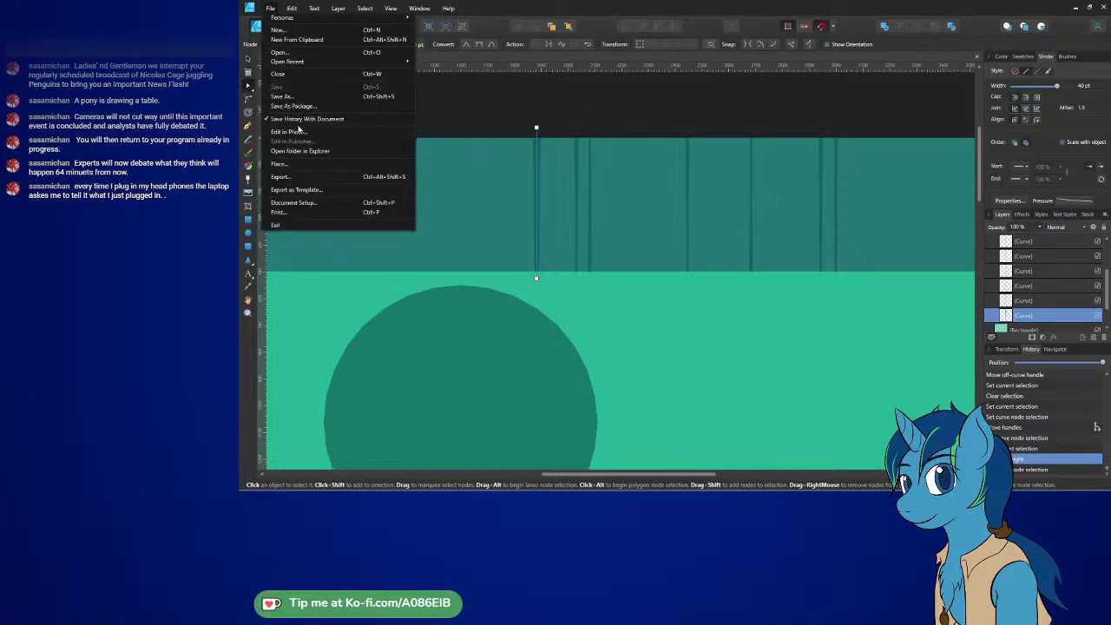
left_click(291, 177)
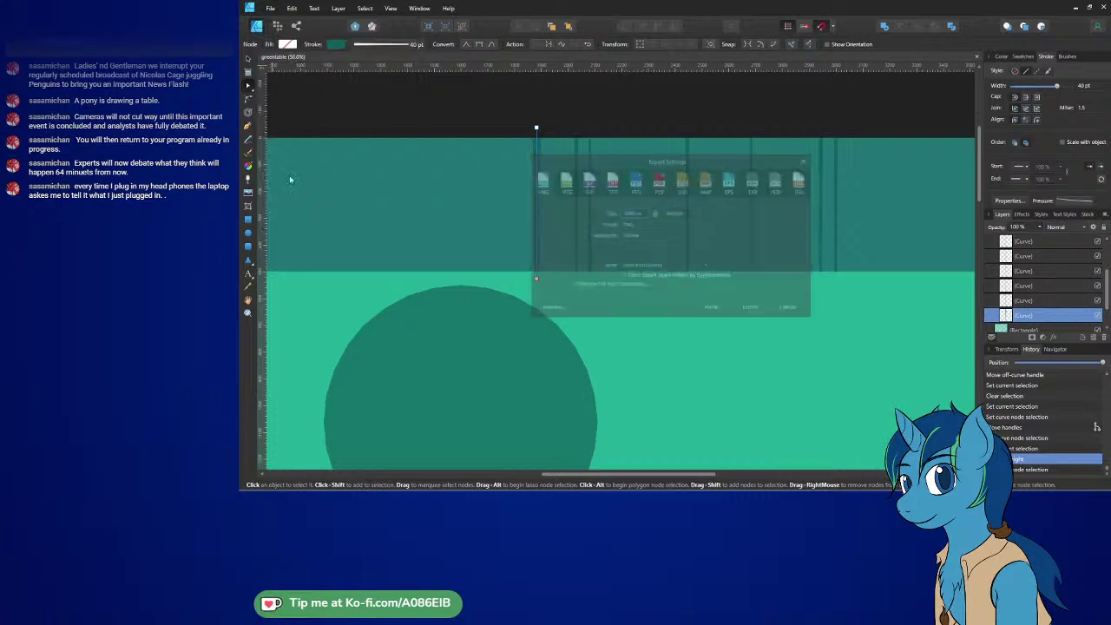
left_click(740, 307)
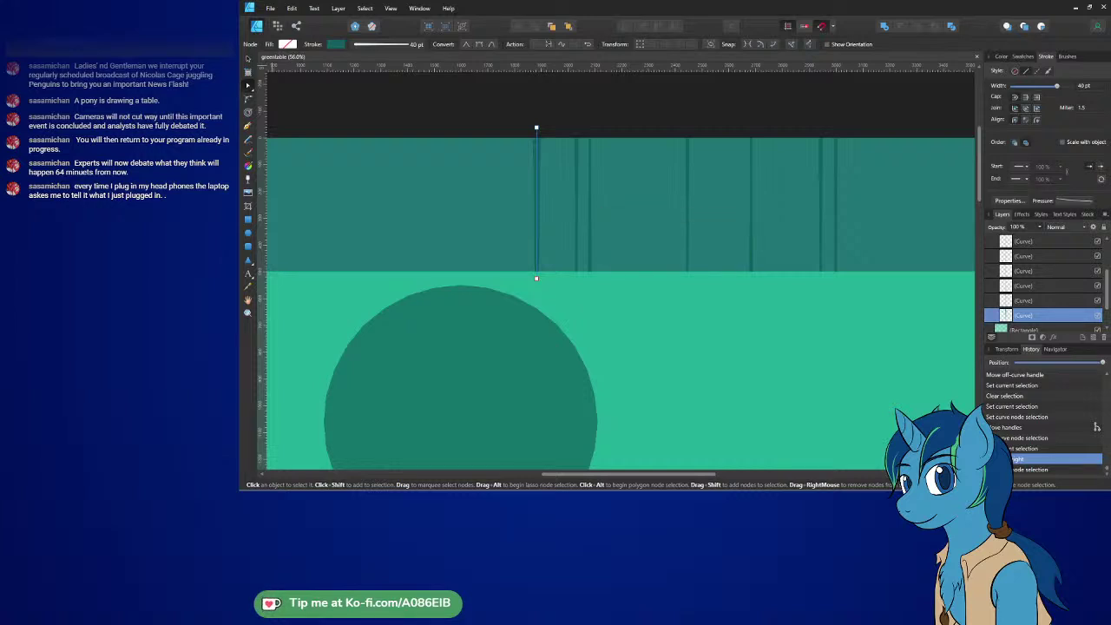
- Switch to Blender and reload the greentable image to show the thickened leftmost line
key("alt+Tab")
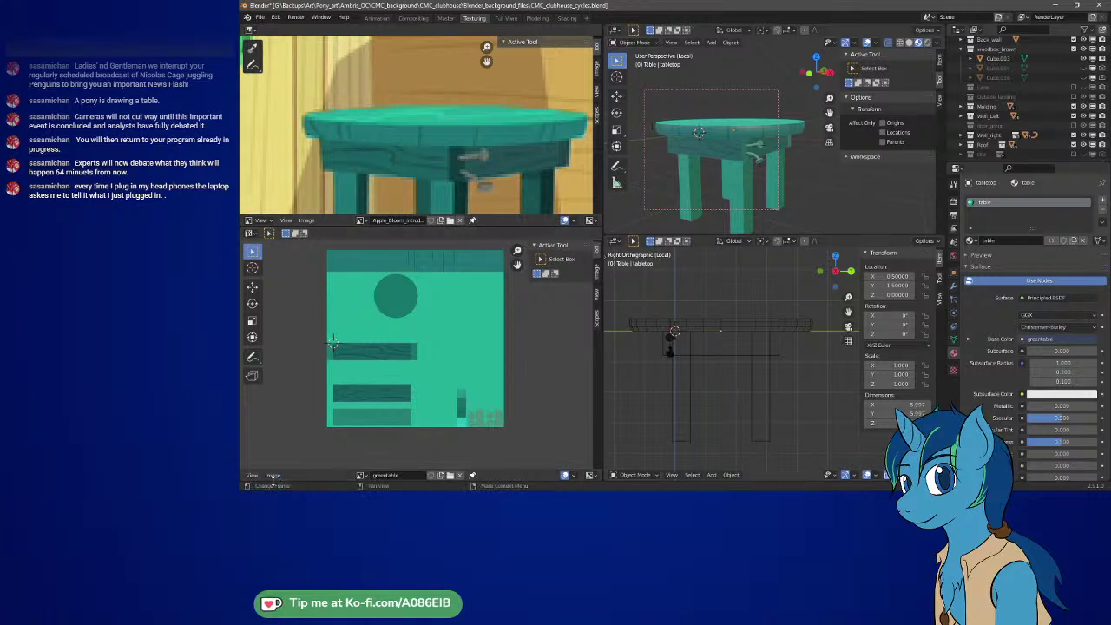
left_click(272, 476)
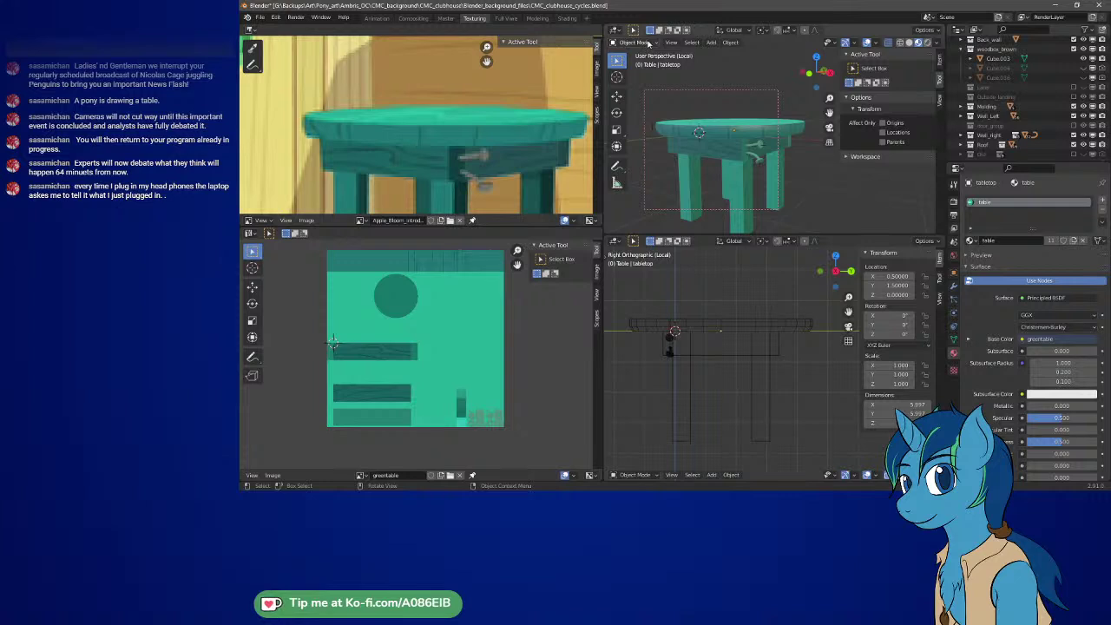
- Put the tabletop object into Texture Paint mode and activate the Draw brush
left_click(727, 130)
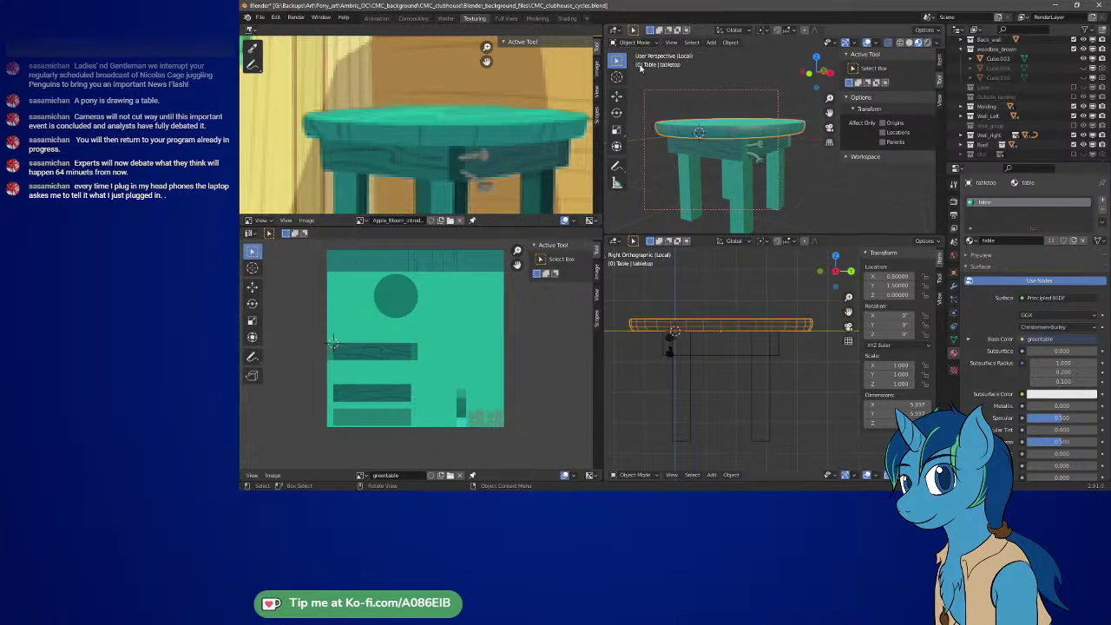
left_click(633, 42)
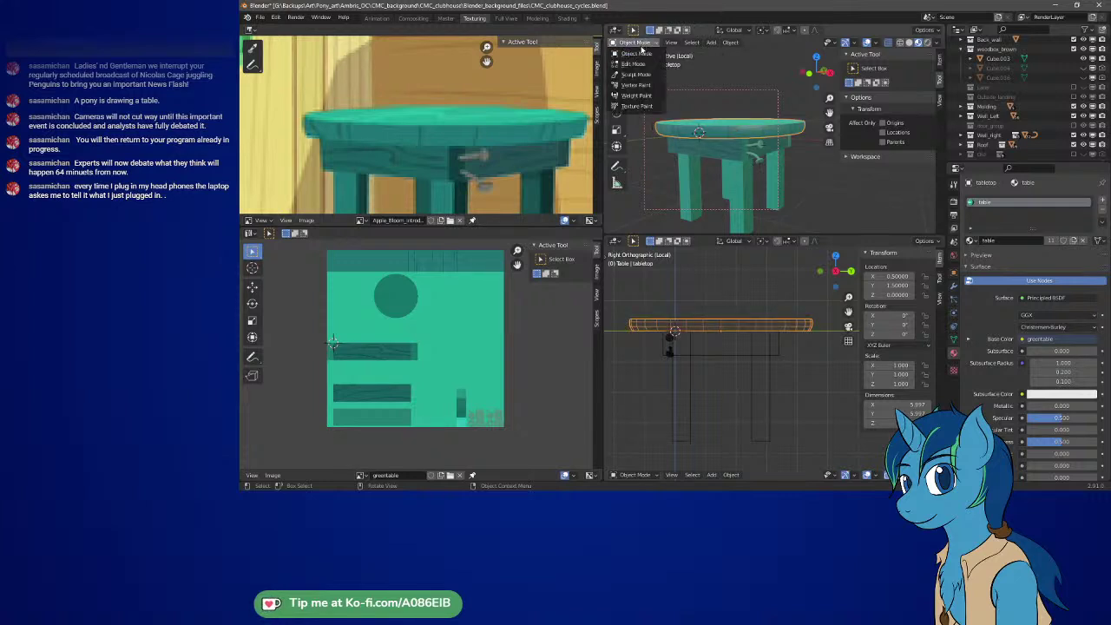
left_click(639, 105)
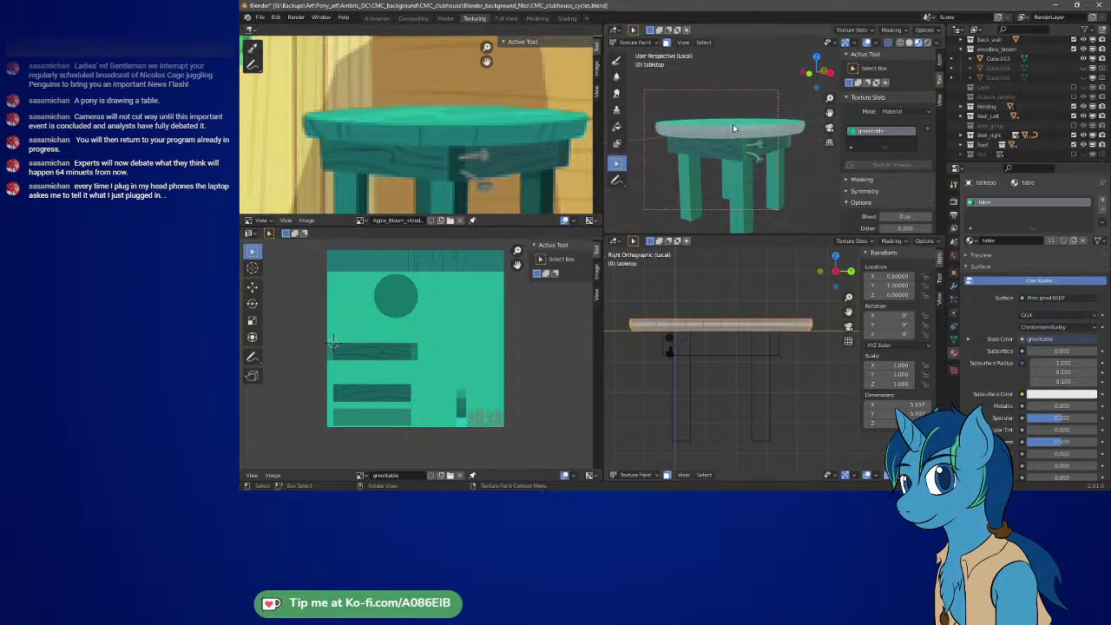
middle_click_drag(732, 124, 720, 155)
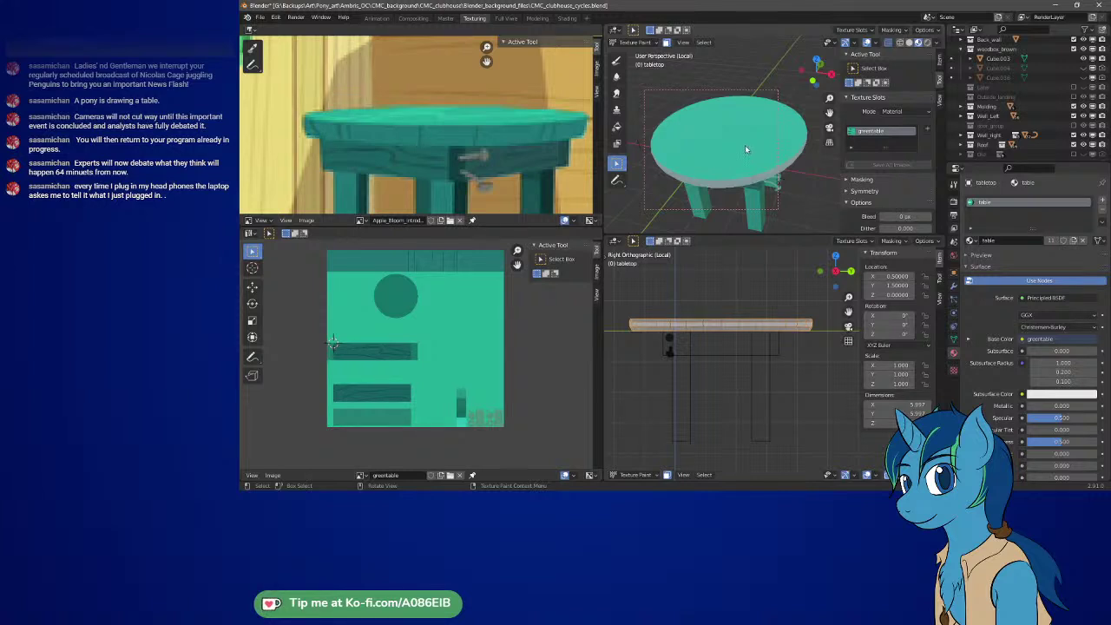
left_click(617, 61)
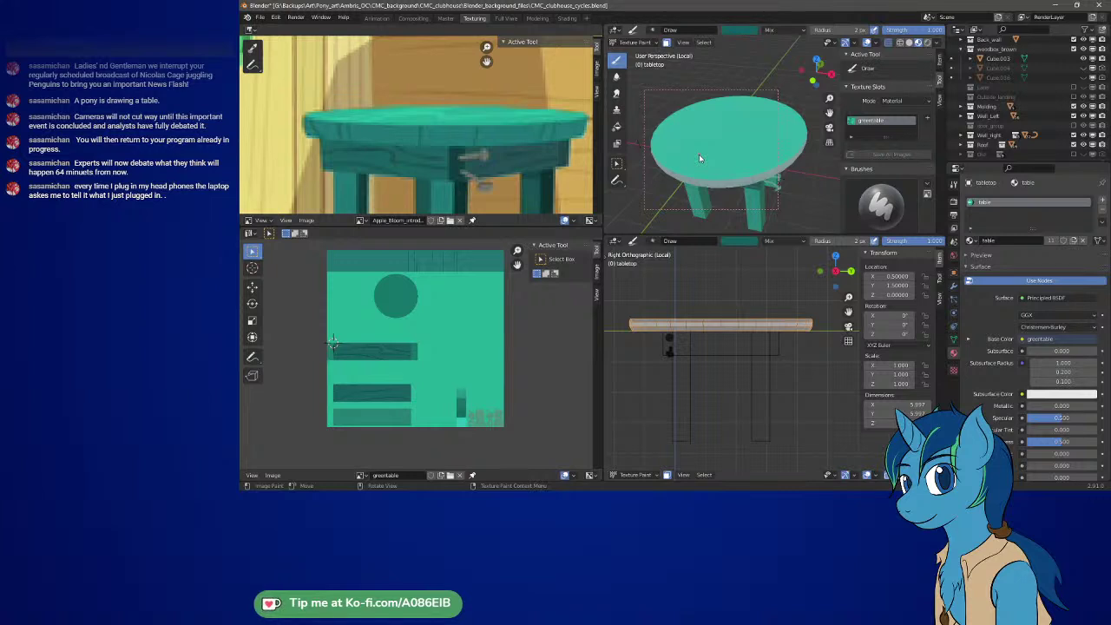
- Clear the grey mask from the tabletop's rim and paint a thin dark line from the front rim across to the far edge
middle_click_drag(758, 162, 772, 123)
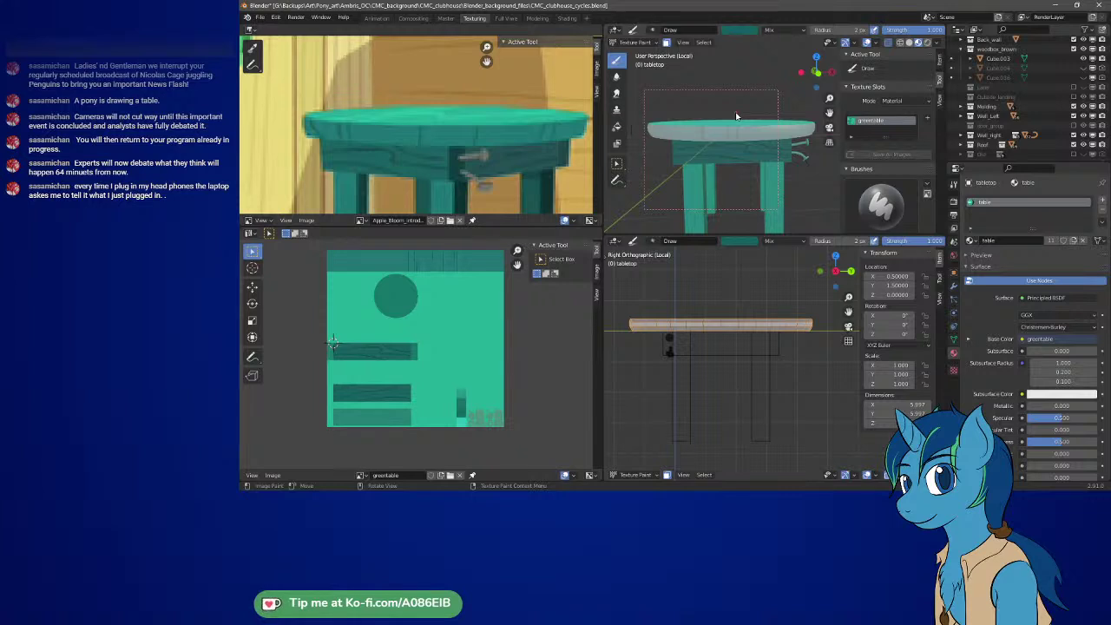
mouse_move(736, 115)
middle_mouse_down()
mouse_move(776, 104)
mouse_move(769, 122)
mouse_move(755, 114)
middle_mouse_up()
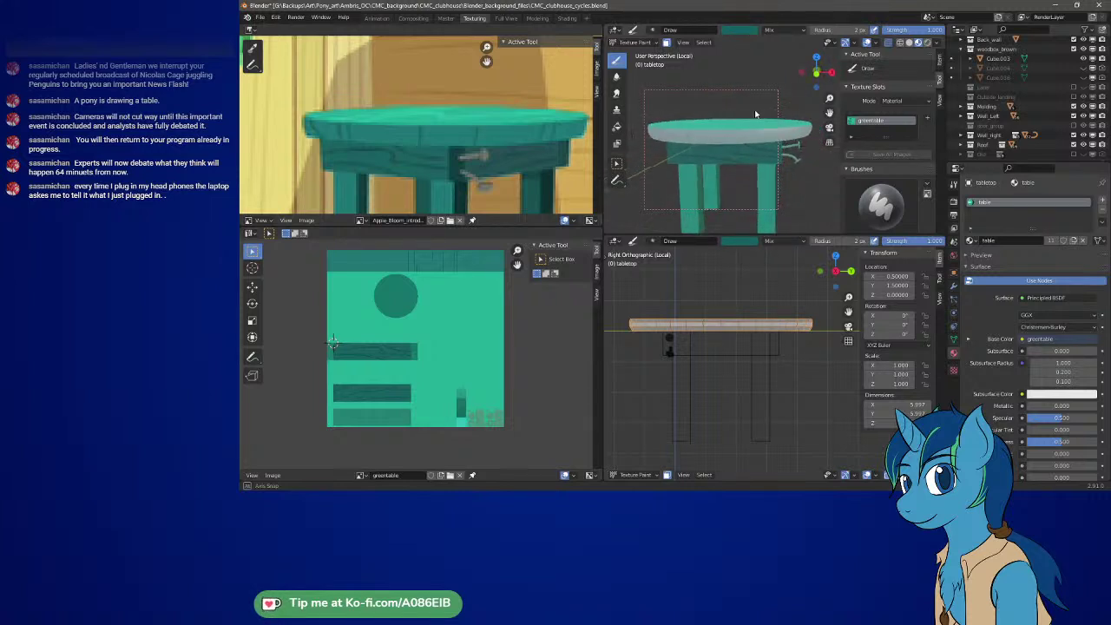
scroll(679, 122, "up", 5)
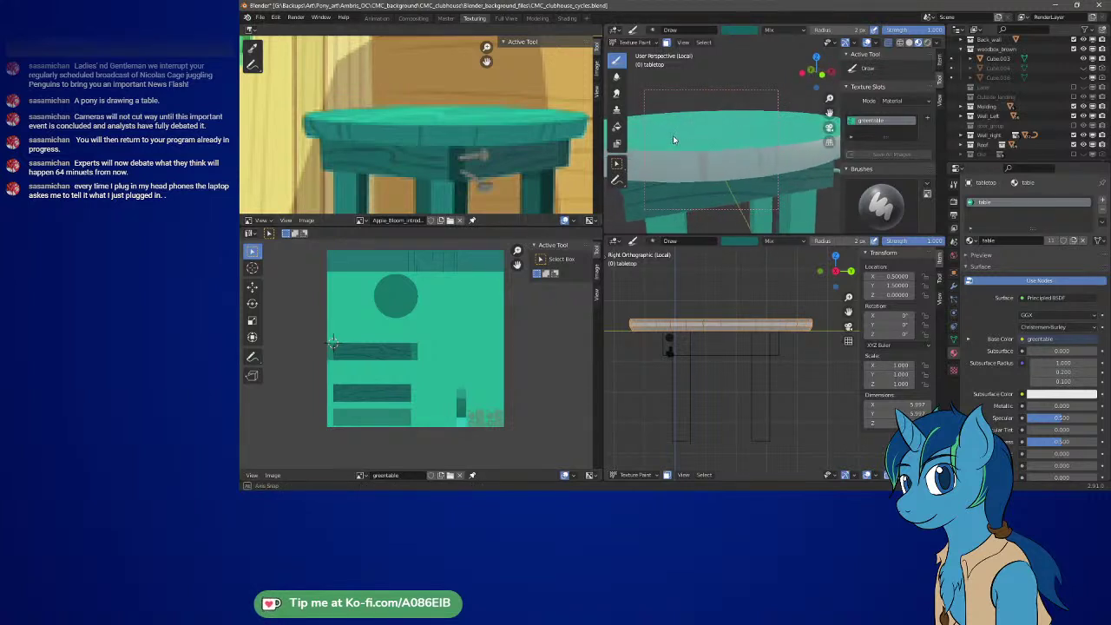
middle_click_drag(672, 135, 702, 164)
scroll(714, 147, "down", 4)
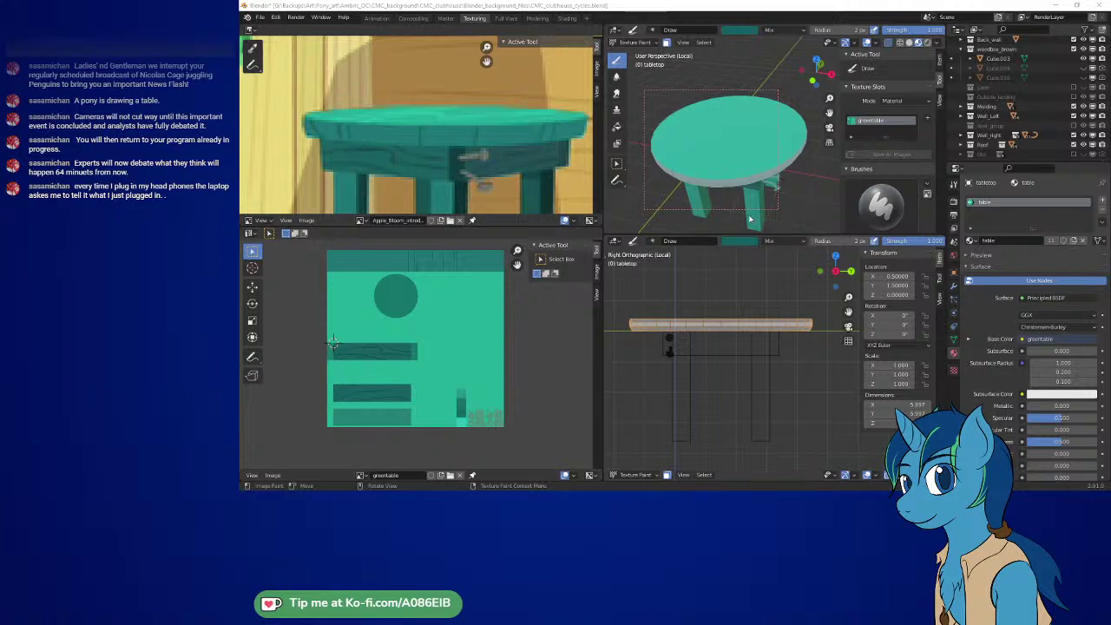
left_click(725, 8)
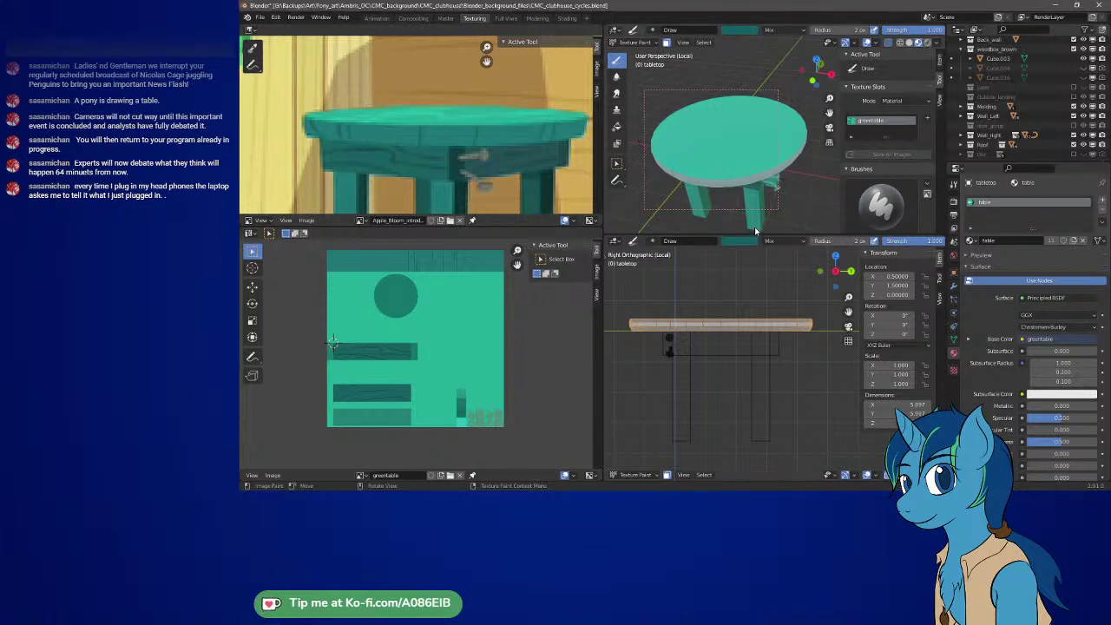
left_click(725, 180)
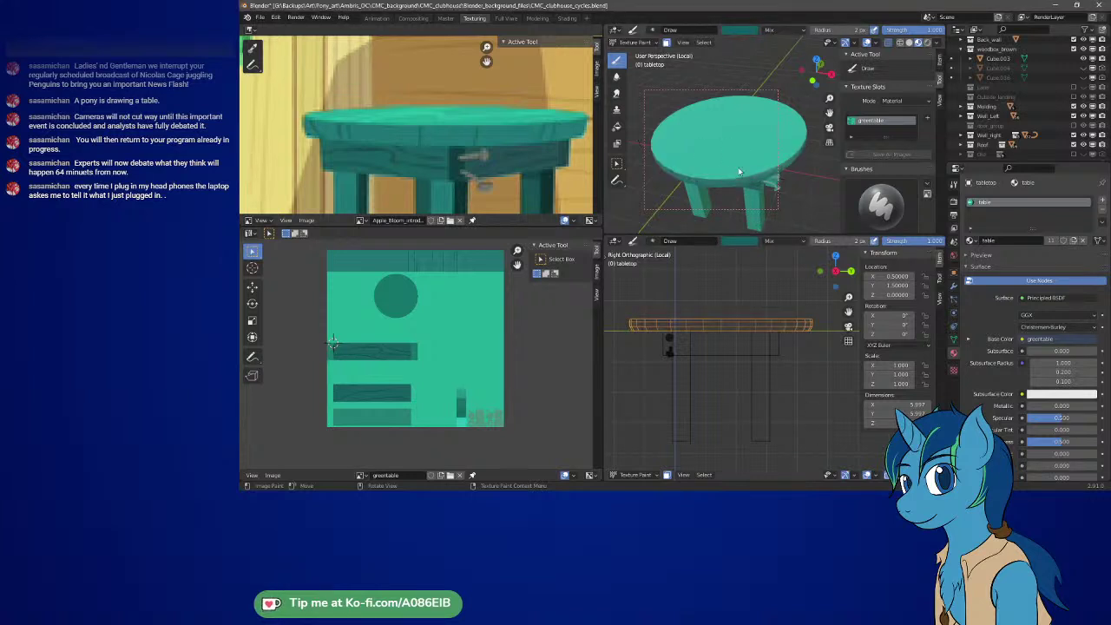
mouse_move(735, 175)
middle_mouse_down()
mouse_move(711, 109)
mouse_move(753, 184)
middle_mouse_up()
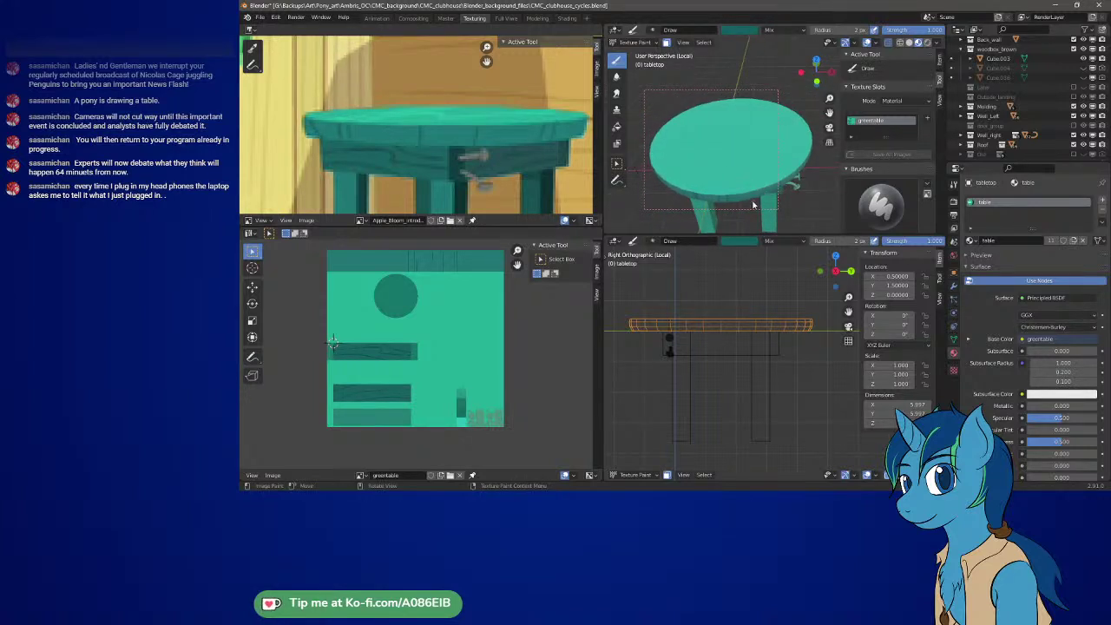
left_click_drag(755, 187, 759, 101)
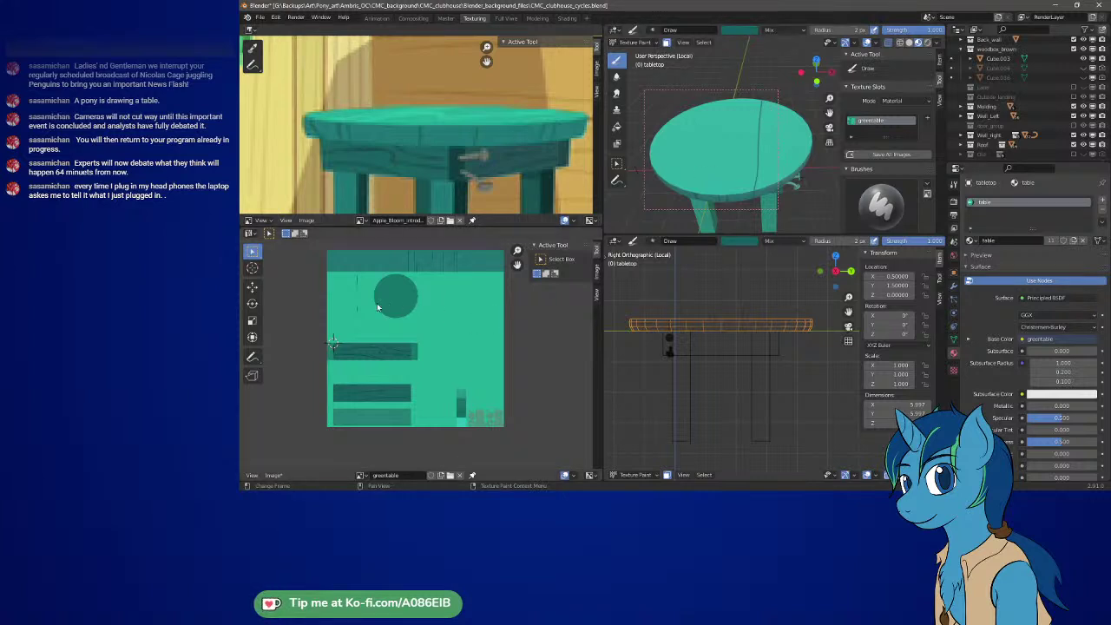
- Examine where the painted line falls in the greentable image relative to the circle and the upper strip's grain lines
scroll(434, 282, "up", 2)
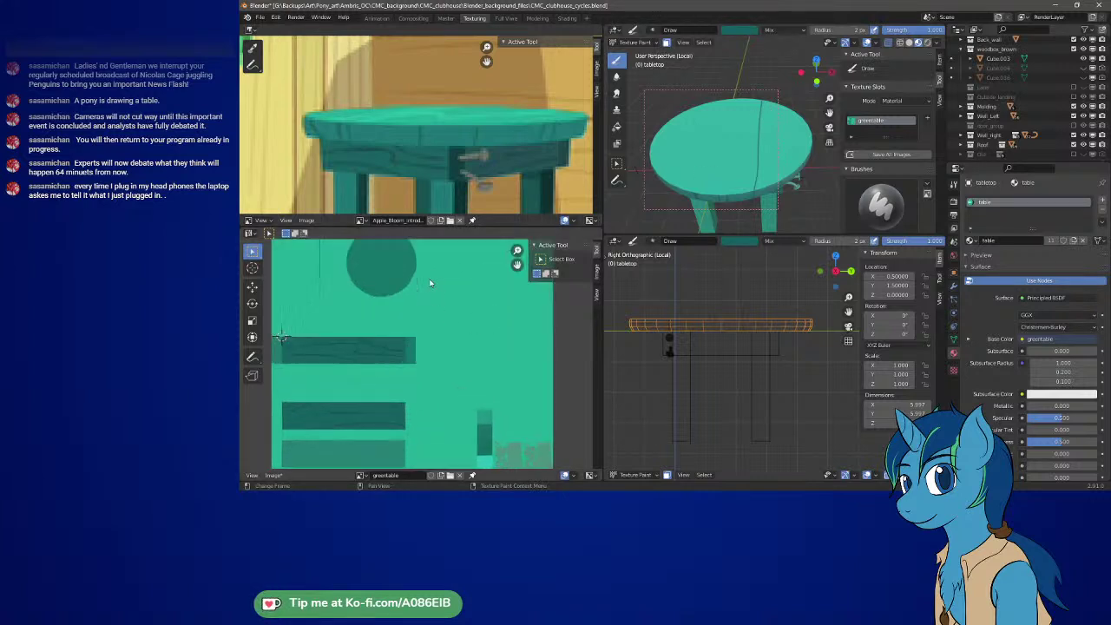
middle_click_drag(440, 274, 446, 351)
scroll(456, 338, "up", 2)
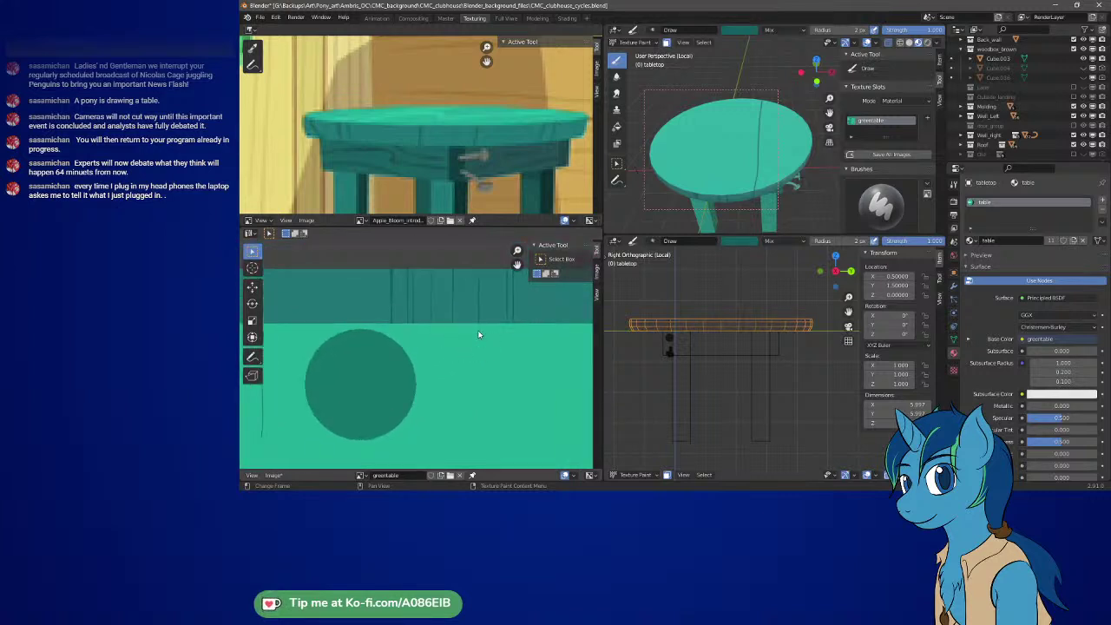
scroll(478, 334, "up", 4)
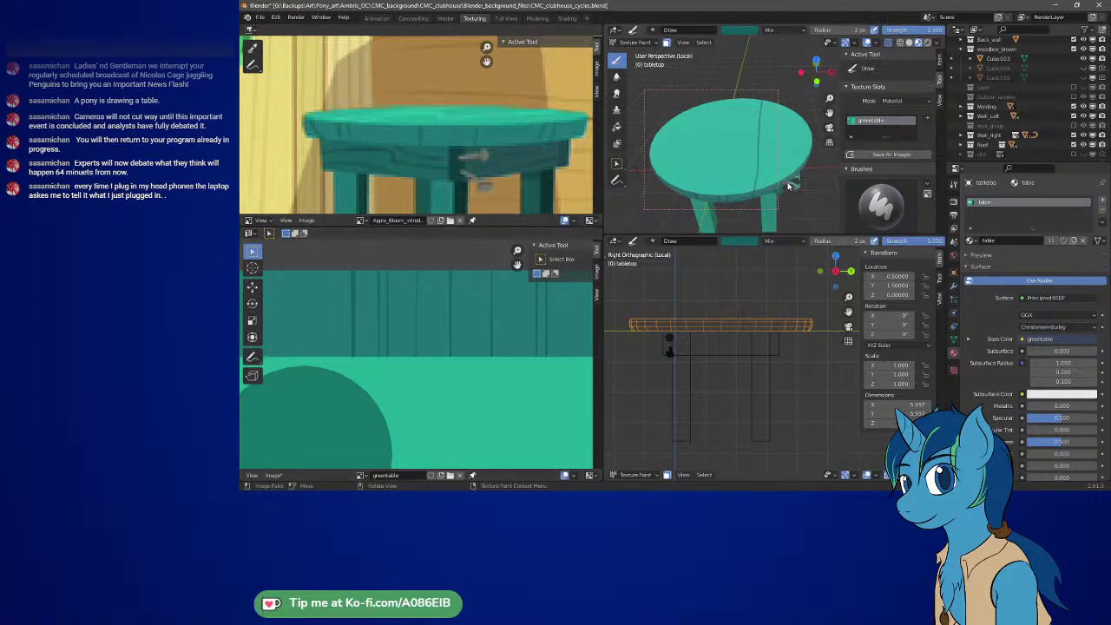
middle_click_drag(789, 185, 750, 145)
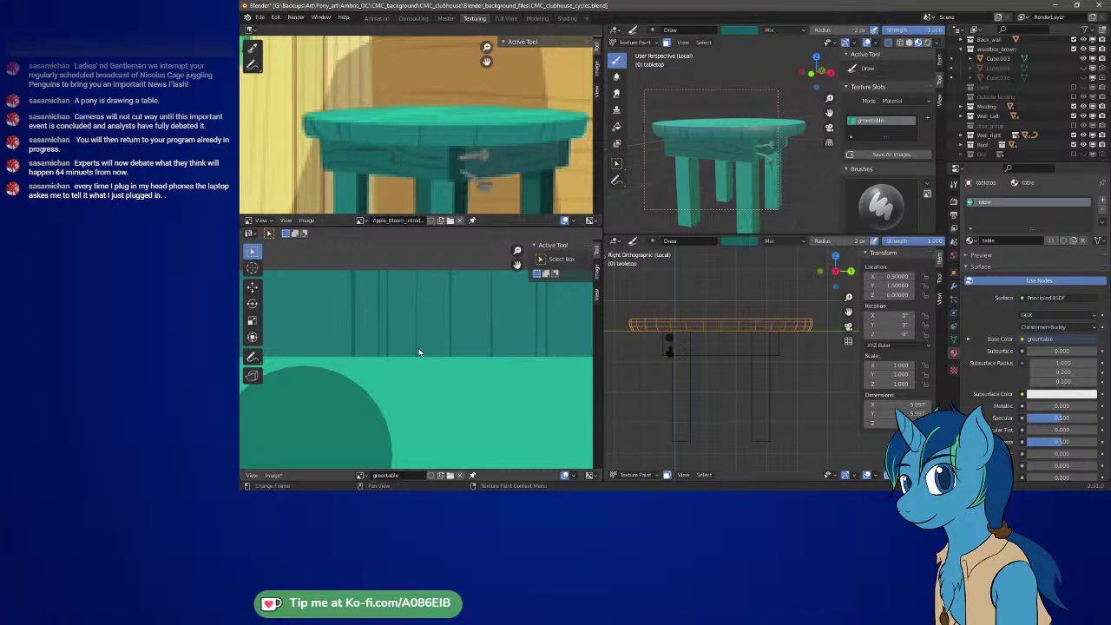
middle_click_drag(421, 351, 477, 330)
scroll(461, 361, "down", 3)
scroll(409, 365, "up", 3)
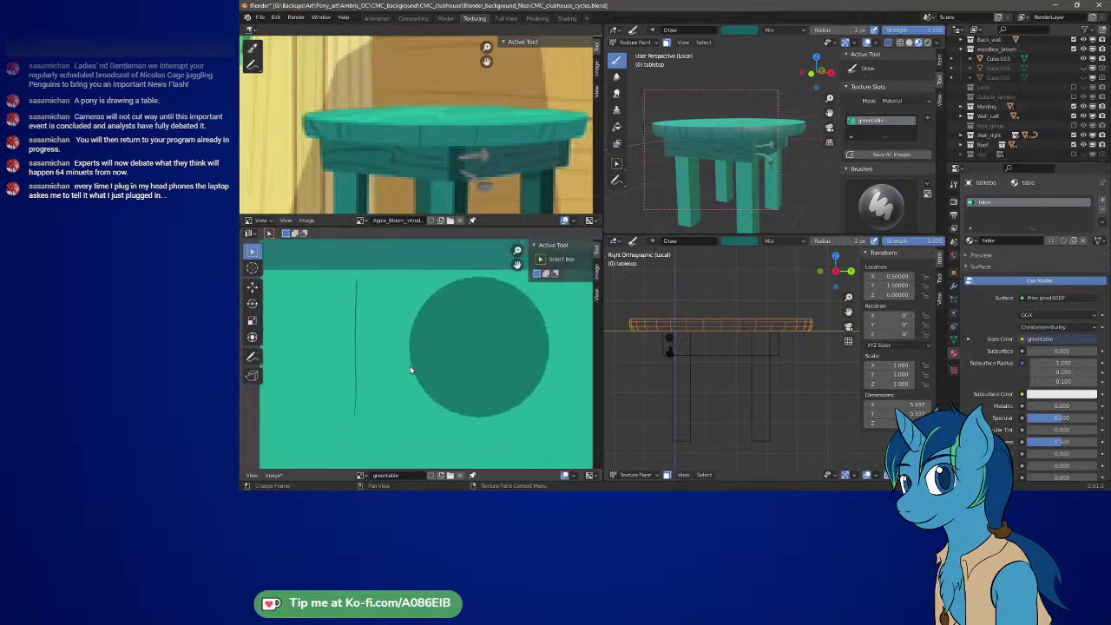
middle_click_drag(549, 339, 404, 406)
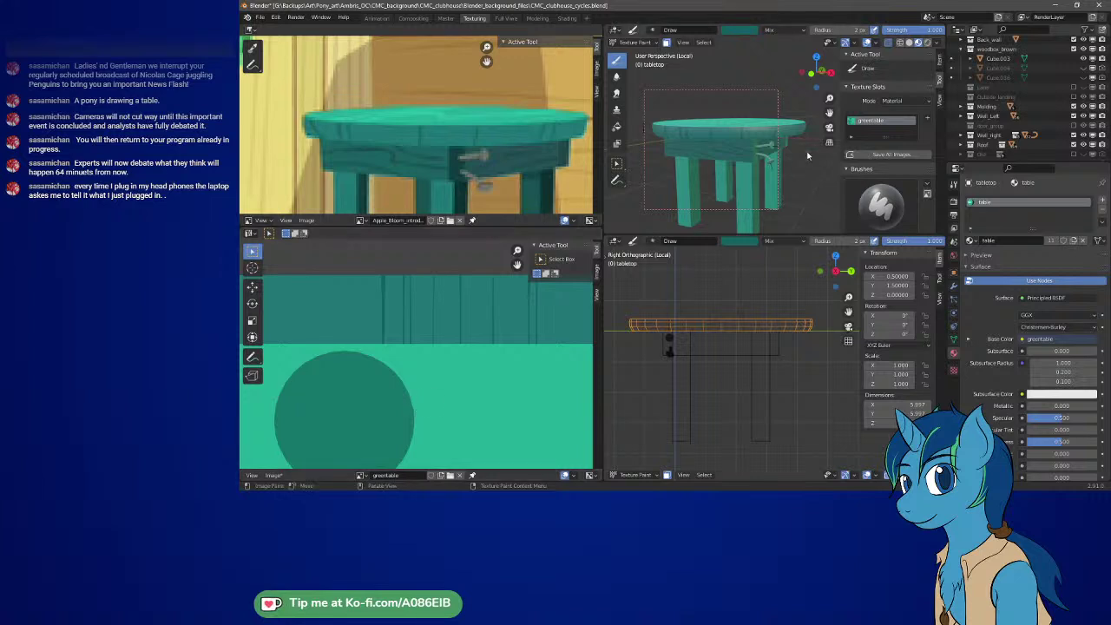
- Paint two more thin dark lines on the tabletop beside the first, one shorter and one running at a slant
middle_click_drag(720, 143, 813, 149)
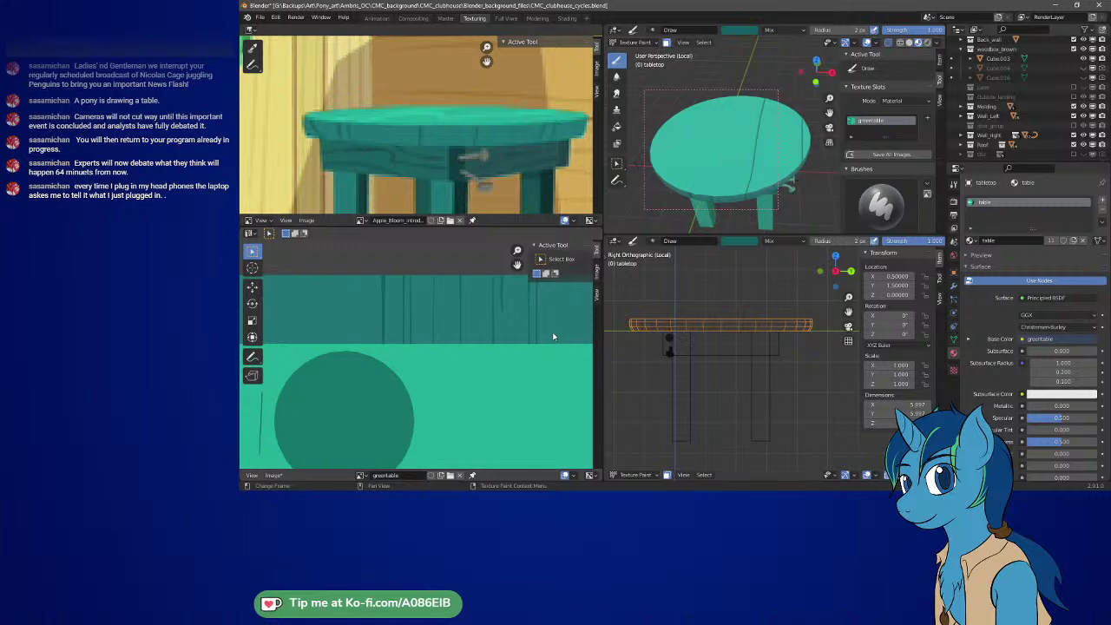
middle_click_drag(558, 332, 510, 322)
mouse_move(773, 206)
middle_mouse_down()
mouse_move(729, 162)
mouse_move(700, 175)
mouse_move(793, 170)
middle_mouse_up()
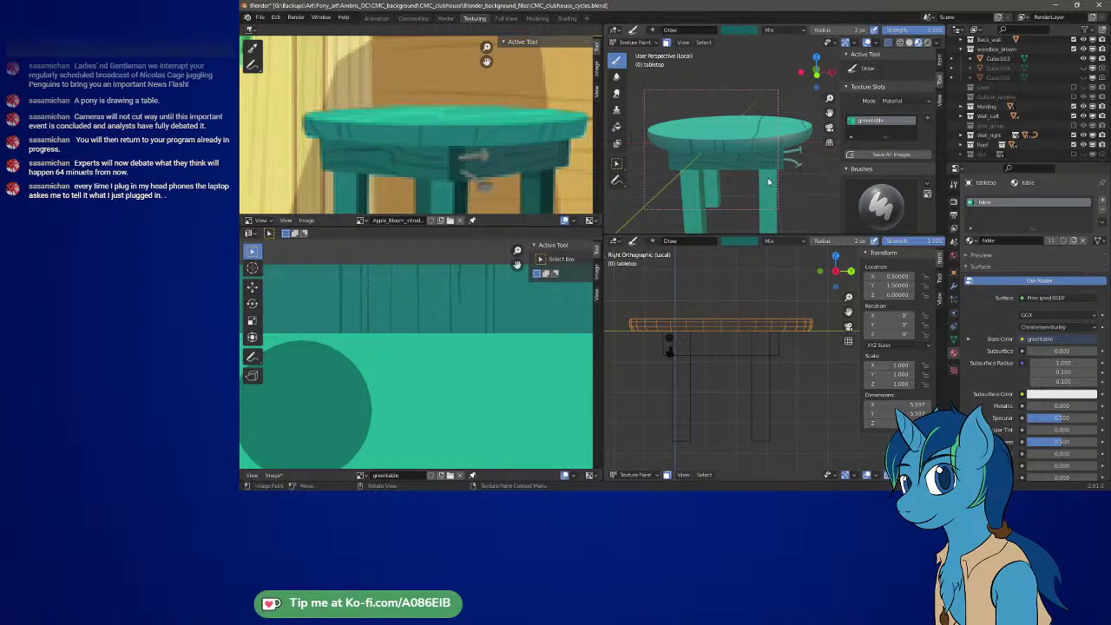
left_click_drag(749, 159, 752, 76)
mouse_move(764, 111)
middle_mouse_down()
mouse_move(748, 198)
mouse_move(743, 108)
middle_mouse_up()
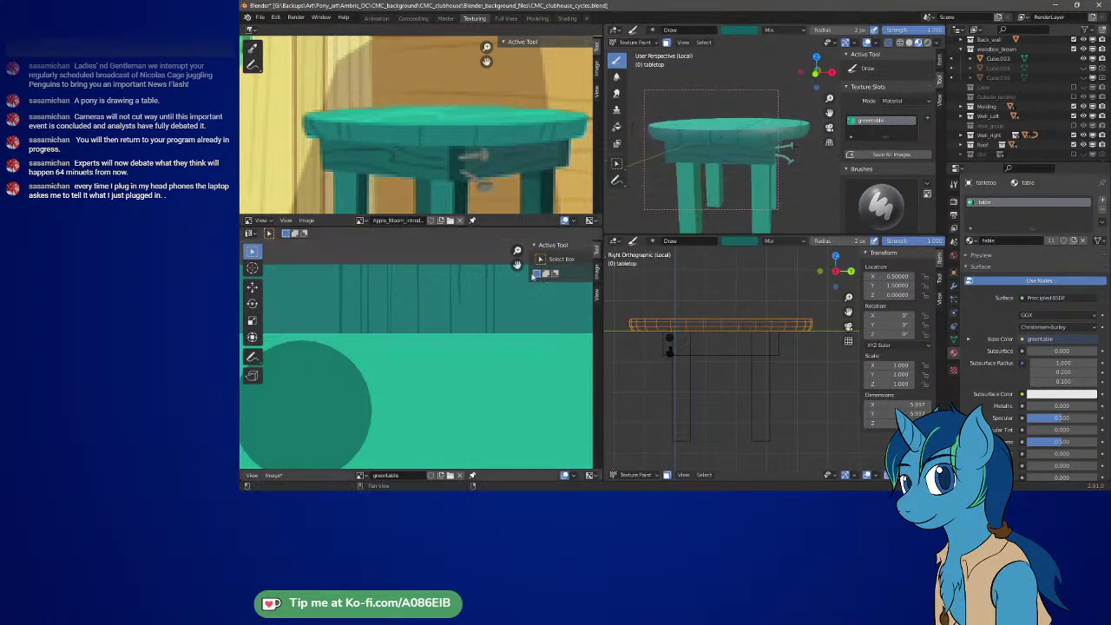
- Check the three painted lines in the greentable image and how they meet the rim lines on the tabletop
scroll(472, 347, "down", 3)
middle_click_drag(371, 363, 438, 374)
scroll(427, 335, "up", 4)
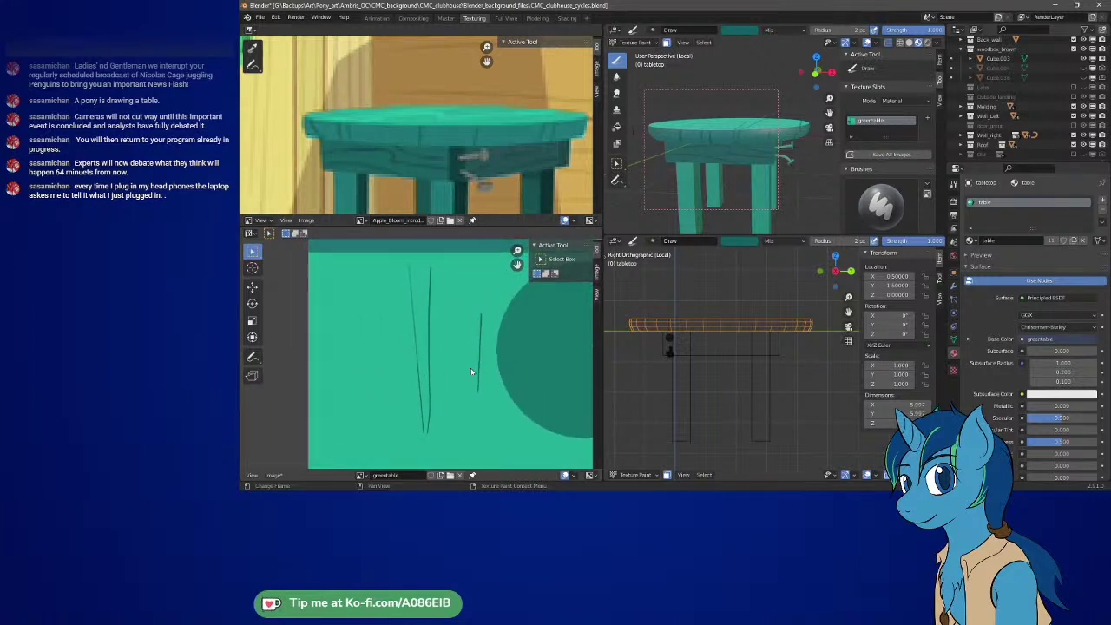
middle_click_drag(469, 315, 357, 354)
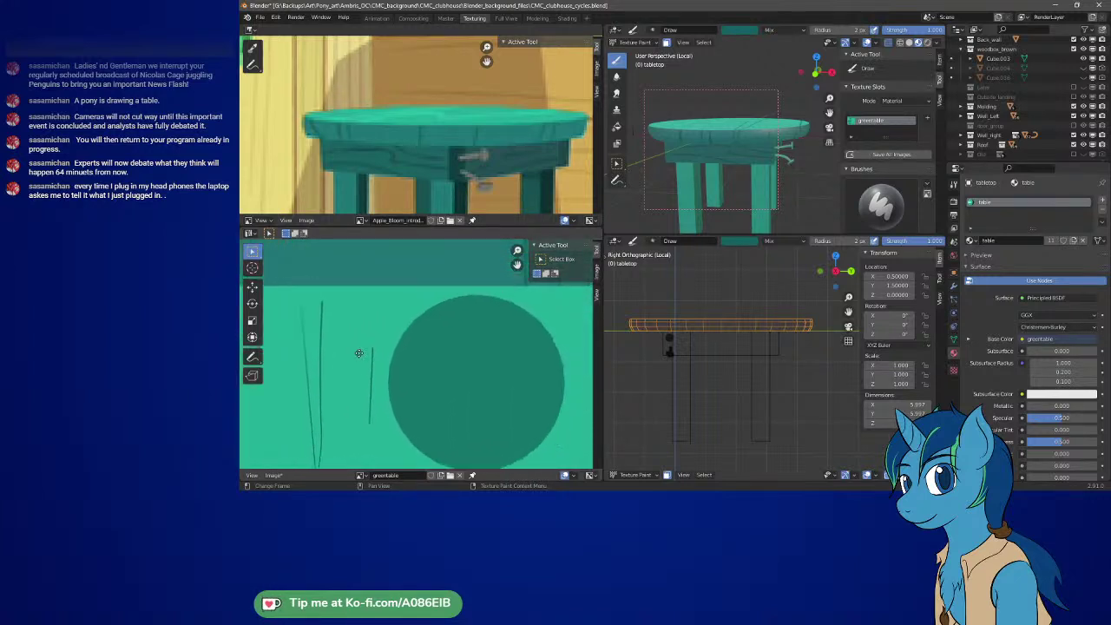
middle_click_drag(491, 334, 365, 393)
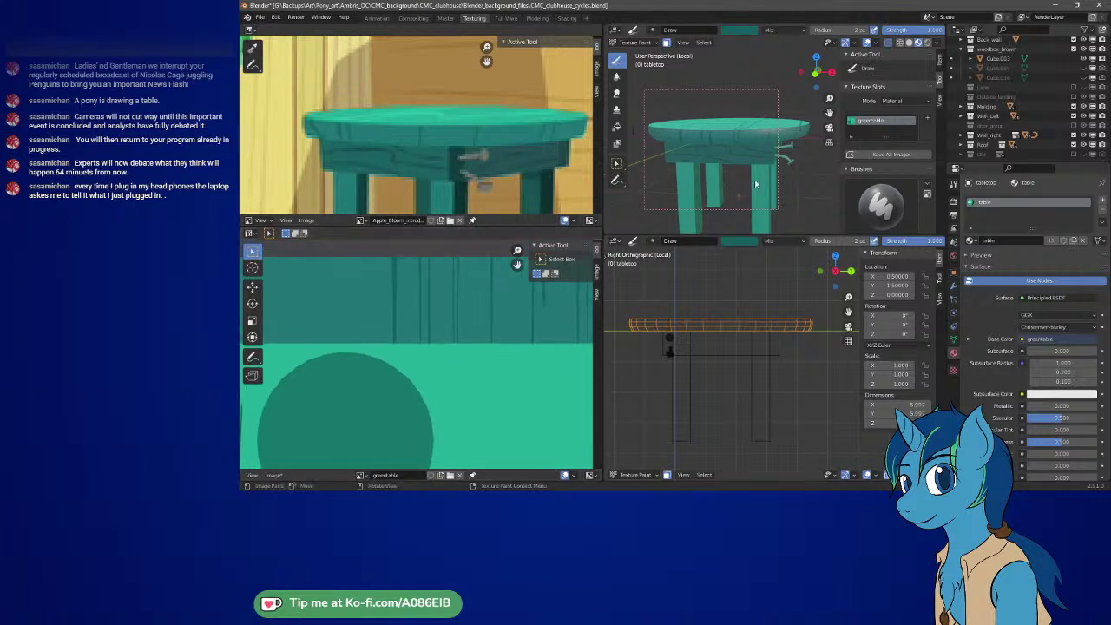
middle_click_drag(728, 130, 763, 162)
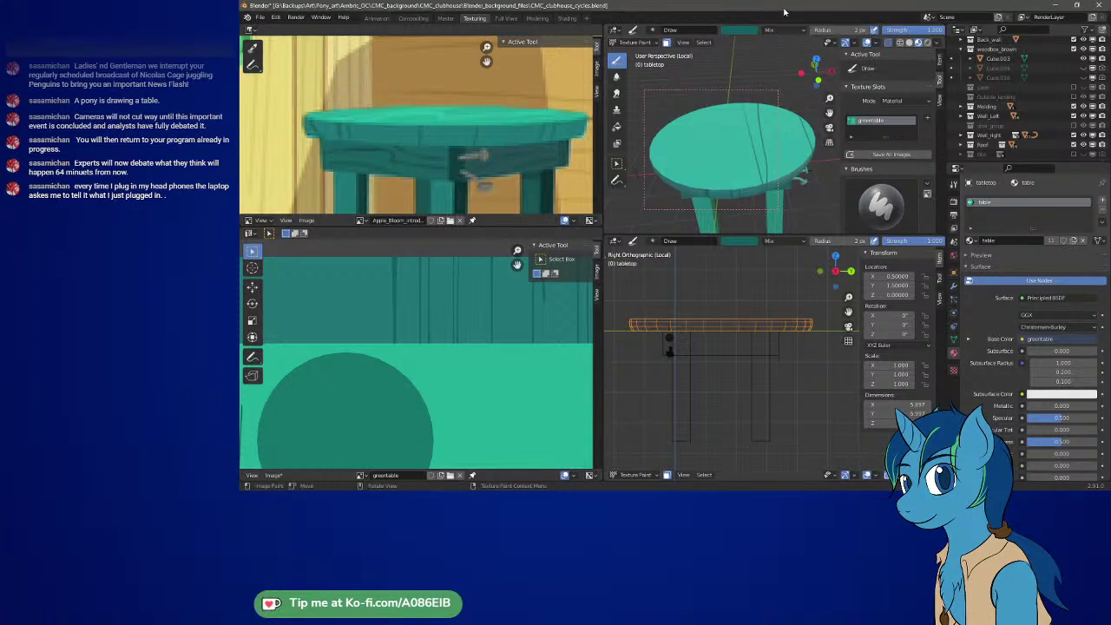
middle_click_drag(757, 146, 740, 116)
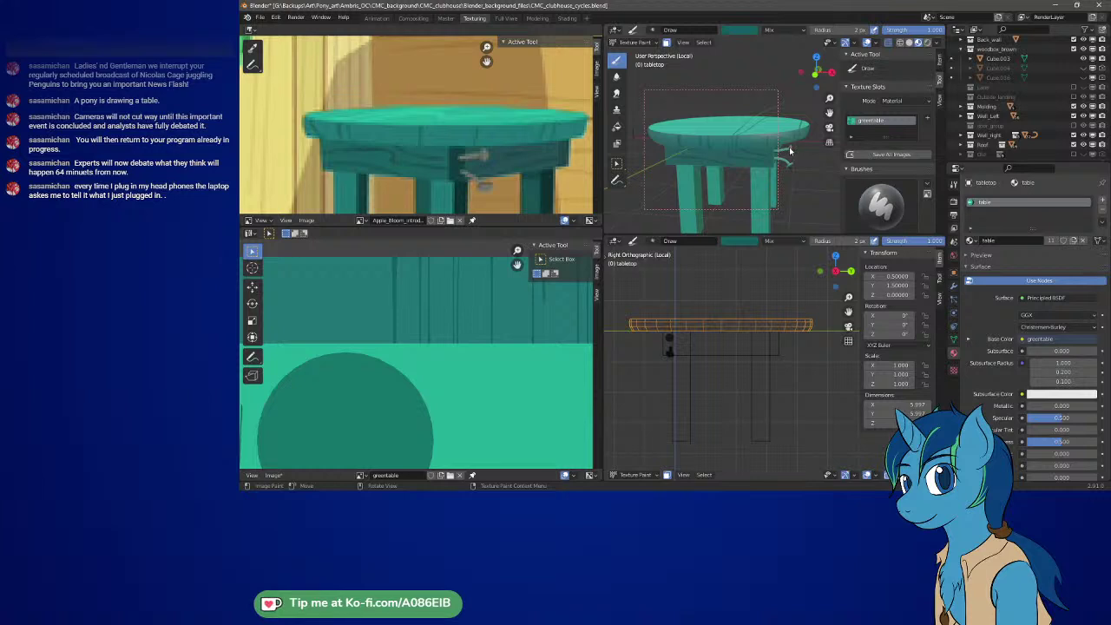
- Compare the painted tabletop lines with the rim grain from the front, from above and around the table, and against the greentable image
key("KP_1")
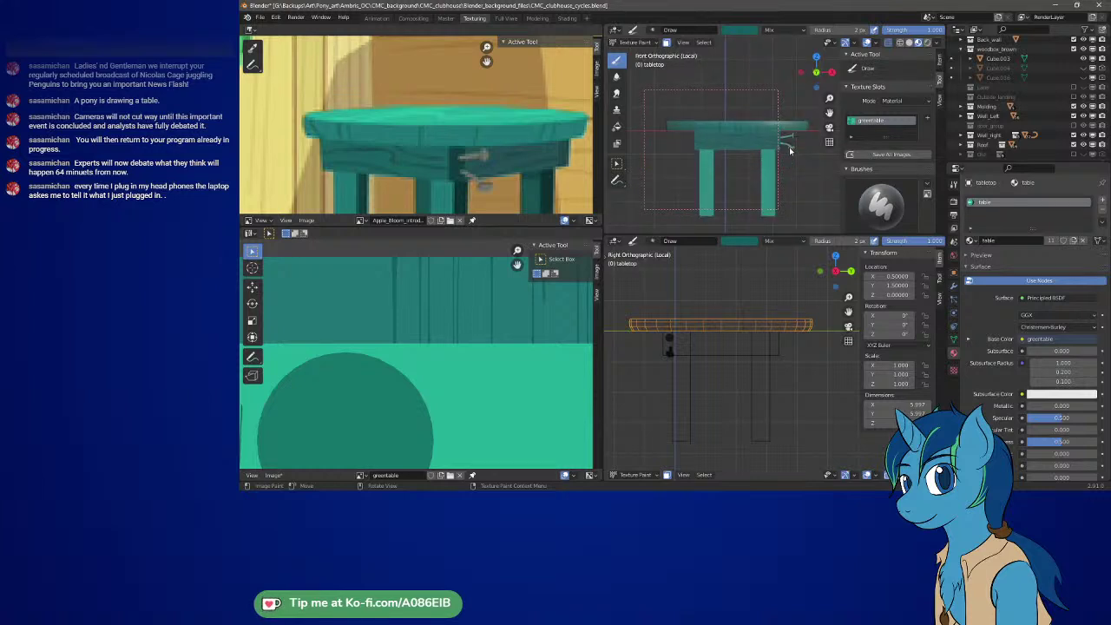
middle_click_drag(788, 147, 789, 176)
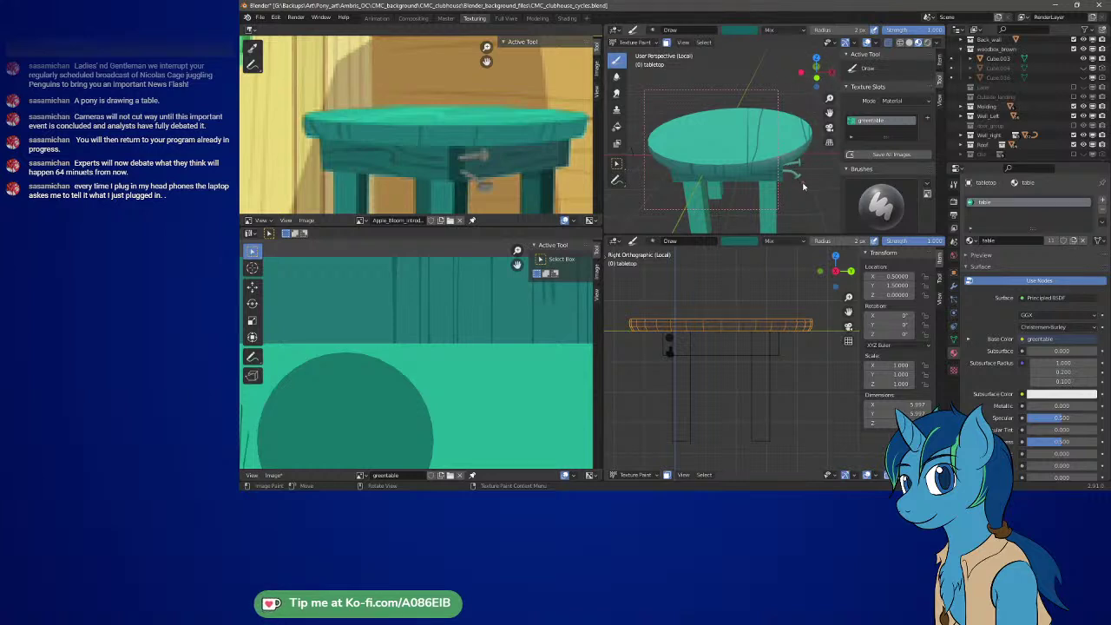
middle_click_drag(548, 342, 473, 345)
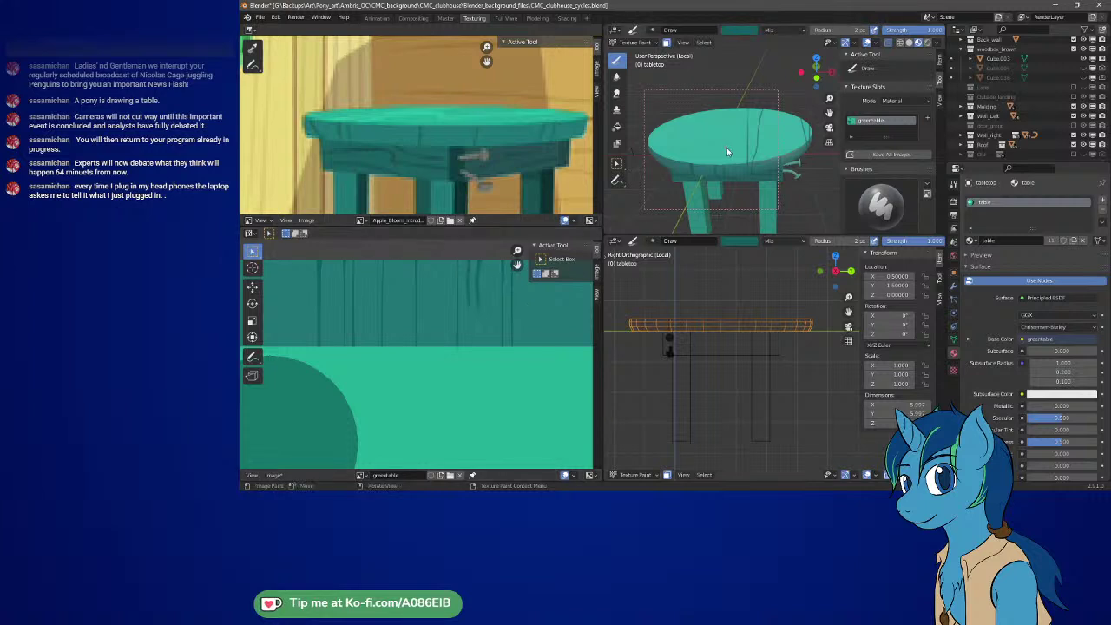
middle_click_drag(779, 156, 700, 165)
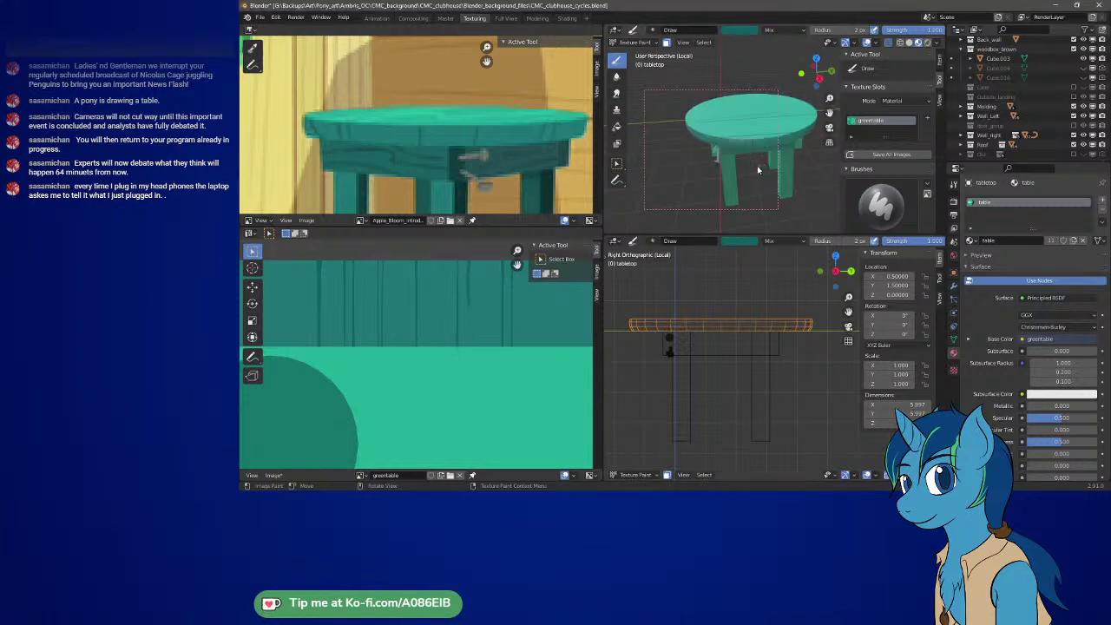
mouse_move(757, 170)
middle_mouse_down()
mouse_move(764, 189)
mouse_move(746, 201)
mouse_move(792, 153)
mouse_move(807, 177)
mouse_move(772, 186)
middle_mouse_up()
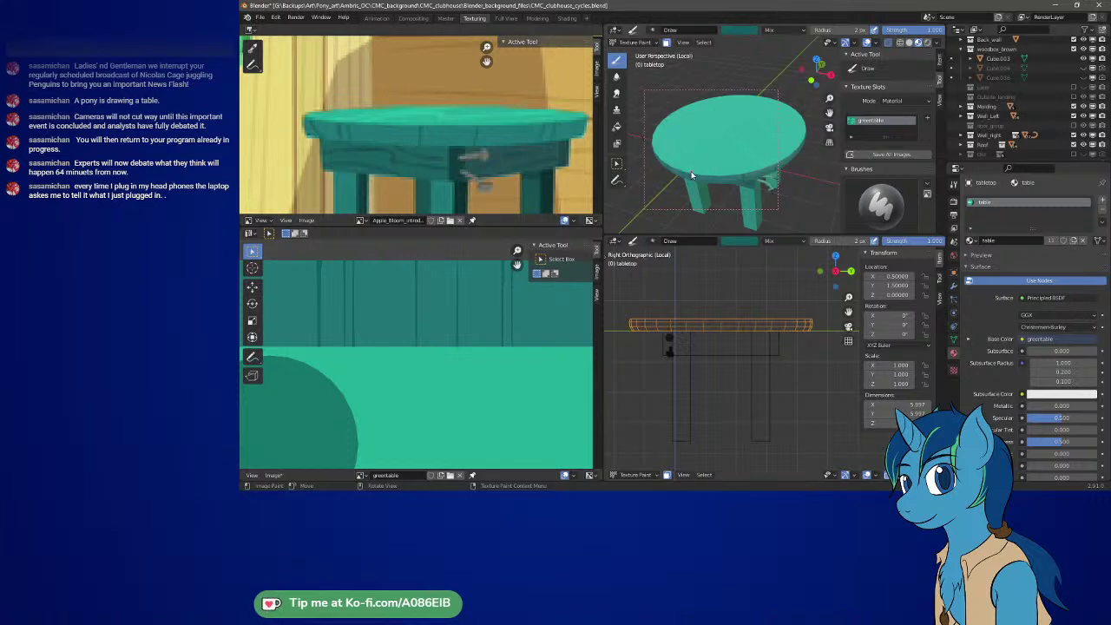
- Try a wavy stroke across the tabletop, and mask off its rim so the Draw brush only affects the top face
left_click_drag(691, 171, 753, 156)
middle_click_drag(753, 156, 747, 186)
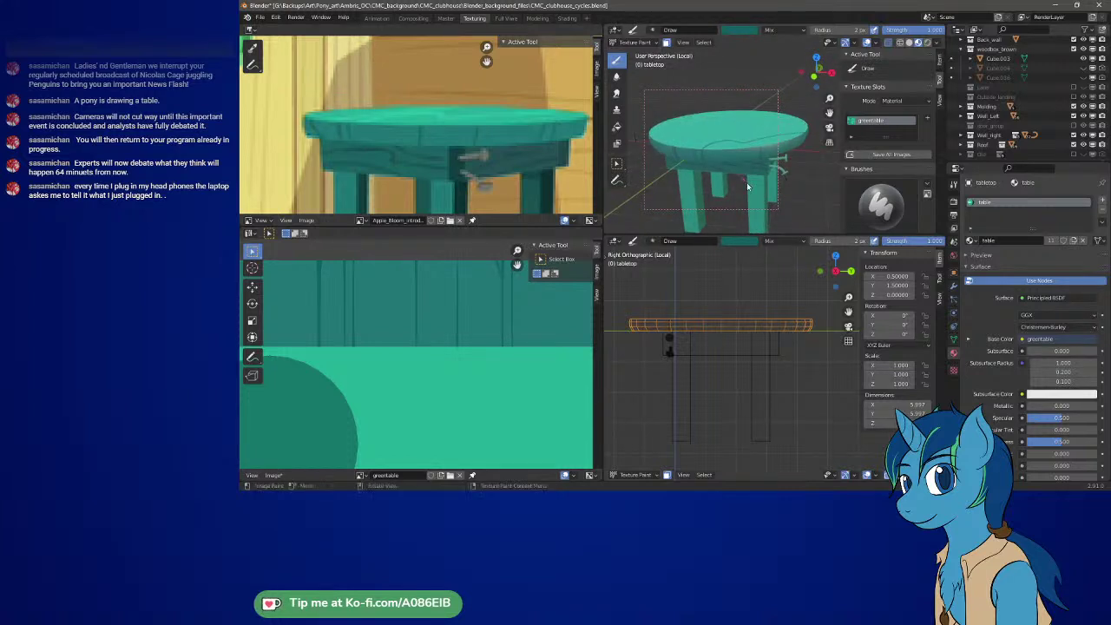
left_click(616, 163)
left_click(688, 146)
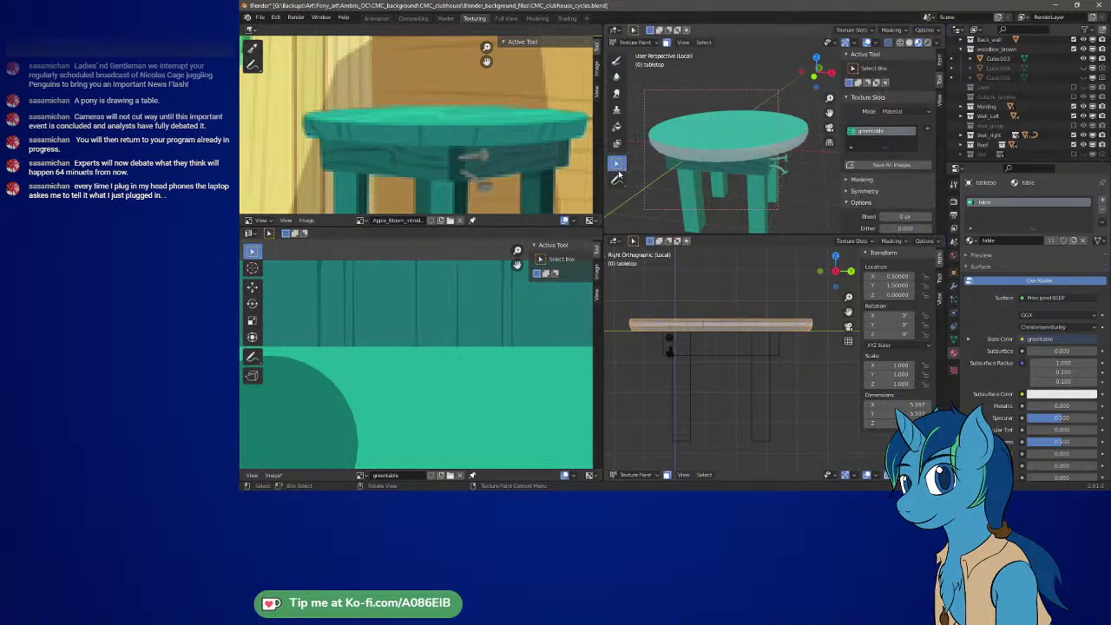
left_click(616, 61)
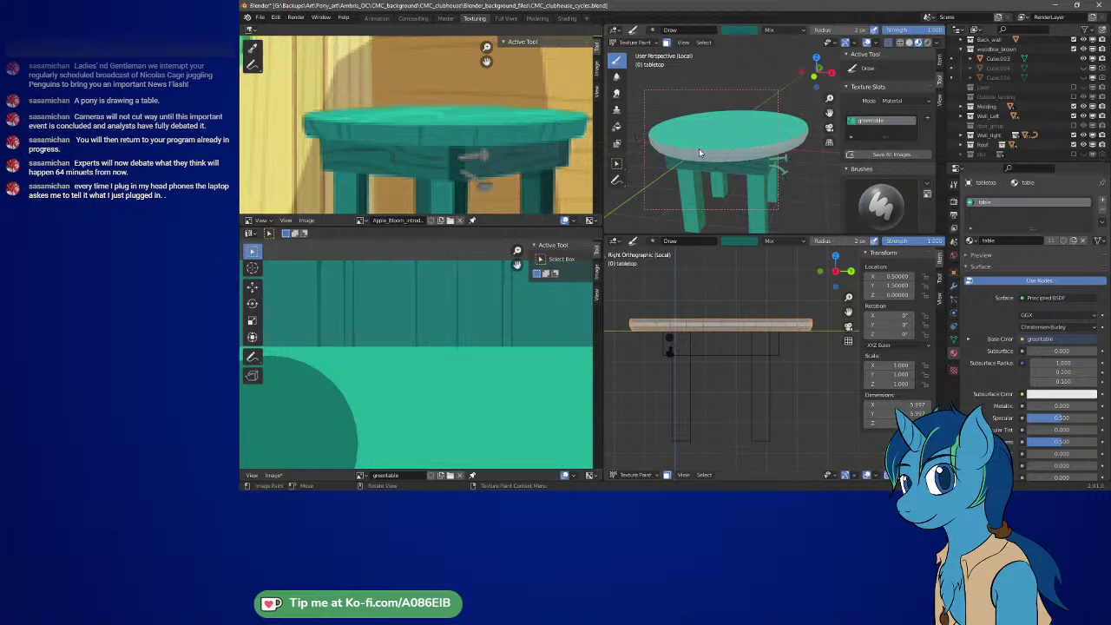
- Scribble test strokes on the tabletop's top face, check where they land in the greentable image, and undo them
middle_click_drag(700, 152, 686, 140)
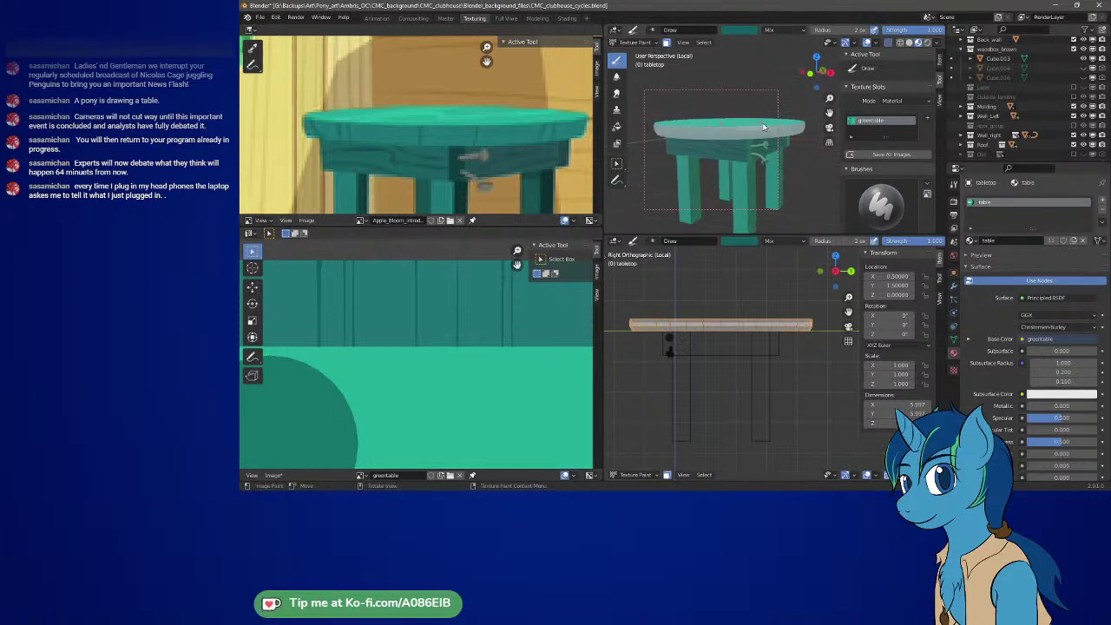
middle_click_drag(719, 145, 681, 127)
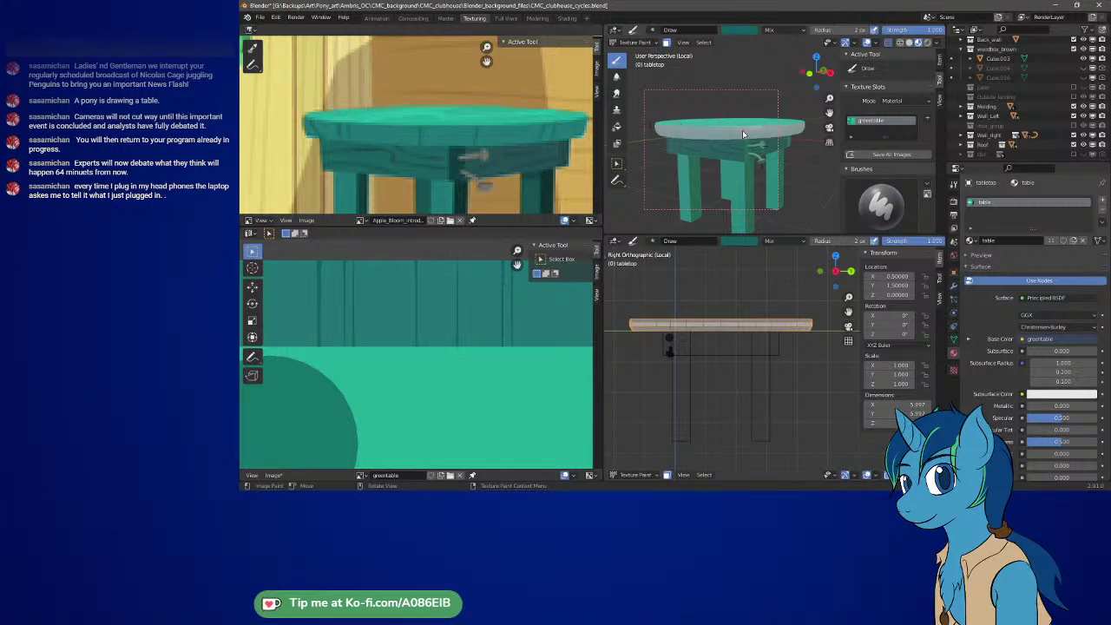
middle_click_drag(698, 126, 708, 138)
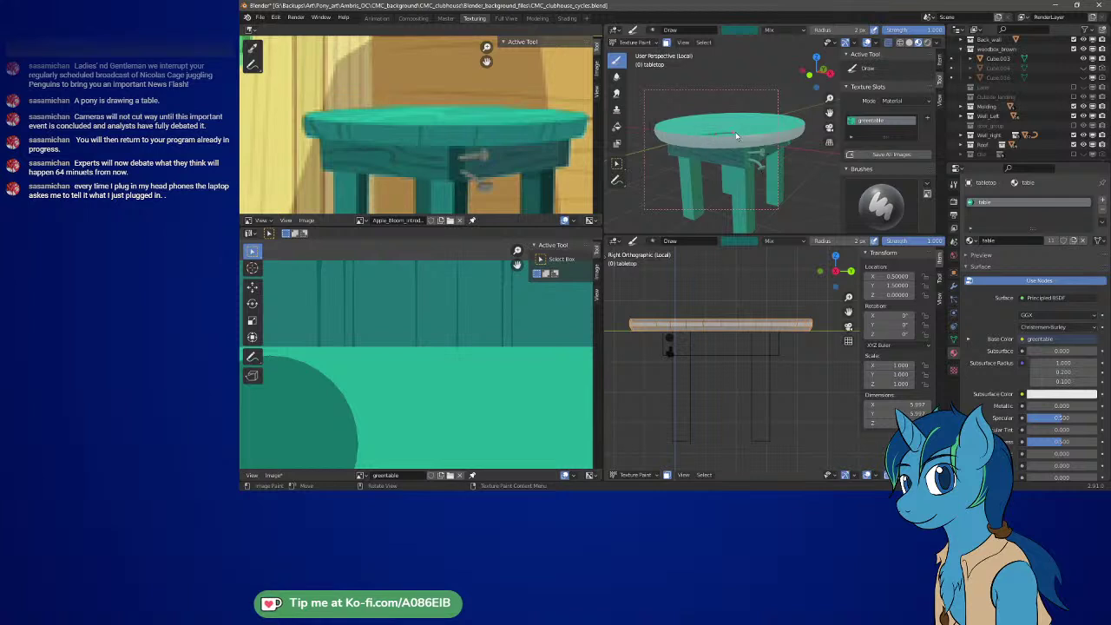
mouse_move(735, 127)
left_mouse_down()
mouse_move(686, 136)
mouse_move(762, 118)
left_mouse_up()
left_click_drag(692, 120, 686, 127)
mouse_move(716, 166)
middle_mouse_down()
mouse_move(721, 151)
mouse_move(722, 204)
mouse_move(735, 210)
mouse_move(792, 158)
mouse_move(718, 128)
mouse_move(705, 153)
middle_mouse_up()
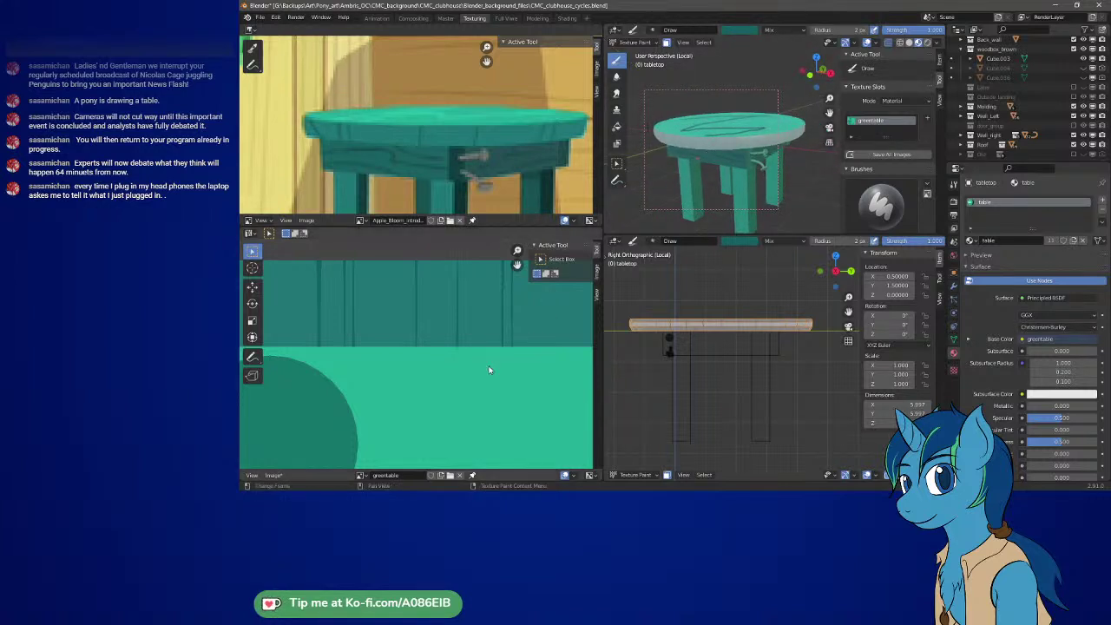
middle_click_drag(490, 369, 558, 331)
scroll(485, 332, "down", 3)
scroll(485, 335, "left", 4, "ctrl")
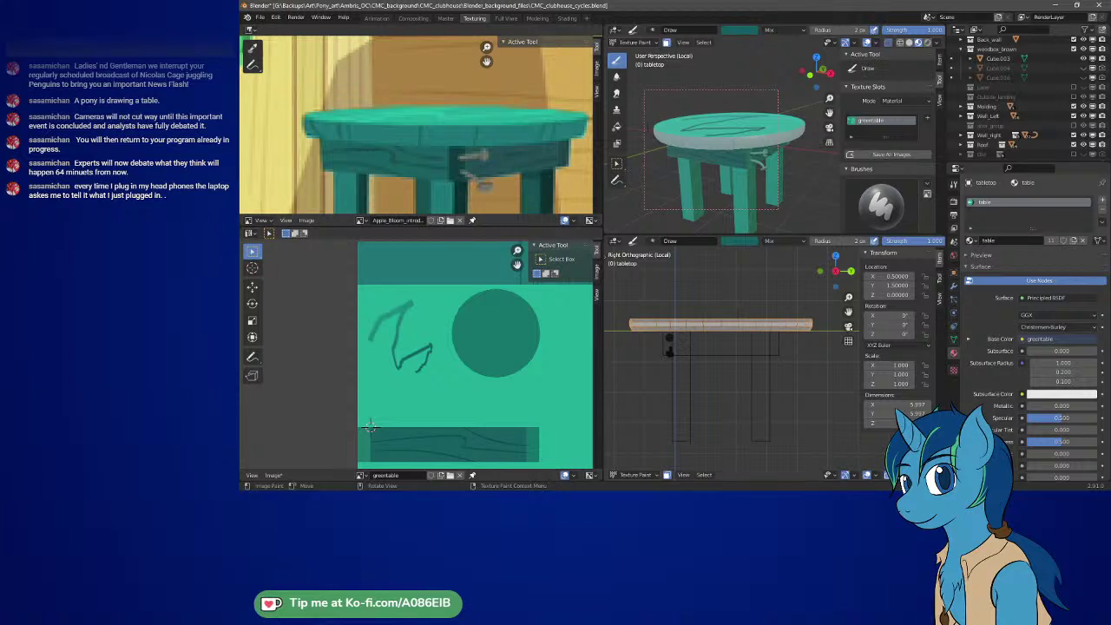
key("ctrl+z")
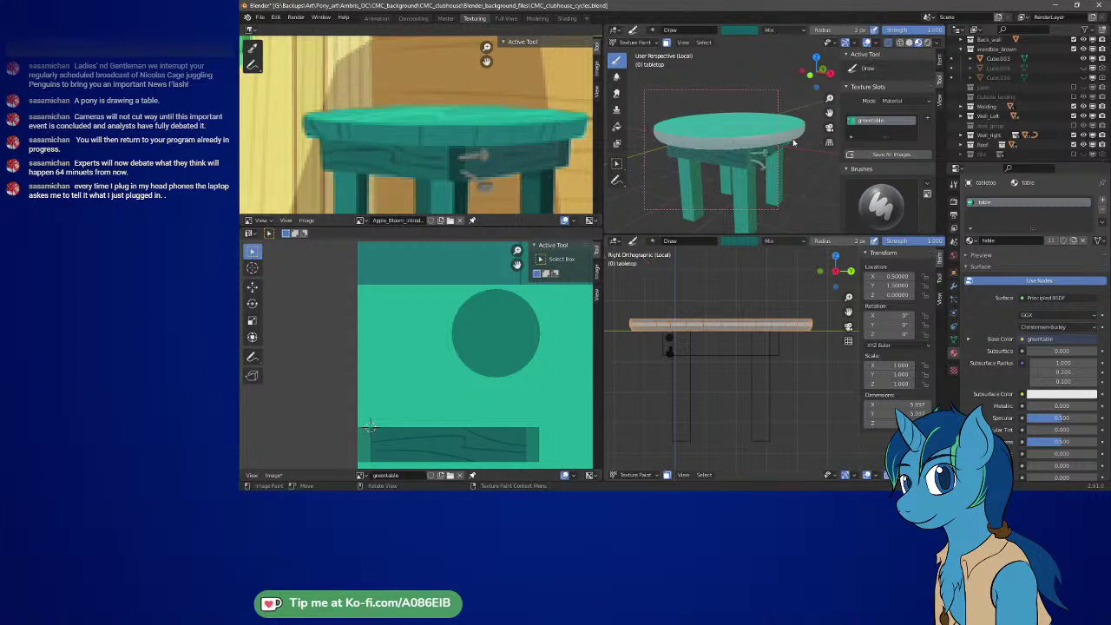
- Paint crossing dark test lines over the tabletop's top face and undo them all
mouse_move(802, 133)
left_mouse_down()
mouse_move(711, 118)
mouse_move(686, 135)
left_mouse_up()
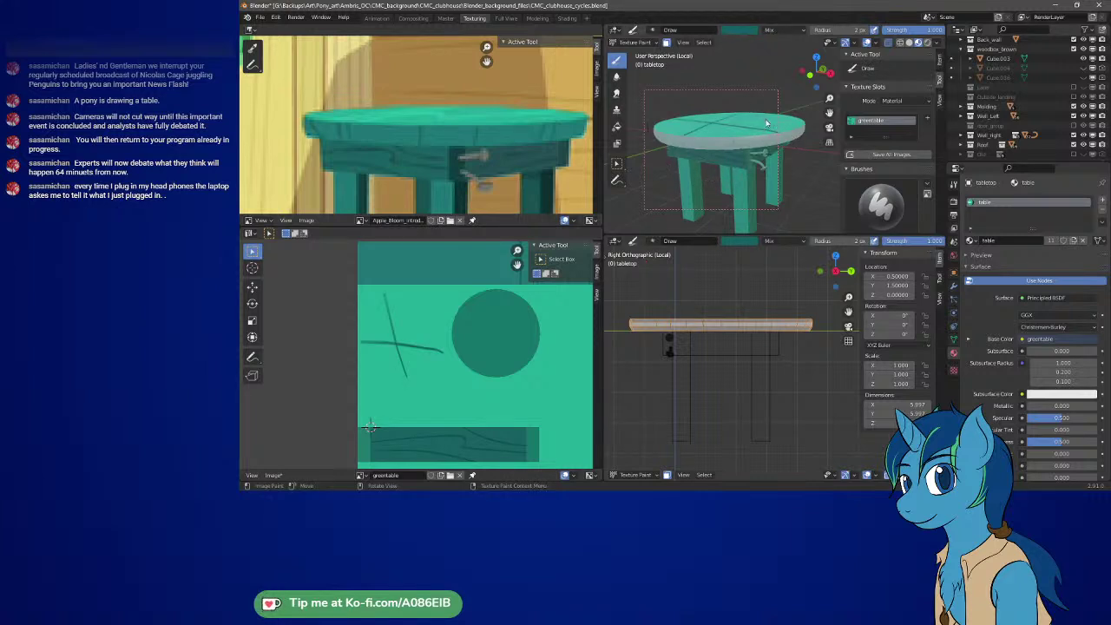
left_click_drag(789, 112, 757, 135)
left_click_drag(837, 126, 831, 127)
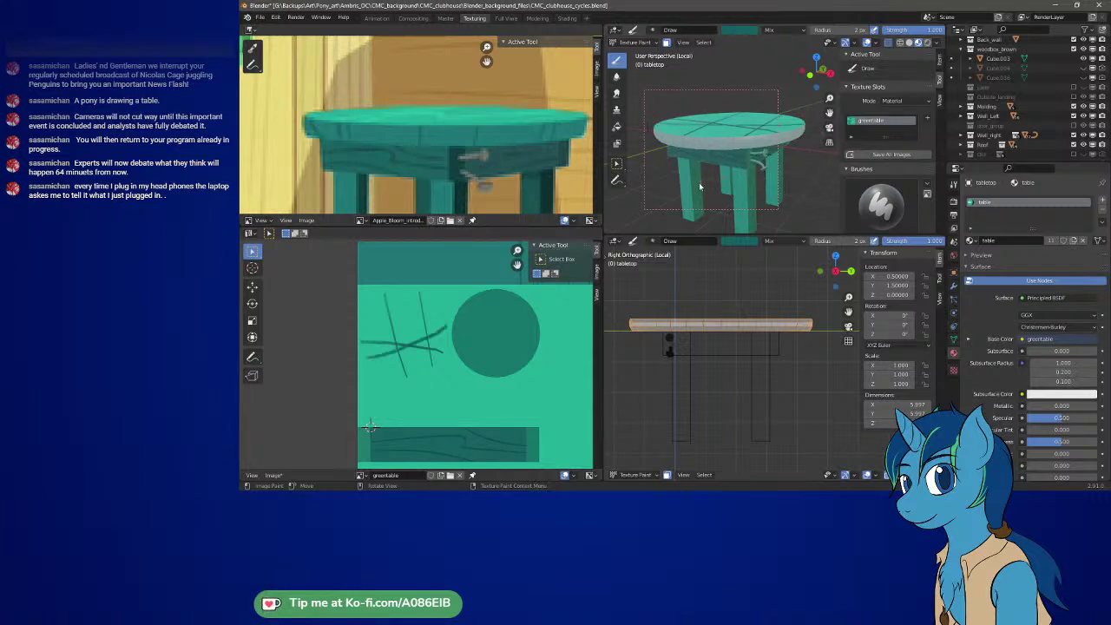
key("ctrl+z")
key("ctrl+z")
key("ctrl+z")
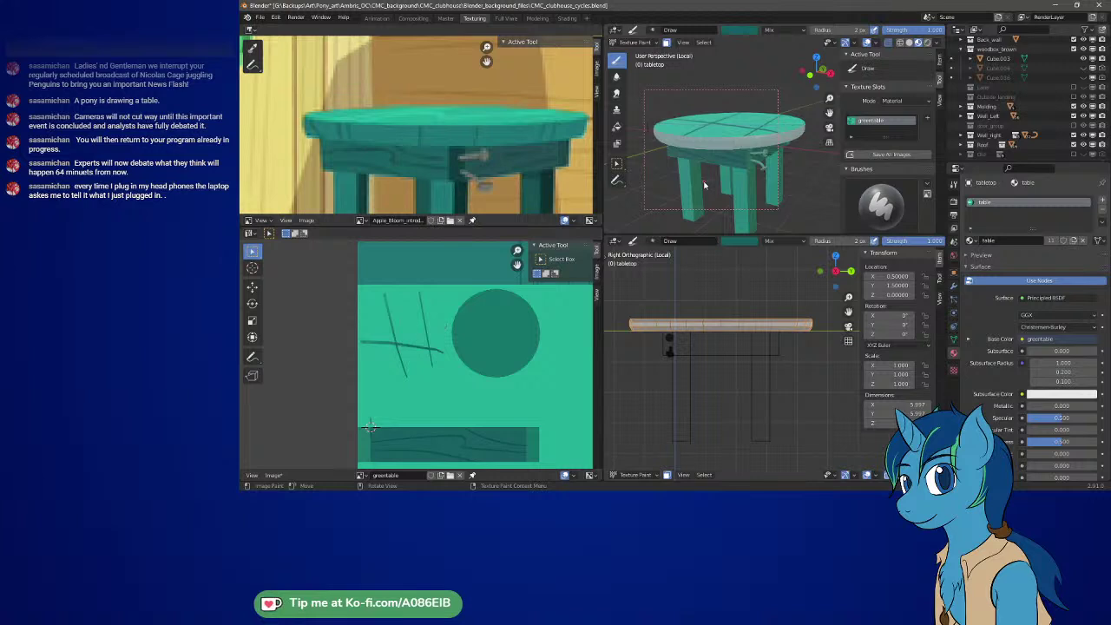
key("ctrl+z")
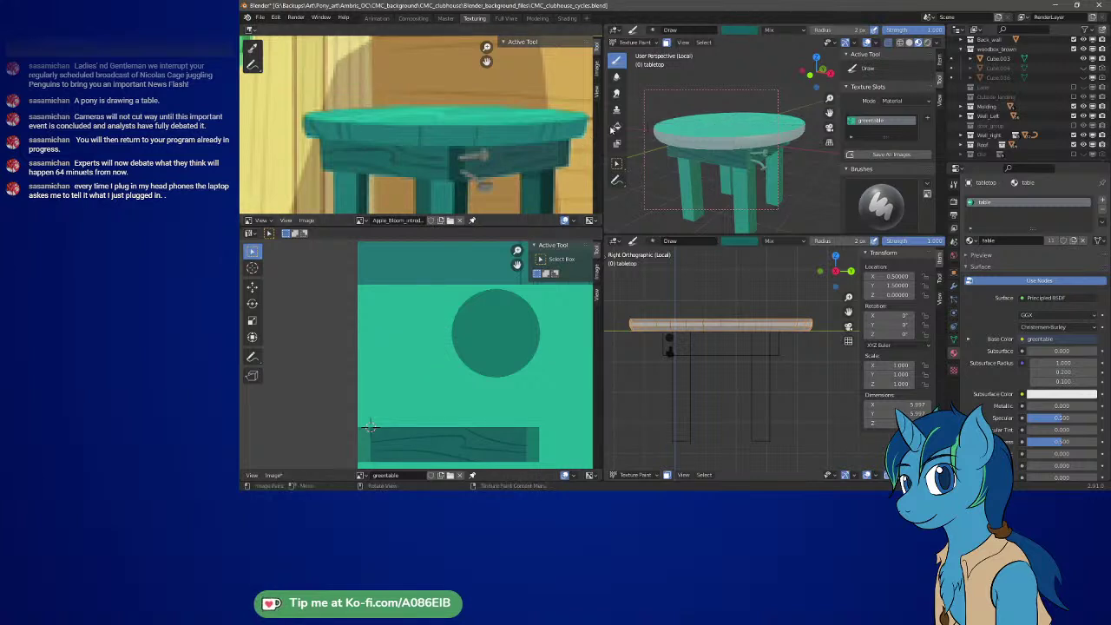
- Fill the tabletop's top face with the light green sampled from the reference picture's tabletop, and save the greentable image
left_click(616, 127)
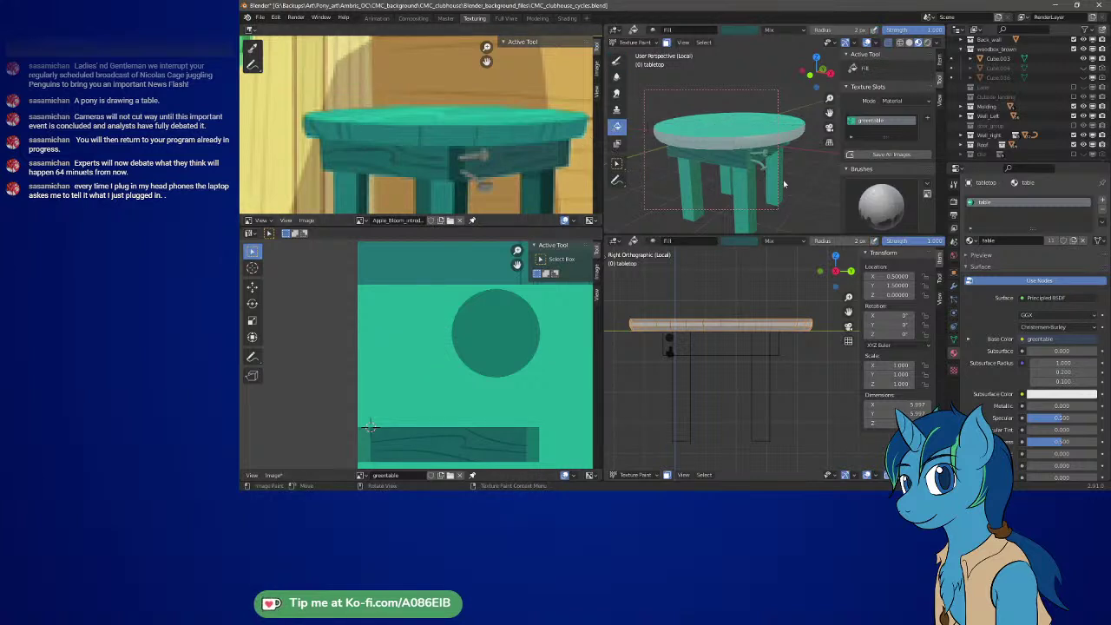
scroll(864, 152, "down", 4)
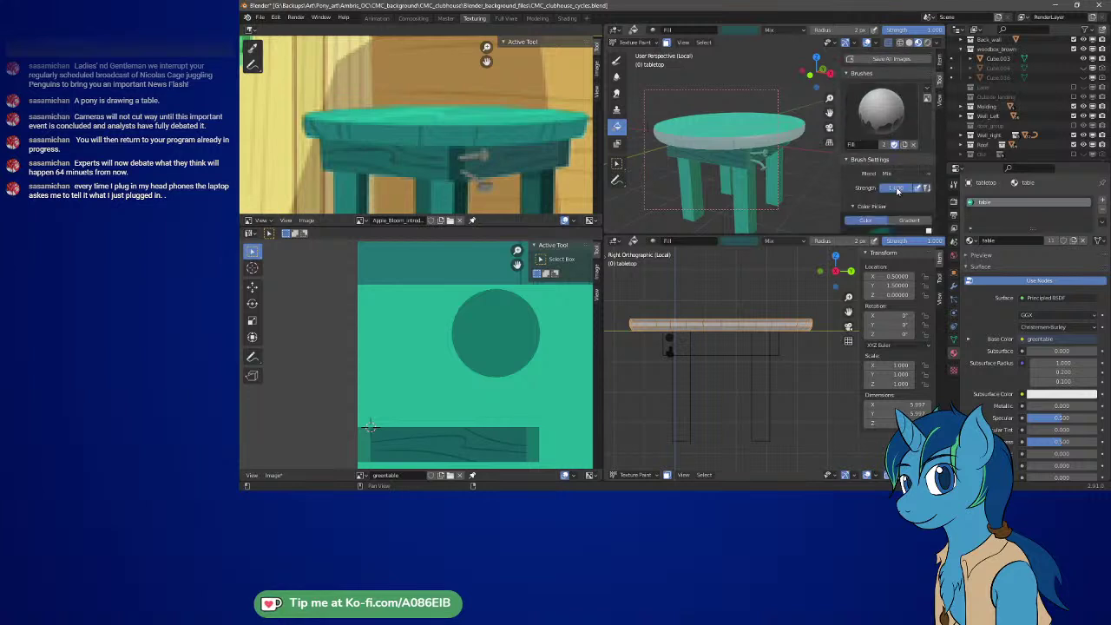
scroll(865, 165, "down", 5)
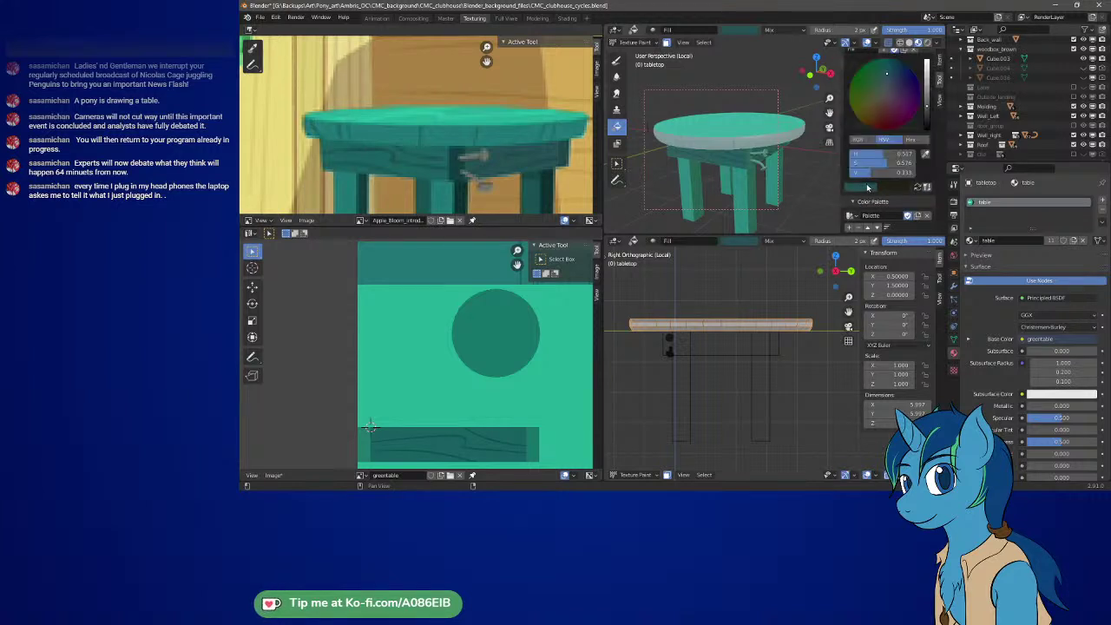
left_click(924, 155)
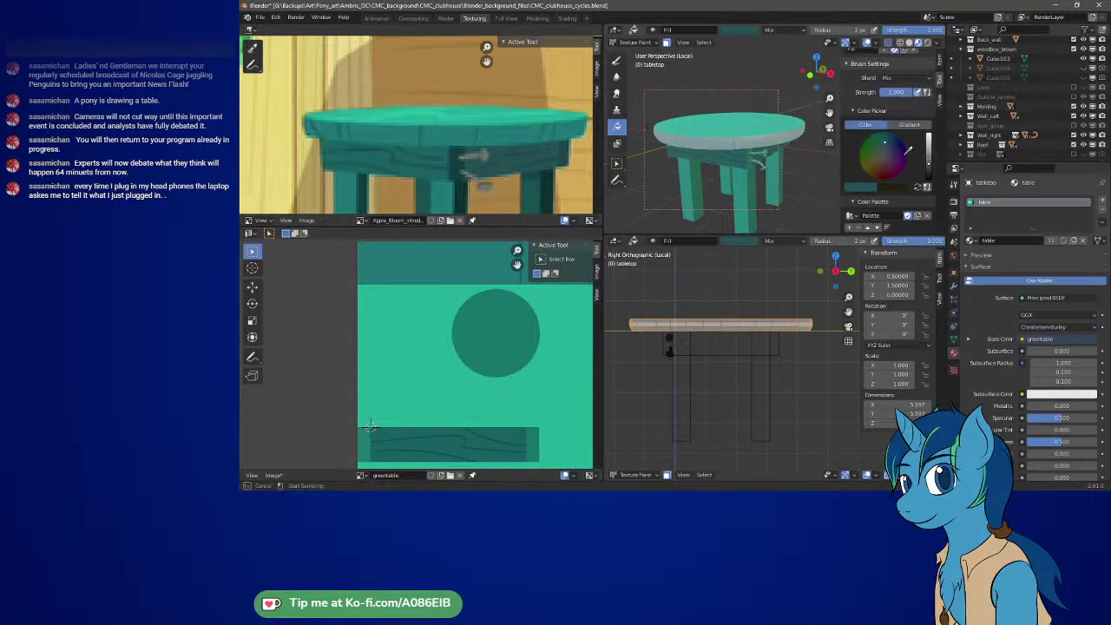
left_click(444, 109)
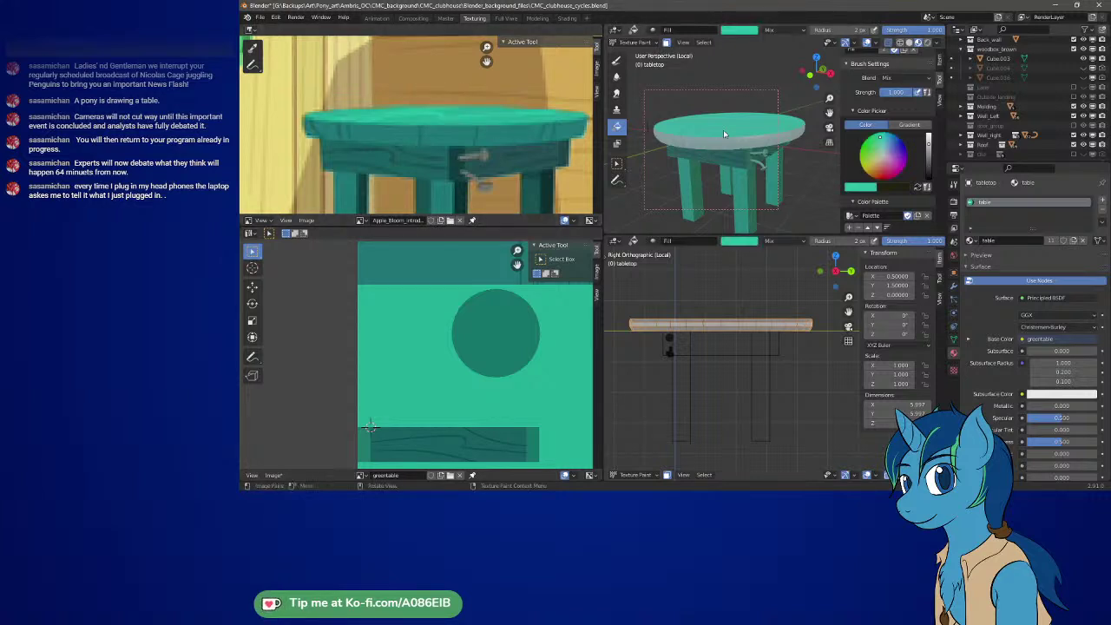
left_click(722, 151)
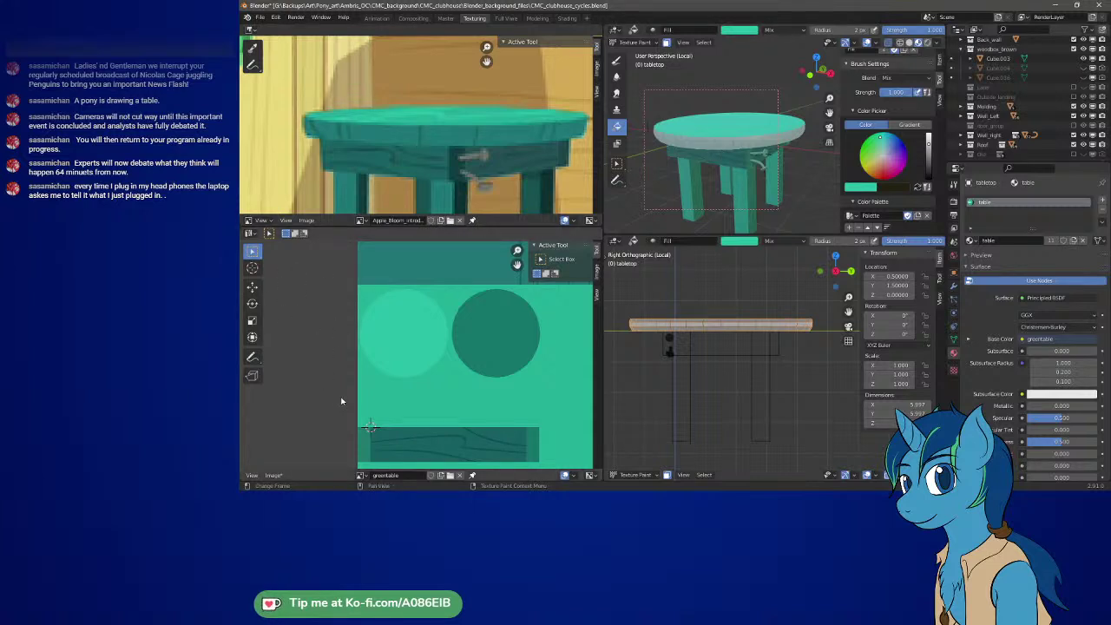
left_click(274, 475)
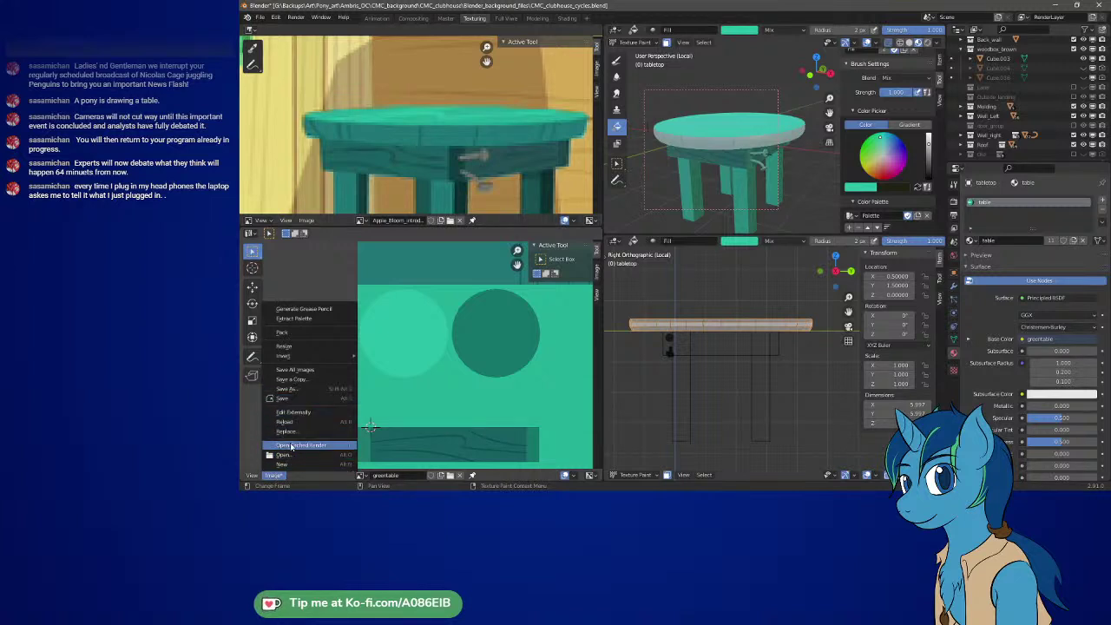
left_click(343, 396)
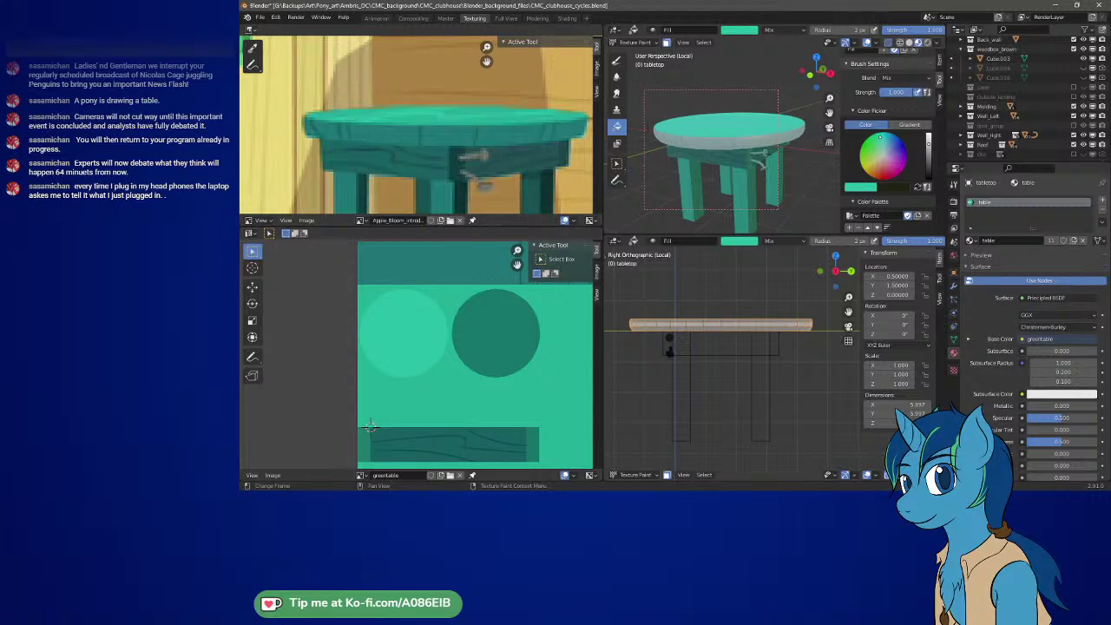
- Switch to Affinity Designer and place the saved greentable.png from File Explorer into the greentable document
key("alt+Tab")
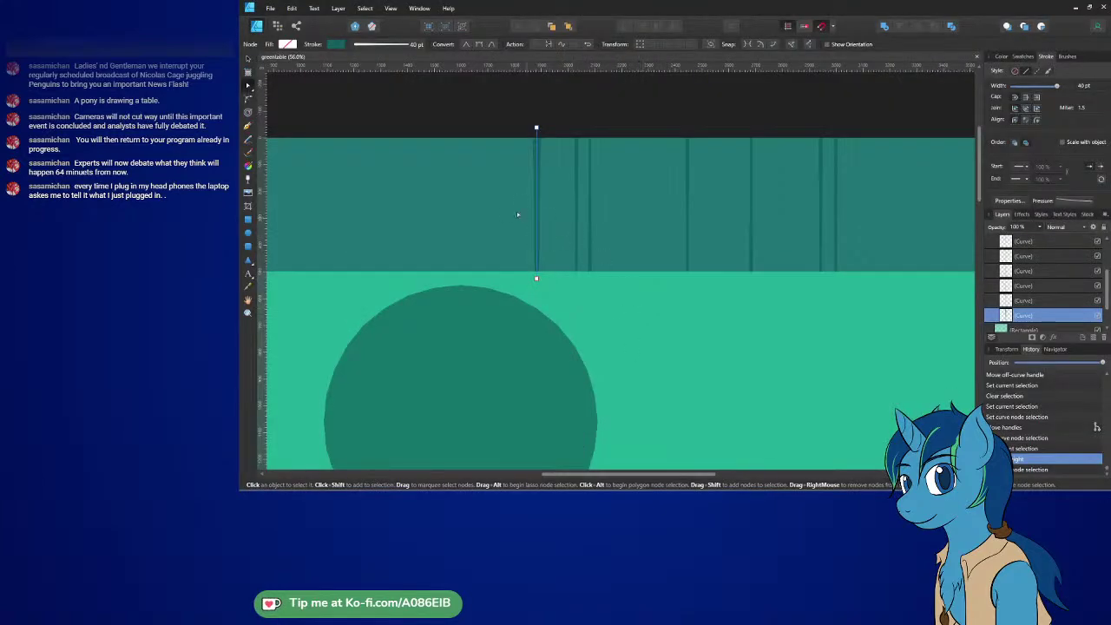
scroll(517, 215, "down", 5, "ctrl")
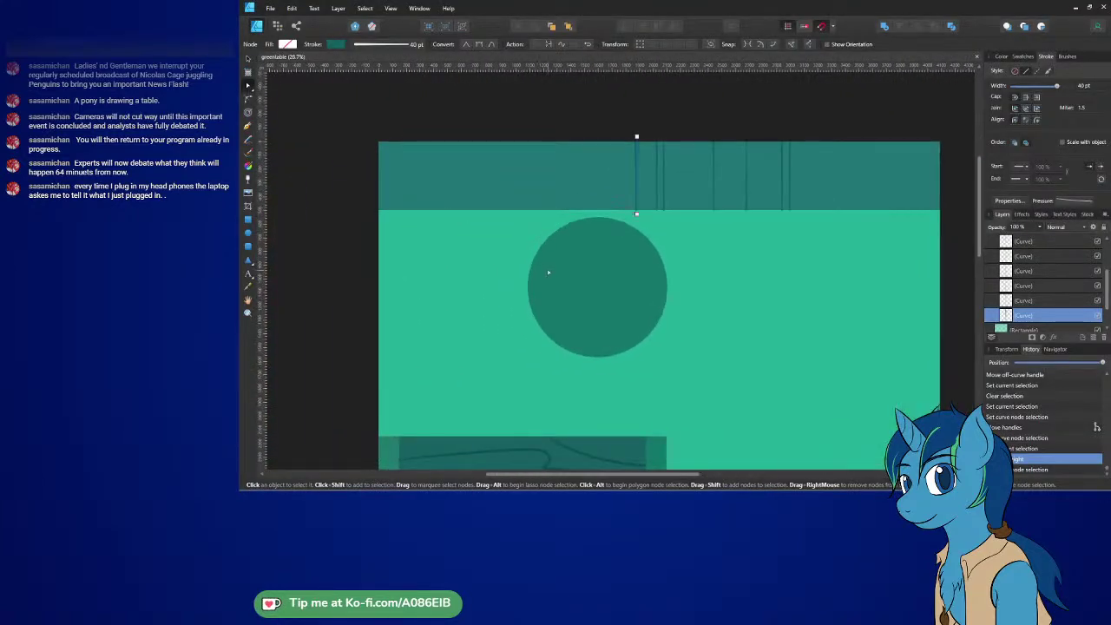
left_click(270, 8)
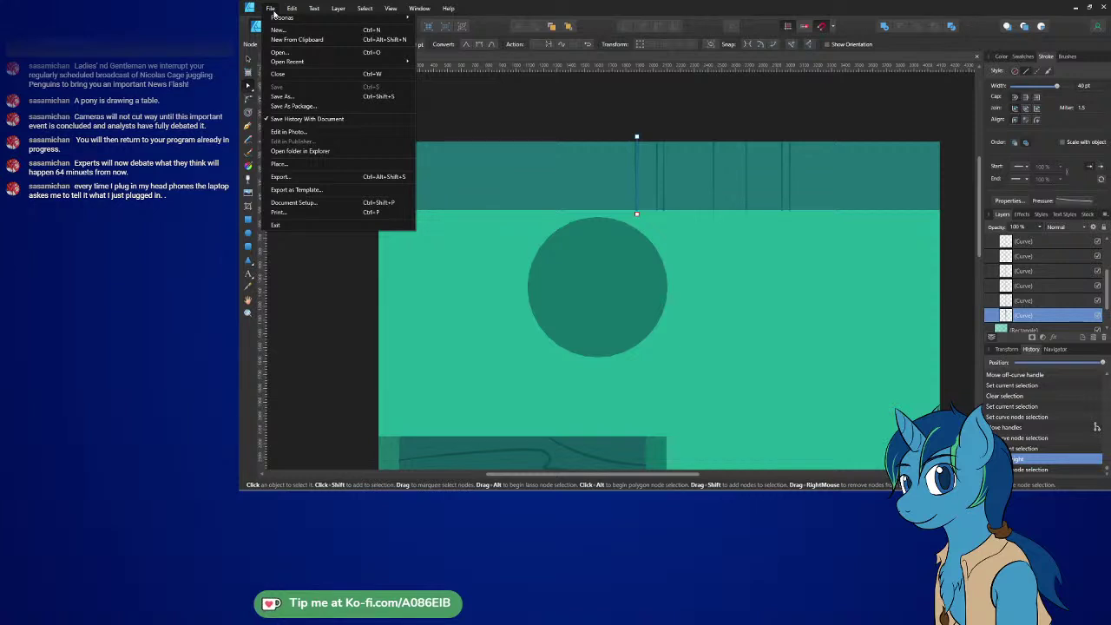
left_click(275, 12)
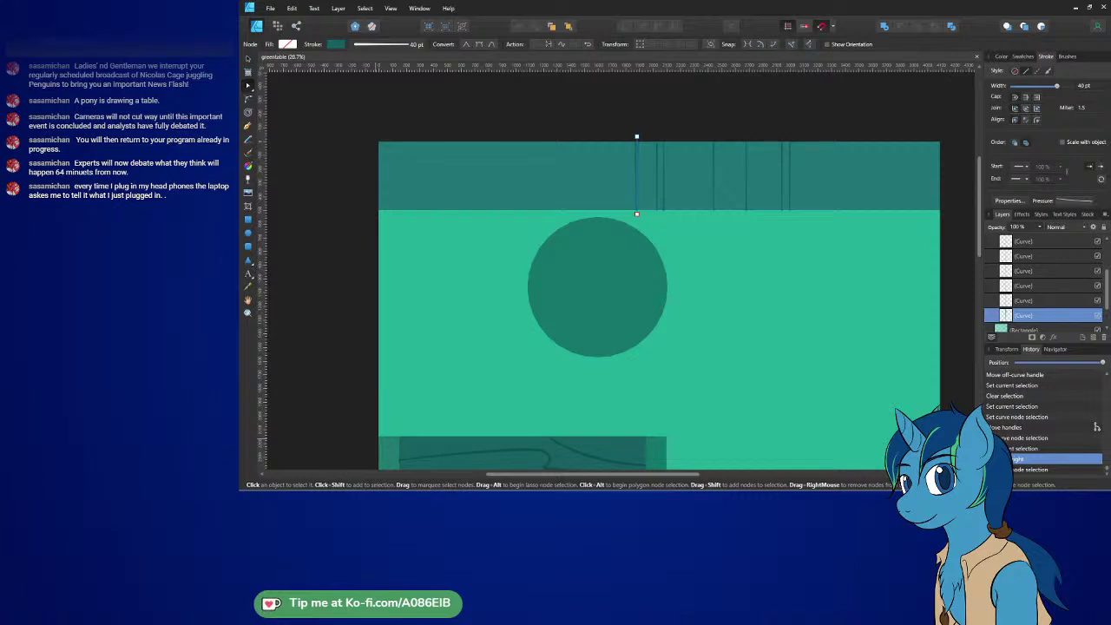
key("super+e")
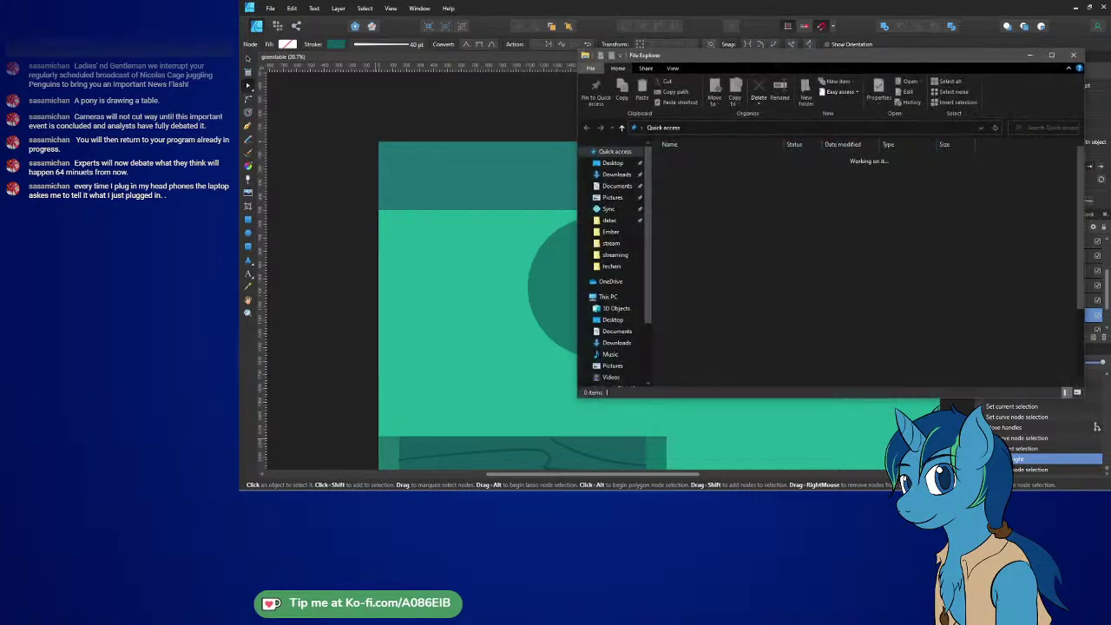
left_click_drag(822, 65, 664, 490)
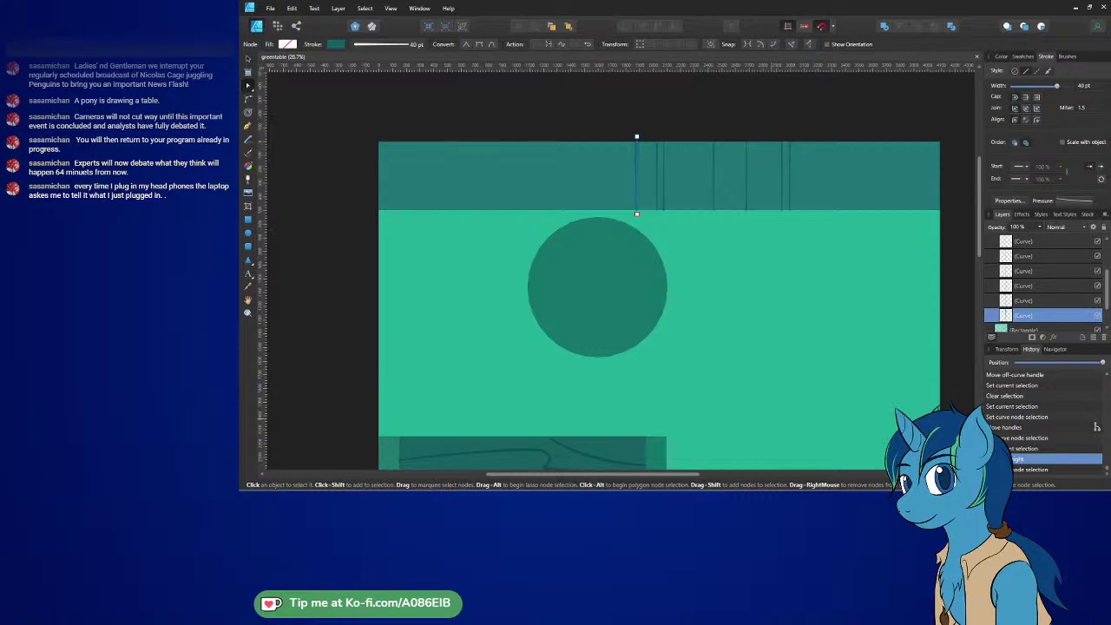
left_click(779, 283)
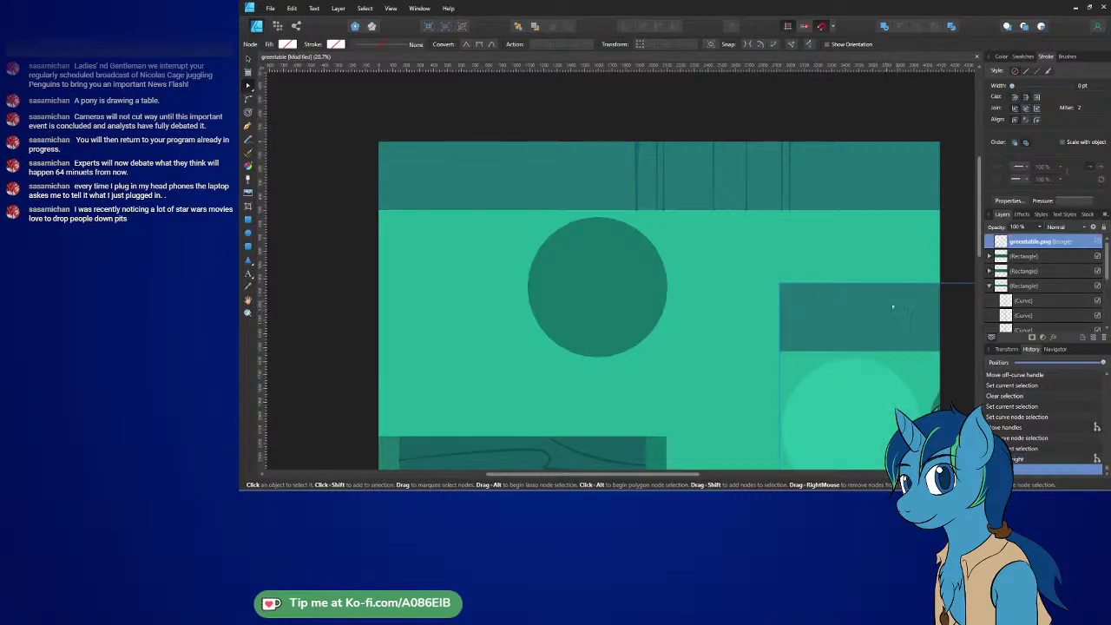
- Move the placed greentable.png image so that it lines up exactly with the page edges
left_click_drag(892, 313, 431, 171)
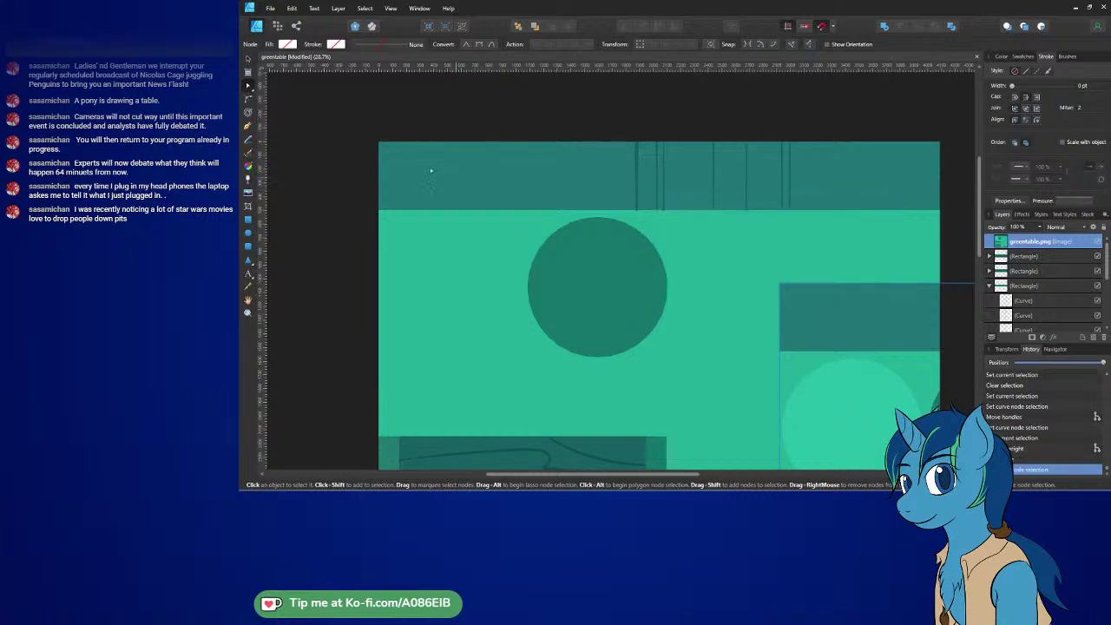
key("v")
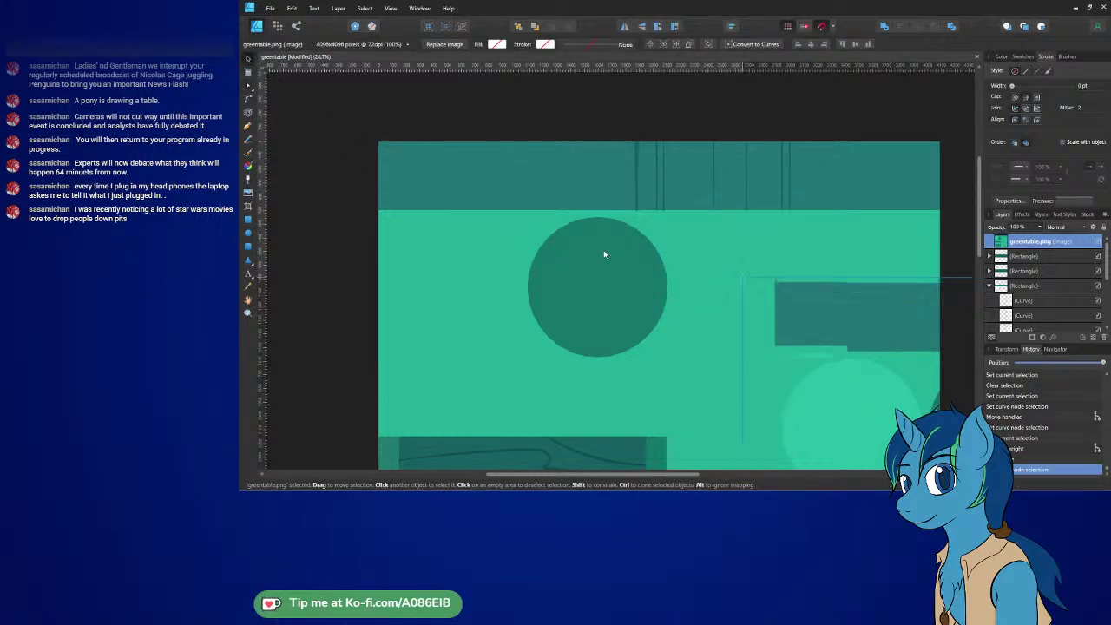
left_click_drag(604, 254, 493, 203)
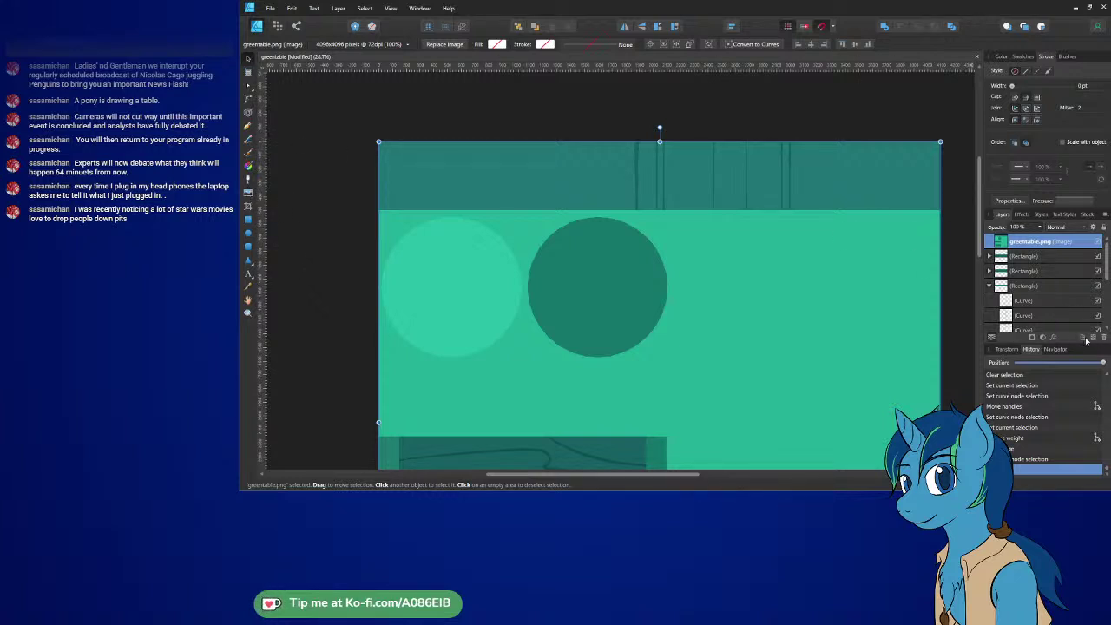
- Add a layer above greentable.png, try a linear gradient fill across the light green circle, and undo the gradient
left_click(1085, 339)
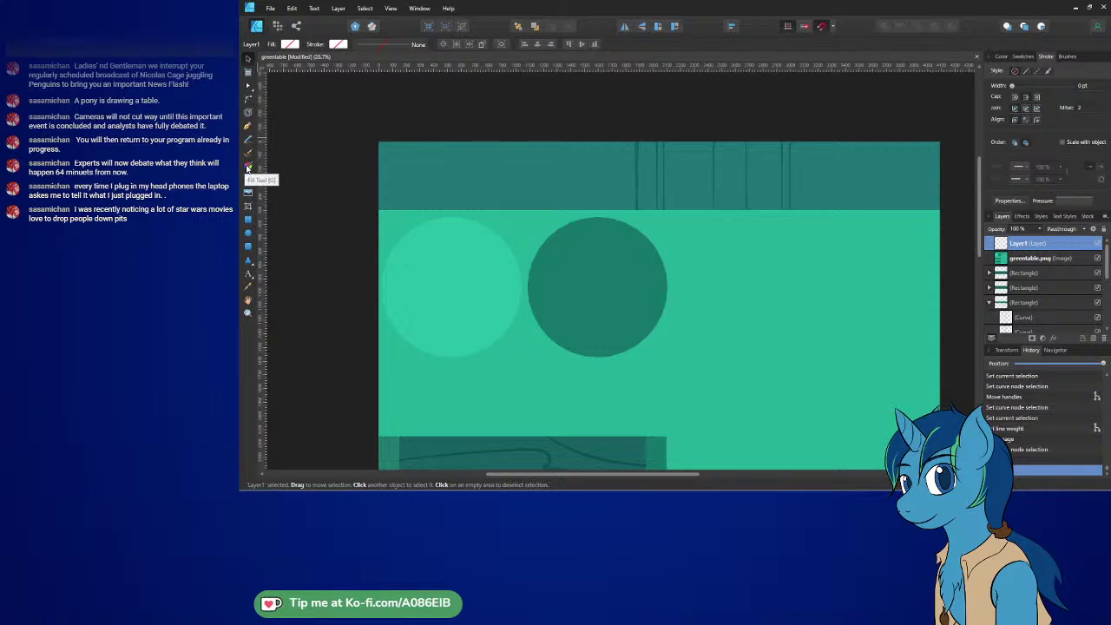
left_click(248, 166)
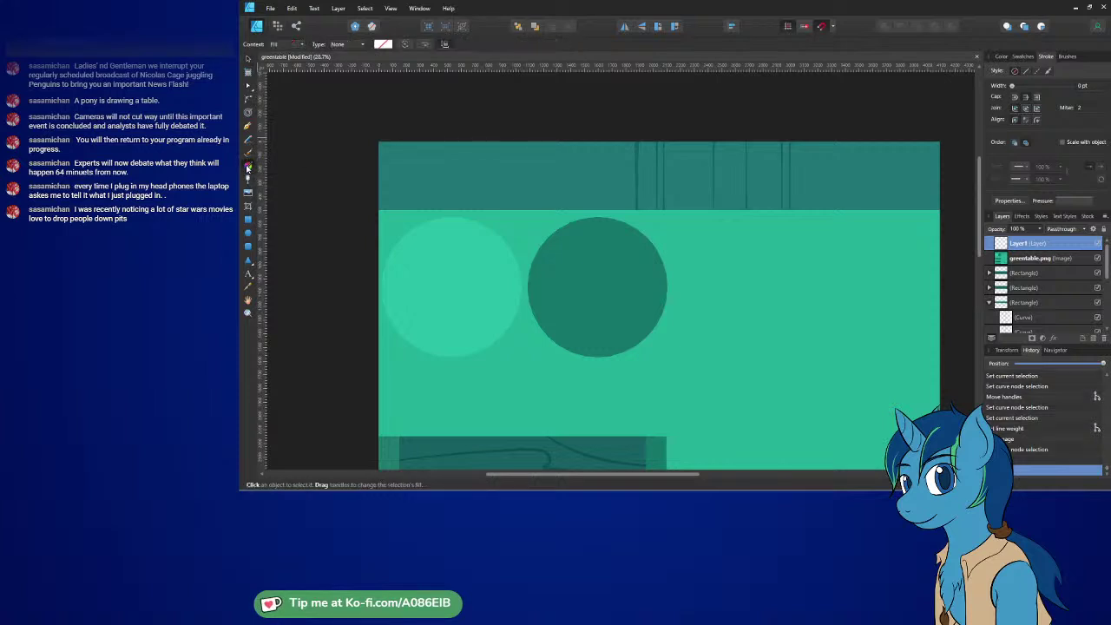
left_click(455, 277)
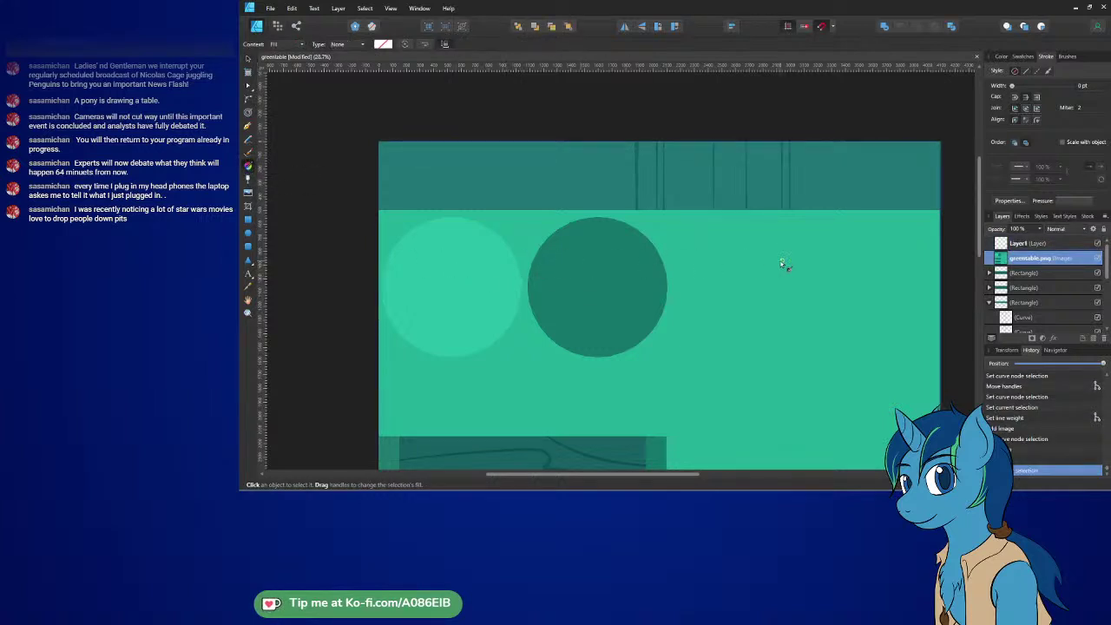
left_click_drag(796, 265, 870, 268)
left_click(1041, 243)
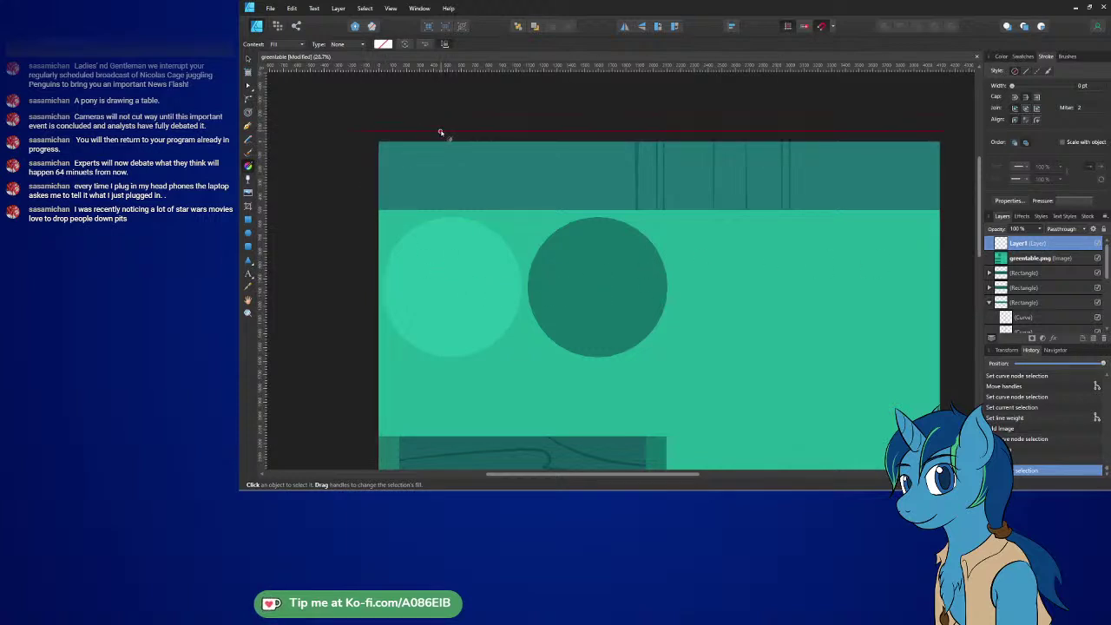
left_click_drag(449, 258, 499, 312)
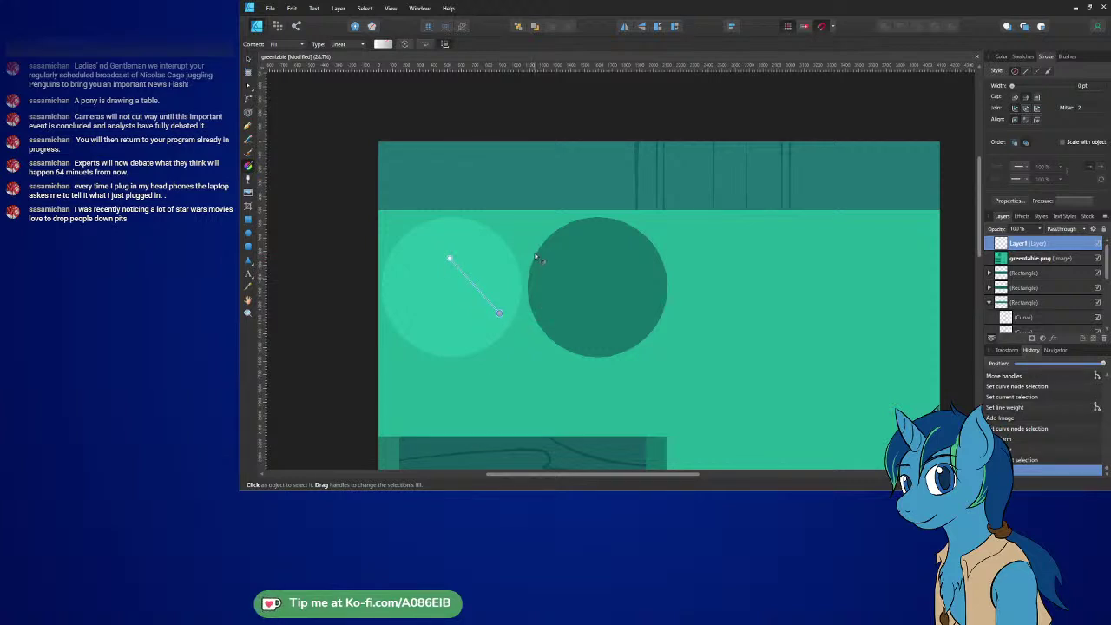
key("ctrl+z")
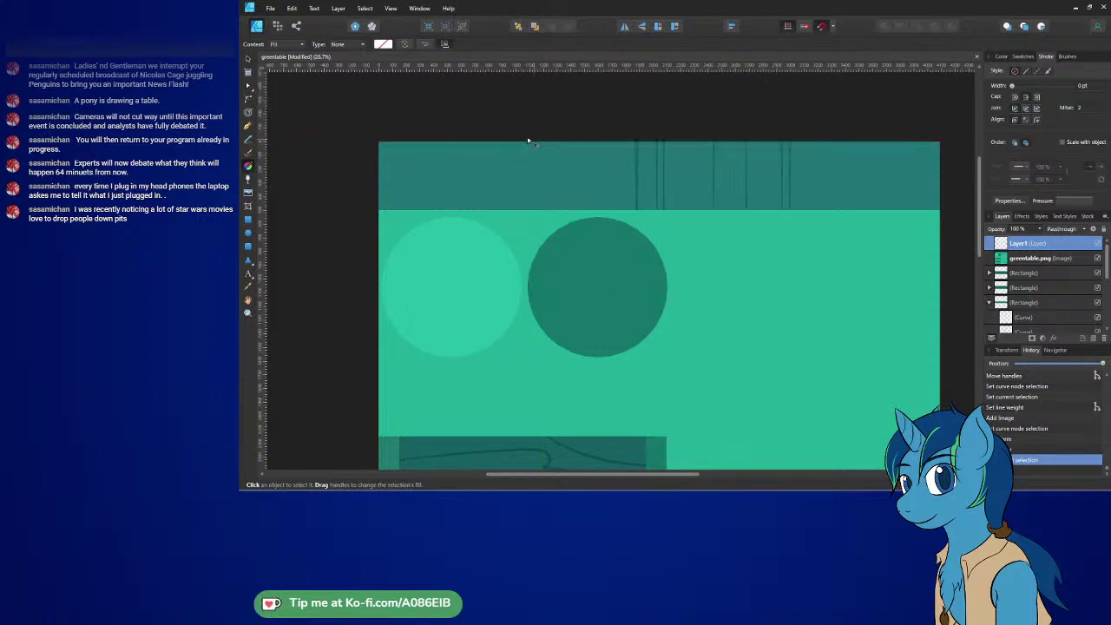
- Switch to the Pixel Persona's Flood Fill Tool with source Current Layer & Below, and sample the light green circle's colour
left_click(323, 135)
left_click(278, 27)
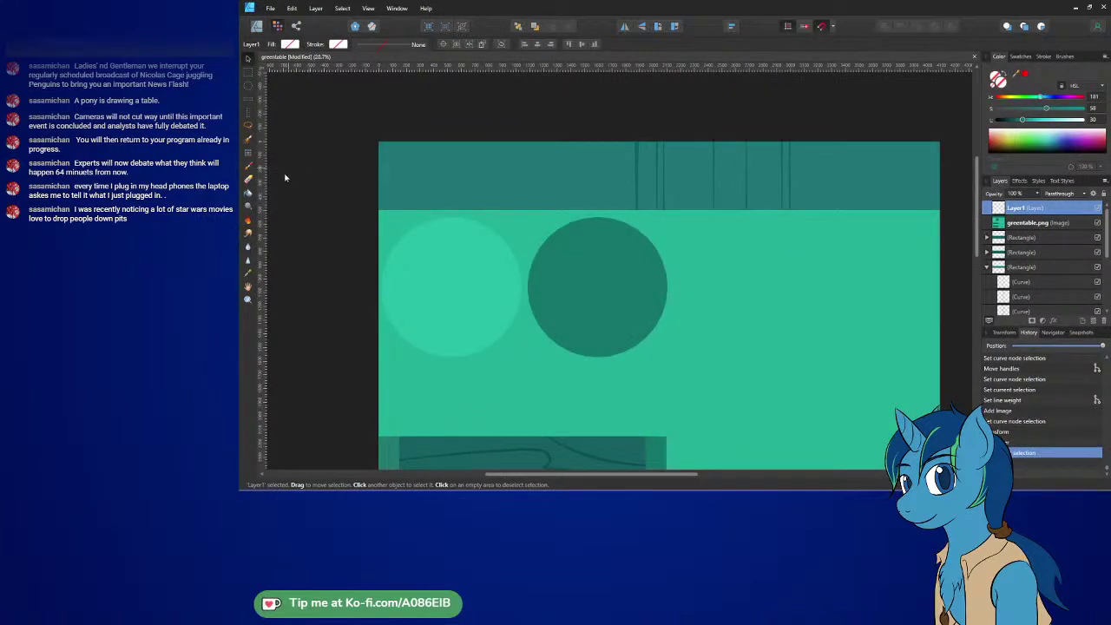
left_click(249, 192)
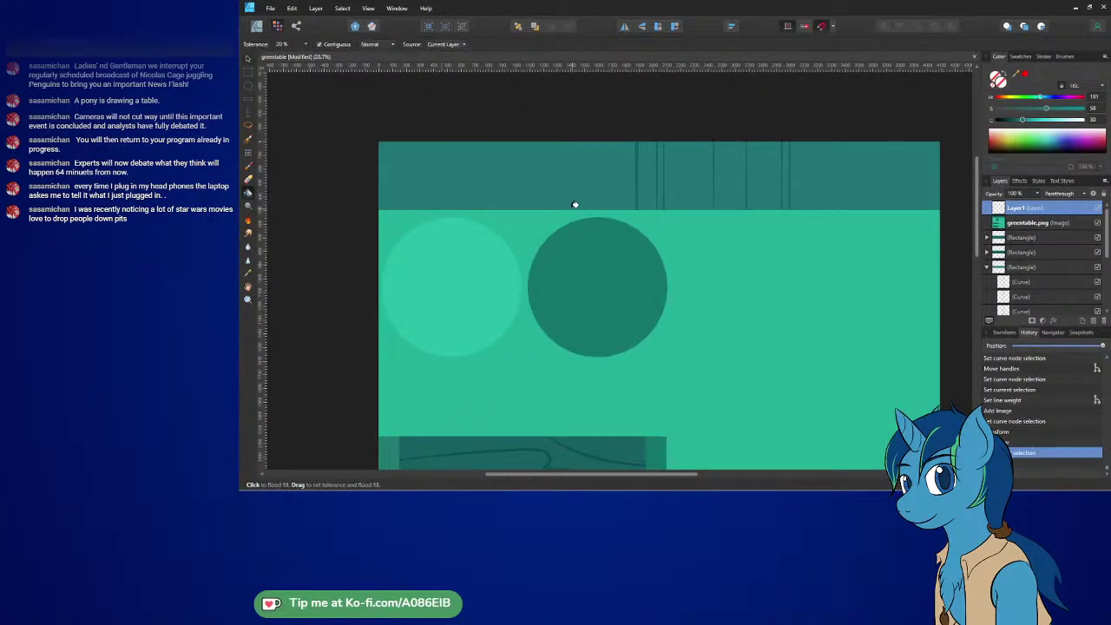
left_click(445, 43)
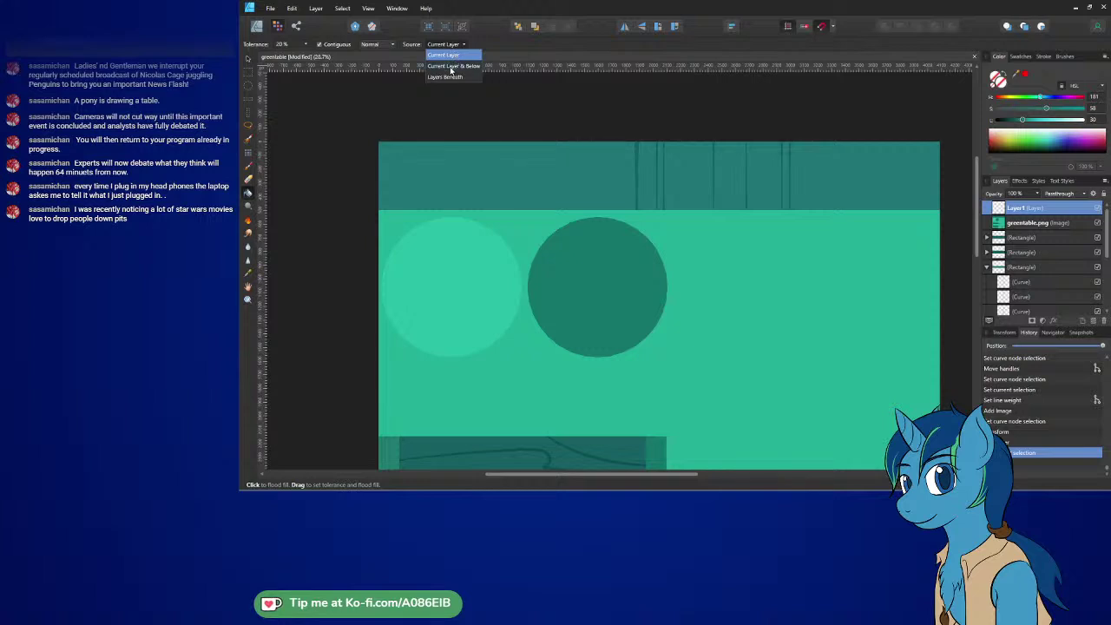
left_click(452, 63)
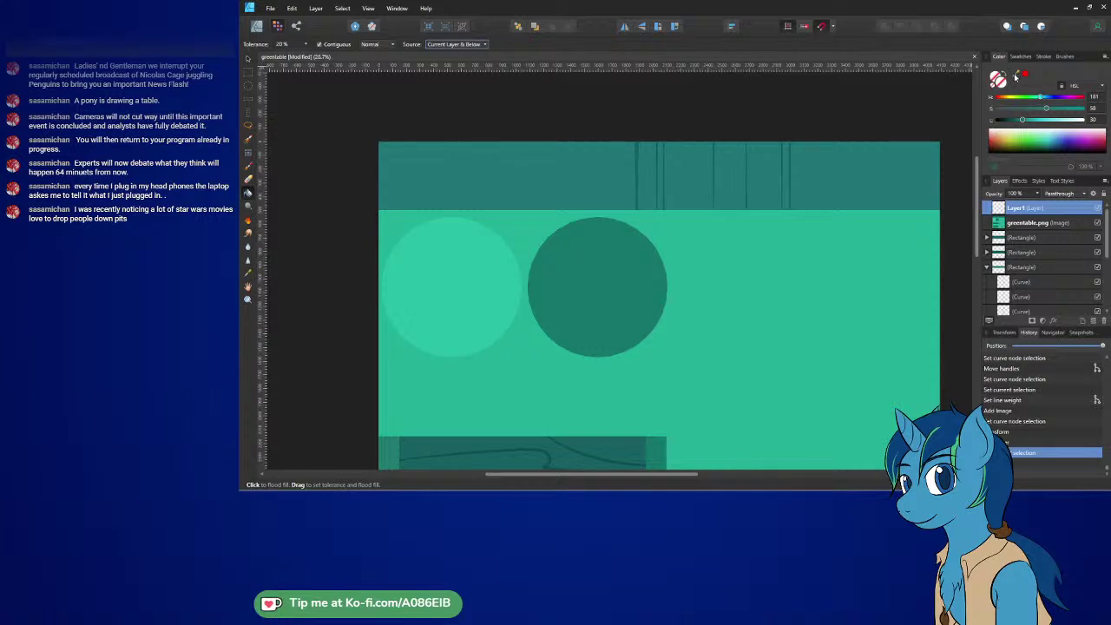
left_click_drag(1016, 76, 476, 273)
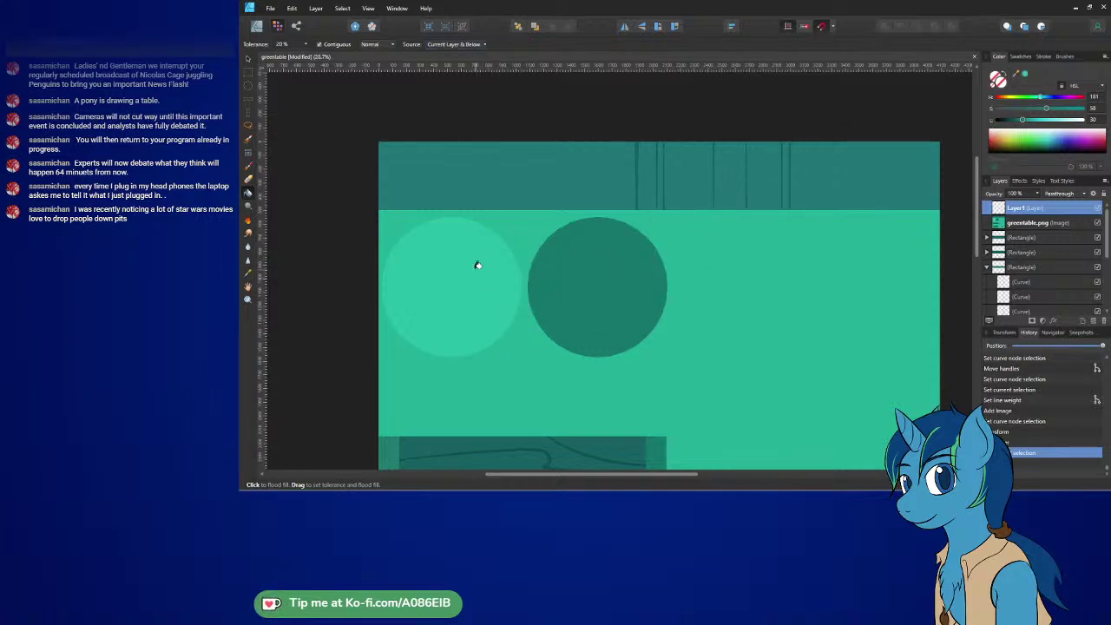
- Try to flood fill the light and dark circles on Layer1 with the sampled green, toggling greentable.png's visibility to check
left_click(476, 263)
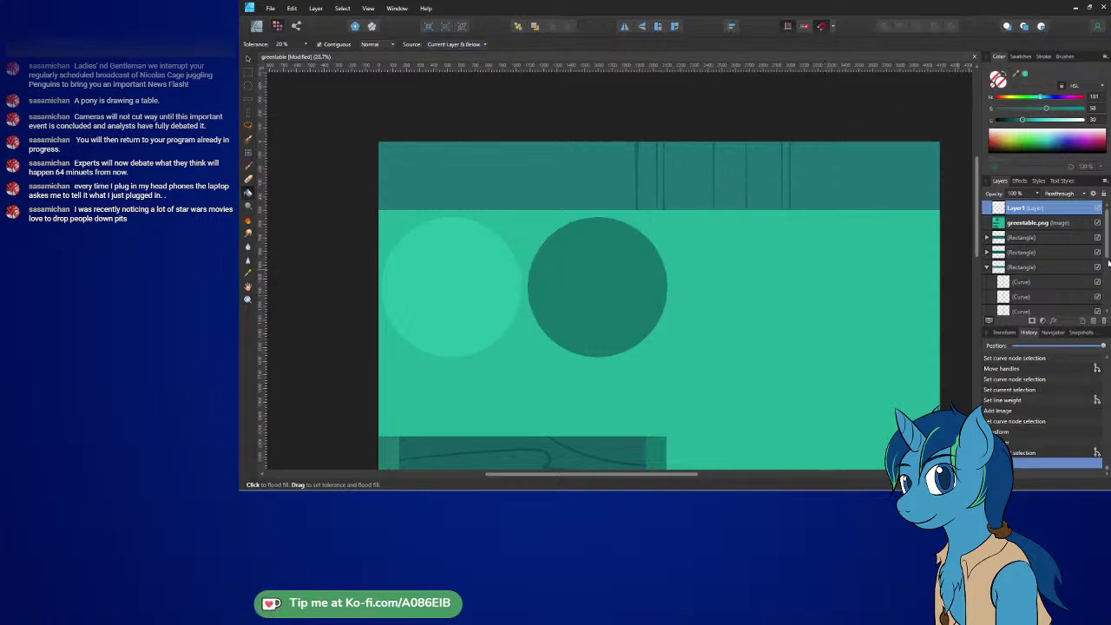
left_click(1098, 223)
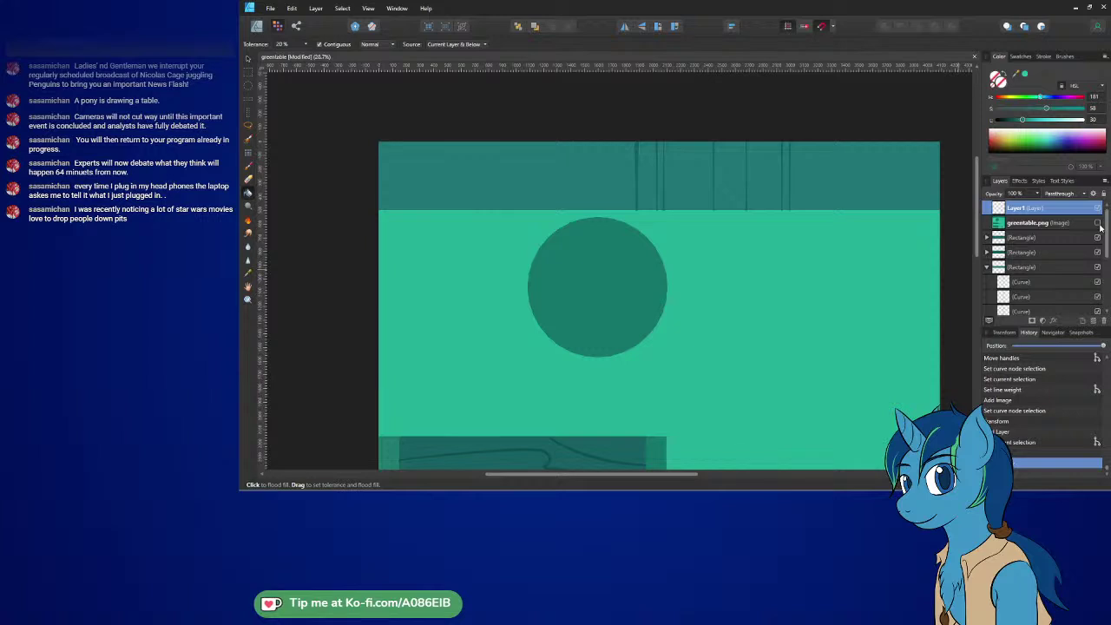
left_click(1098, 223)
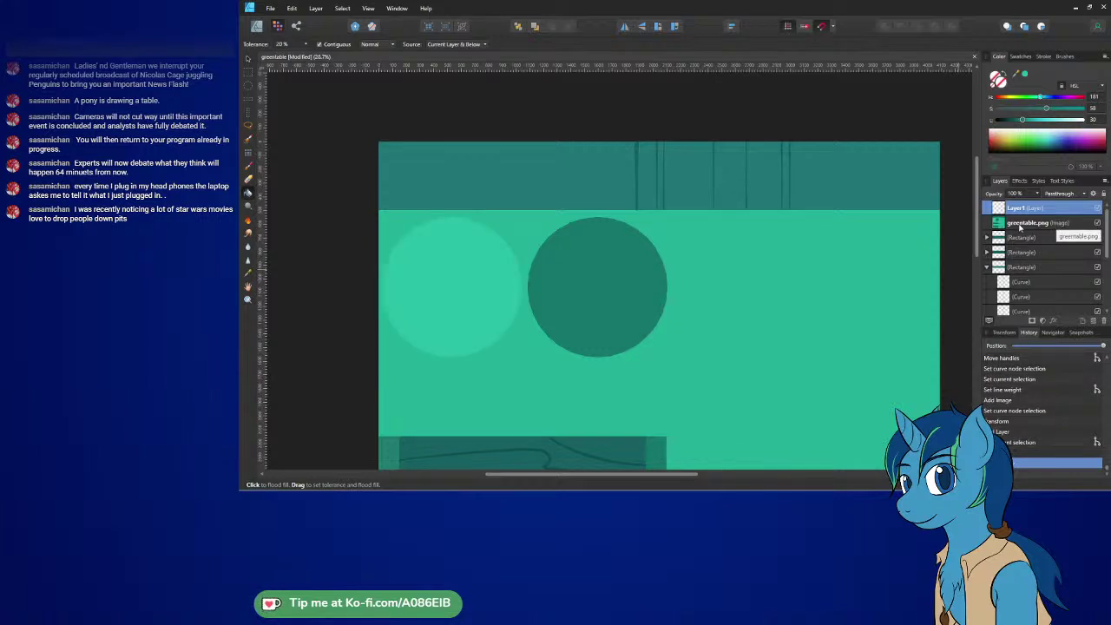
left_click(629, 267)
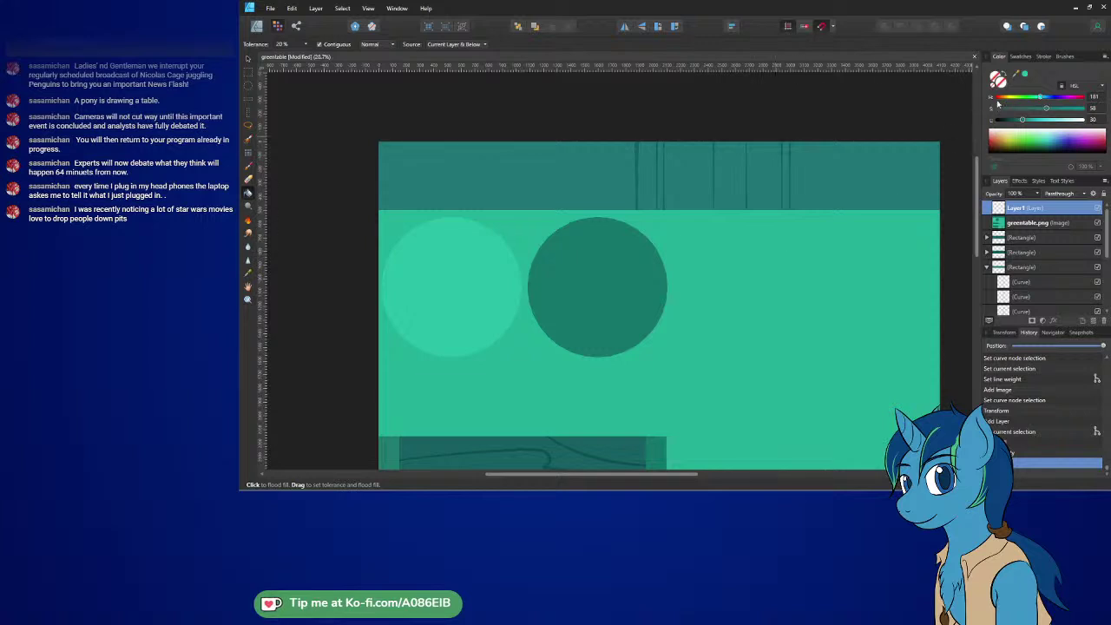
left_click(1026, 76)
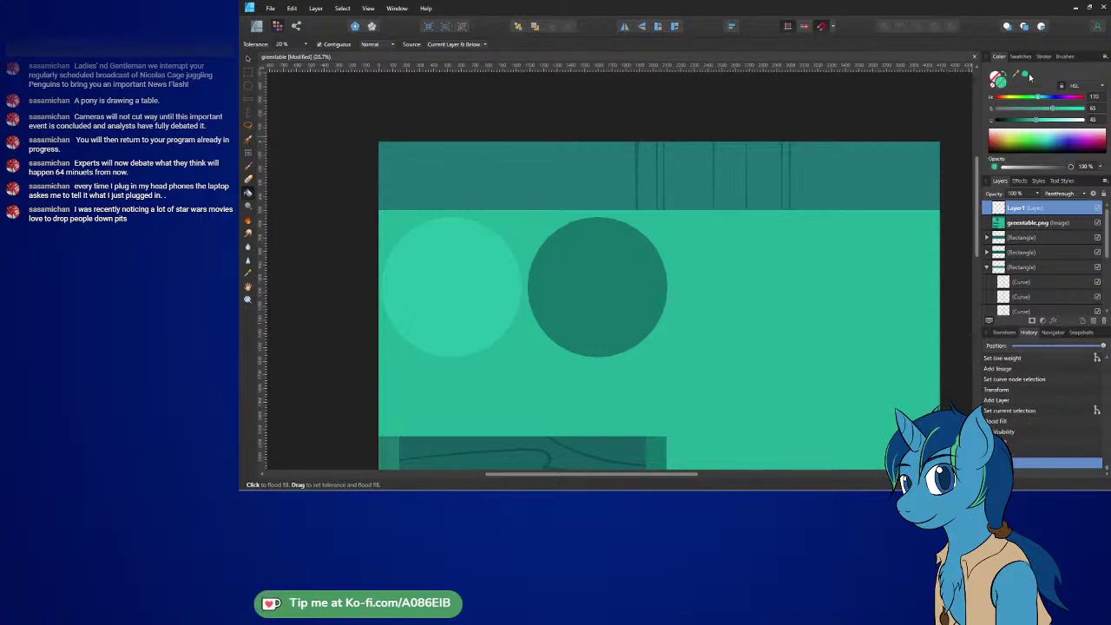
left_click(493, 282)
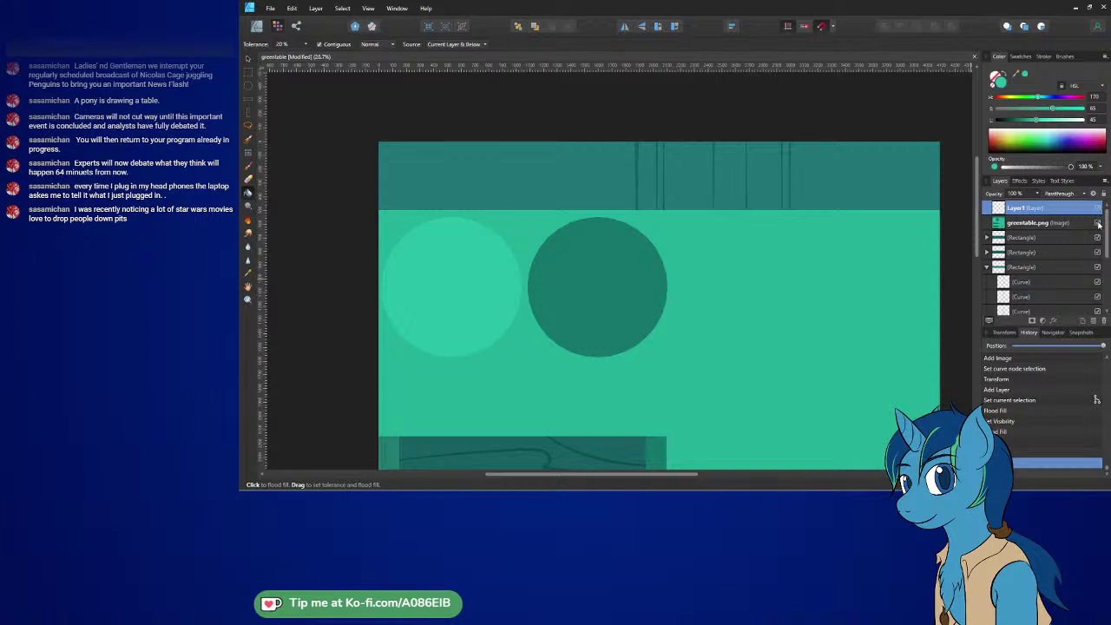
left_click(1098, 223)
left_click(1098, 223)
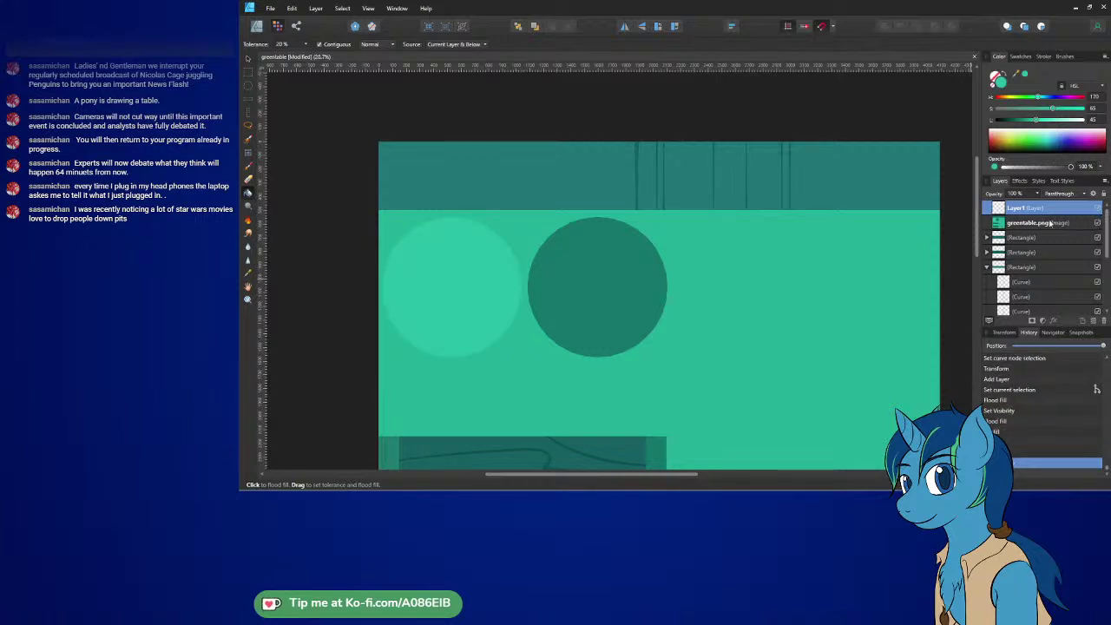
left_click(610, 265)
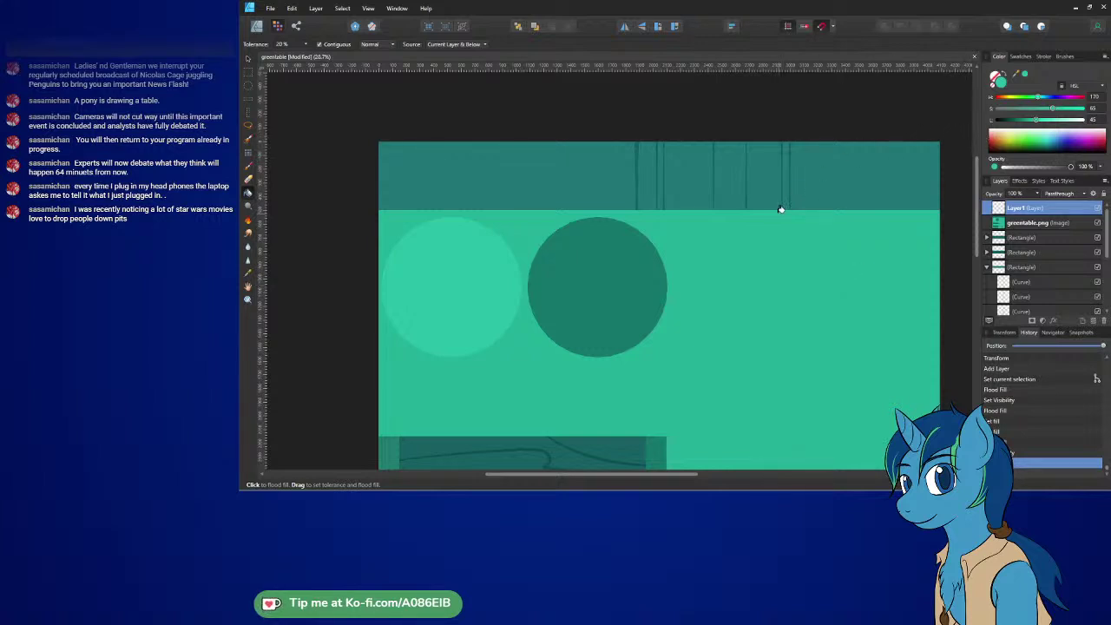
- Paint a looping dark test stroke across the dark circle, and undo it together with the earlier fills and the added layer
left_click(248, 166)
mouse_move(608, 269)
left_mouse_down()
mouse_move(607, 282)
mouse_move(842, 292)
mouse_move(623, 300)
mouse_move(528, 243)
left_mouse_up()
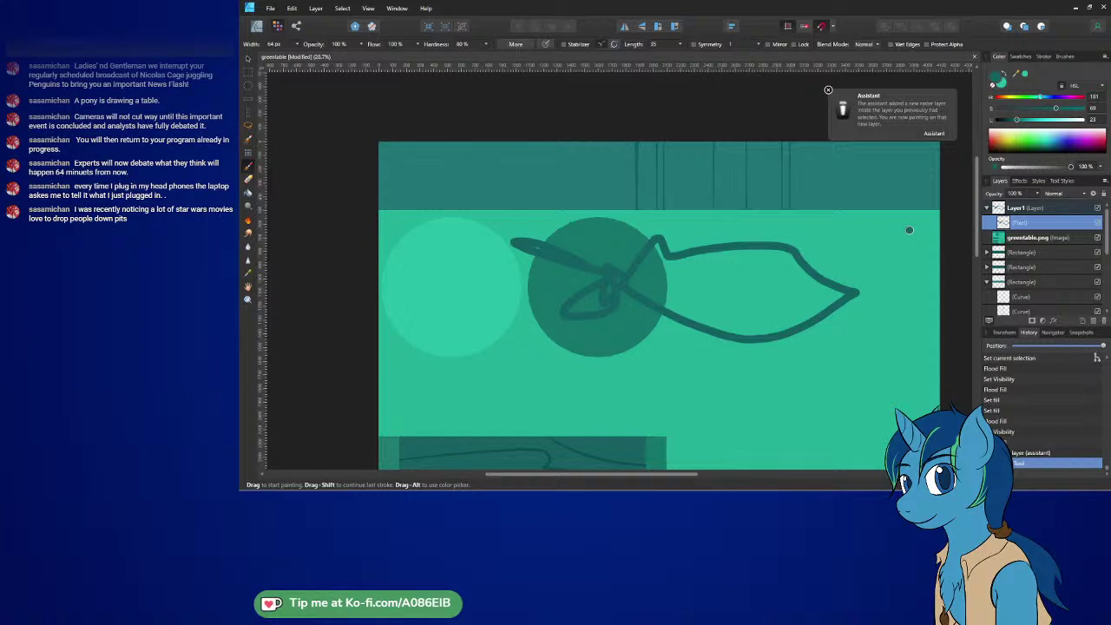
key("ctrl+z")
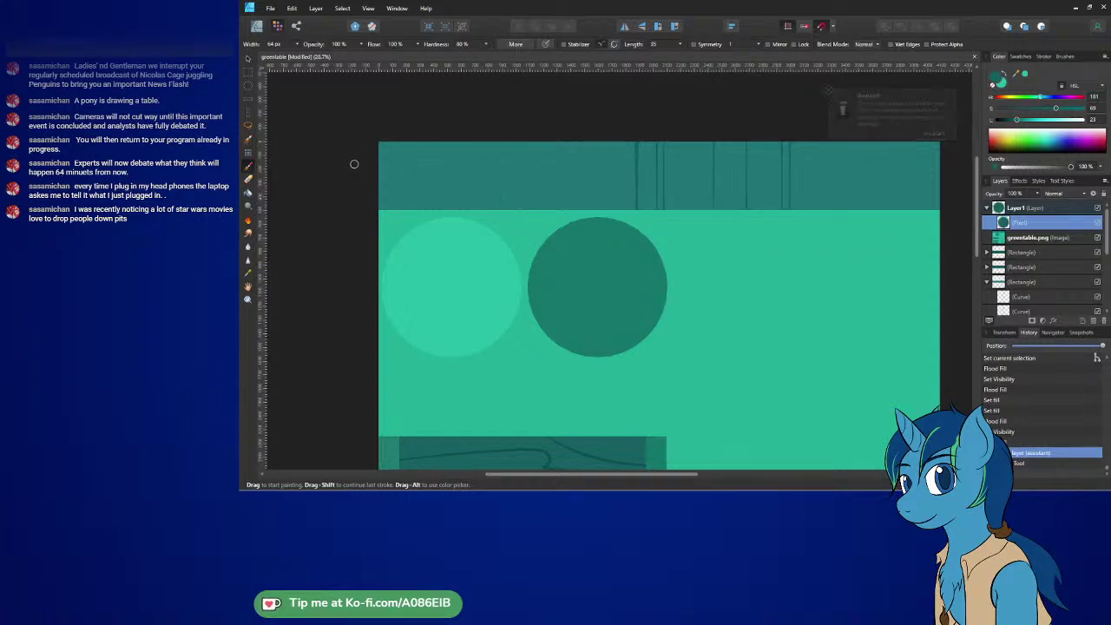
key("ctrl+z")
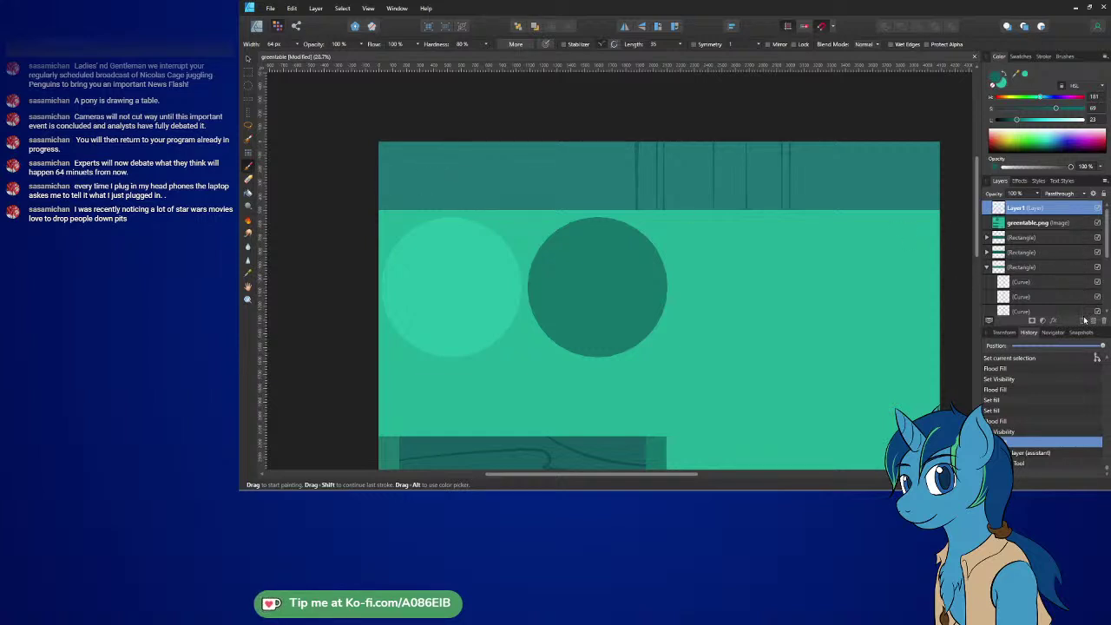
key("ctrl+z")
key("ctrl+z")
key("ctrl+z")
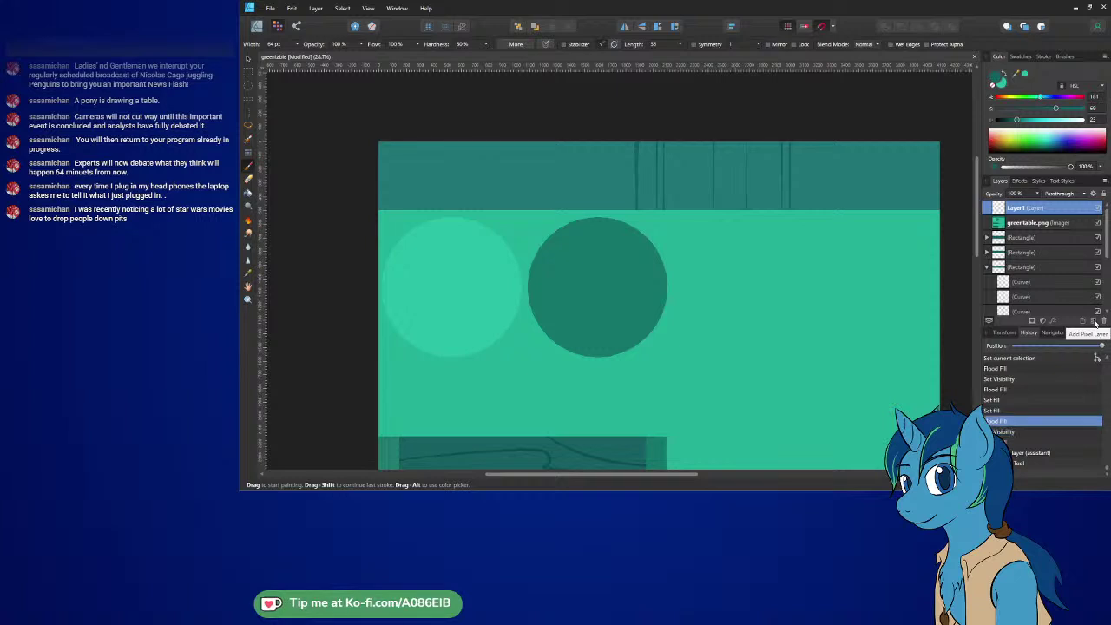
key("ctrl+z")
key("ctrl+z")
key("ctrl+z")
key("ctrl+z")
key("ctrl+z")
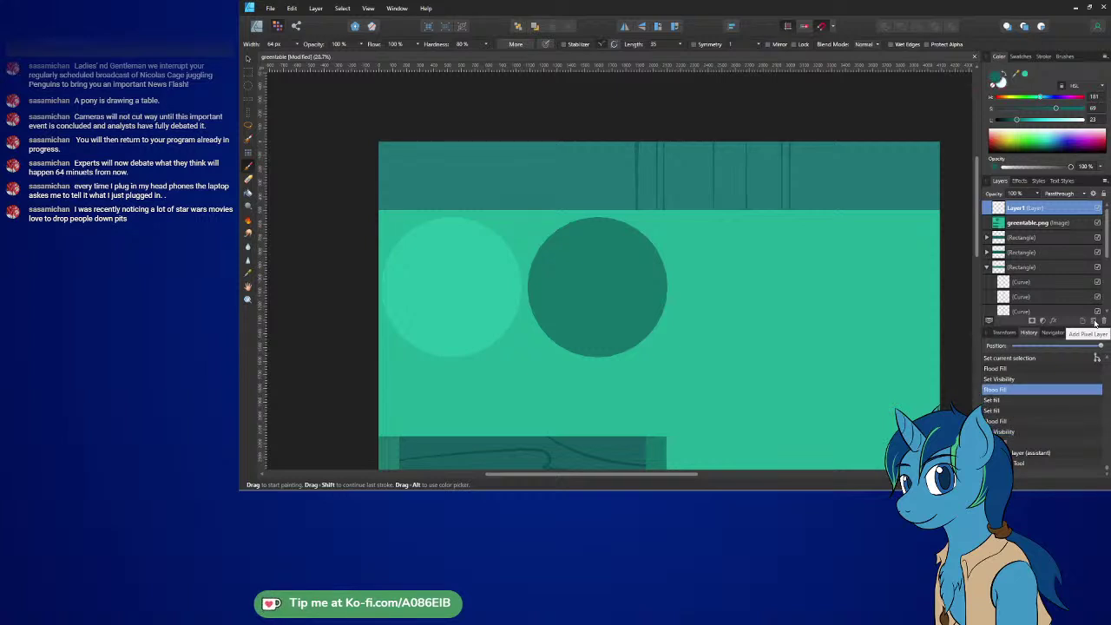
- Add a pixel layer above greentable.png and make the sampled light green the Flood Fill colour
left_click(1095, 322)
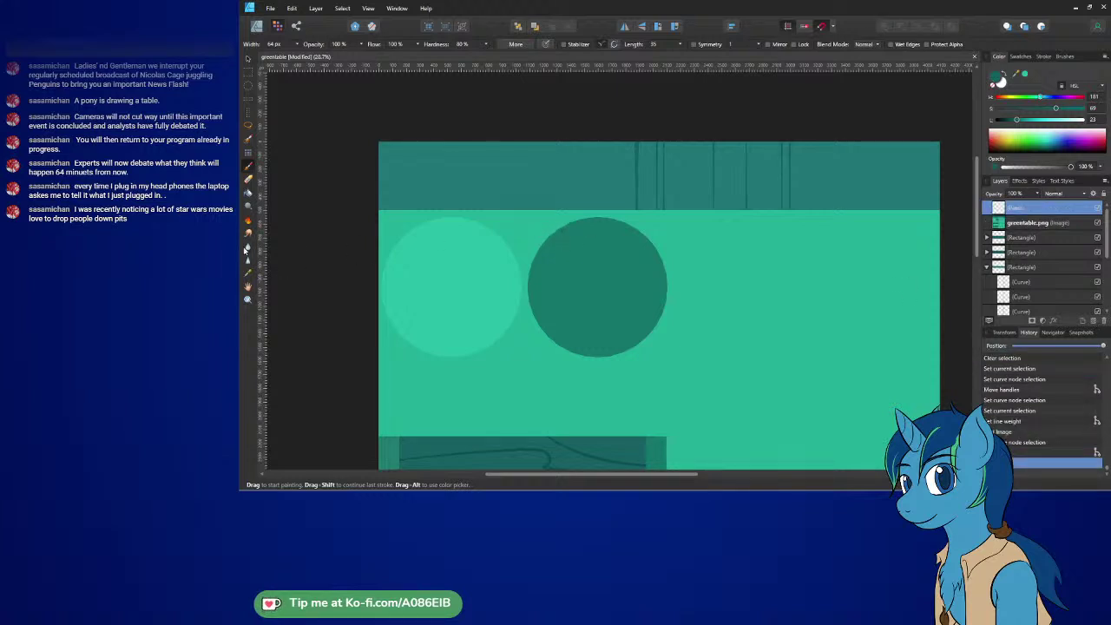
left_click(246, 204)
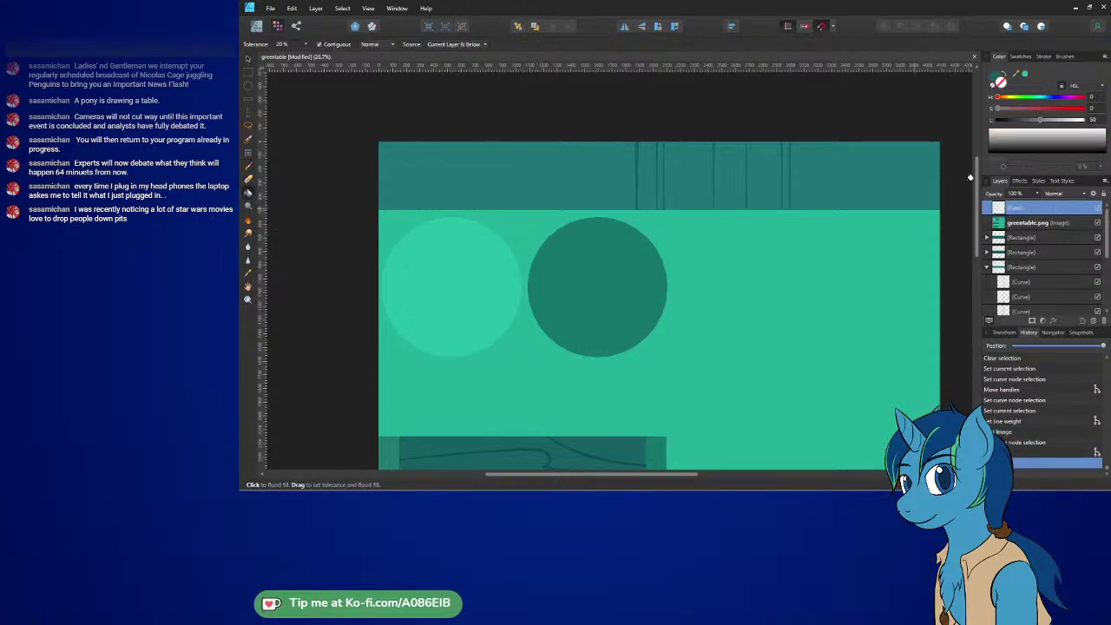
left_click(1005, 84)
left_click(1023, 76)
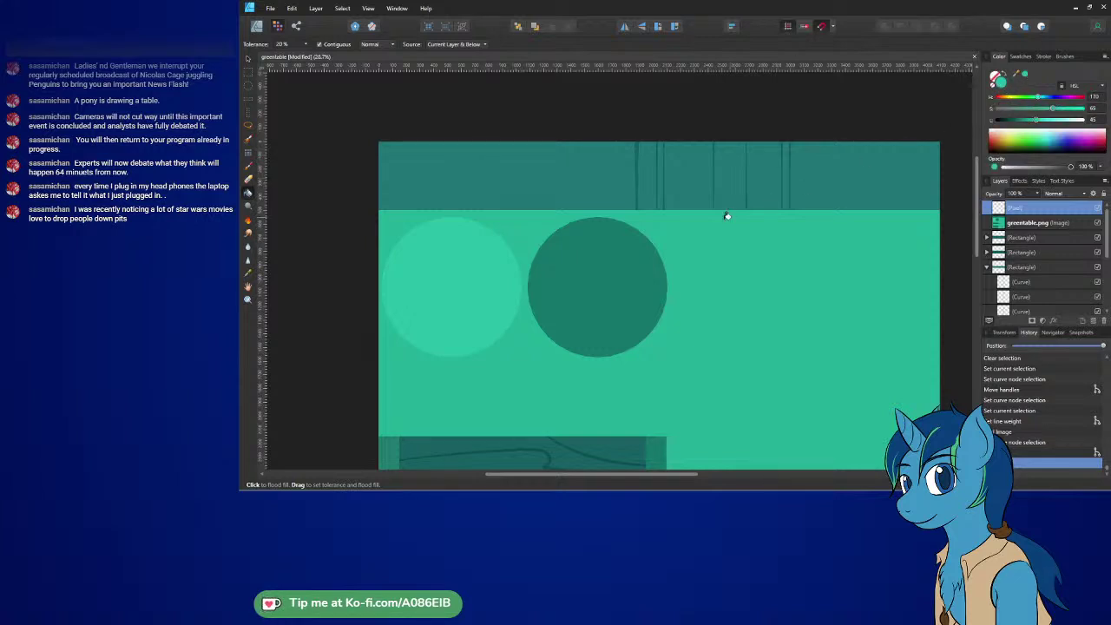
- Try flood filling the green background and the dark circle at 20% tolerance, and undo the fills
left_click(866, 296)
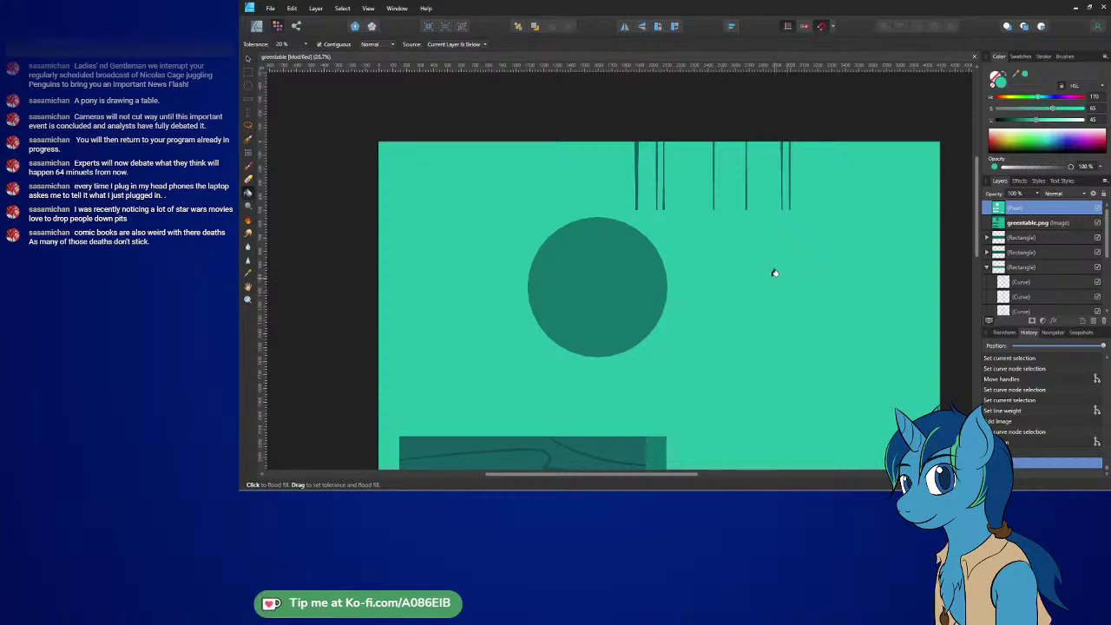
left_click(656, 247)
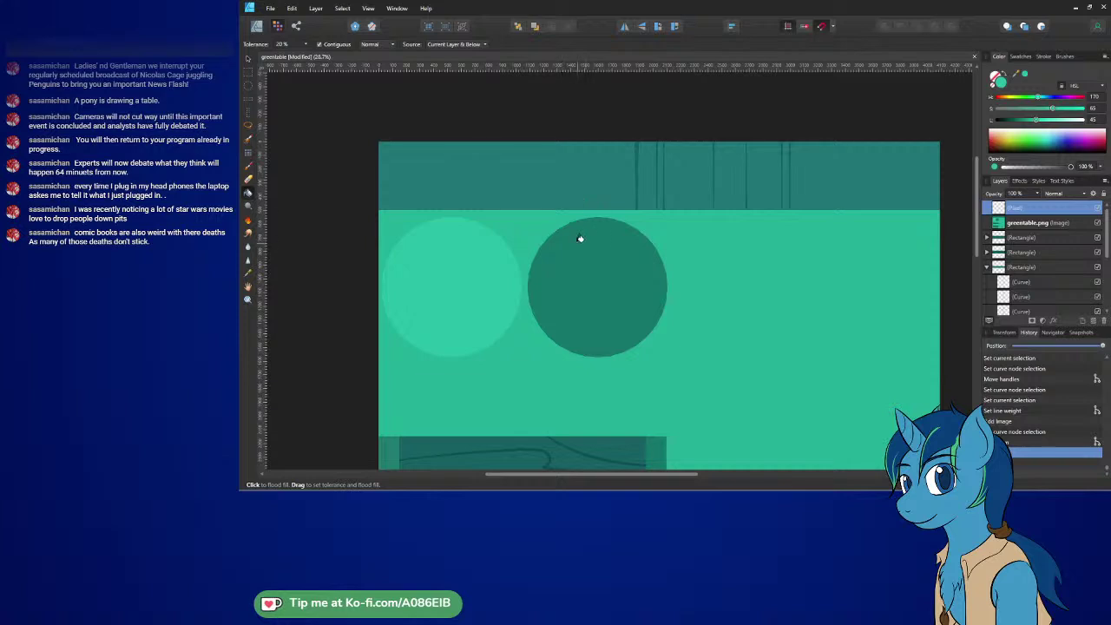
left_click(615, 256)
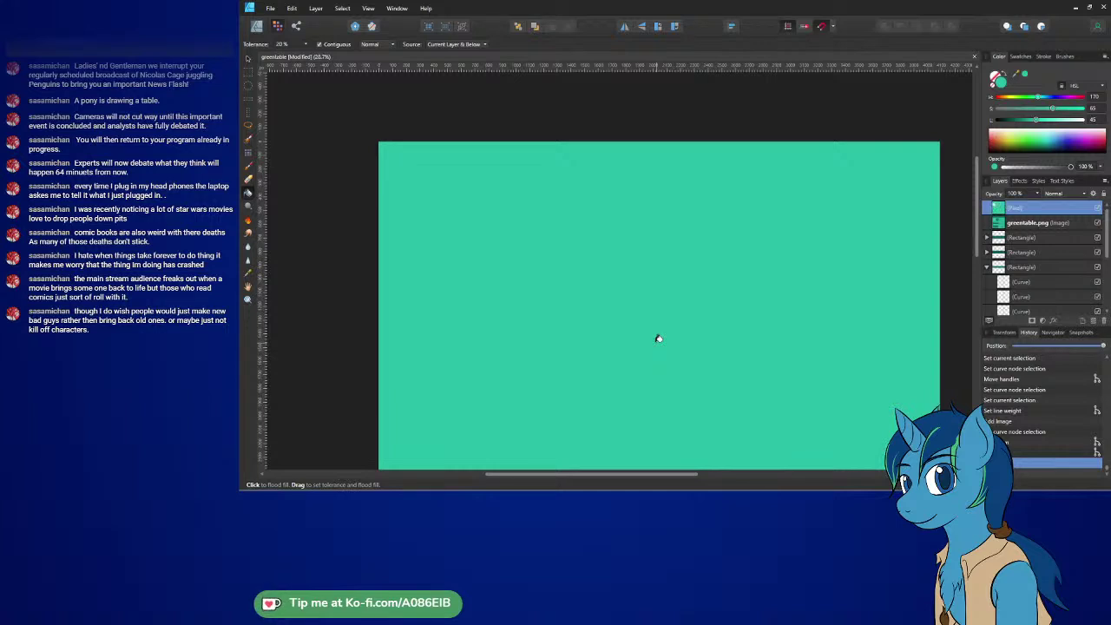
key("ctrl+z")
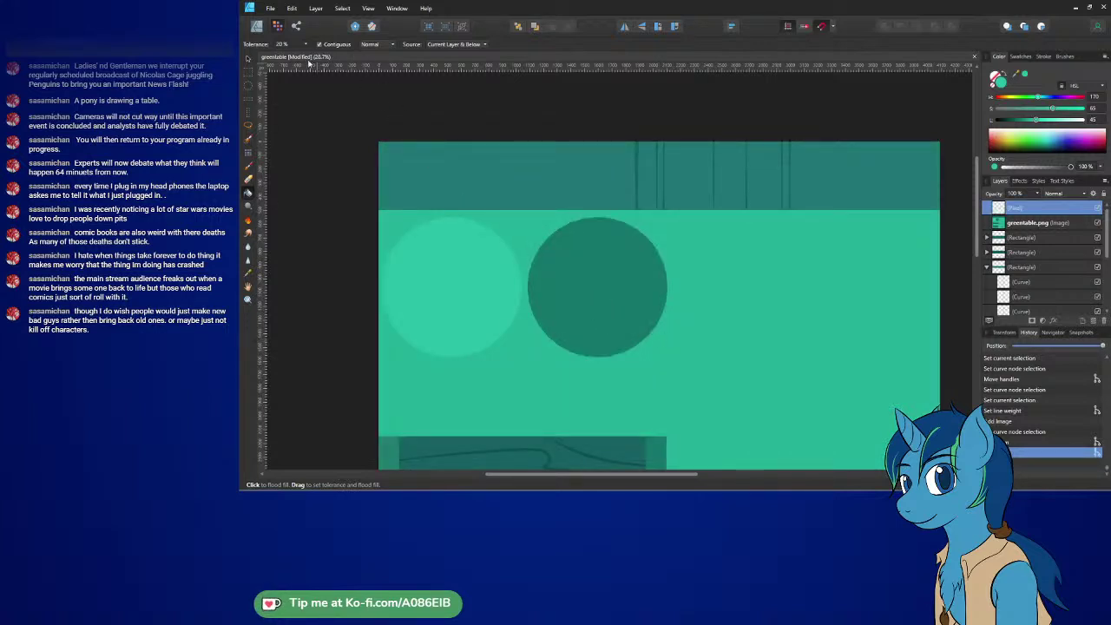
- Set the flood fill tolerance to 1% and fill the dark circle with the light green on the pixel layer
left_click(297, 44)
type("5")
key("BackSpace")
type("1")
key("Return")
left_click(613, 278)
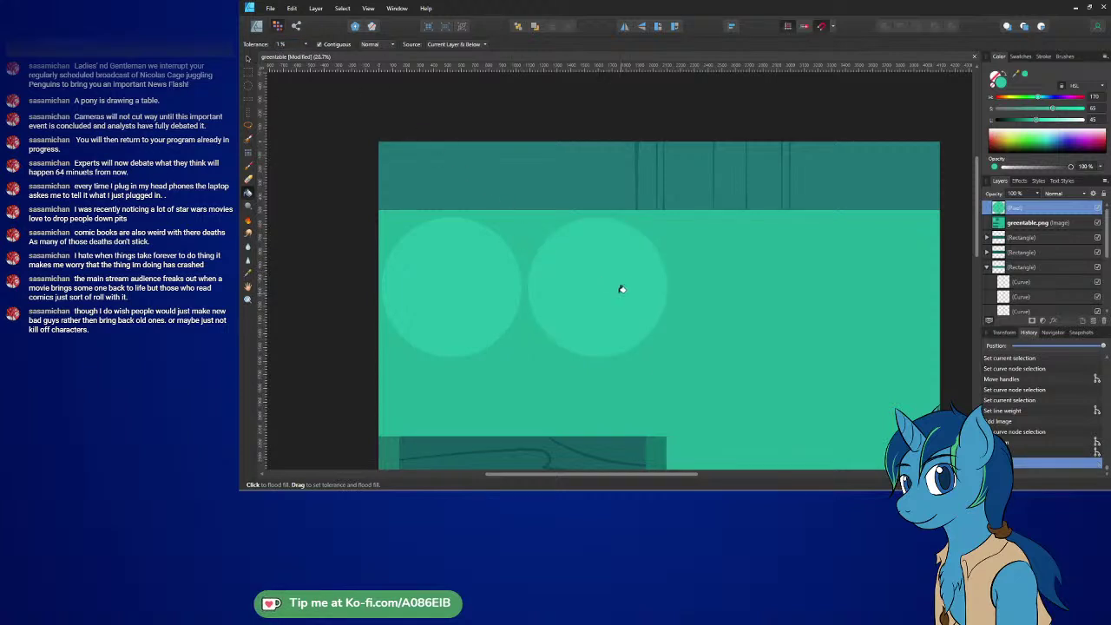
- Undo the dark circle's fill and flood fill the neighbouring left circle with the light green on the pixel layer
key("ctrl+z")
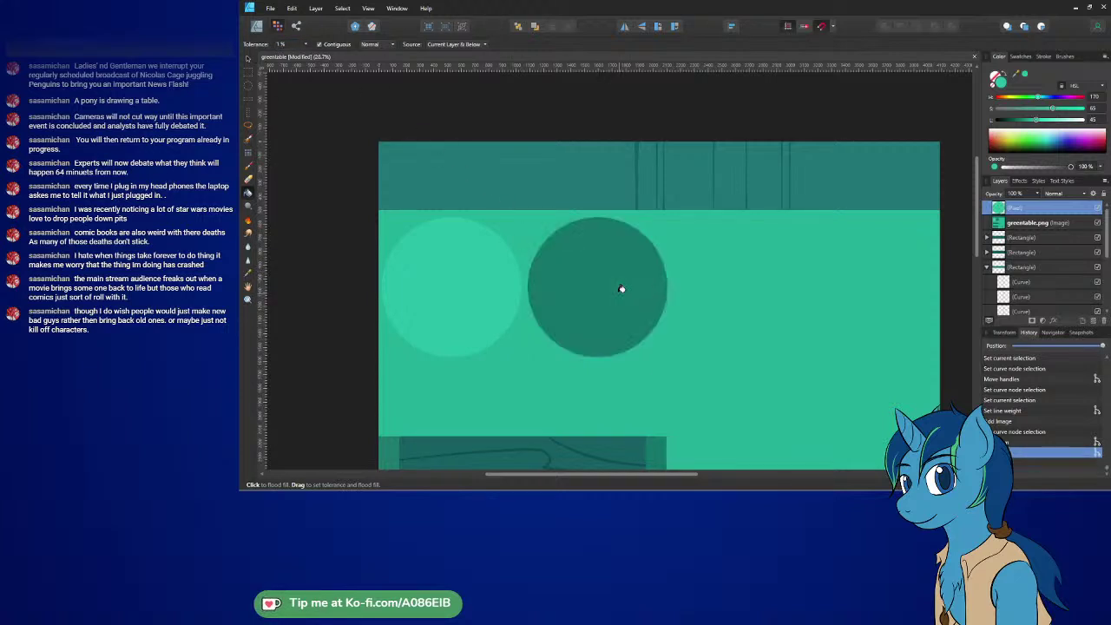
left_click(467, 275)
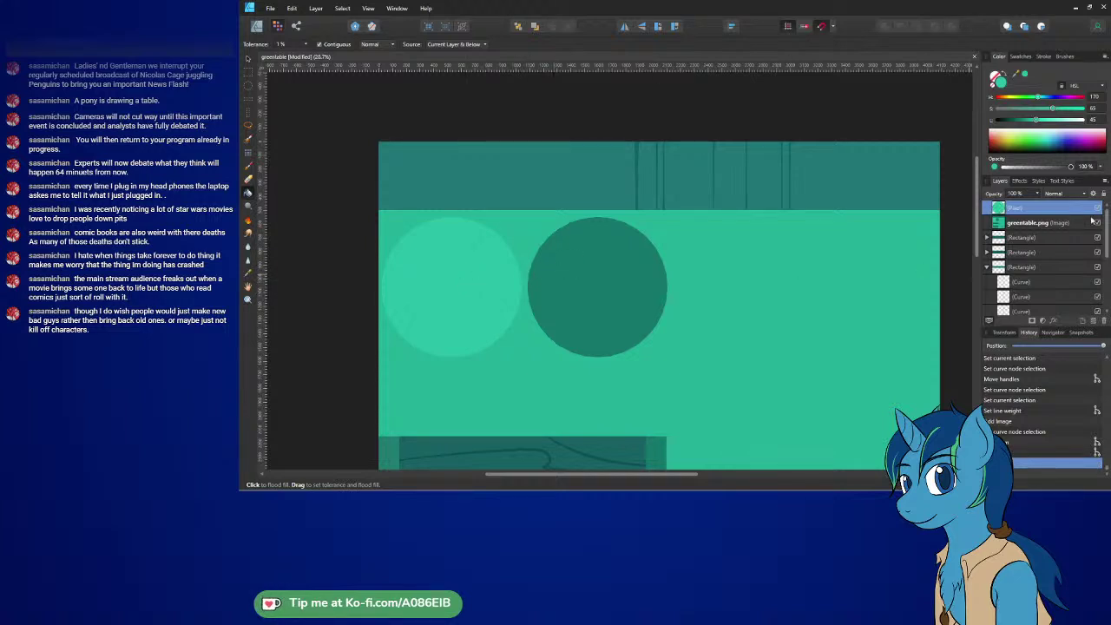
- Delete the greentable.png image layer beneath the pixel layer and return to the vector editing workspace
left_click(1097, 223)
left_click(1097, 223)
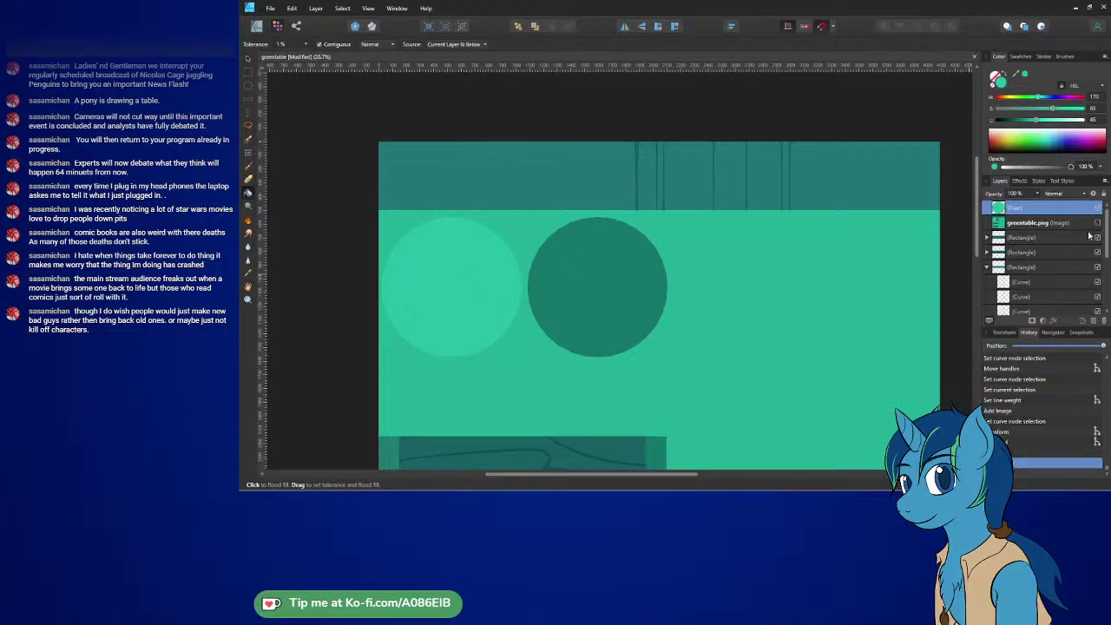
left_click(1000, 228)
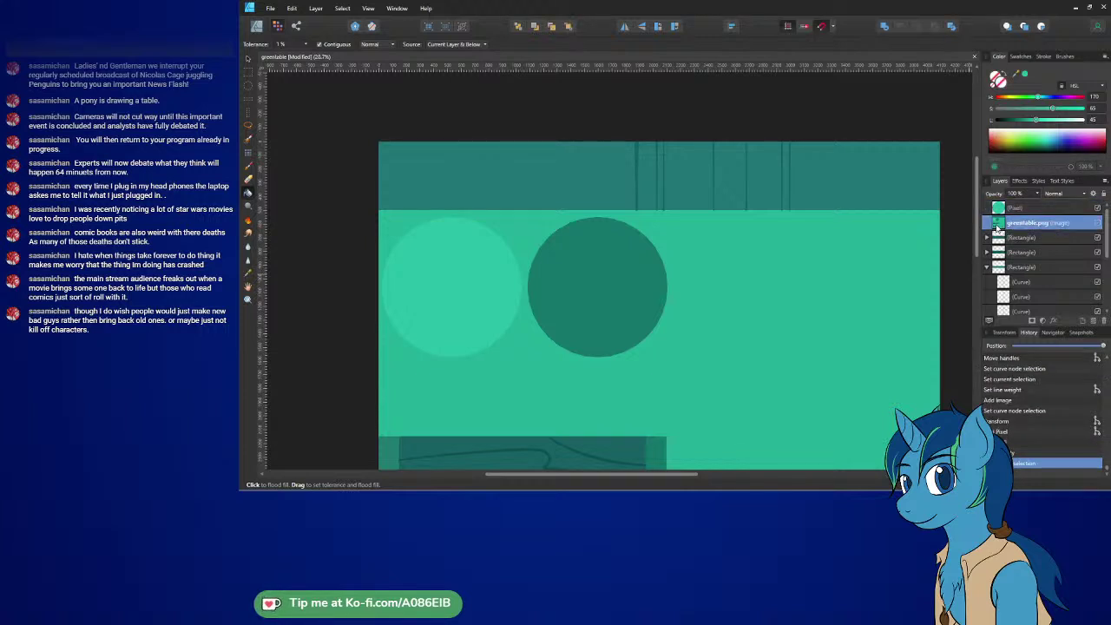
key("Delete")
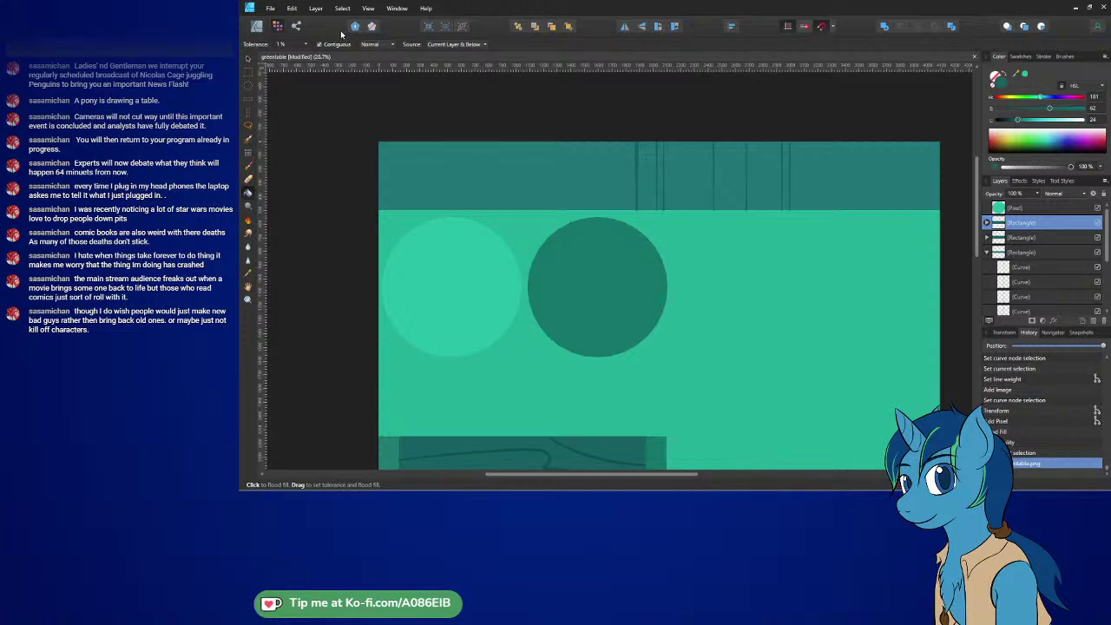
left_click(257, 26)
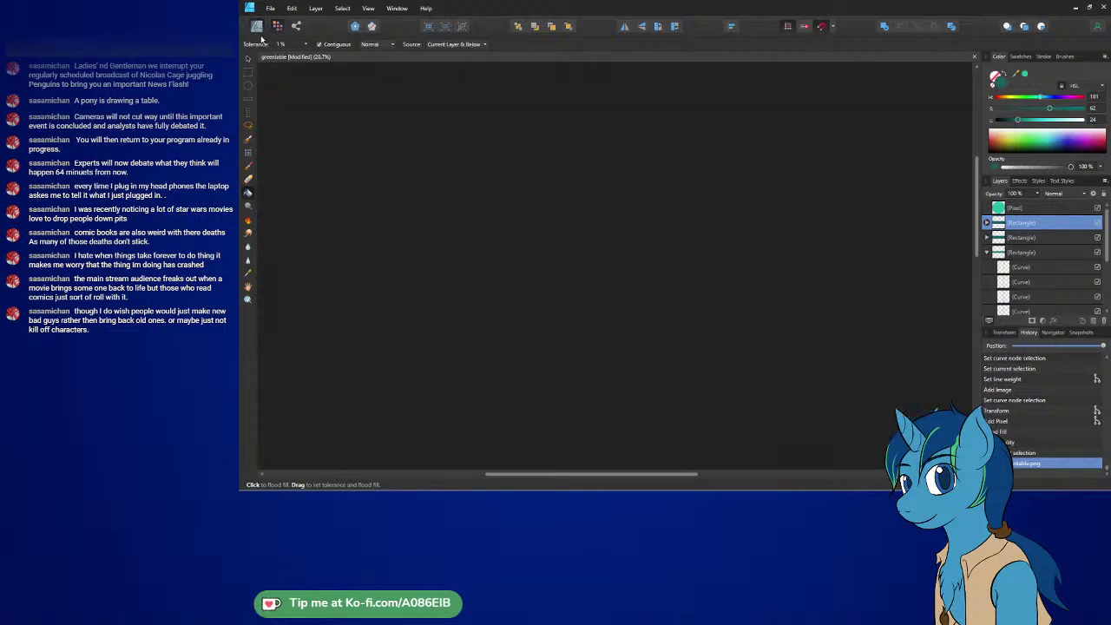
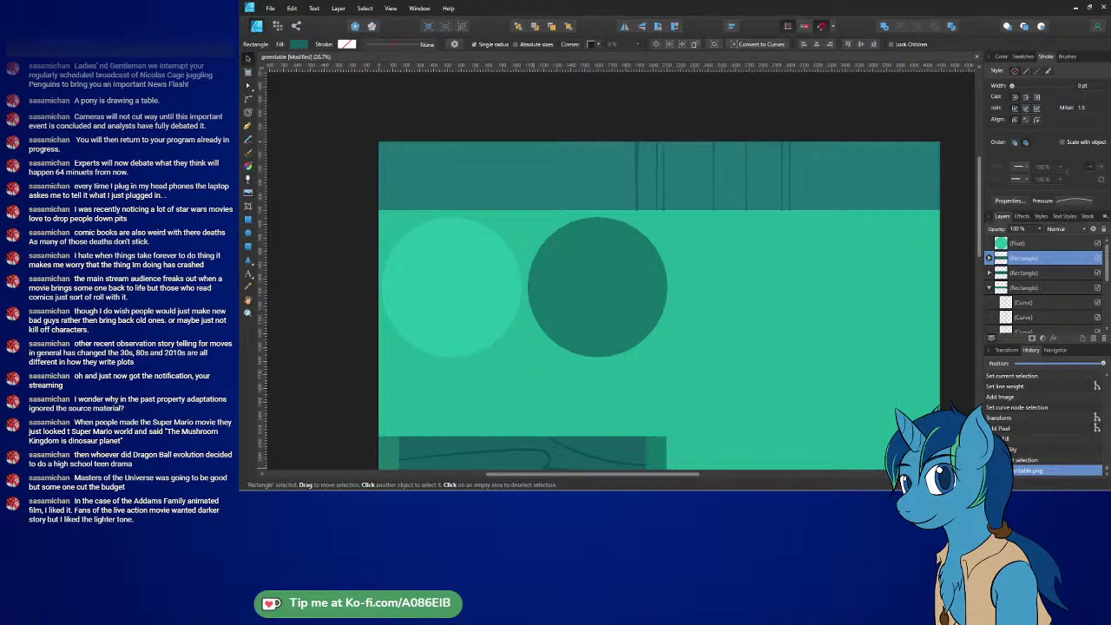
- Switch to Blender, paint two dark 2 px test strokes across the tabletop with the Draw brush, and undo them
key("alt+Tab")
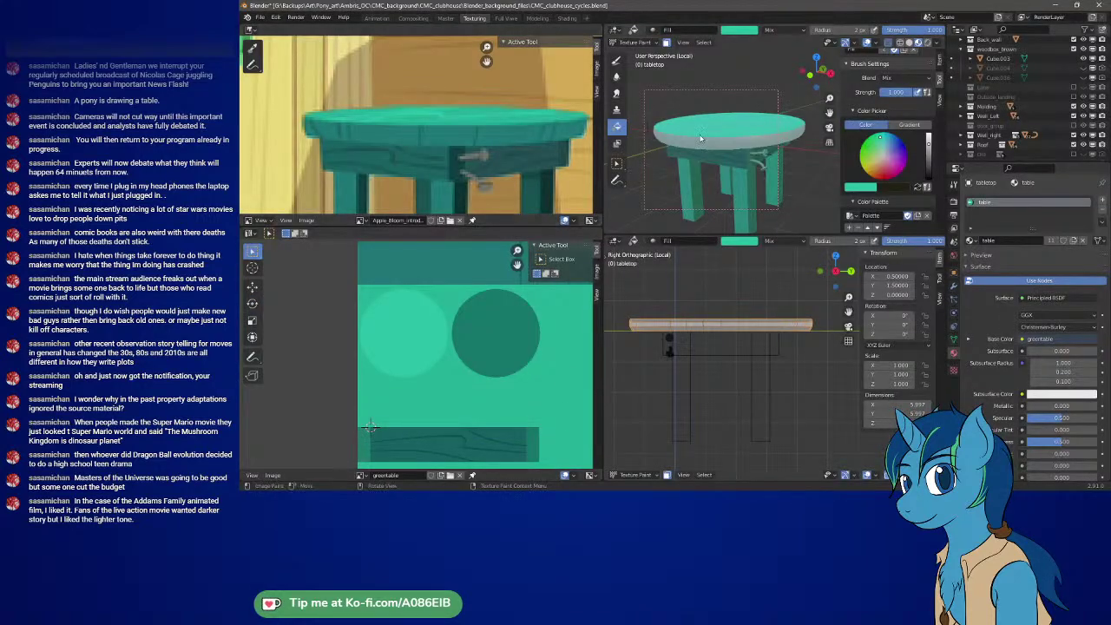
middle_click_drag(703, 129, 726, 210)
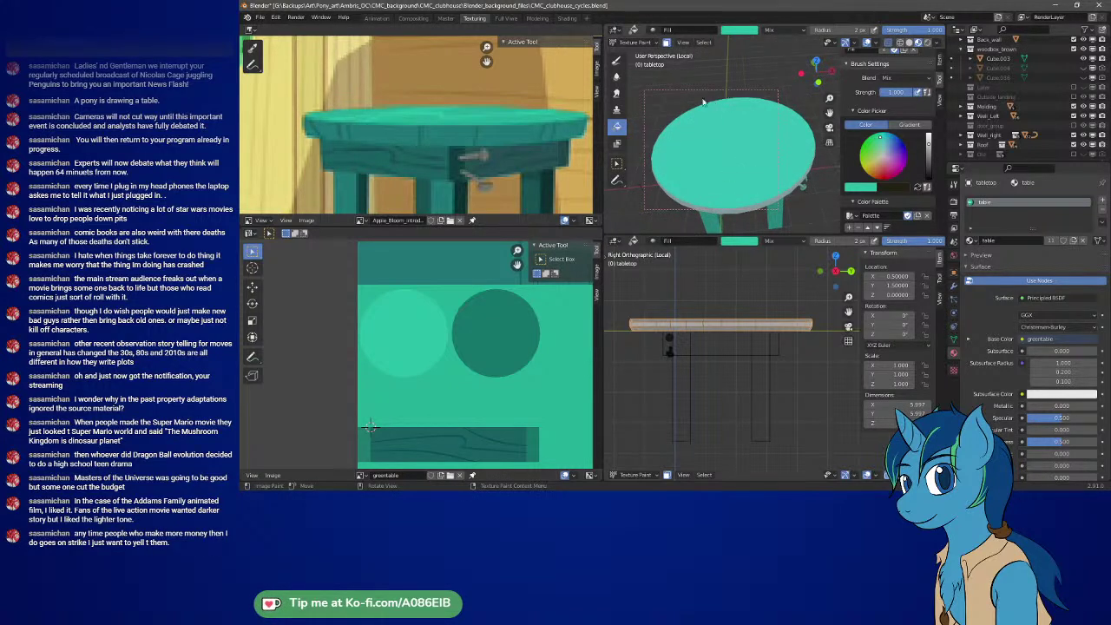
left_click(617, 61)
left_click_drag(732, 206, 735, 111)
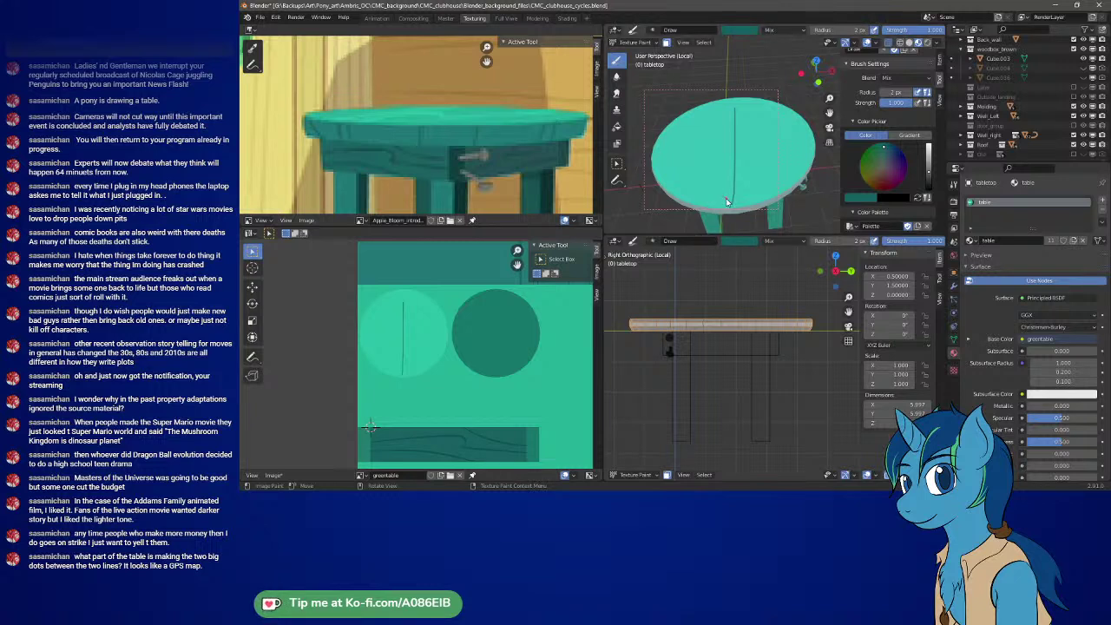
left_click_drag(729, 205, 768, 165)
key("ctrl+z")
key("ctrl+z")
- Switch to Affinity Designer and draw a straight diagonal line with the Pen tool across the lower right of the light circle
key("alt+Tab")
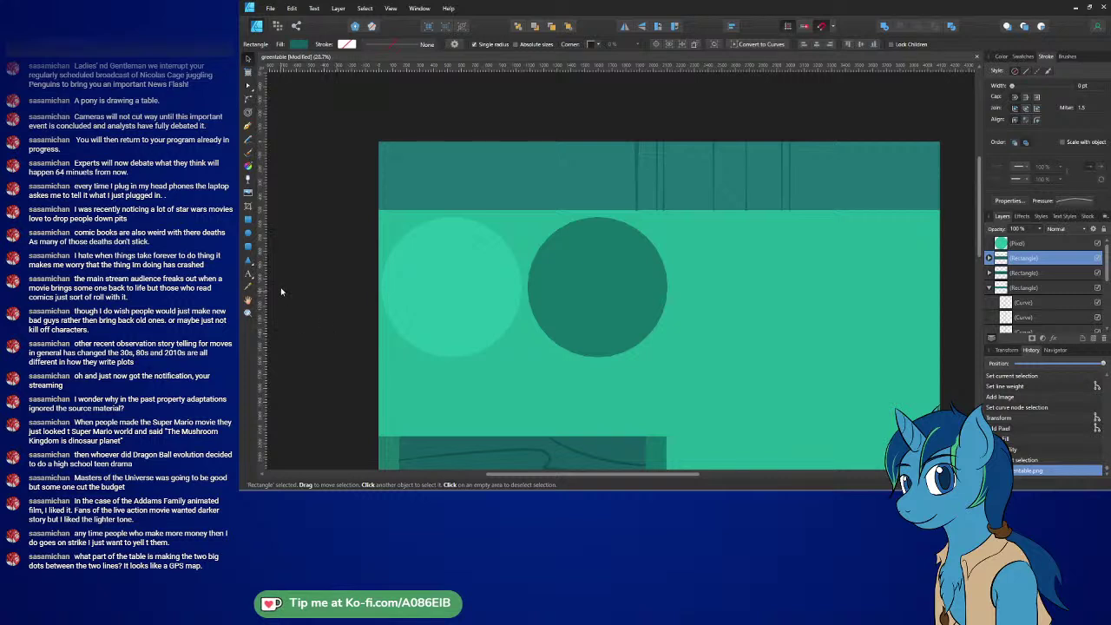
left_click(248, 139)
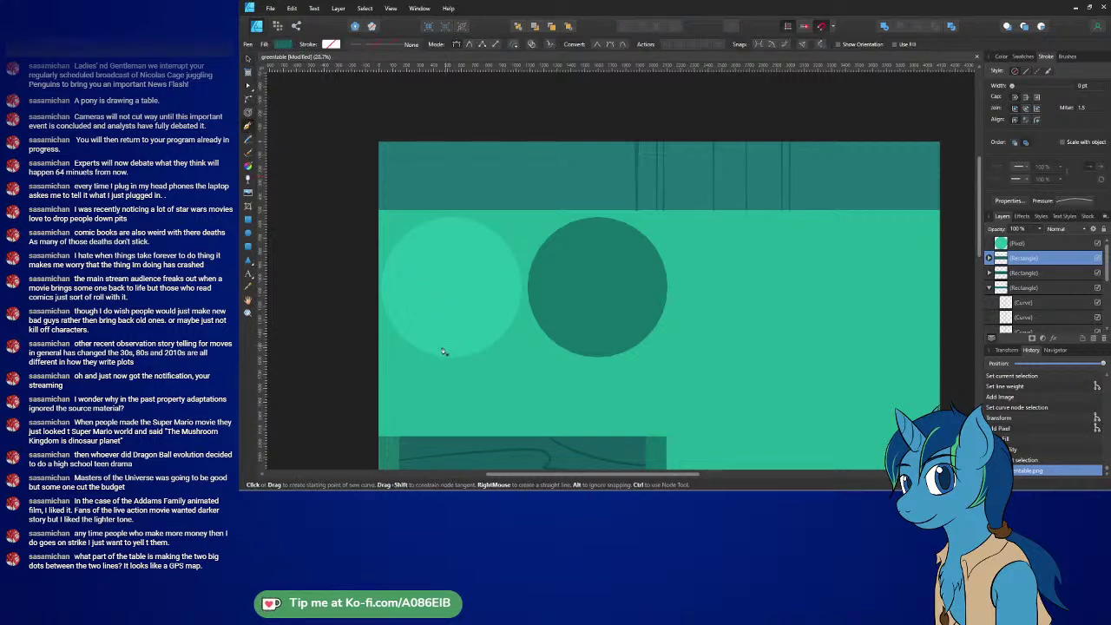
left_click(508, 287)
left_click(519, 366)
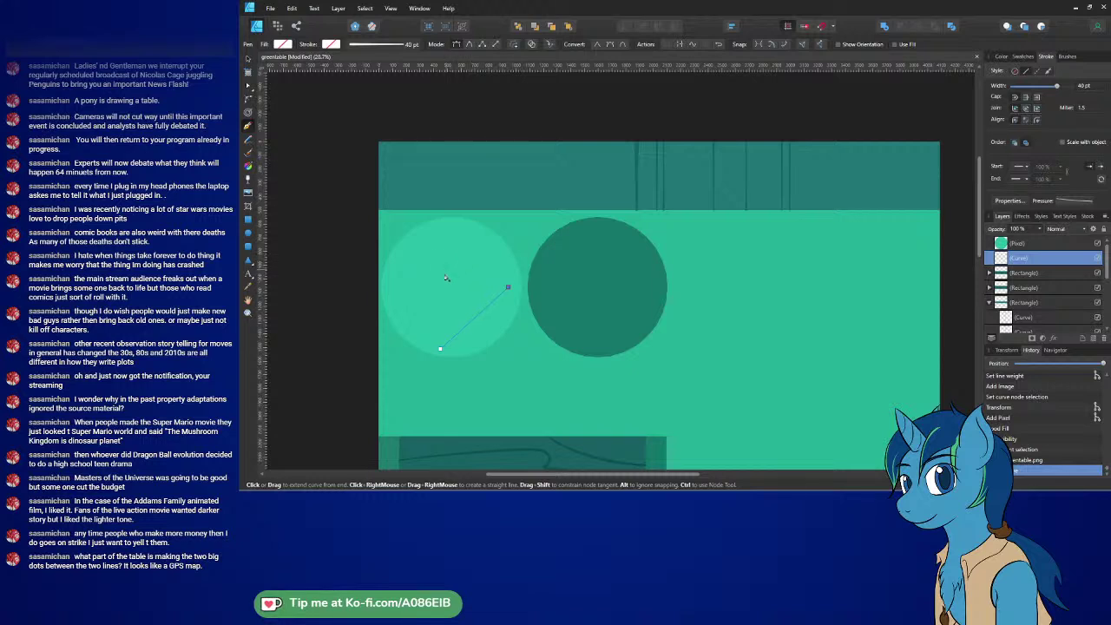
key("a")
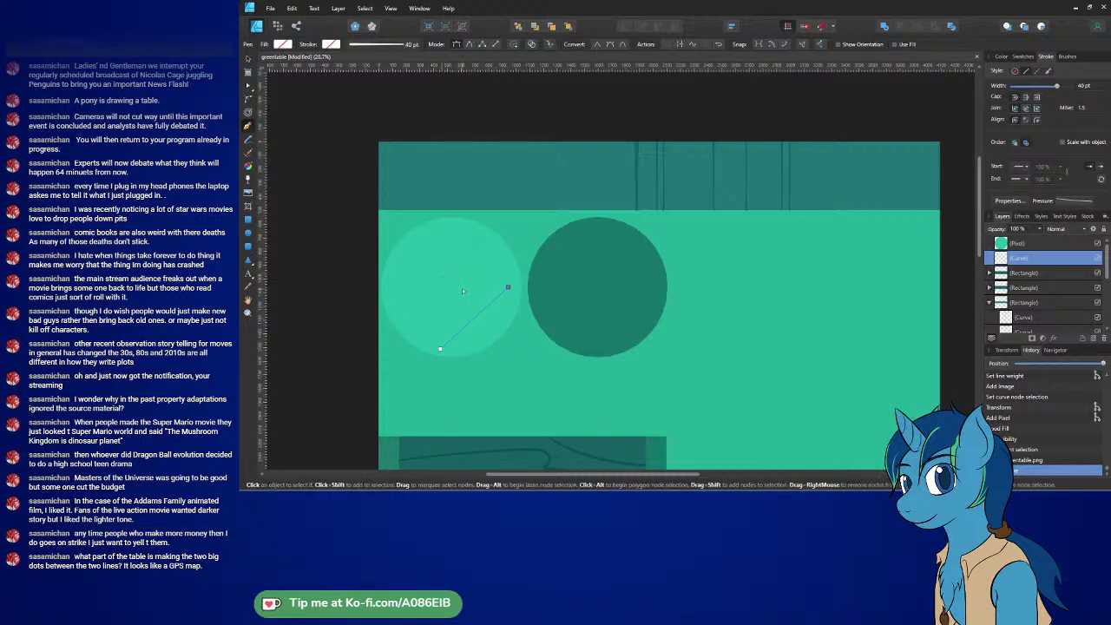
left_click(445, 334)
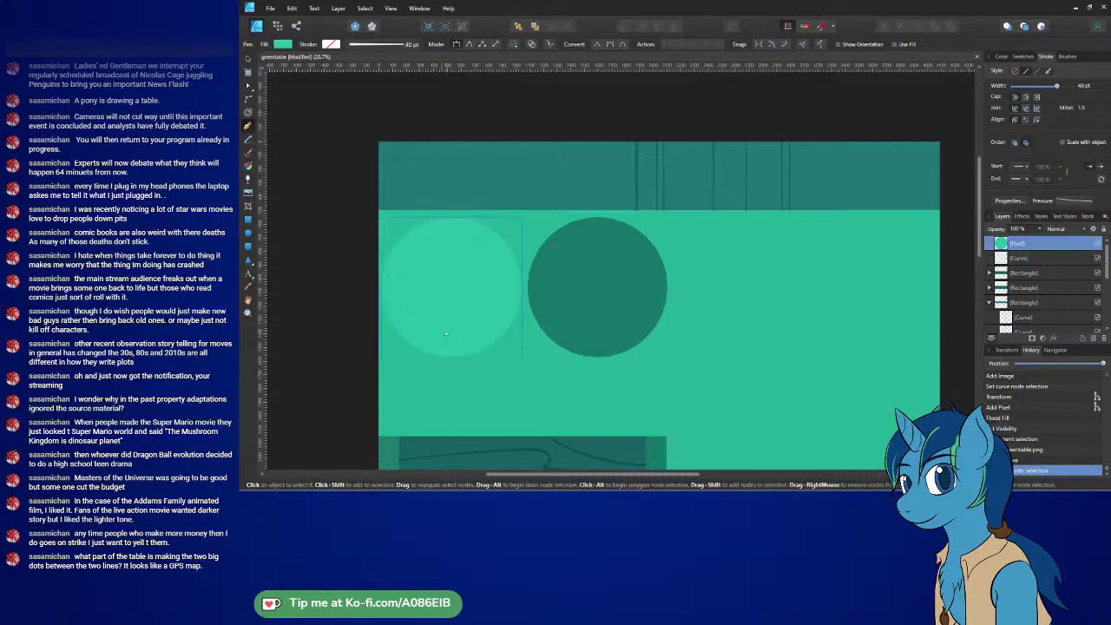
- Move the diagonal curve above the pixel layer and apply the sampled light green to its stroke
left_click(1035, 260)
left_click_drag(1029, 260, 1031, 239)
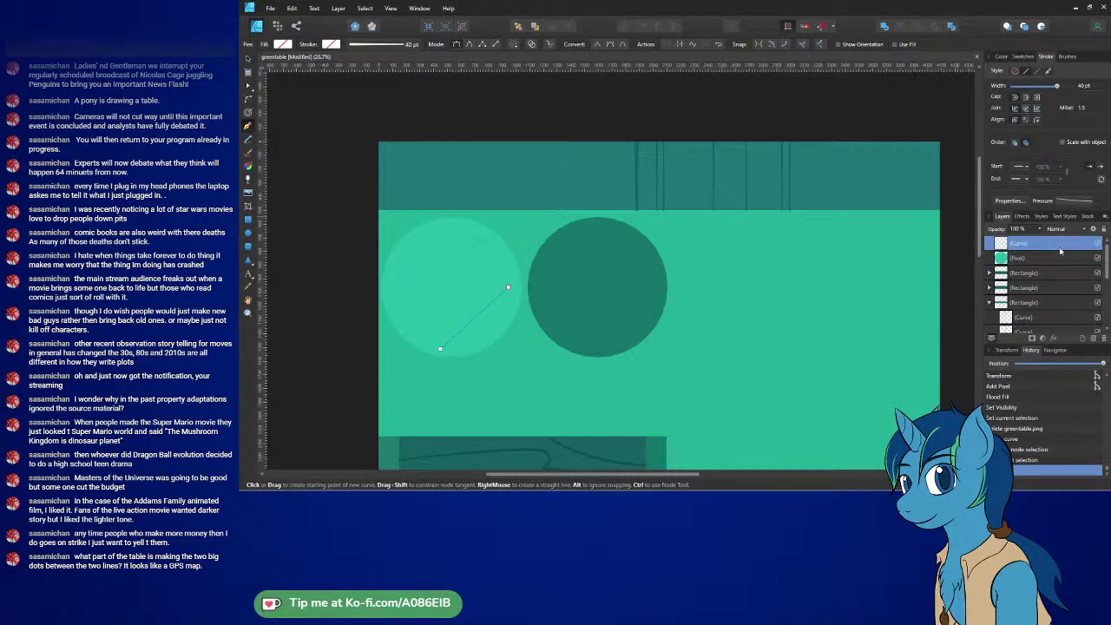
left_click(1097, 258)
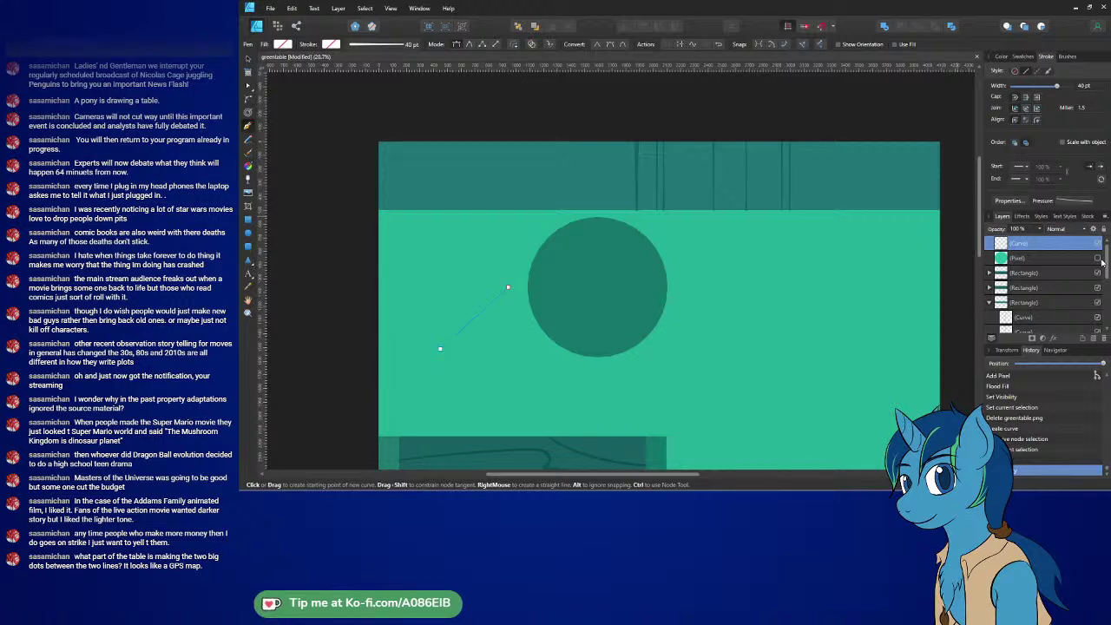
left_click(1099, 260)
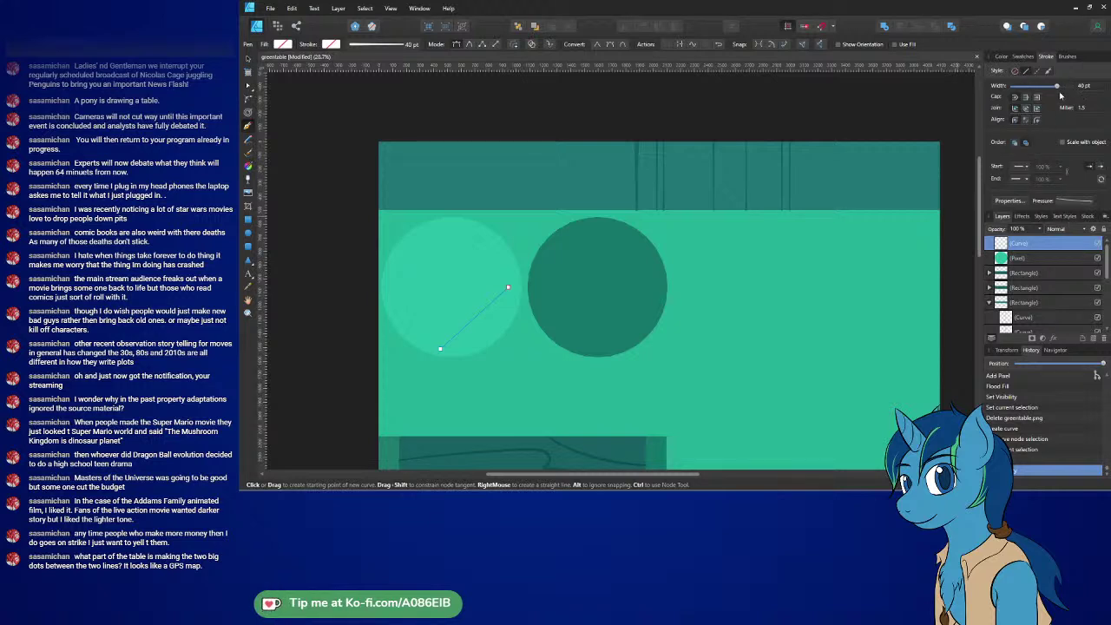
left_click(1023, 57)
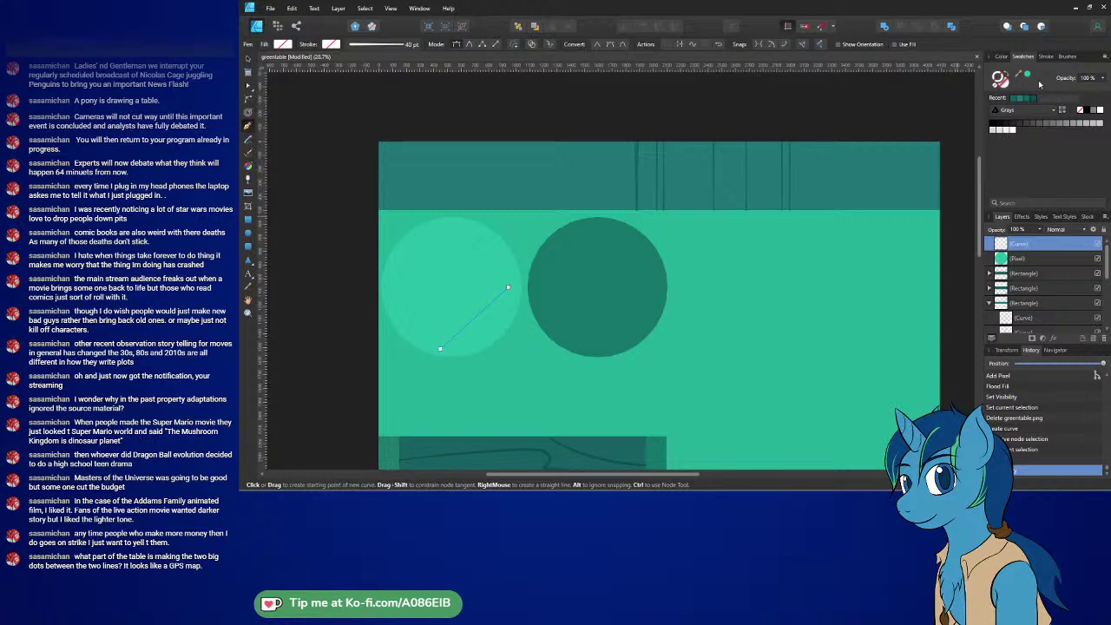
left_click(1028, 75)
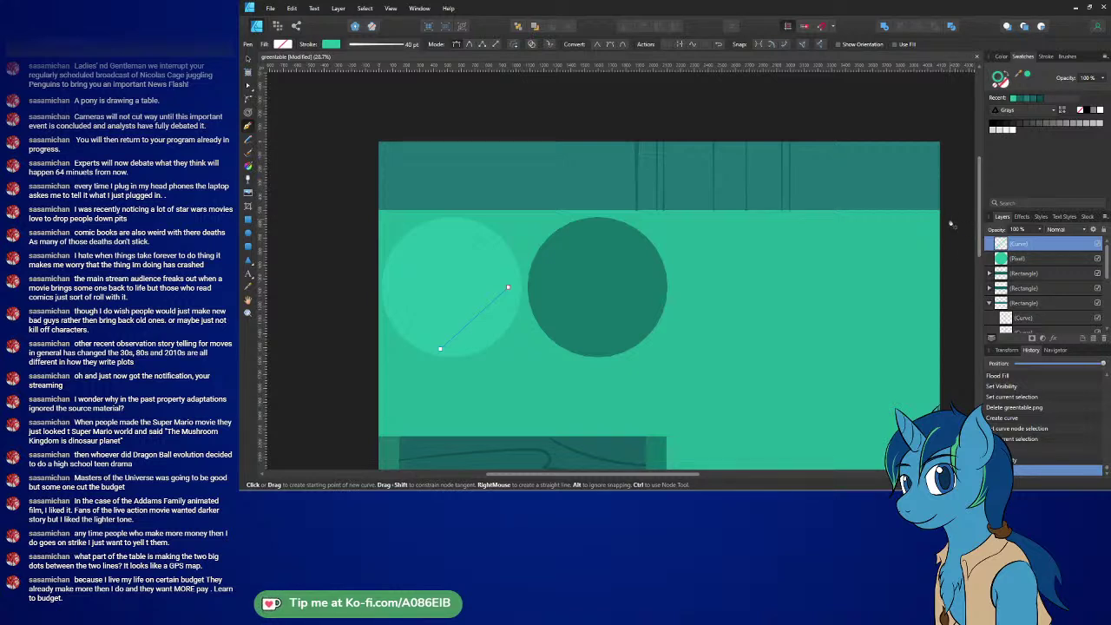
- Move the pixel layer below the rectangles, directly above the Background layer, and leave it visible
left_click(1097, 259)
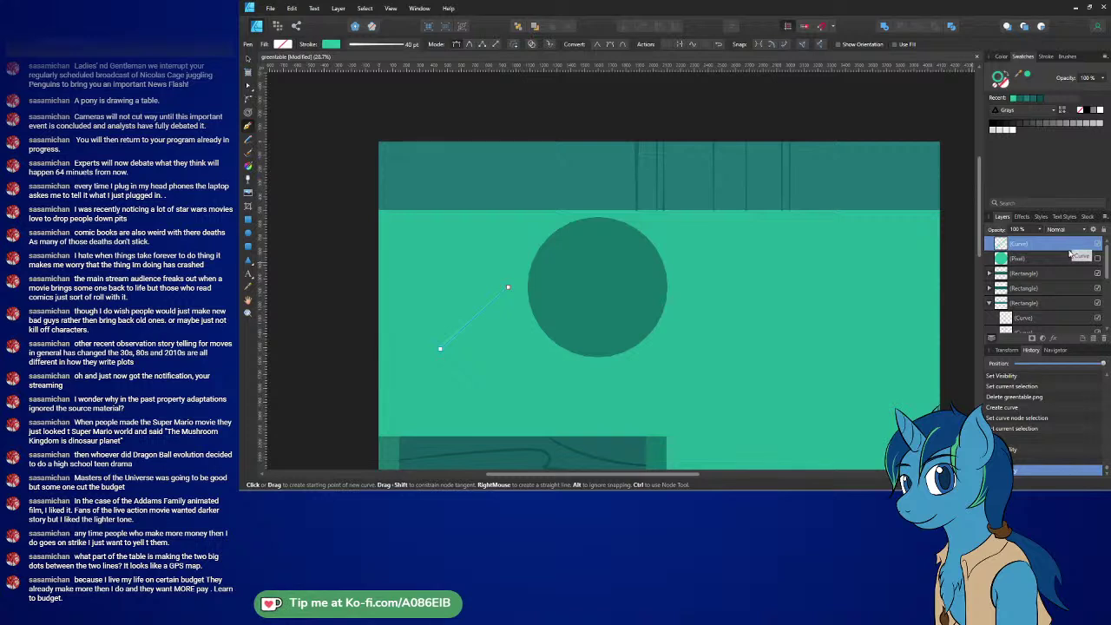
scroll(1046, 259, "down", 1)
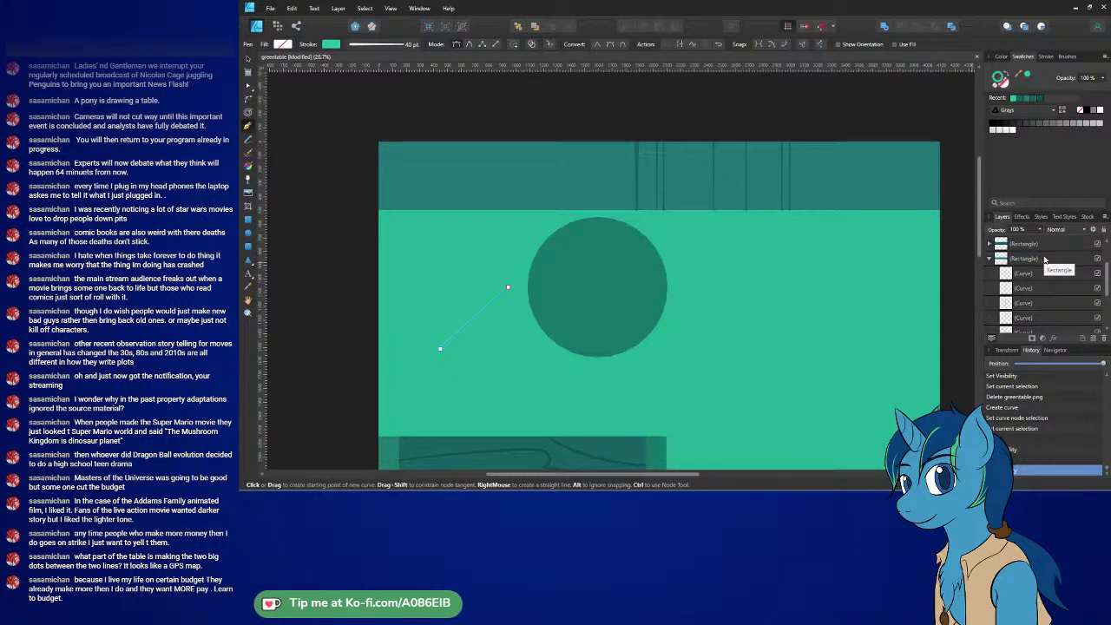
scroll(1044, 258, "up", 1)
left_click_drag(1015, 248, 1031, 317)
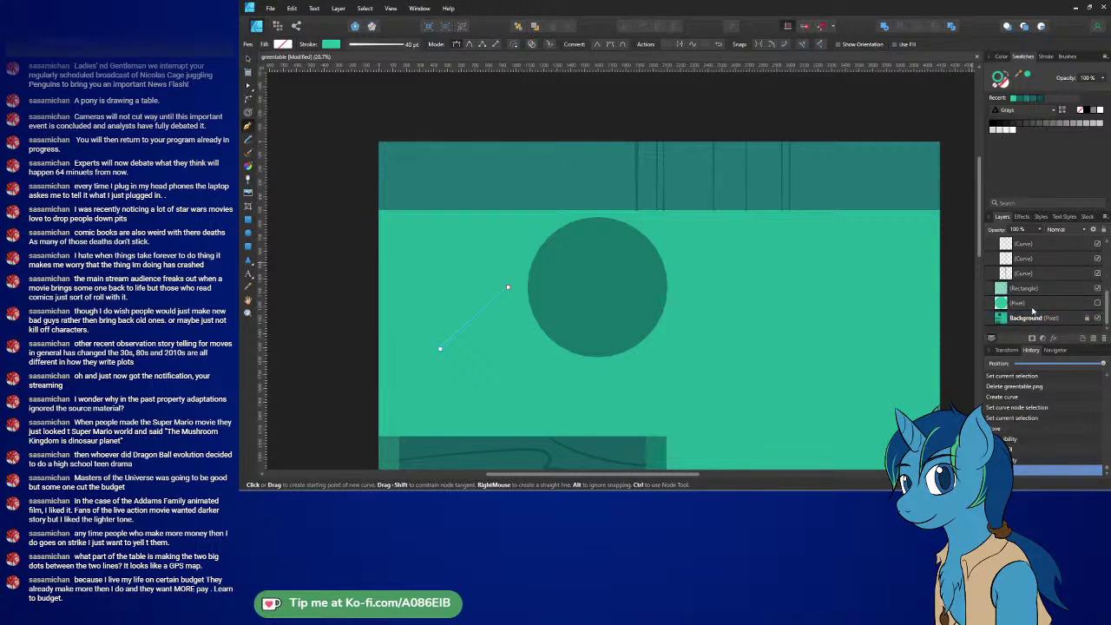
left_click(1097, 302)
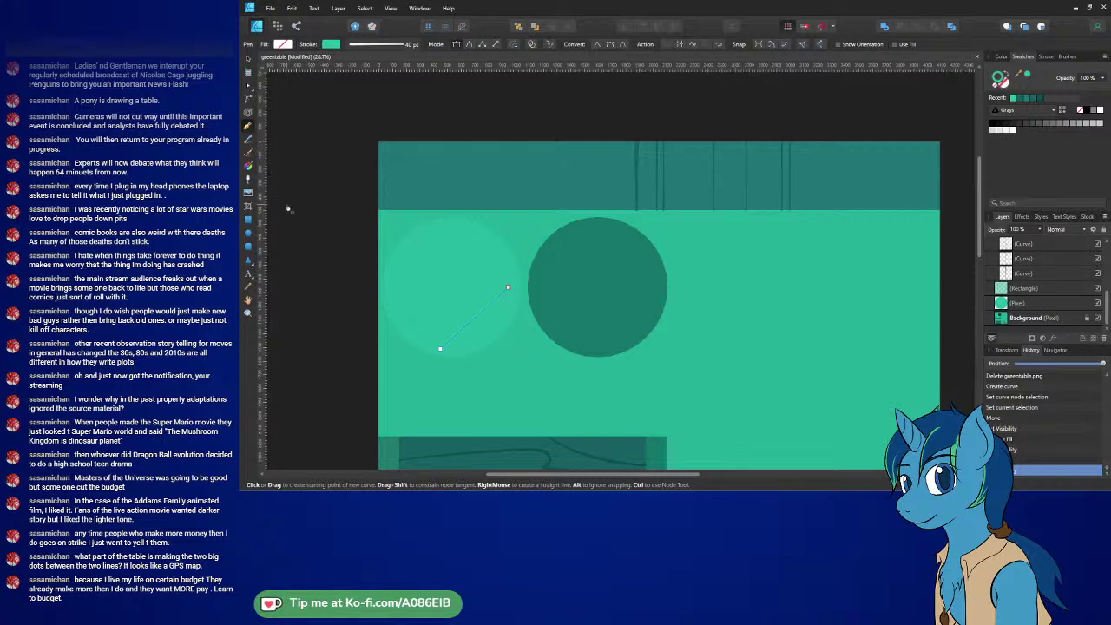
- Extend the diagonal line with the Node tool by moving both end nodes outward to the edges of the light circle
left_click(247, 73)
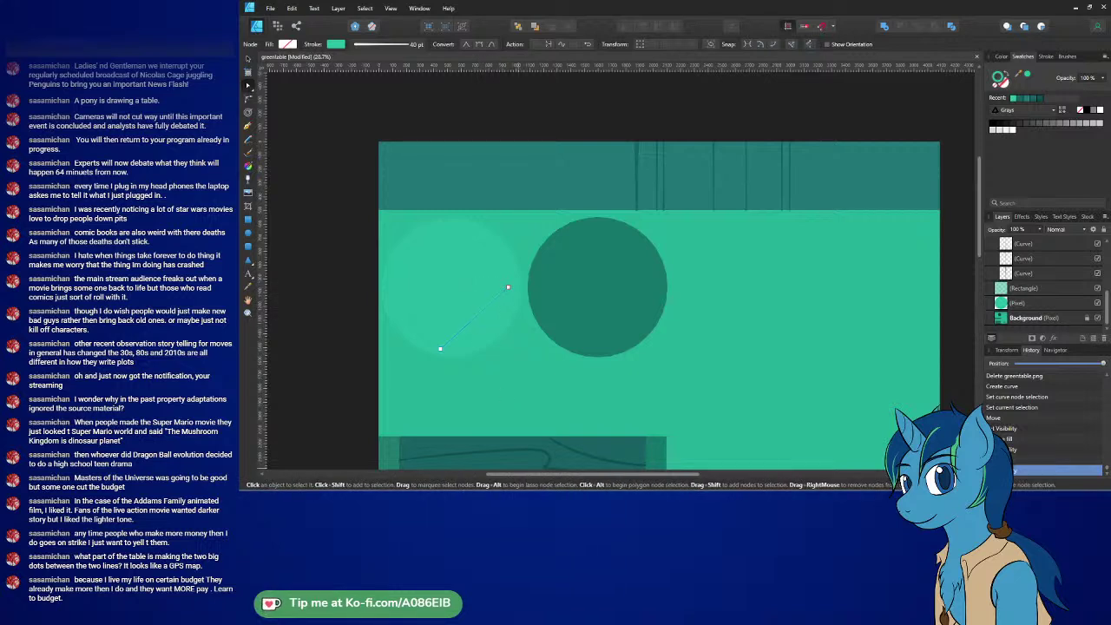
key("alt+Tab")
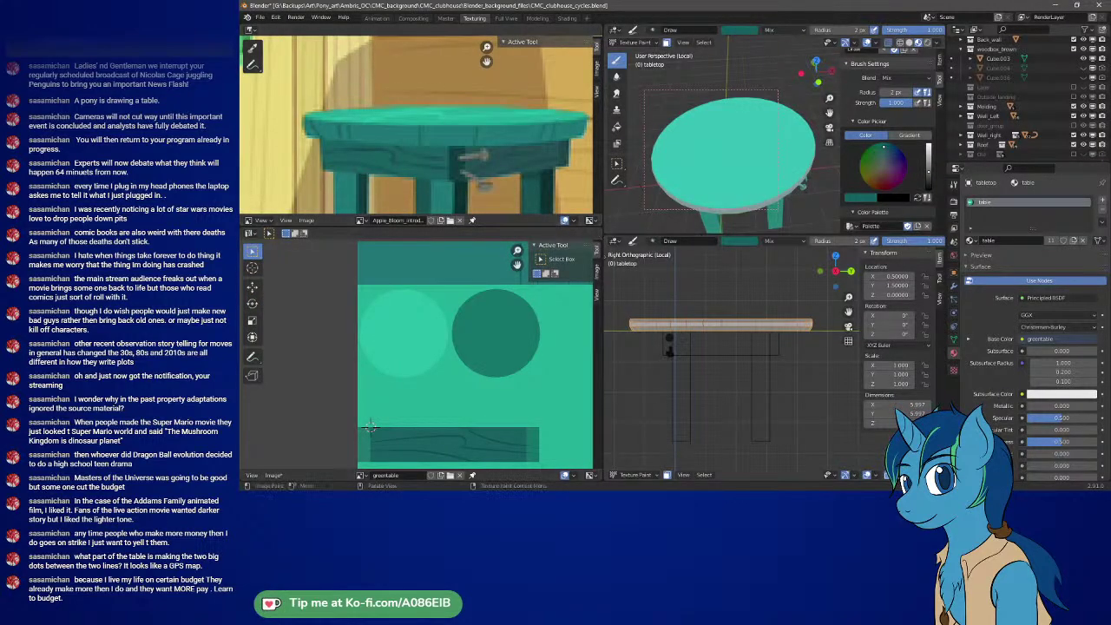
key("alt+Tab")
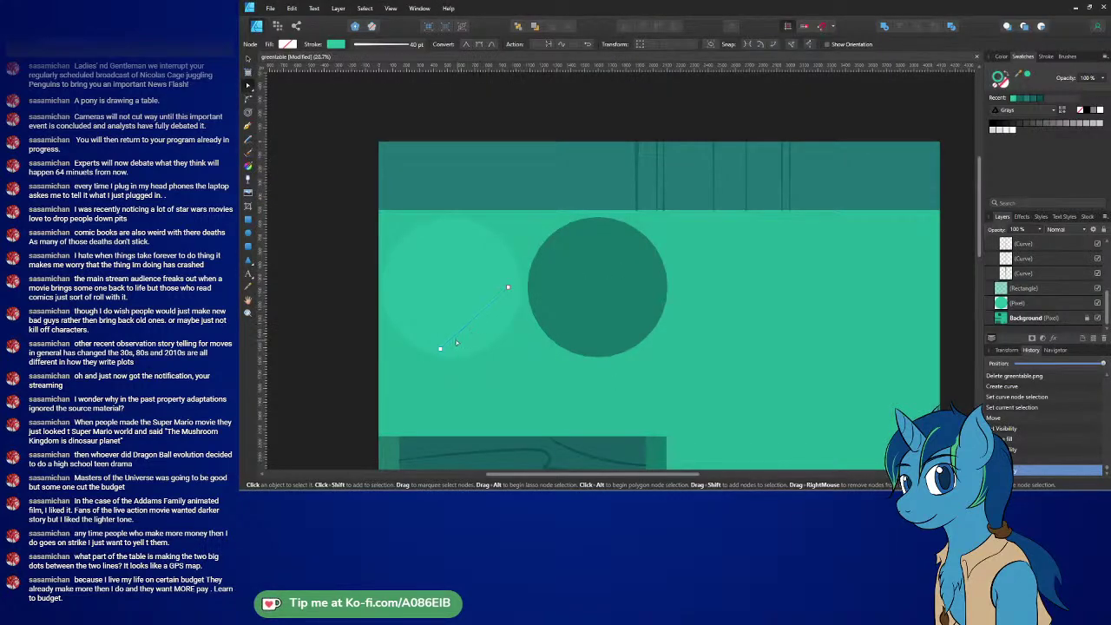
left_click(441, 350)
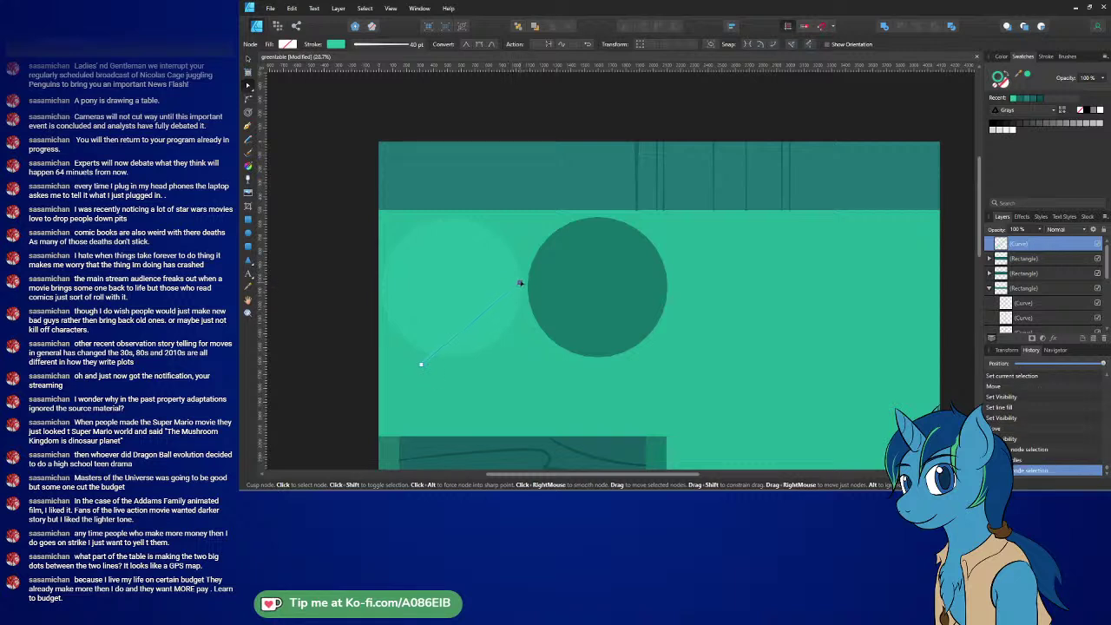
left_click_drag(508, 286, 522, 279)
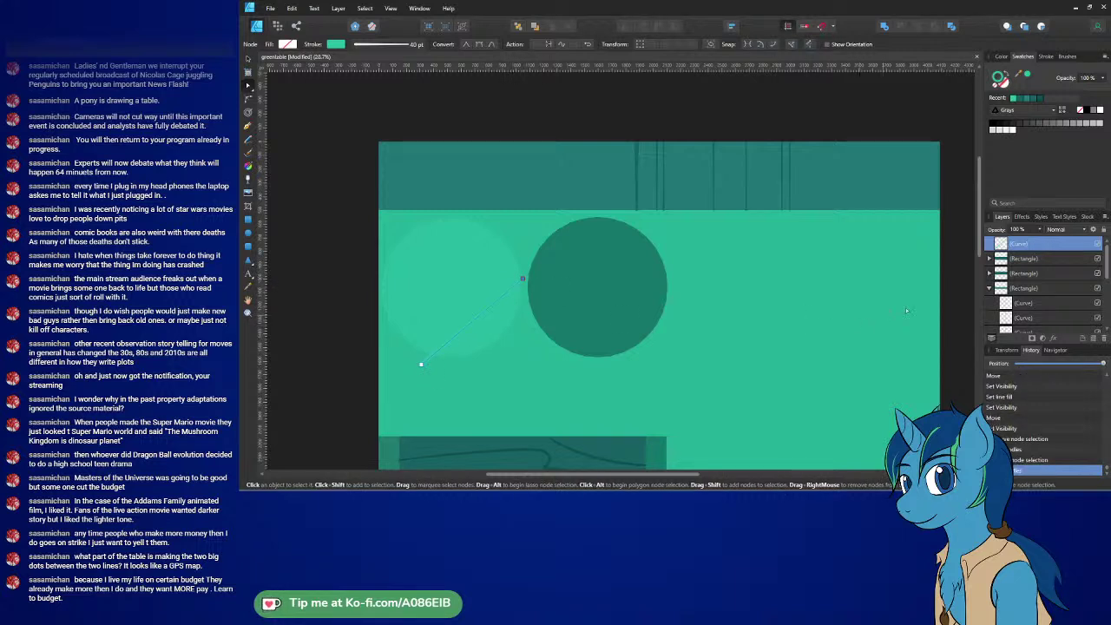
scroll(1066, 278, "down", 4)
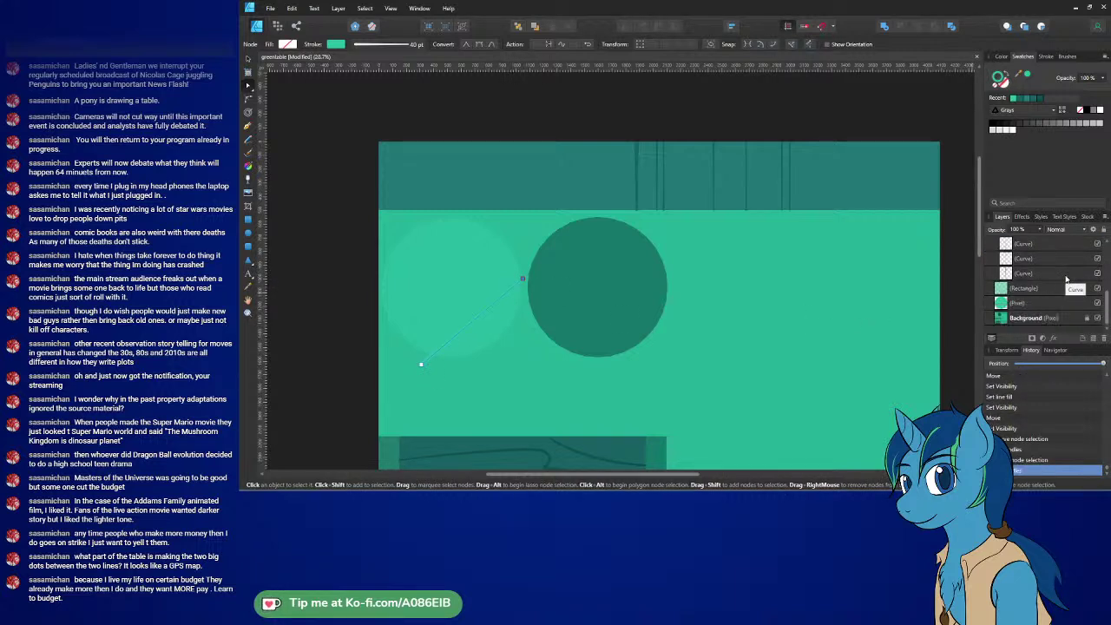
left_click(1003, 302)
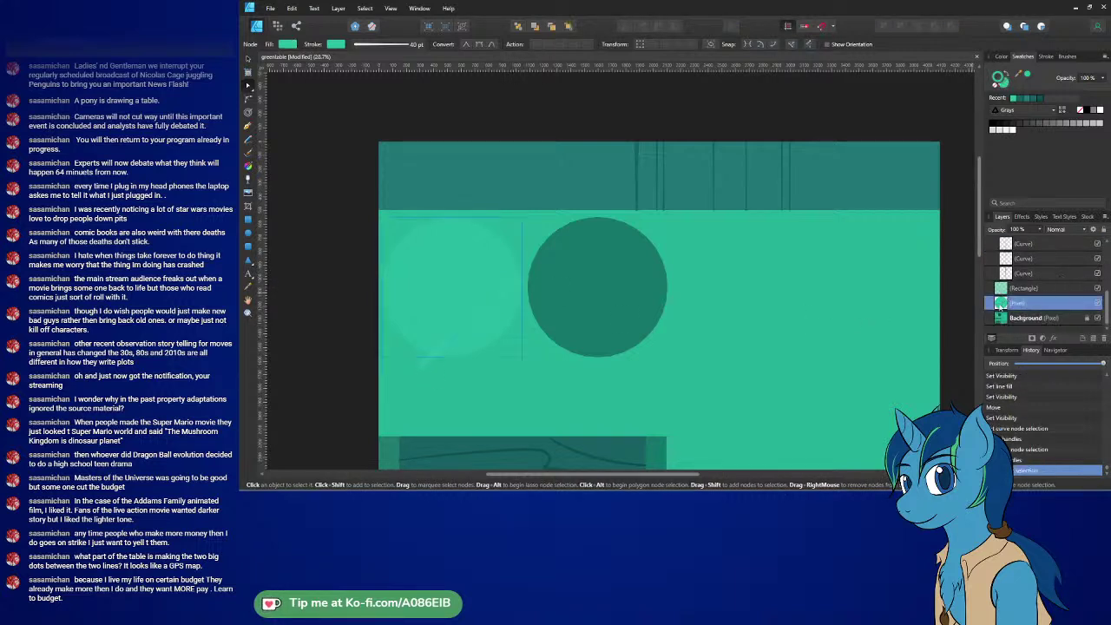
right_click(432, 254)
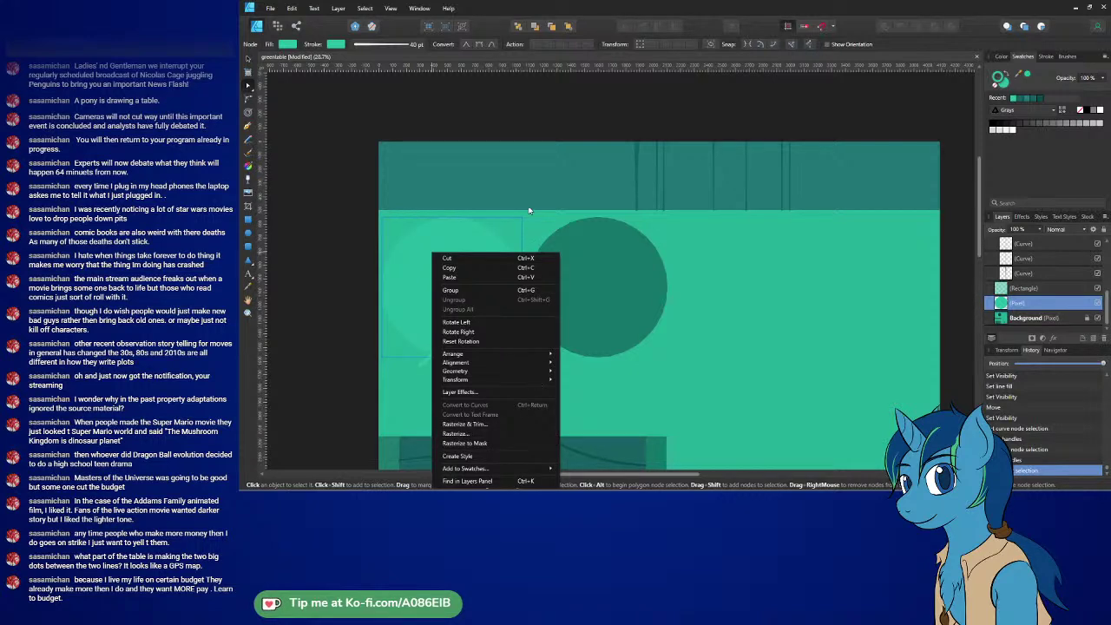
left_click(608, 21)
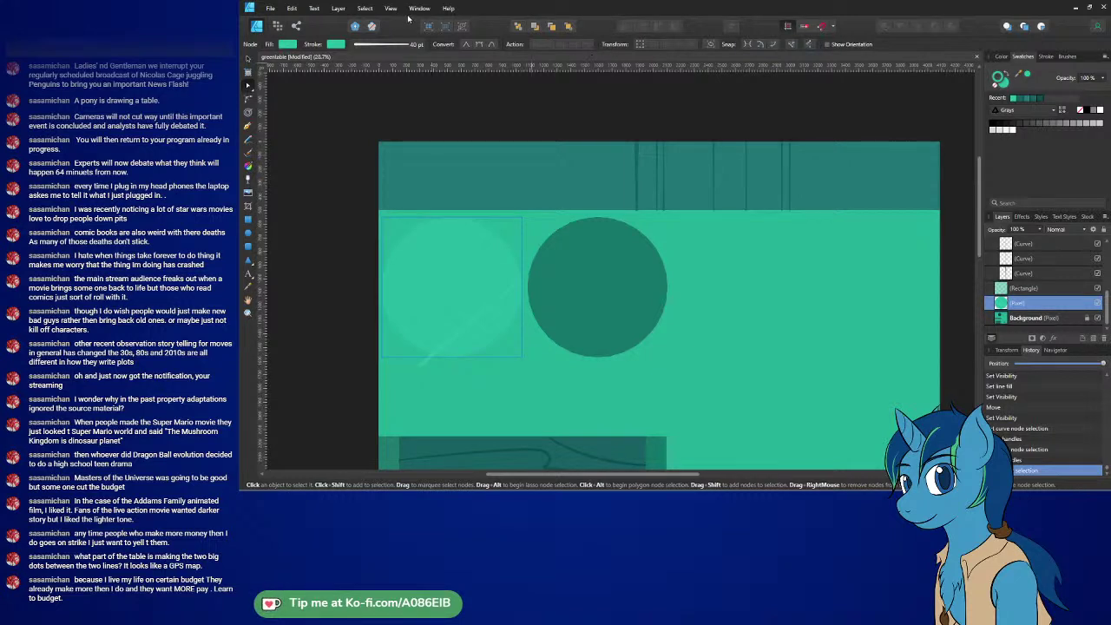
left_click(293, 8)
left_click(308, 9)
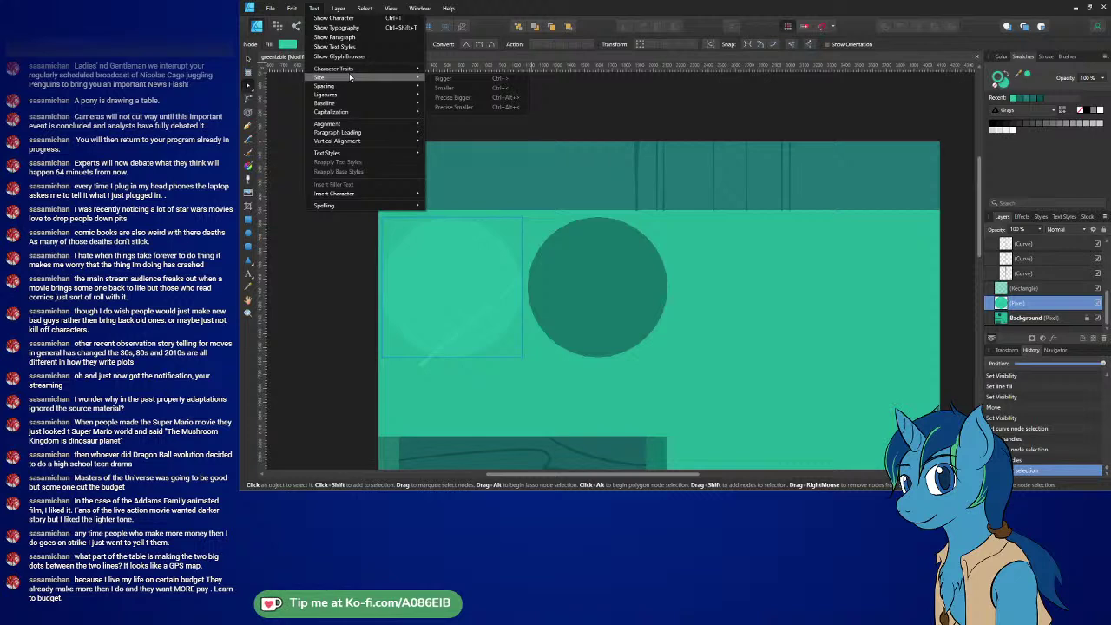
mouse_move(351, 86)
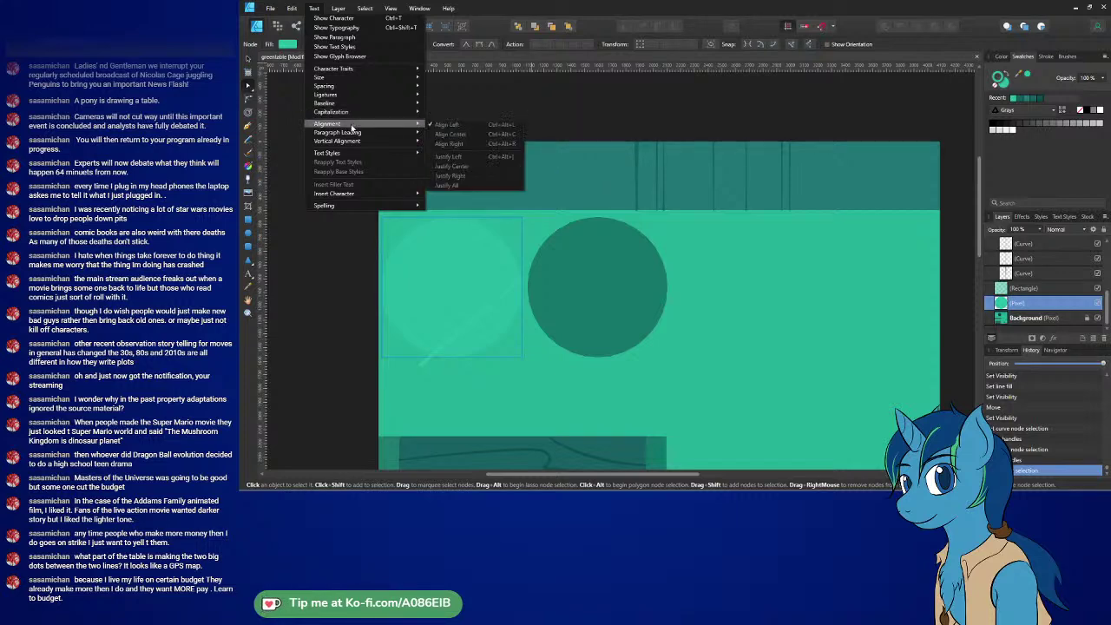
mouse_move(353, 133)
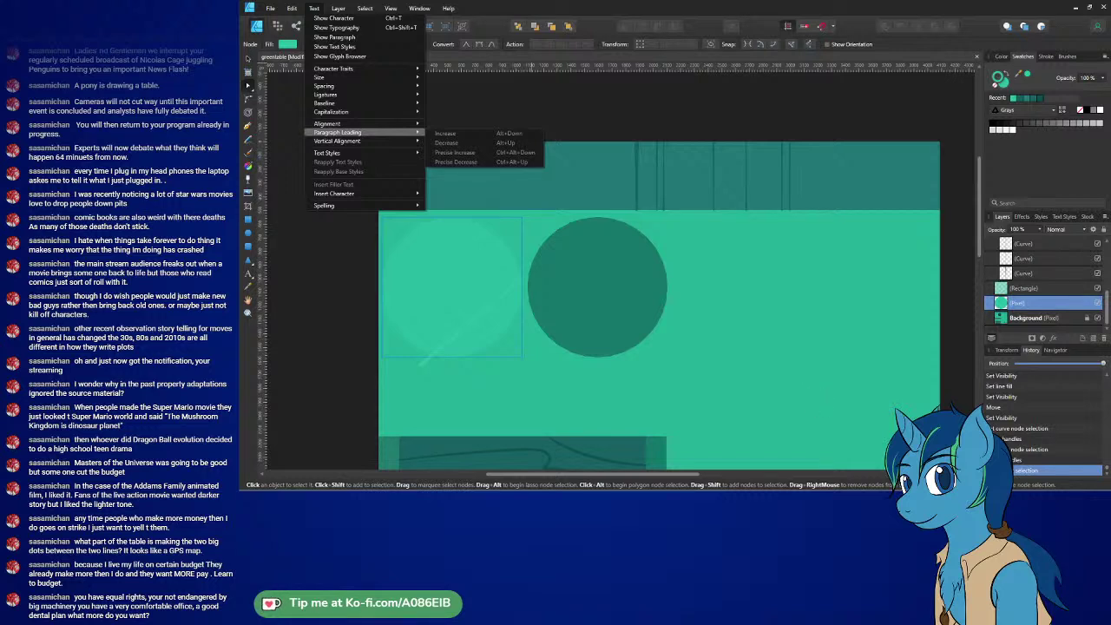
key("Escape")
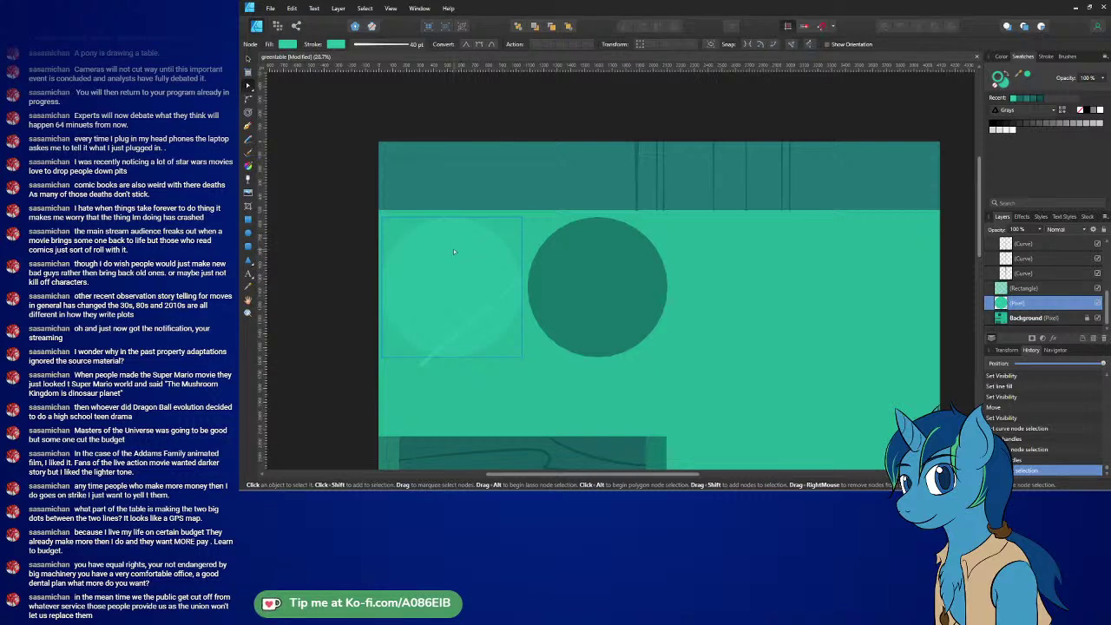
- Hide the rectangle layer directly above the pixel layer
left_click(1096, 289)
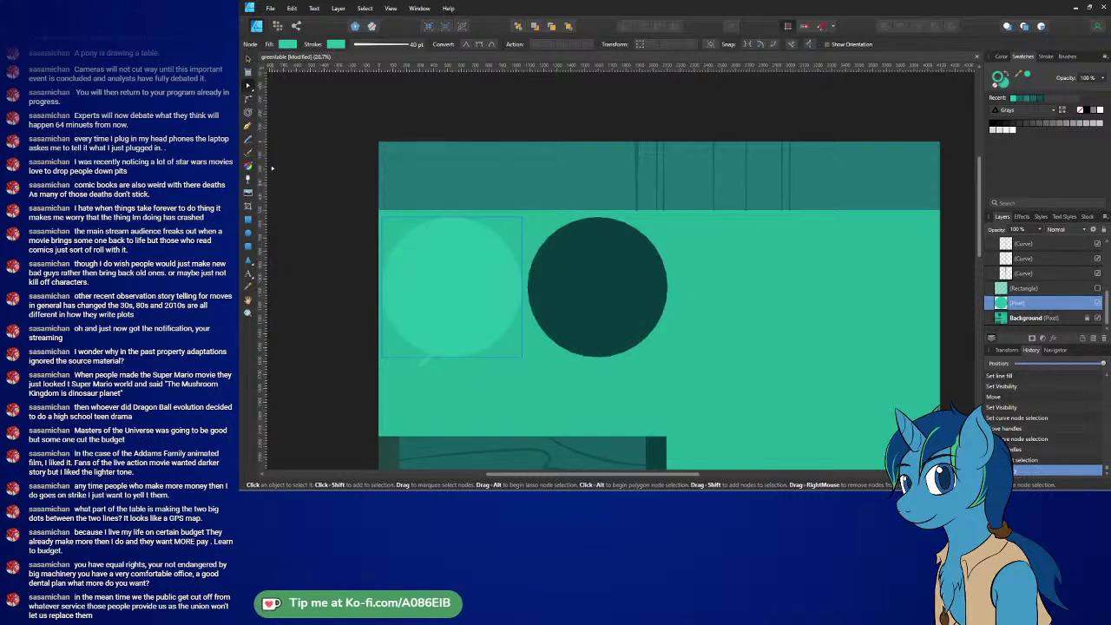
scroll(1096, 273, "up", 3)
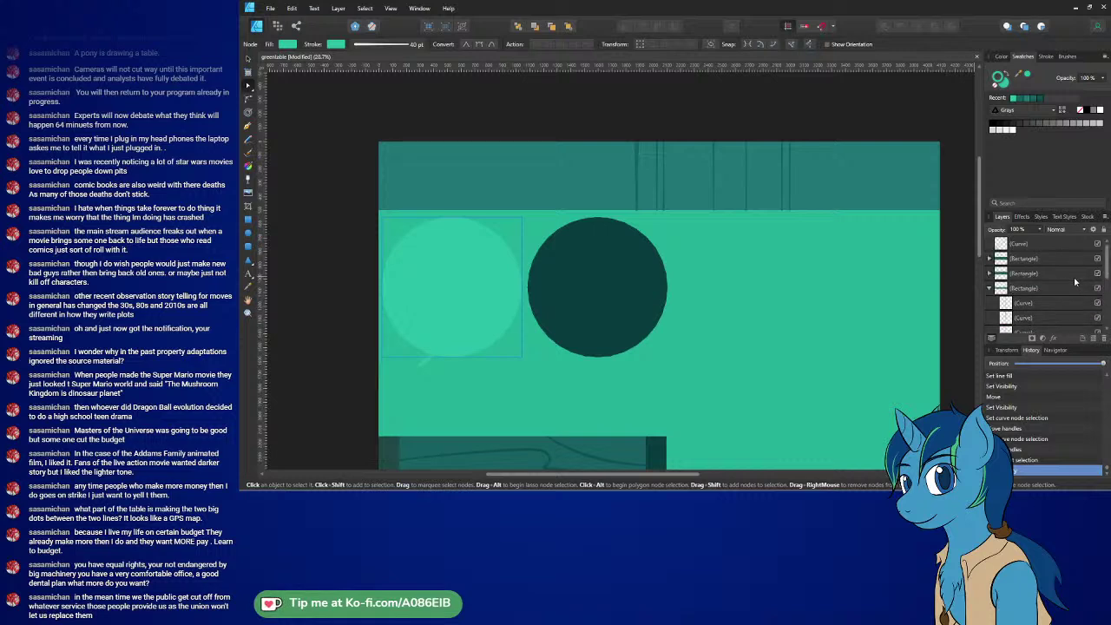
scroll(1056, 291, "down", 3)
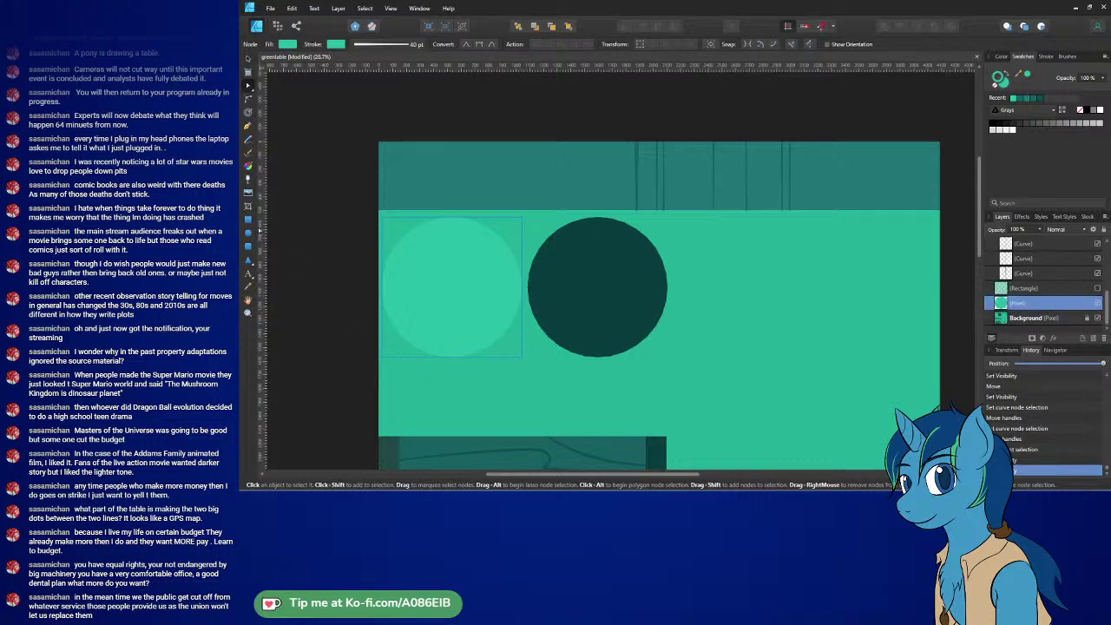
- Draw a circle with the Ellipse tool inside the light circle and remove its stroke
left_click(246, 233)
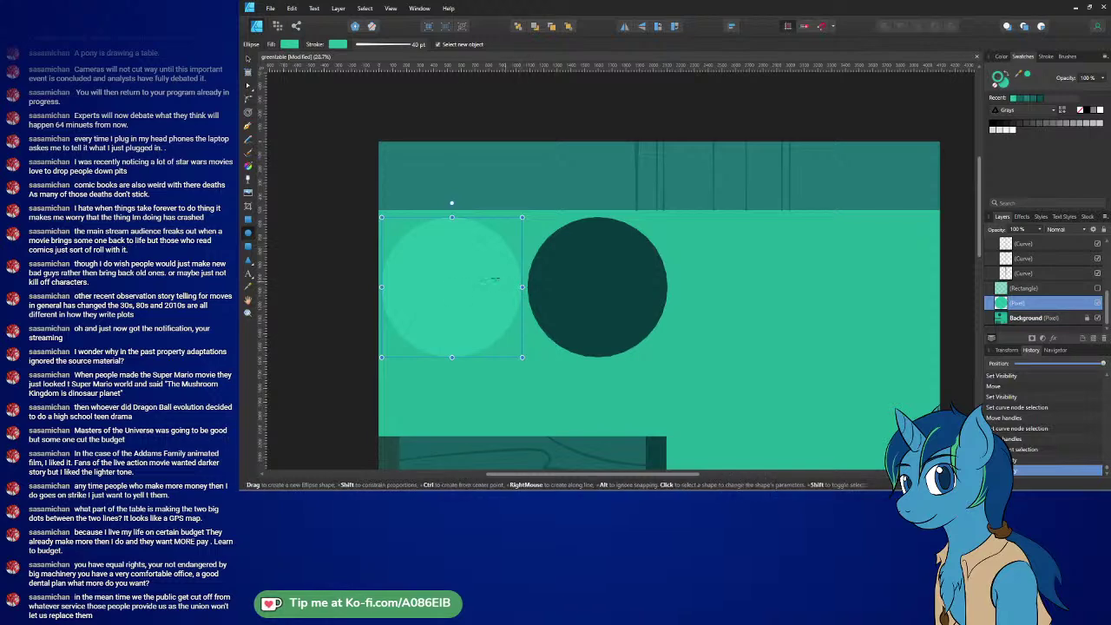
scroll(484, 276, "up", 3, "ctrl")
middle_click_drag(484, 277, 590, 263)
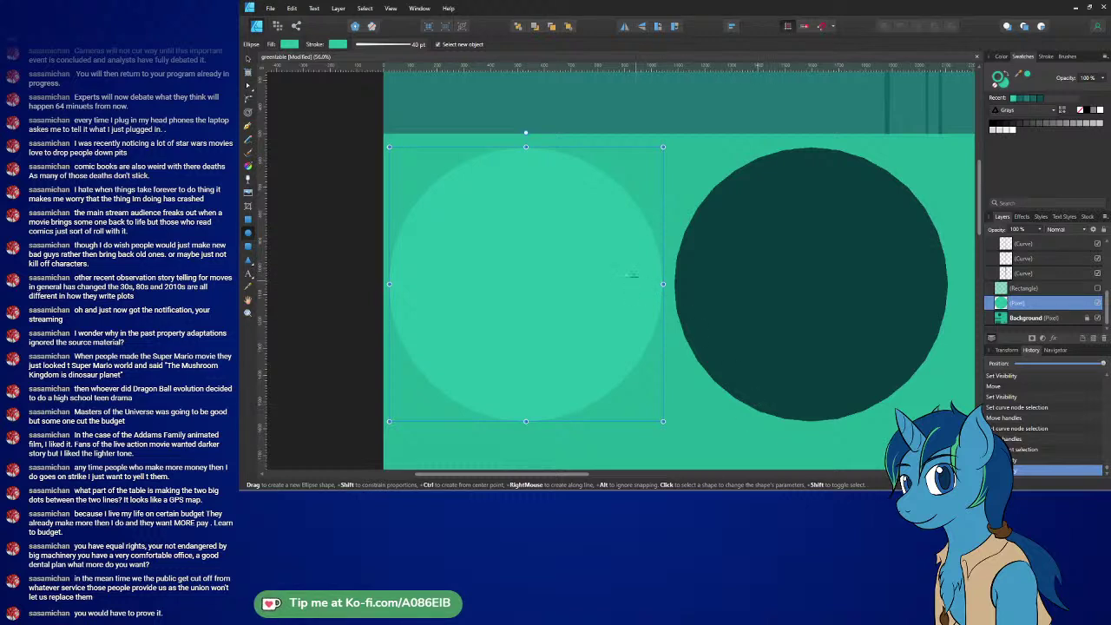
scroll(627, 260, "up", 4, "ctrl")
scroll(659, 313, "up", 2, "ctrl")
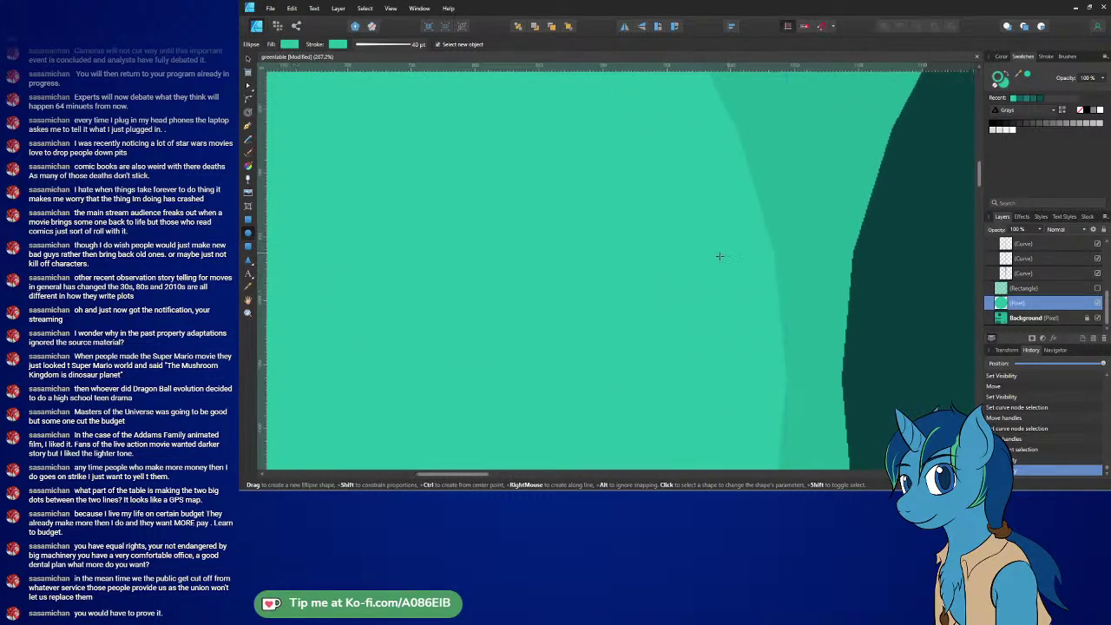
scroll(651, 344, "down", 6, "ctrl")
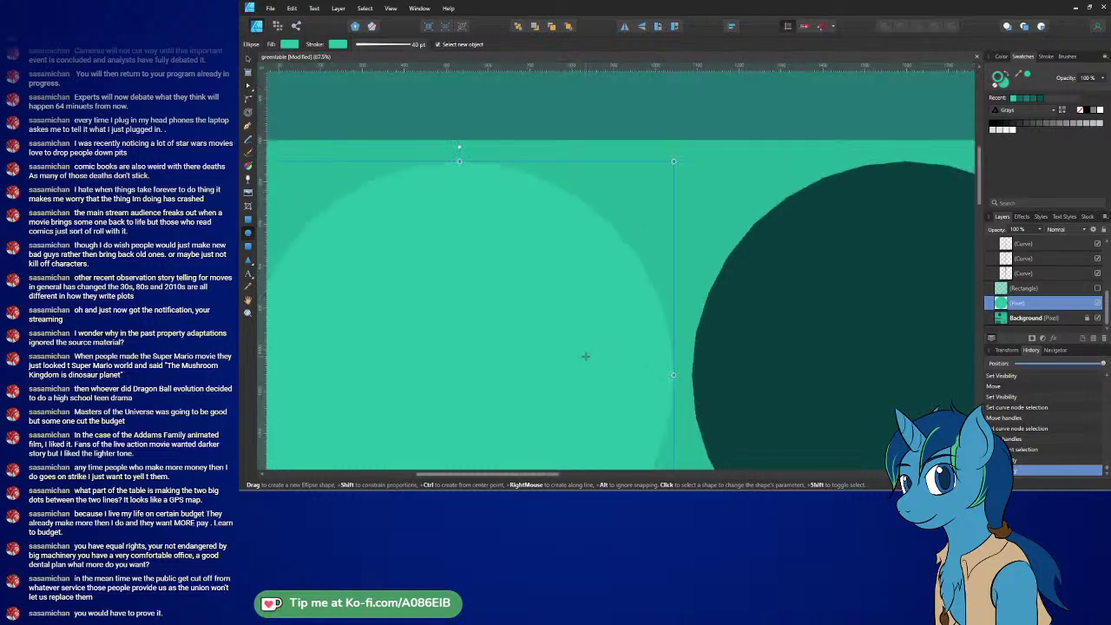
scroll(686, 272, "down", 1, "ctrl")
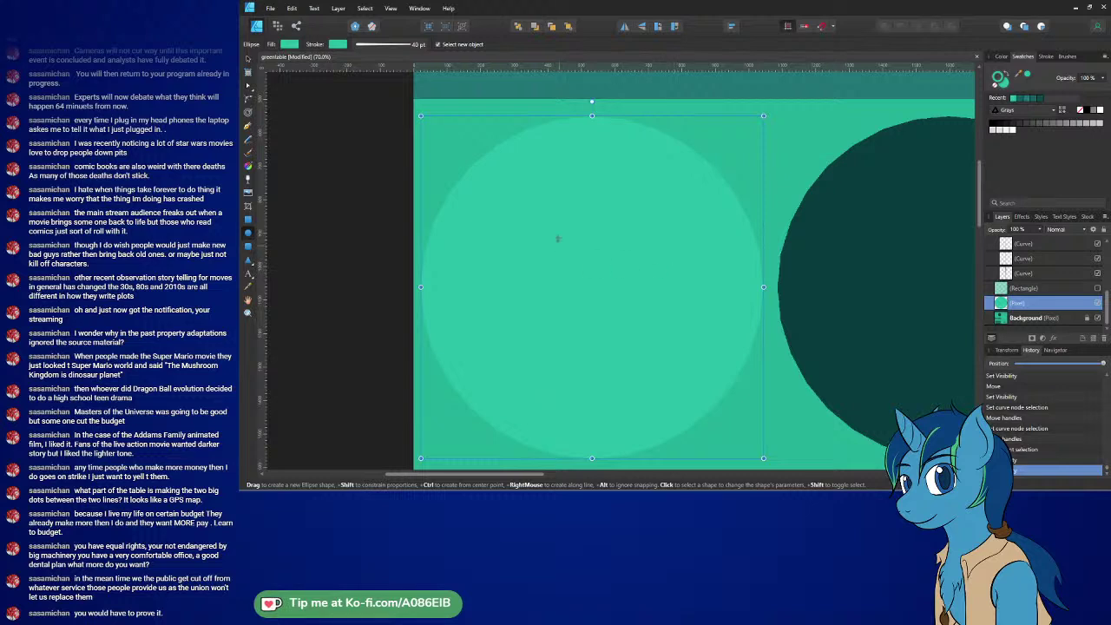
left_click_drag(520, 170, 707, 349)
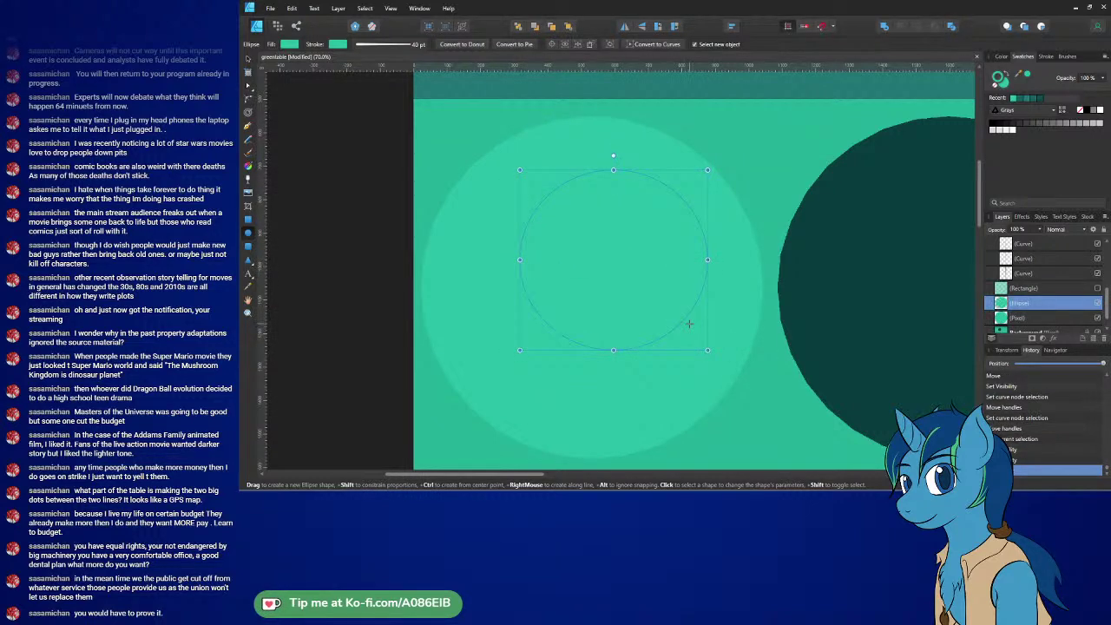
key("ctrl+z")
left_click_drag(507, 182, 672, 347)
left_click(994, 85)
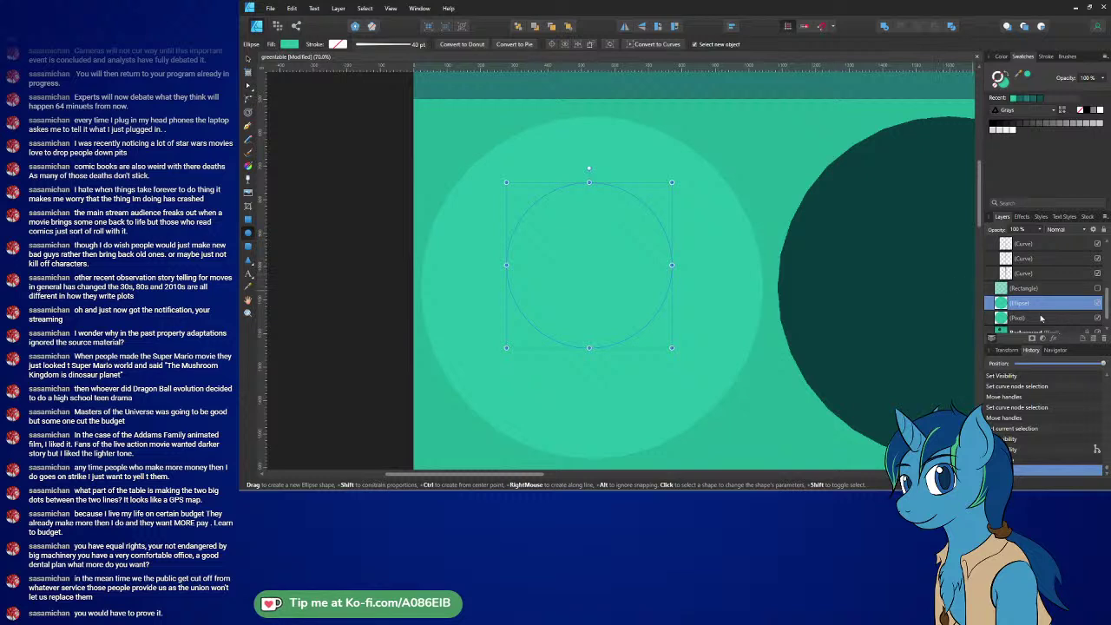
- Move the new ellipse above the hidden rectangle layer and make that rectangle visible again
left_click_drag(1000, 297, 1000, 286)
left_click(1097, 303)
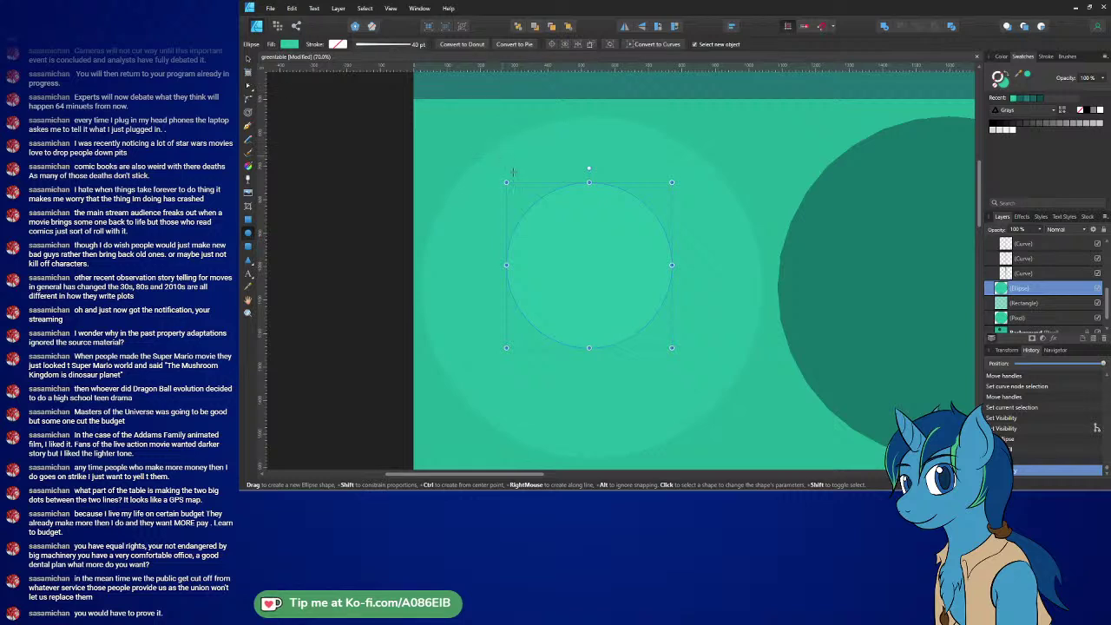
left_click_drag(588, 255, 555, 254)
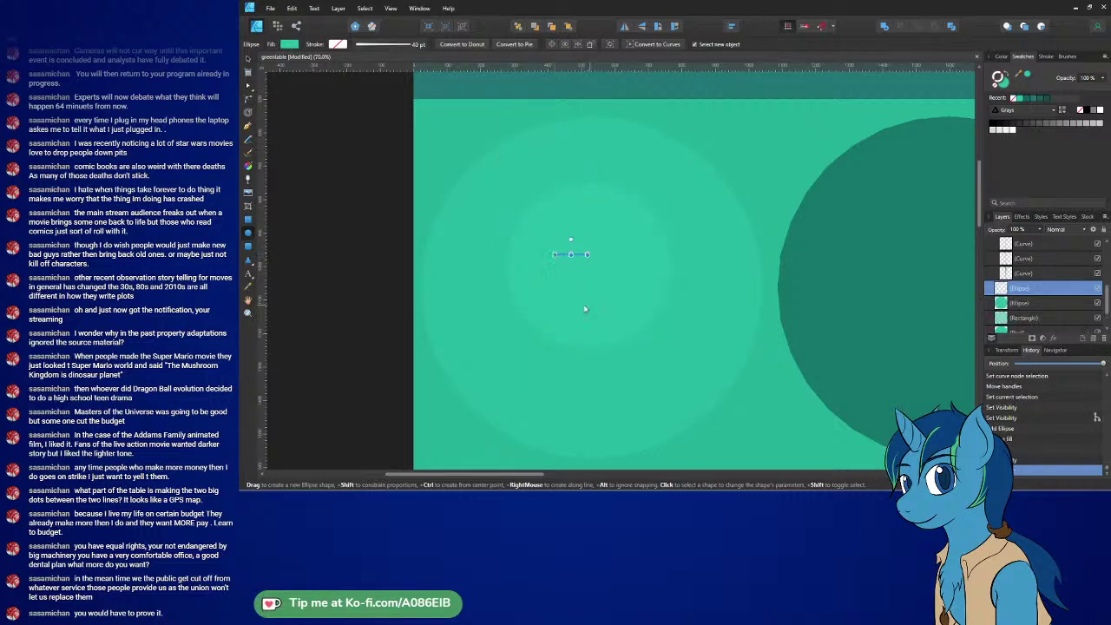
key("ctrl+z")
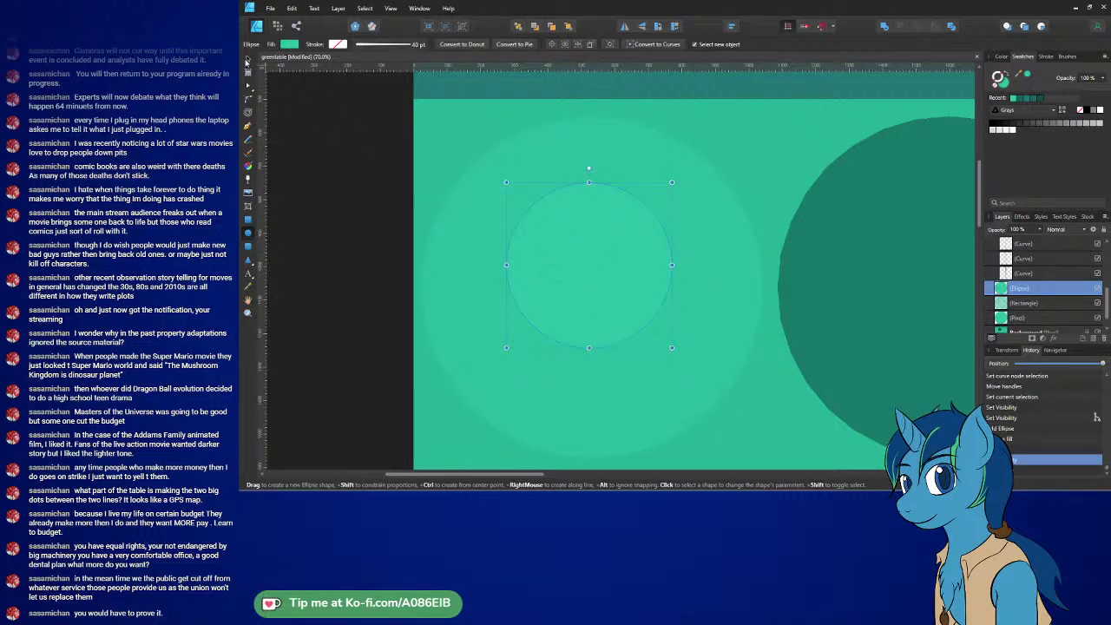
- Move the small ellipse with the Move tool to roughly the centre of the large light circle
left_click_drag(580, 251, 511, 214)
left_click_drag(483, 280, 477, 353)
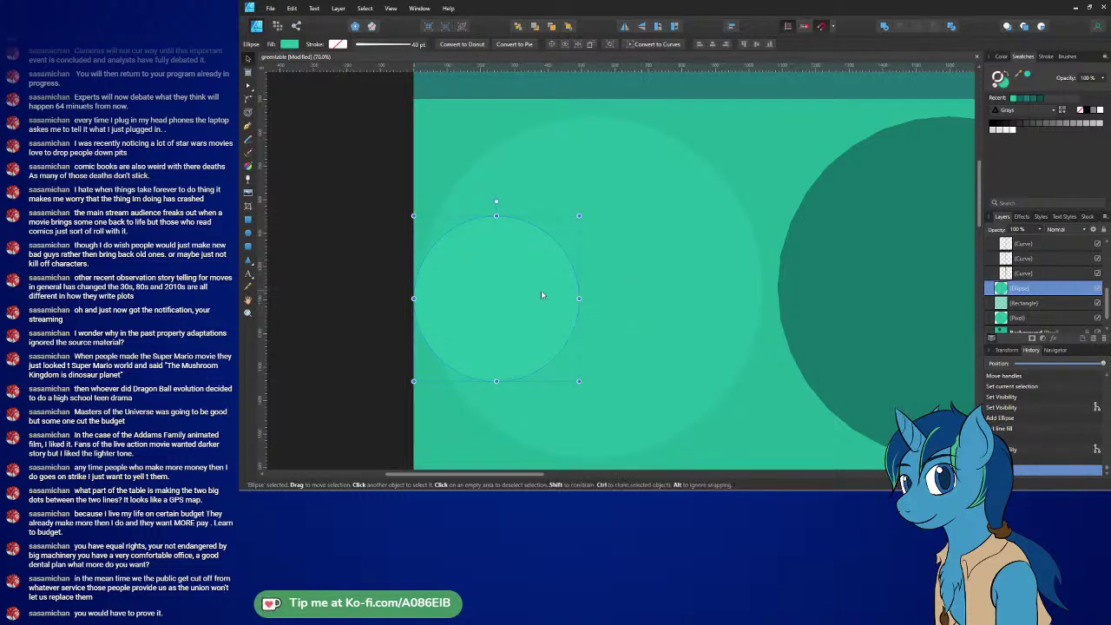
left_click_drag(527, 289, 621, 270)
- Try to align the ellipse, rectangle and pixel layers to their horizontal centre within the selection bounds
left_click(1073, 321)
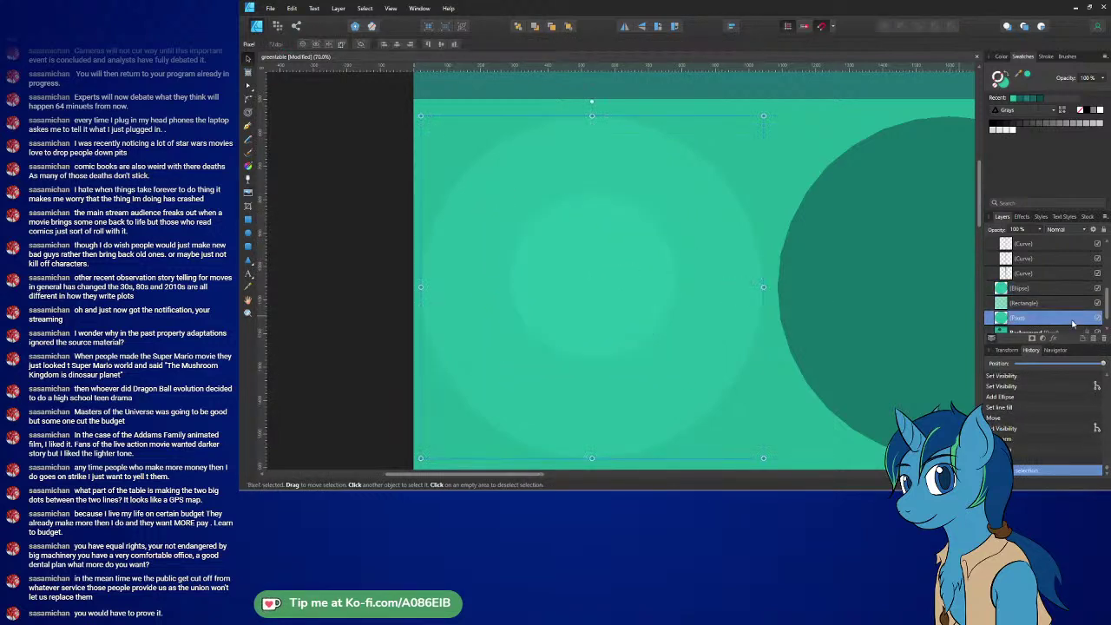
left_click(1055, 293, "shift")
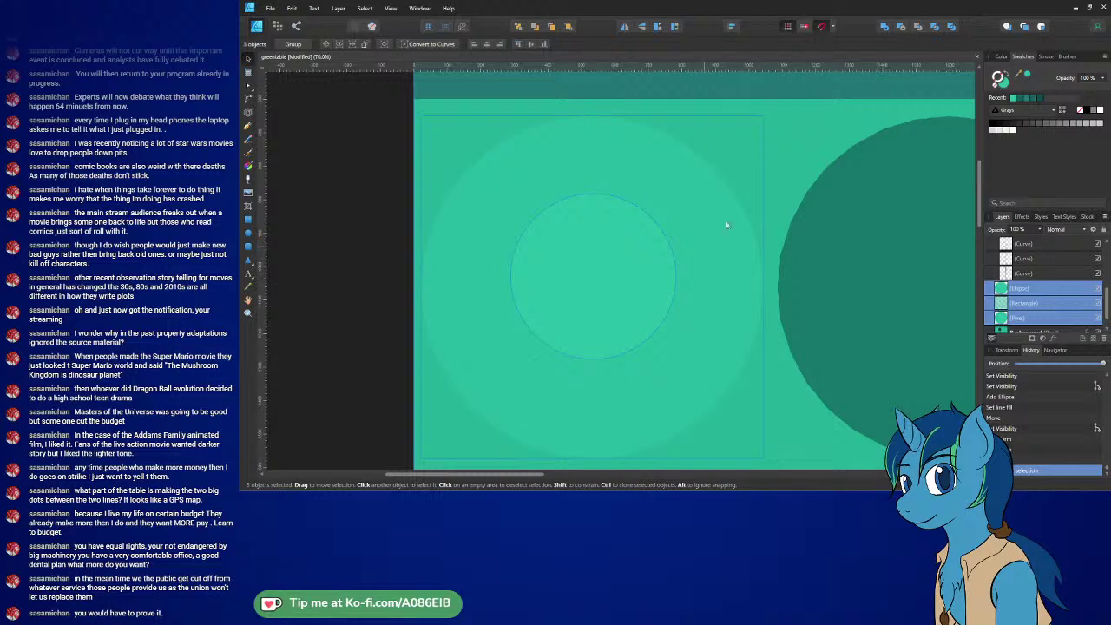
left_click(731, 26)
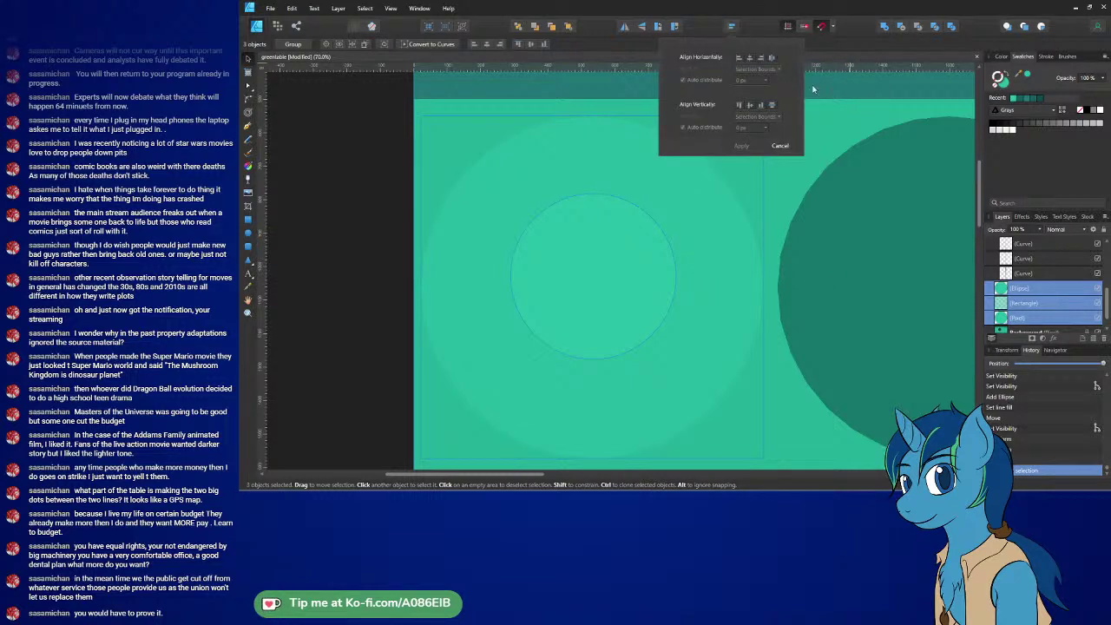
left_click(751, 59)
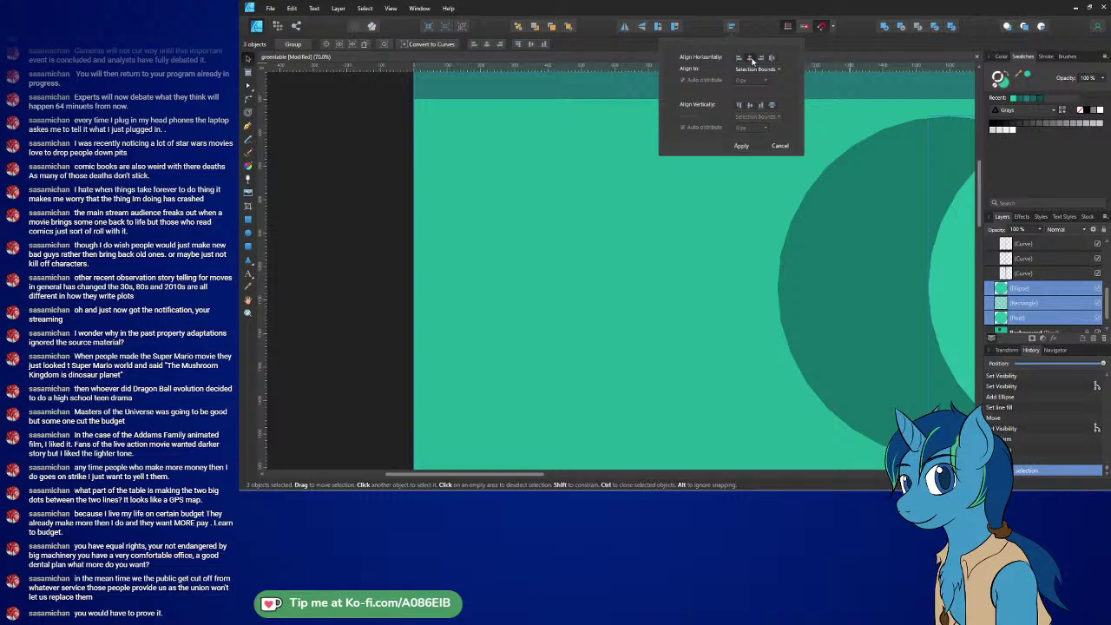
key("ctrl+z")
left_click(755, 70)
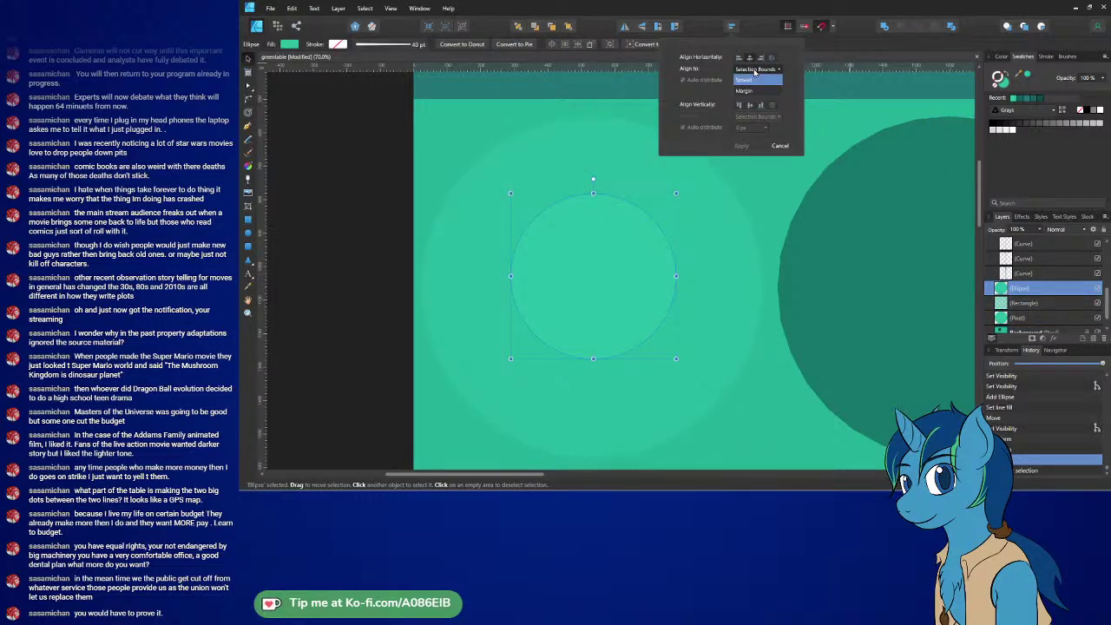
left_click(755, 70)
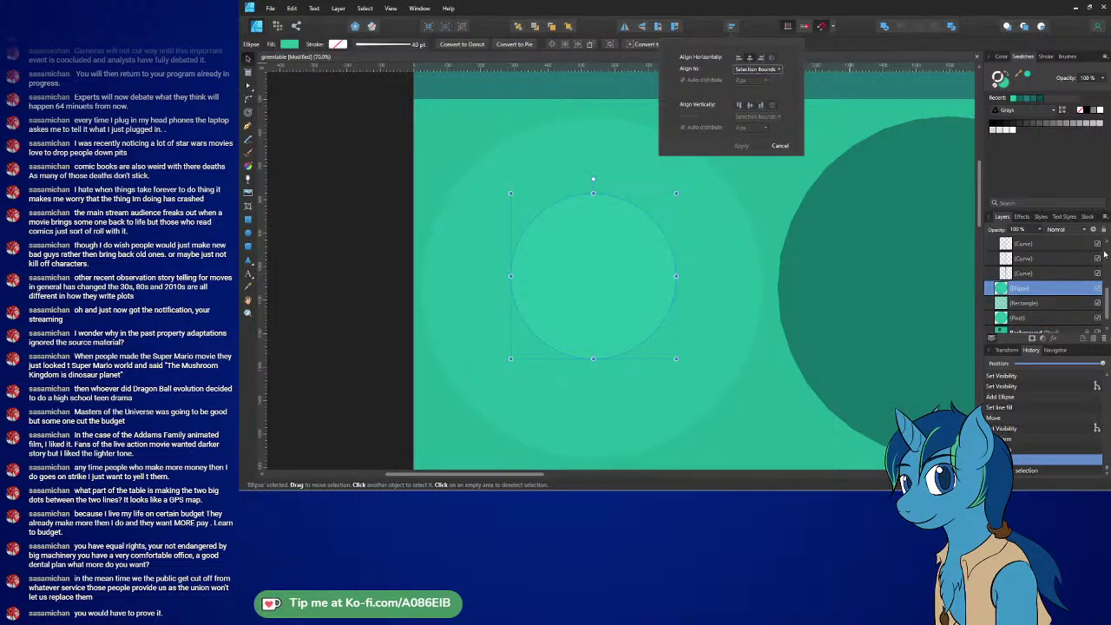
- Align only the ellipse and pixel layers to each other's centre, both horizontally and vertically, using the selection bounds
left_click(1004, 321)
left_click(1027, 321)
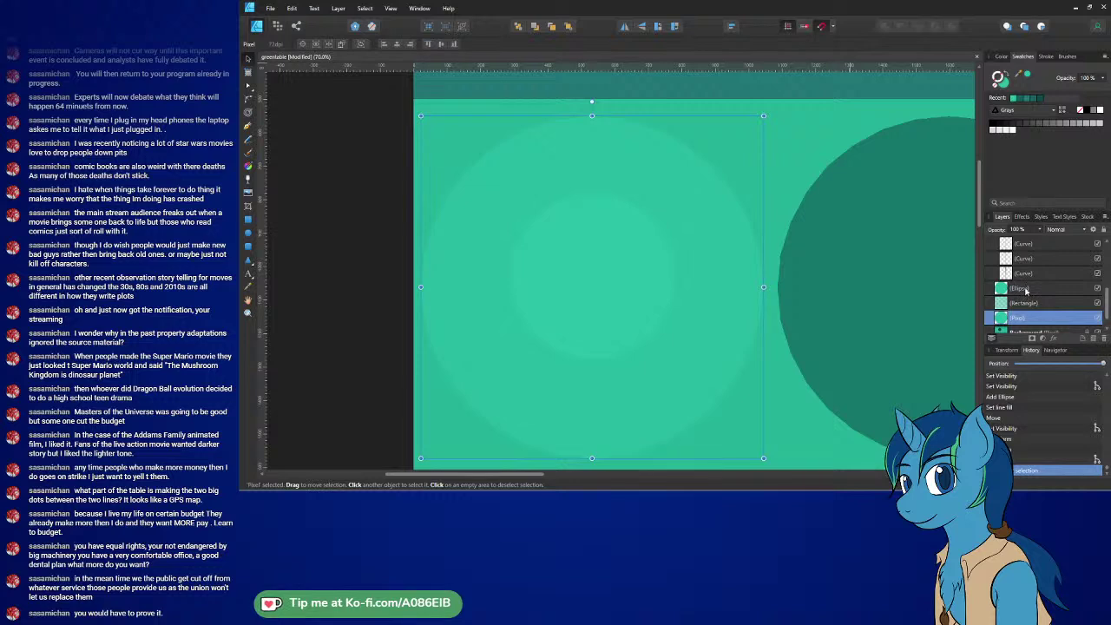
left_click(1021, 290, "shift")
left_click(1023, 321)
left_click(1032, 290, "ctrl")
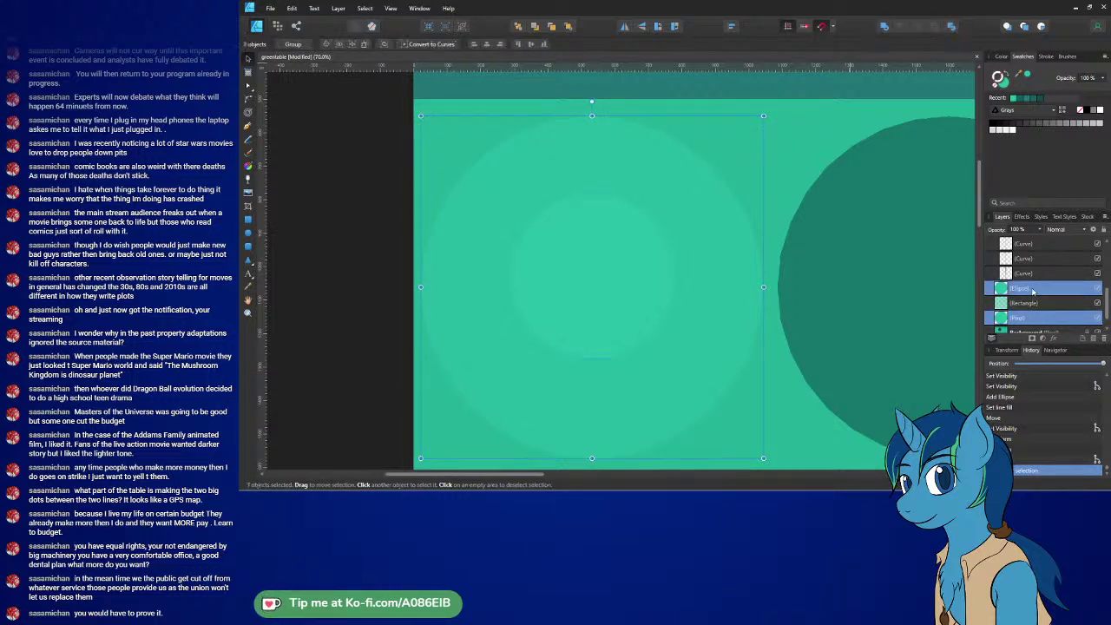
left_click(730, 27)
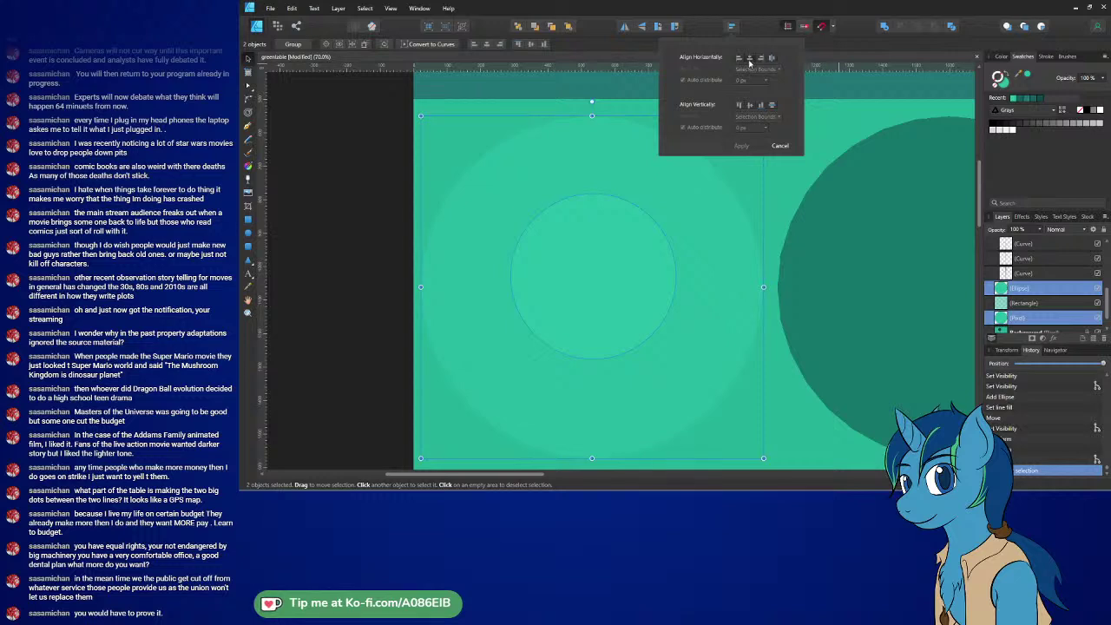
left_click(750, 60)
left_click(751, 106)
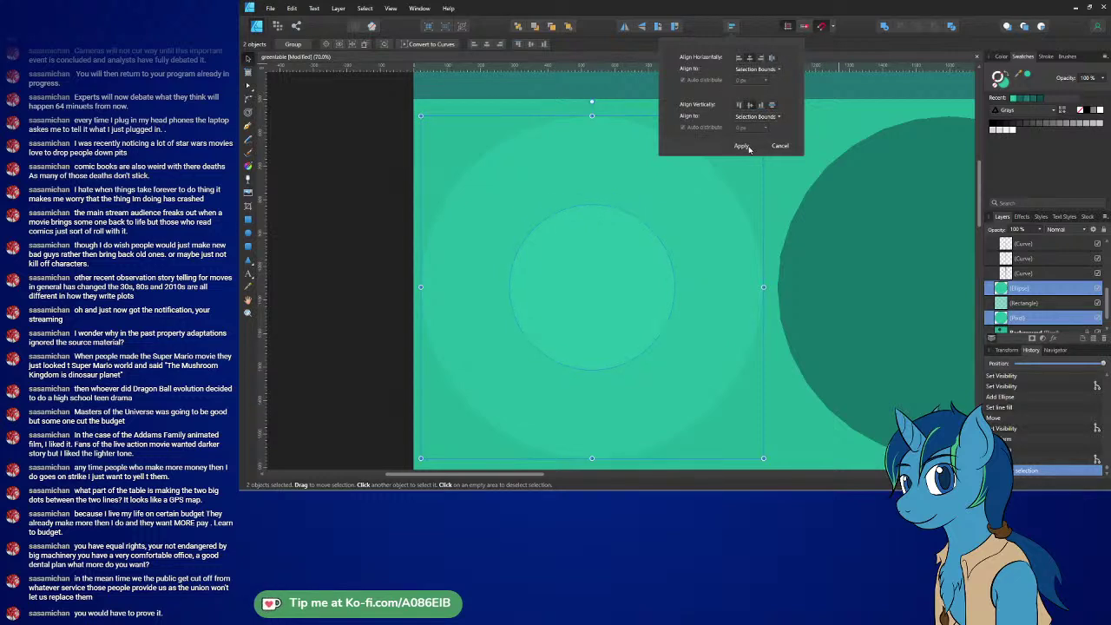
left_click(745, 147)
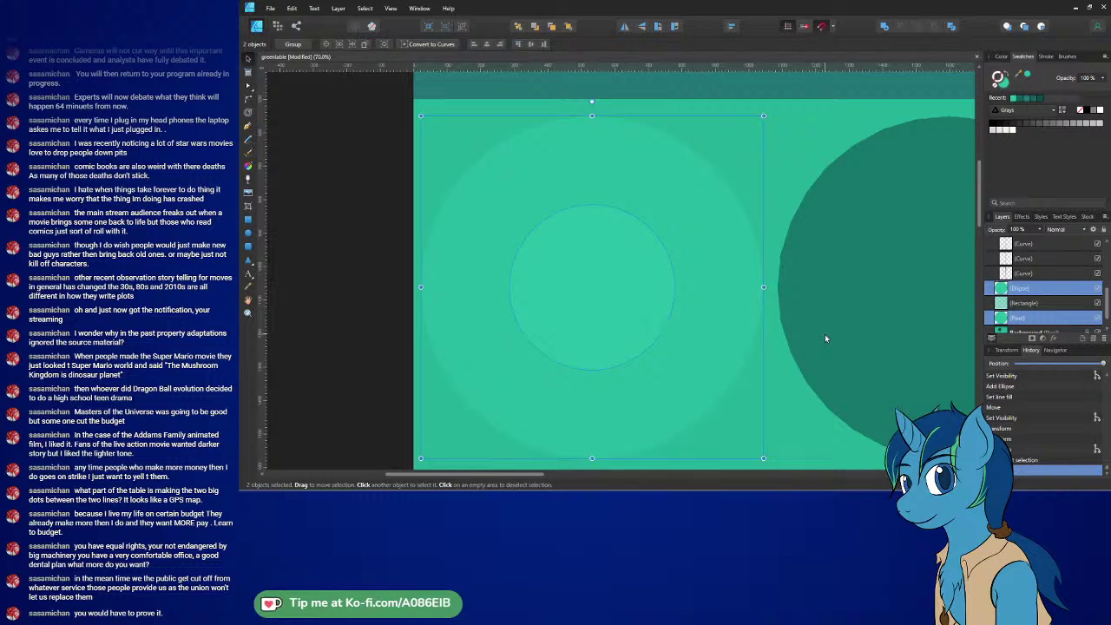
- Enlarge the ellipse from its centre to match the size of the light circle on the pixel layer
left_click(635, 241)
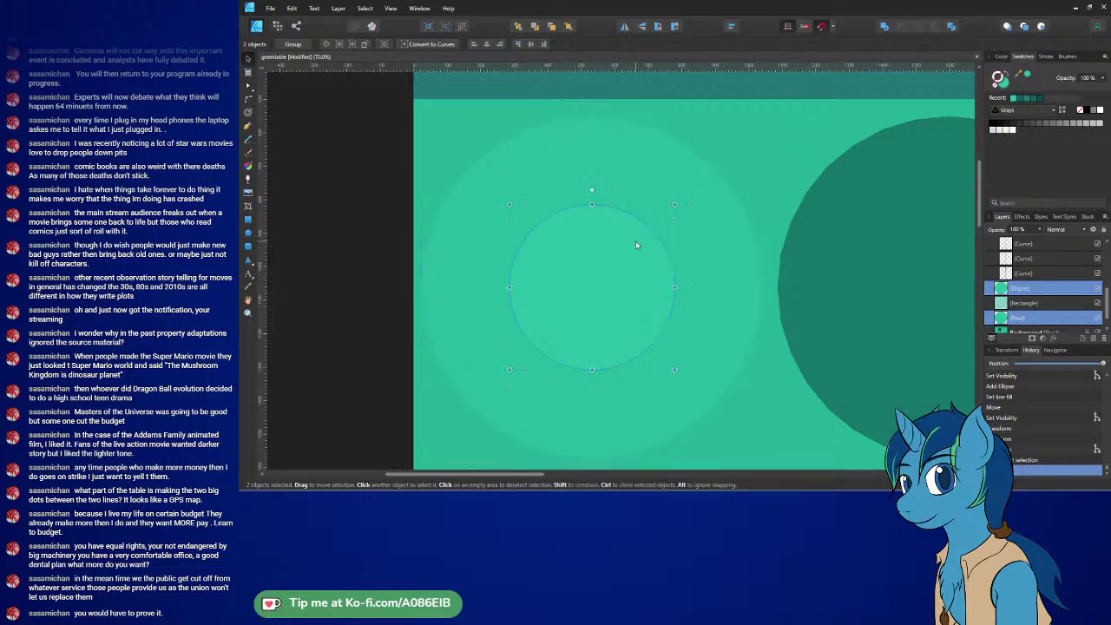
left_click_drag(675, 206, 788, 140)
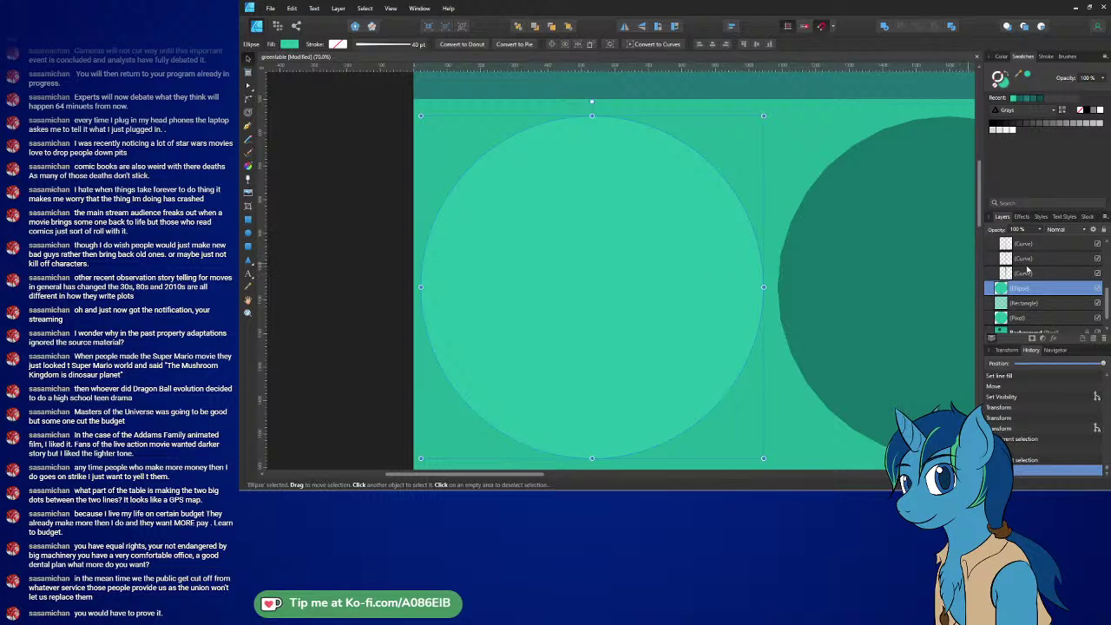
- Hide the pixel layer and move the ellipse to directly beneath the topmost curve in the layer stack, outside that curve
left_click(1097, 318)
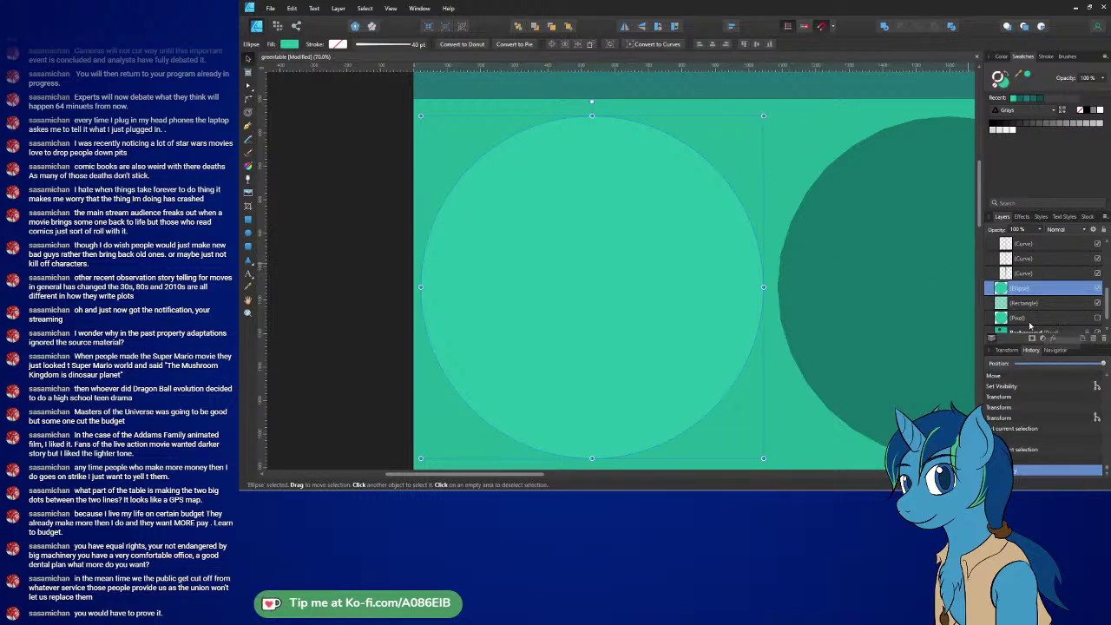
left_click_drag(1037, 293, 1036, 242)
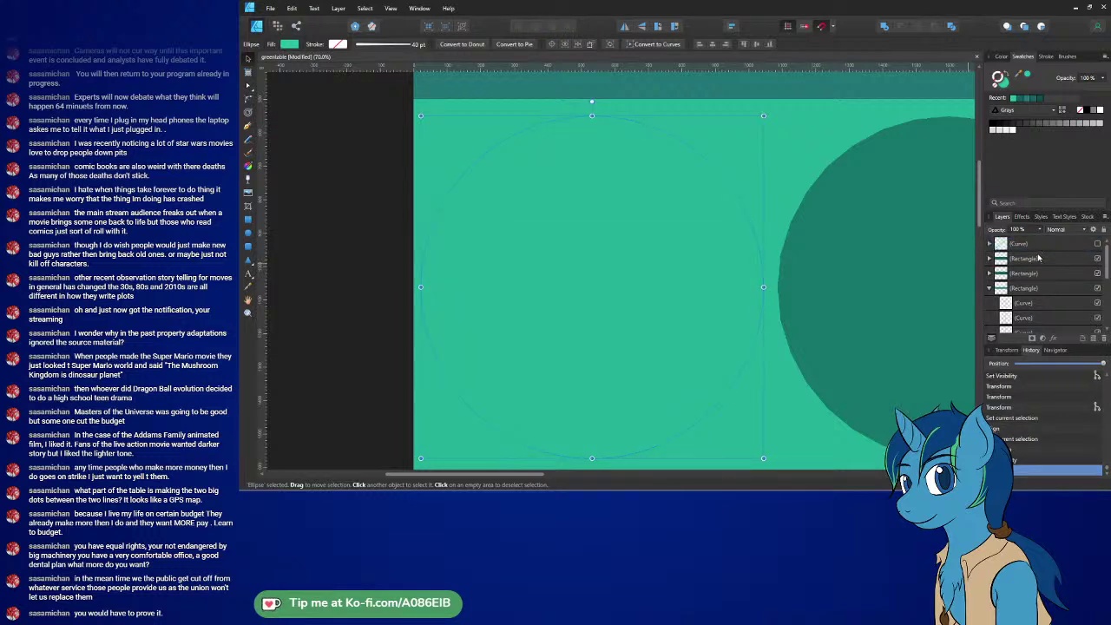
left_click(990, 245)
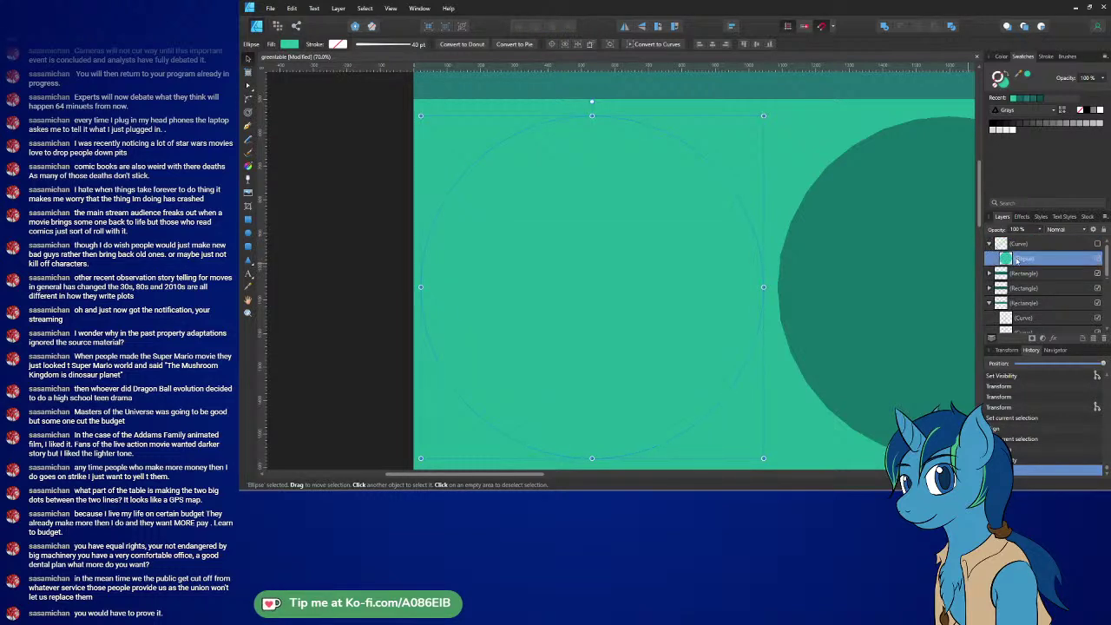
left_click_drag(992, 264, 996, 260)
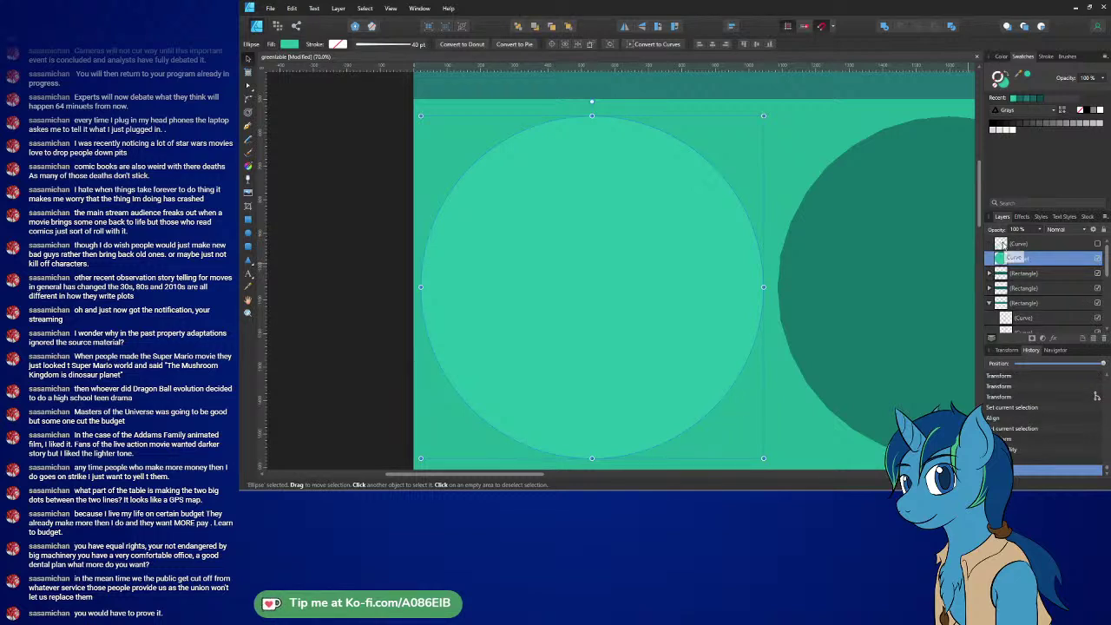
- Show the topmost curve, clear the ellipse's fill and clip the curve inside the ellipse
left_click(1020, 244)
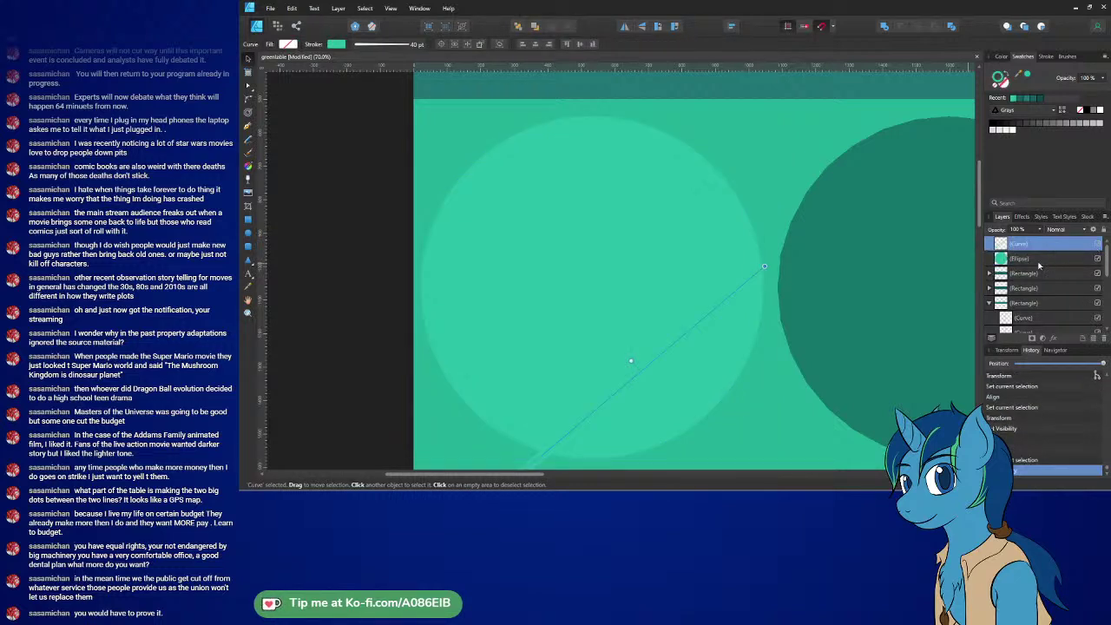
left_click(1007, 260)
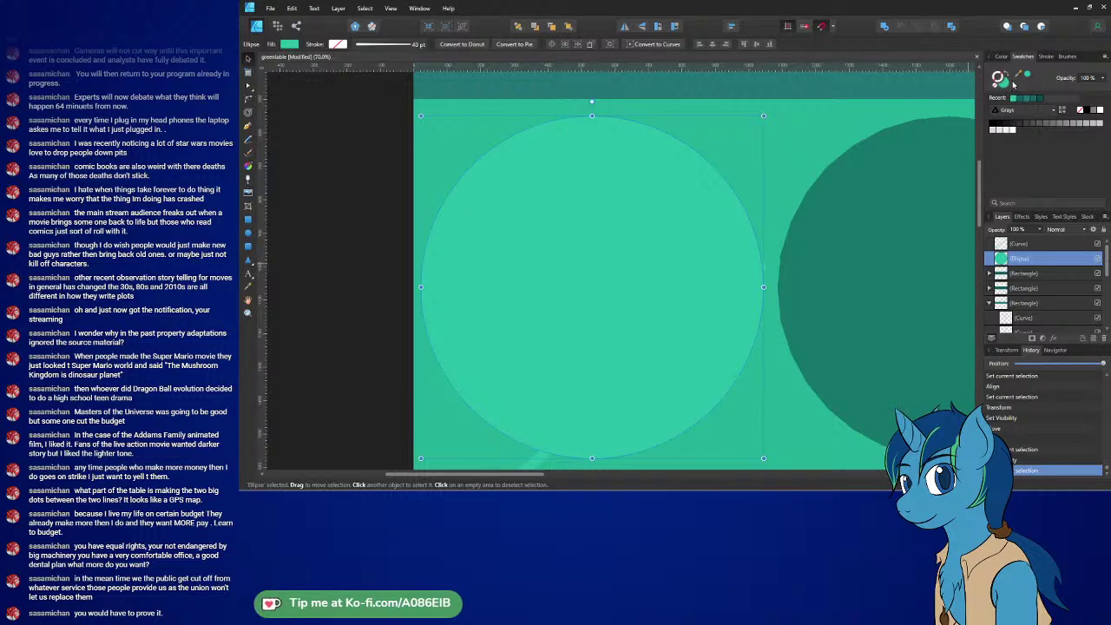
left_click(995, 85)
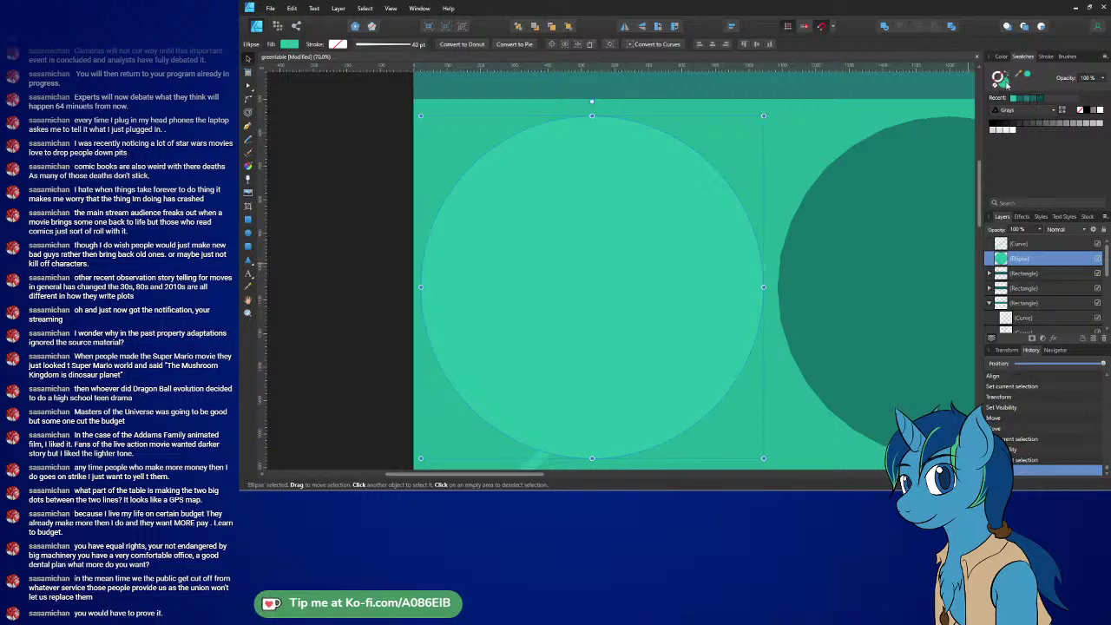
left_click(997, 90)
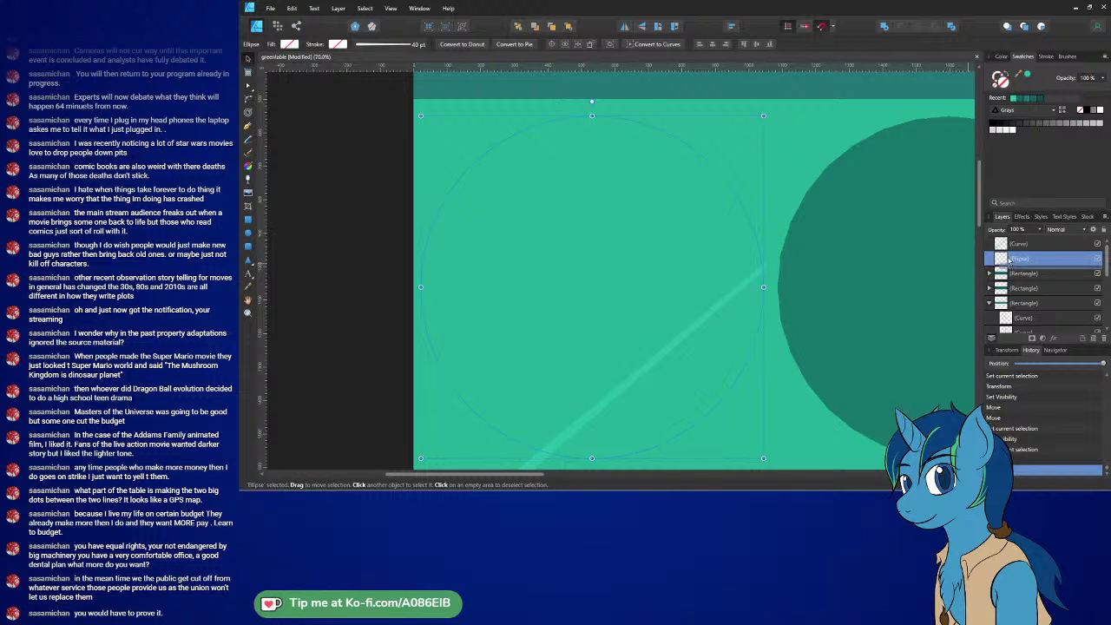
left_click_drag(1008, 264, 1071, 251)
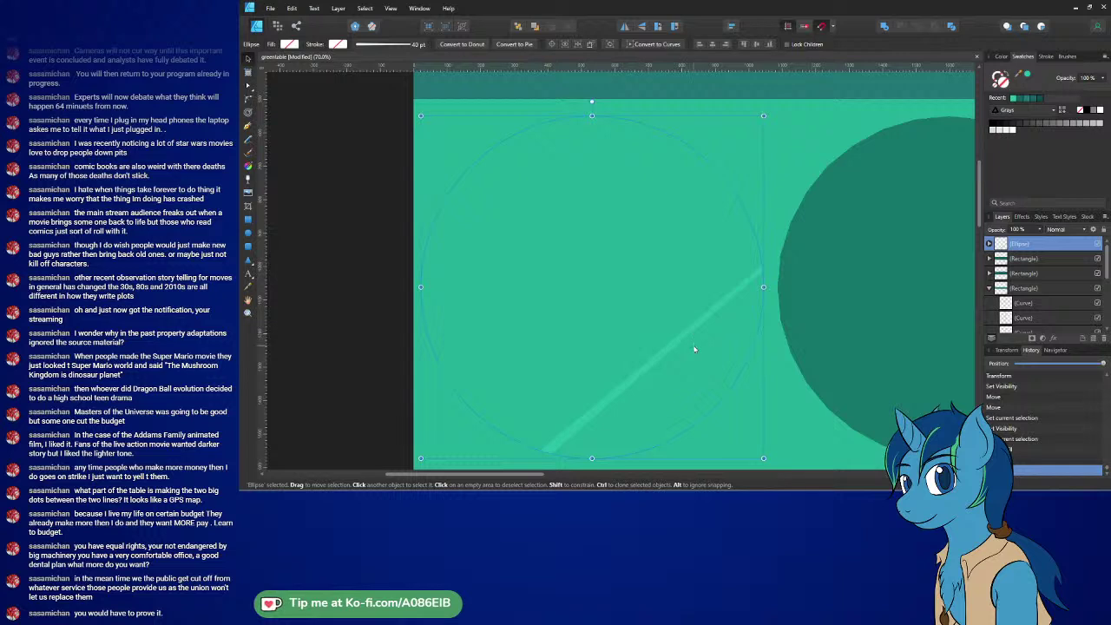
- Bend the clipped line into a gentle S with the Node tool, pulling in its lower end and swinging the upper end's handle downward
left_click(988, 244)
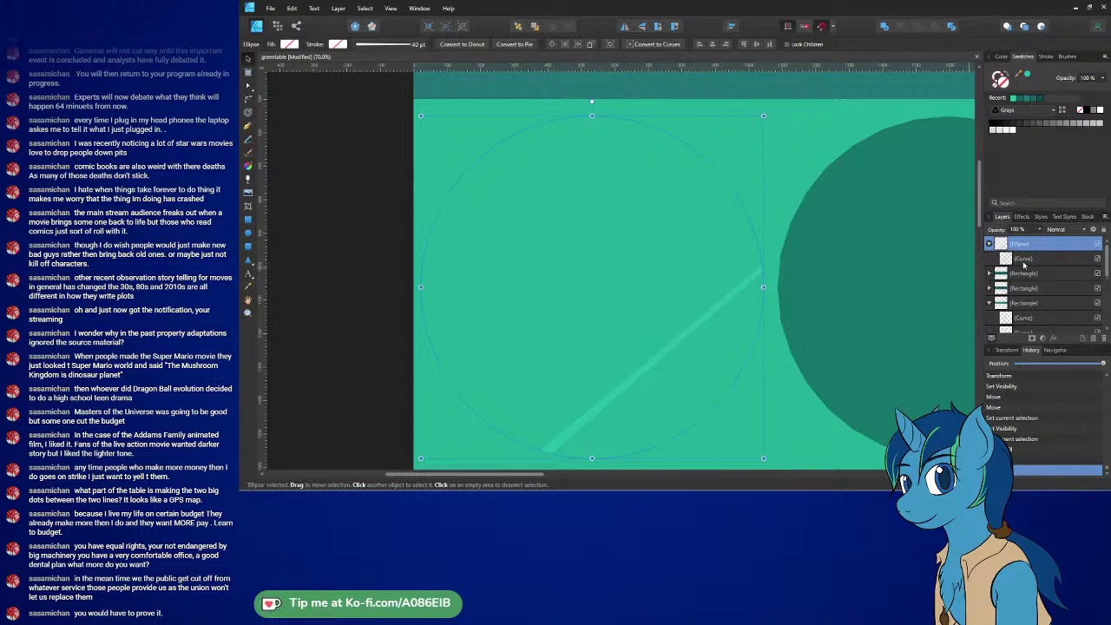
left_click(1024, 258)
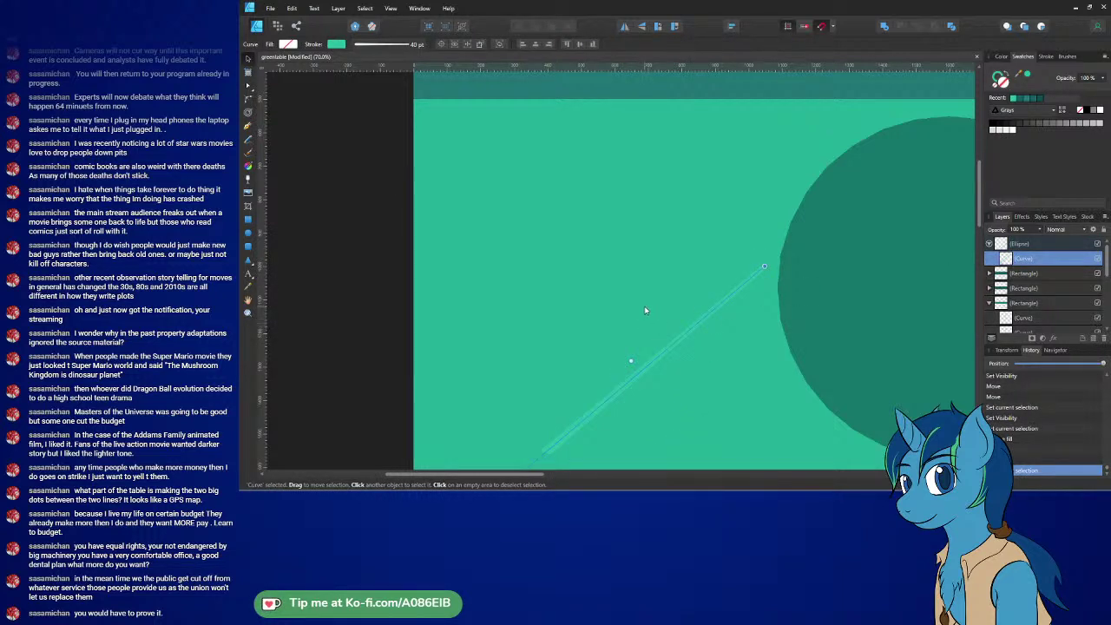
left_click(248, 85)
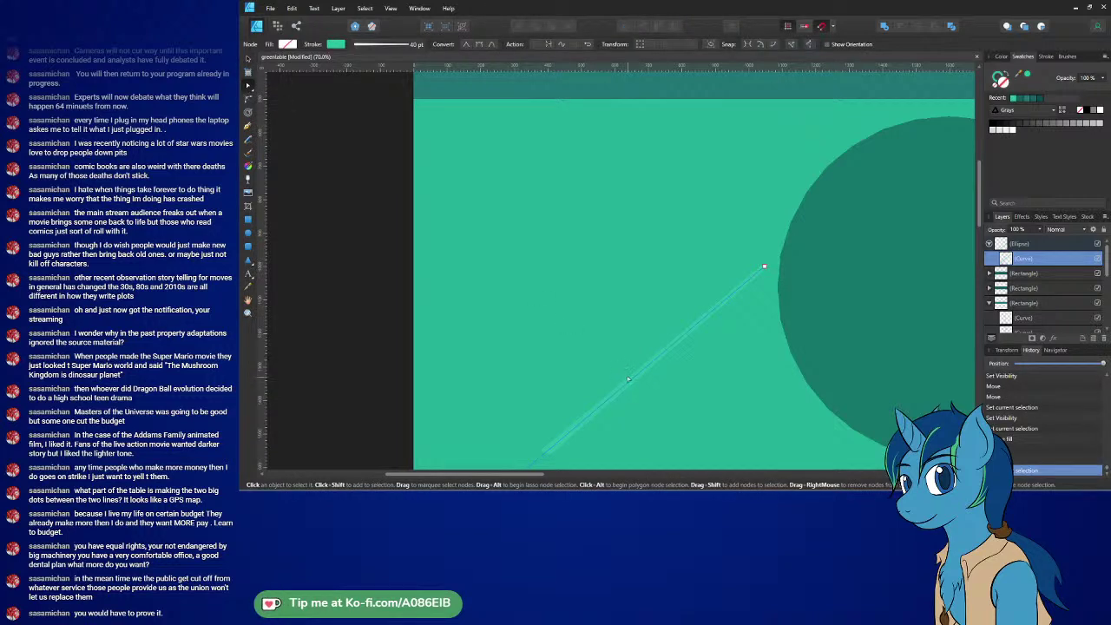
left_click_drag(627, 381, 608, 345)
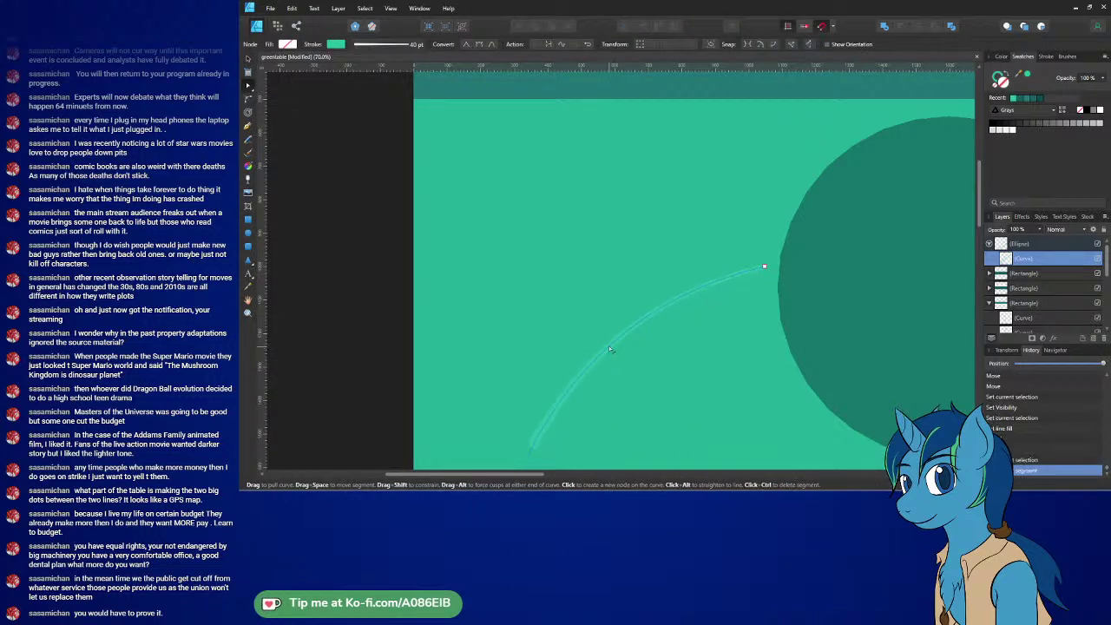
scroll(609, 345, "down", 3)
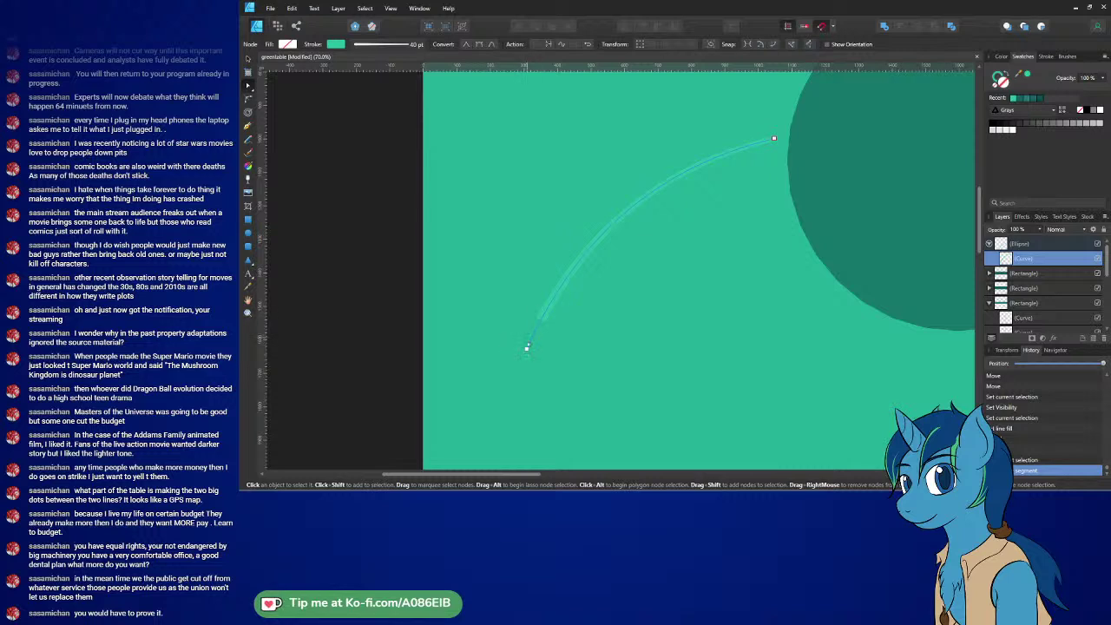
left_click_drag(527, 347, 541, 330)
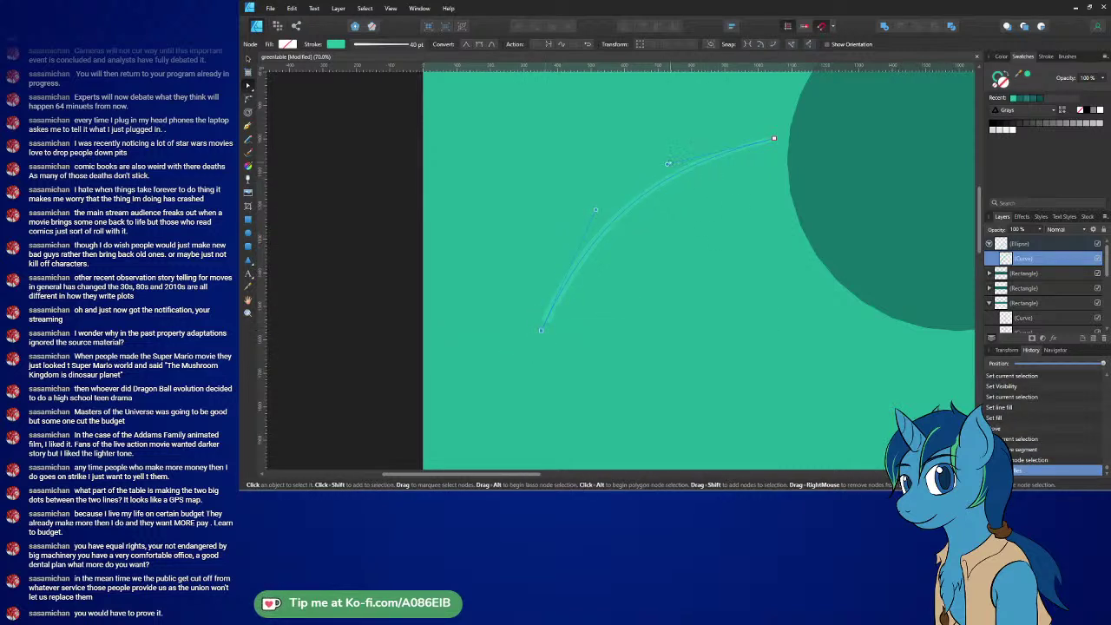
left_click_drag(666, 167, 737, 241)
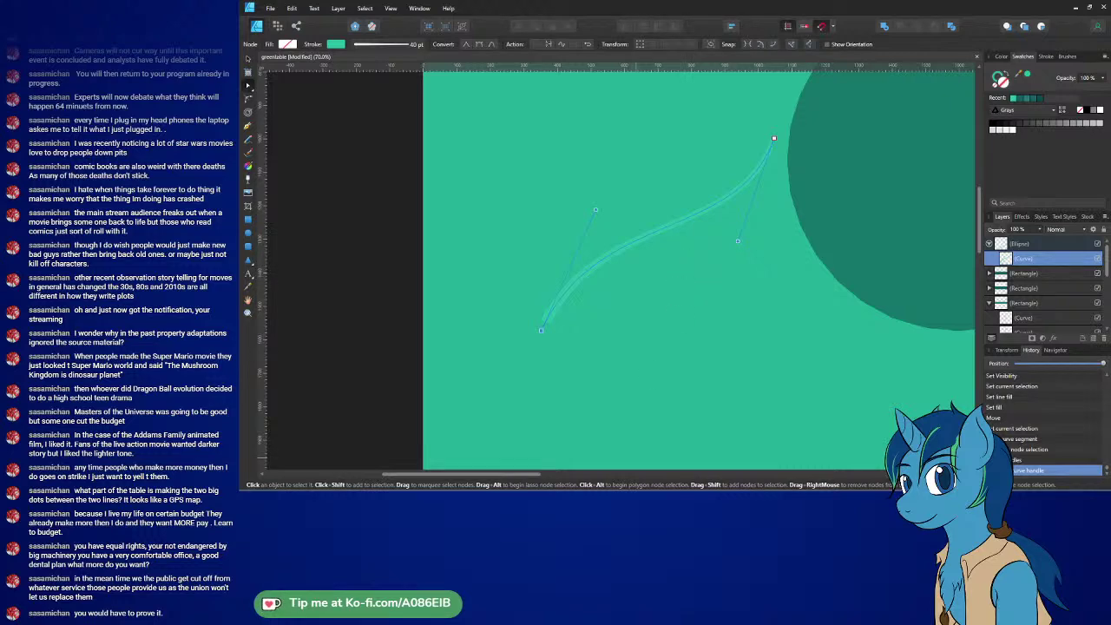
- Check the table reference in Blender, and add a middle node to the curve in Affinity Designer, rotating its handles into a sharper bend
key("alt+Tab")
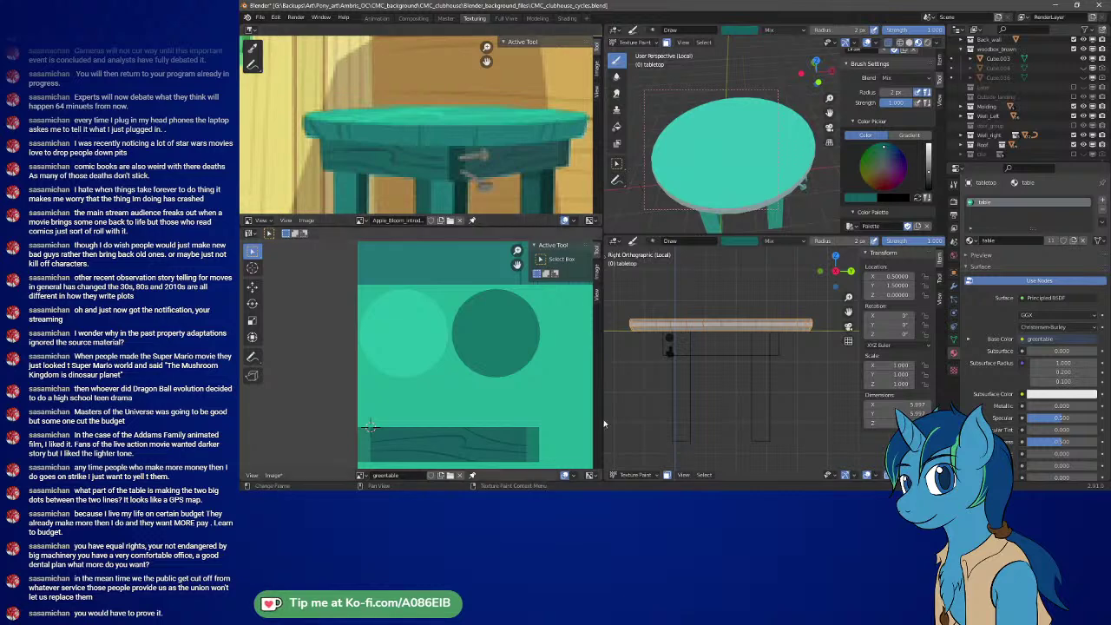
key("alt+Tab")
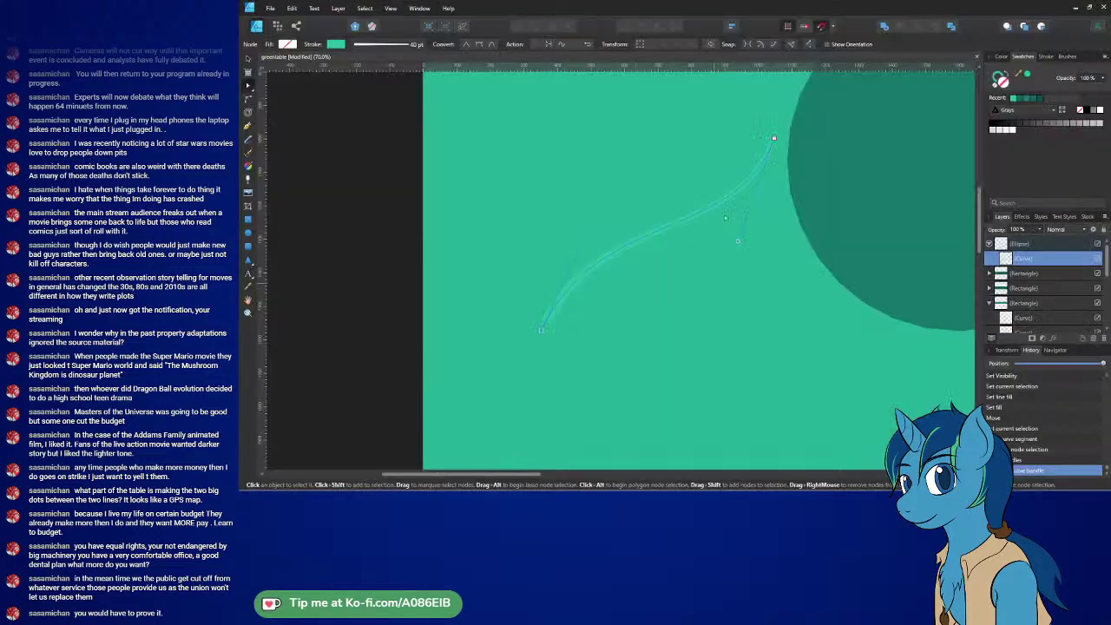
left_click(662, 232)
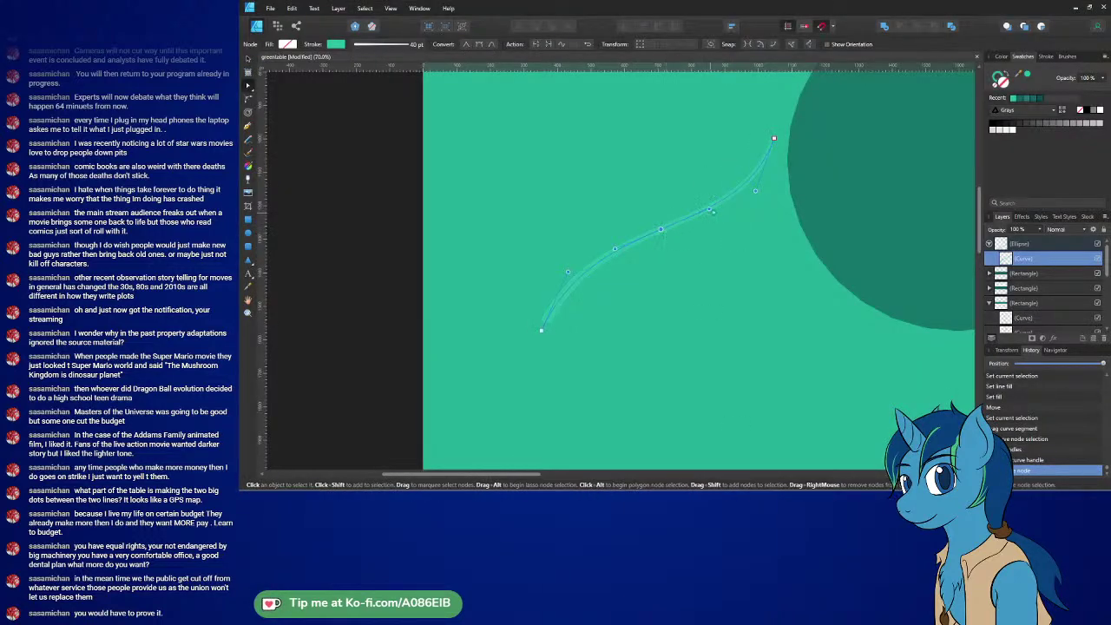
left_click_drag(615, 249, 635, 286)
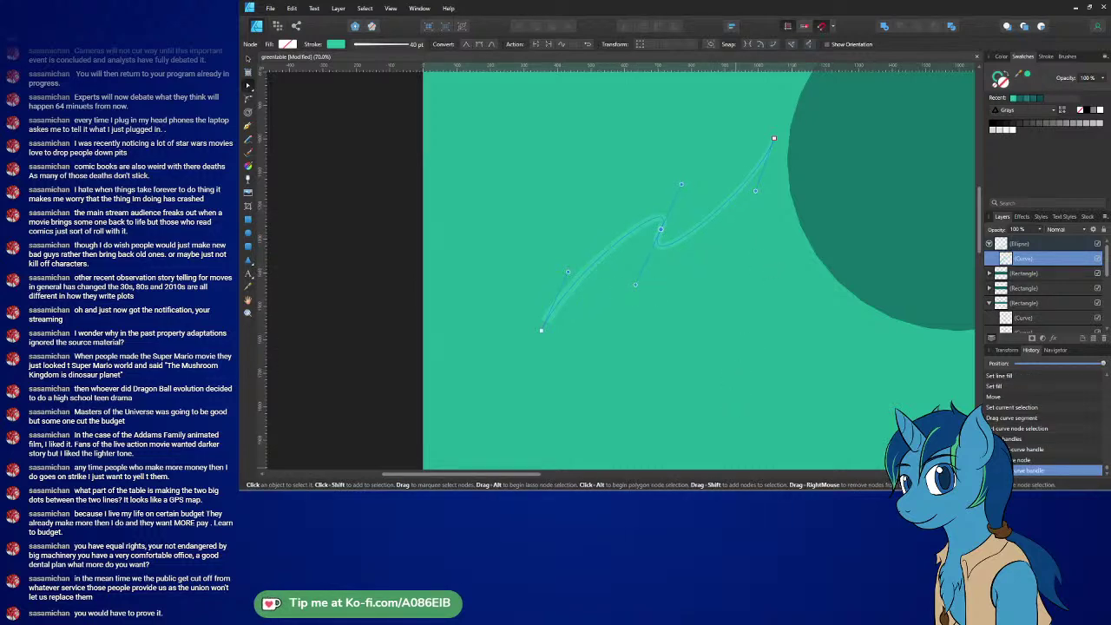
- Recheck the reference in Blender, and back in Affinity Designer raise the curve's upper end and swing the middle node's lower handle outward
key("alt+Tab")
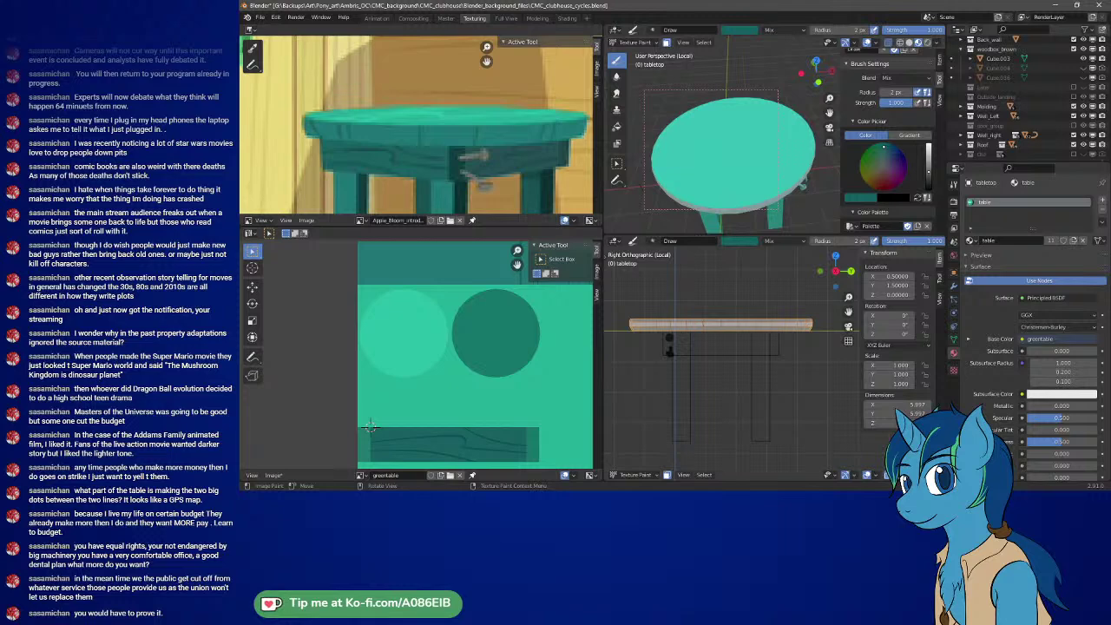
key("alt+Tab")
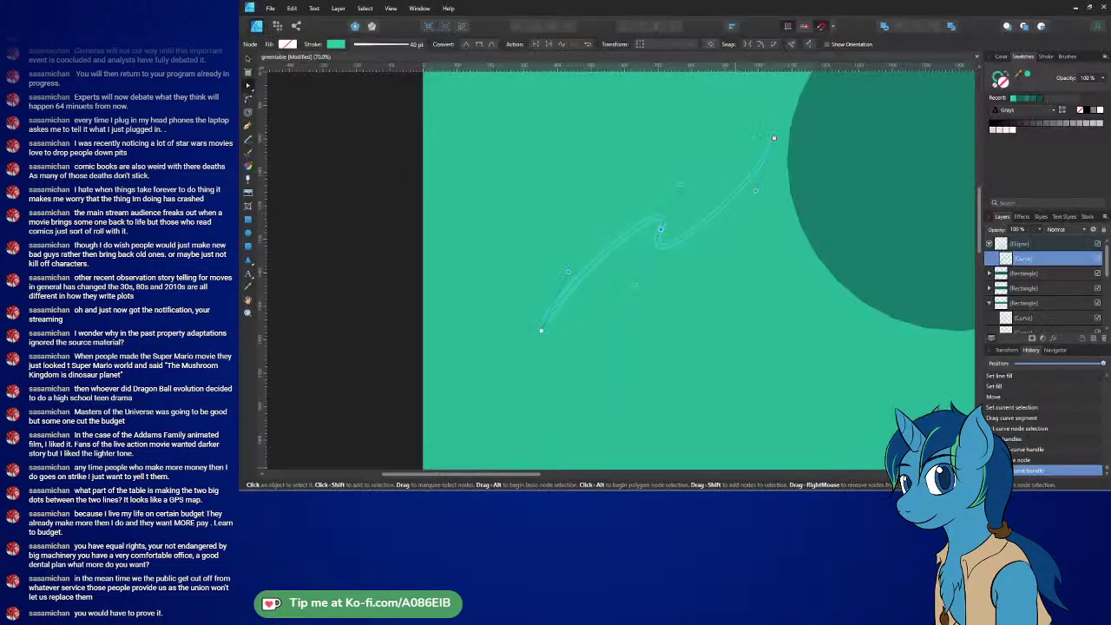
middle_click_drag(792, 135, 760, 221)
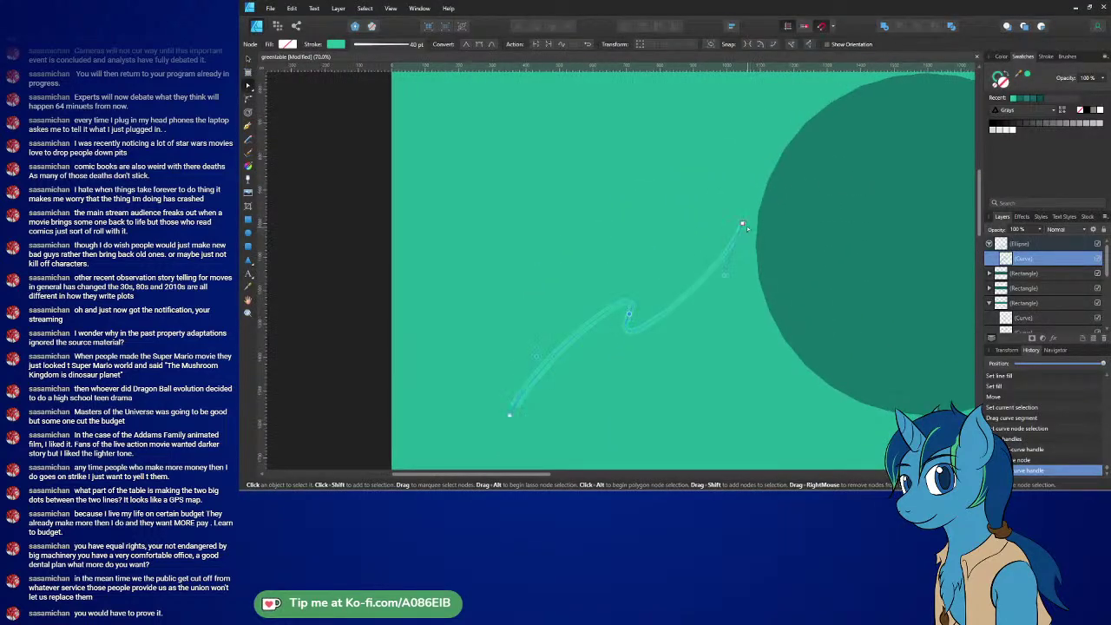
left_click_drag(743, 225, 737, 190)
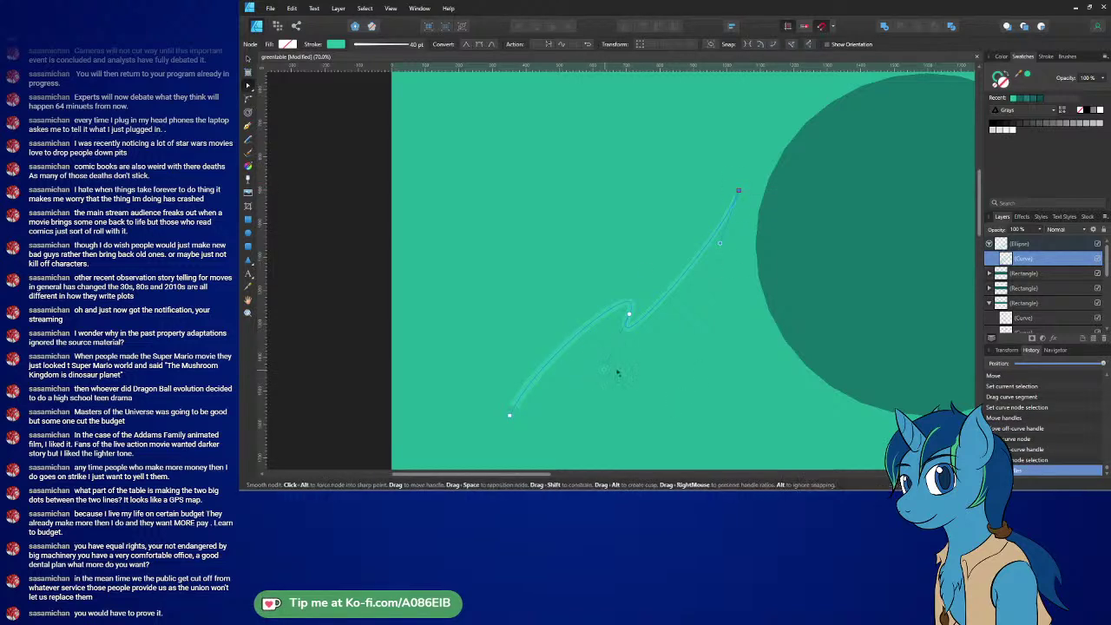
left_click_drag(605, 366, 669, 361)
- Refine the wave by adjusting the handles of the middle and both end nodes and shifting the middle node slightly up and left
left_click(628, 313)
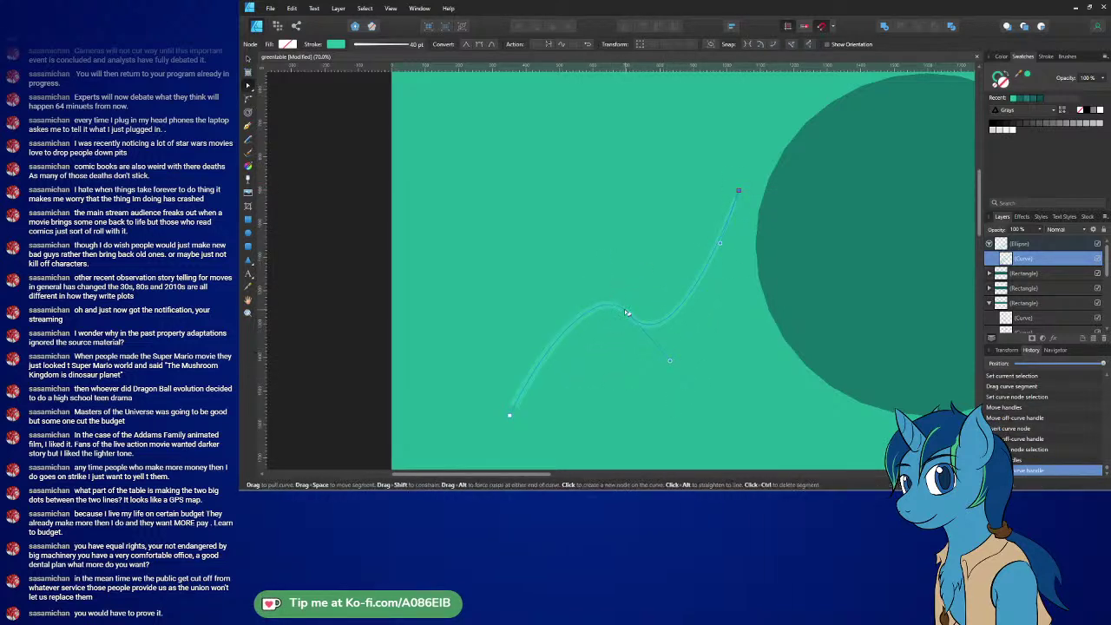
left_click_drag(595, 276, 599, 240)
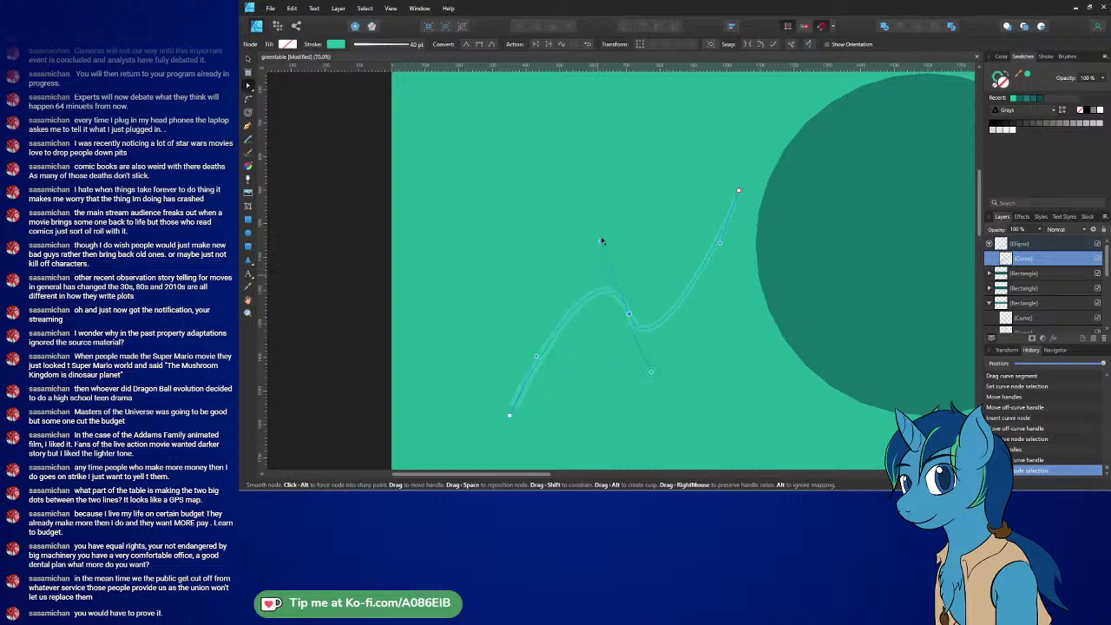
left_click(533, 353)
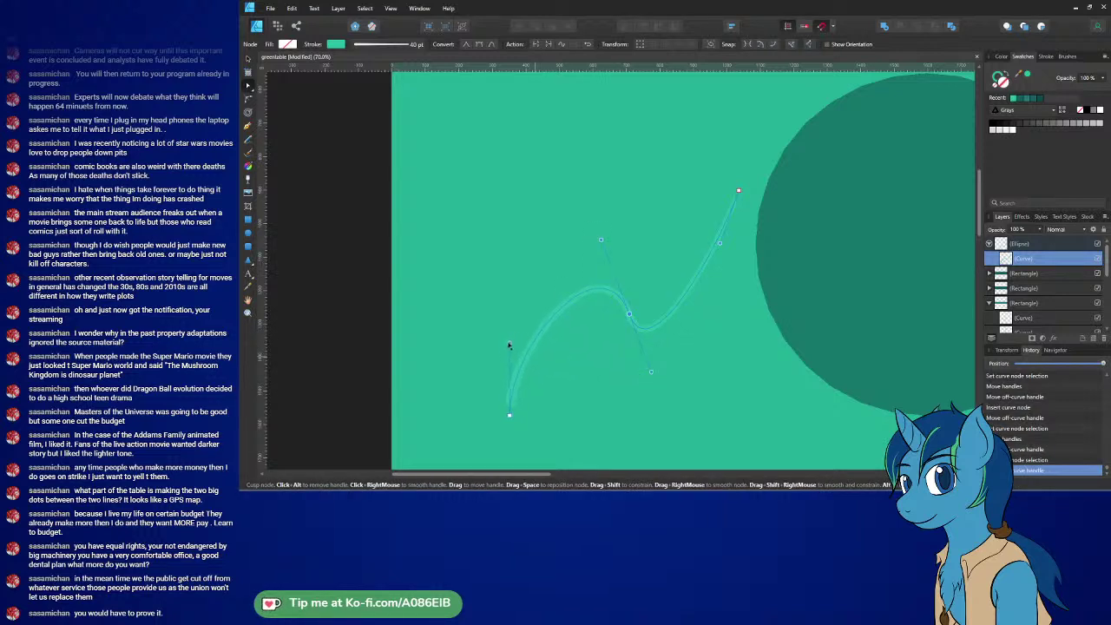
left_click_drag(630, 318, 617, 304)
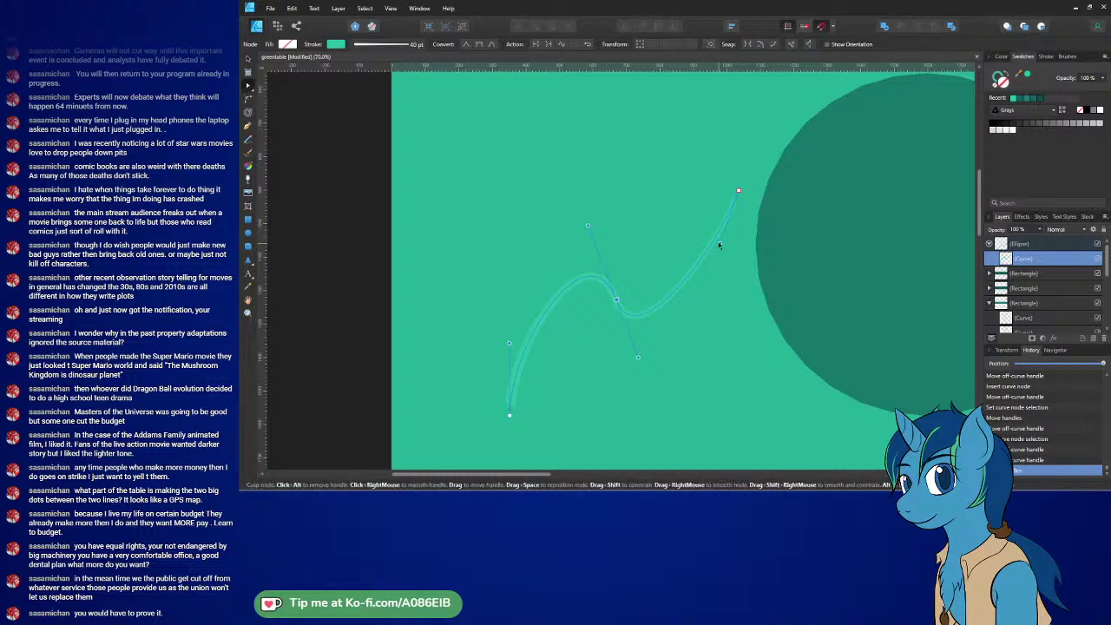
left_click_drag(719, 243, 748, 253)
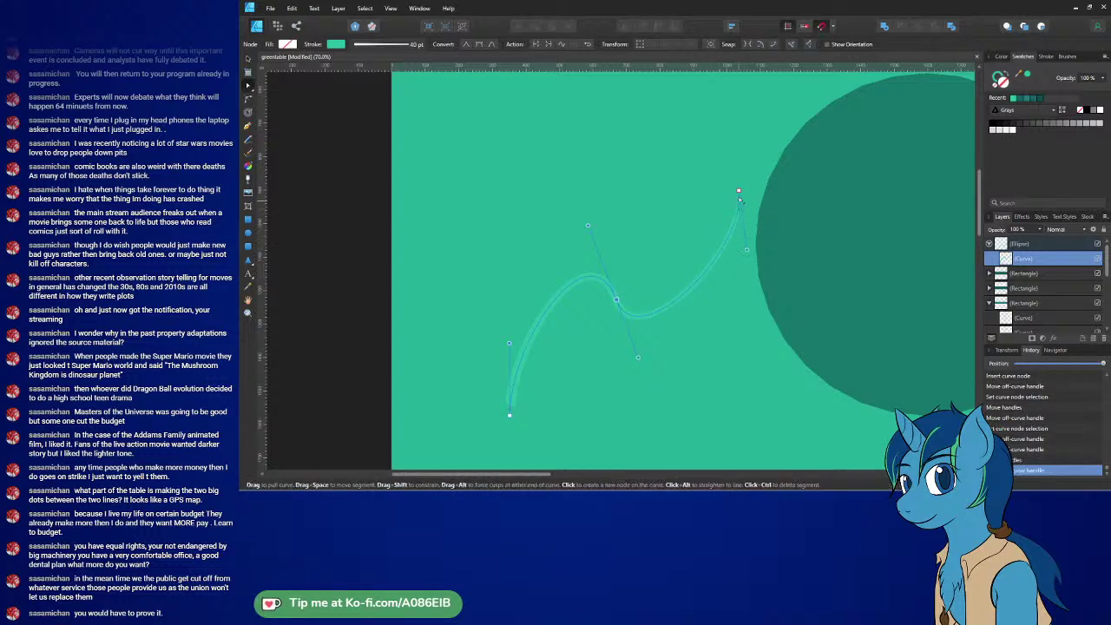
- Extend the curve's upper end further upward, swing its handle outward, and flatten the middle node's bend
left_click_drag(739, 193, 728, 144)
left_click_drag(733, 199, 756, 231)
left_click_drag(636, 356, 648, 346)
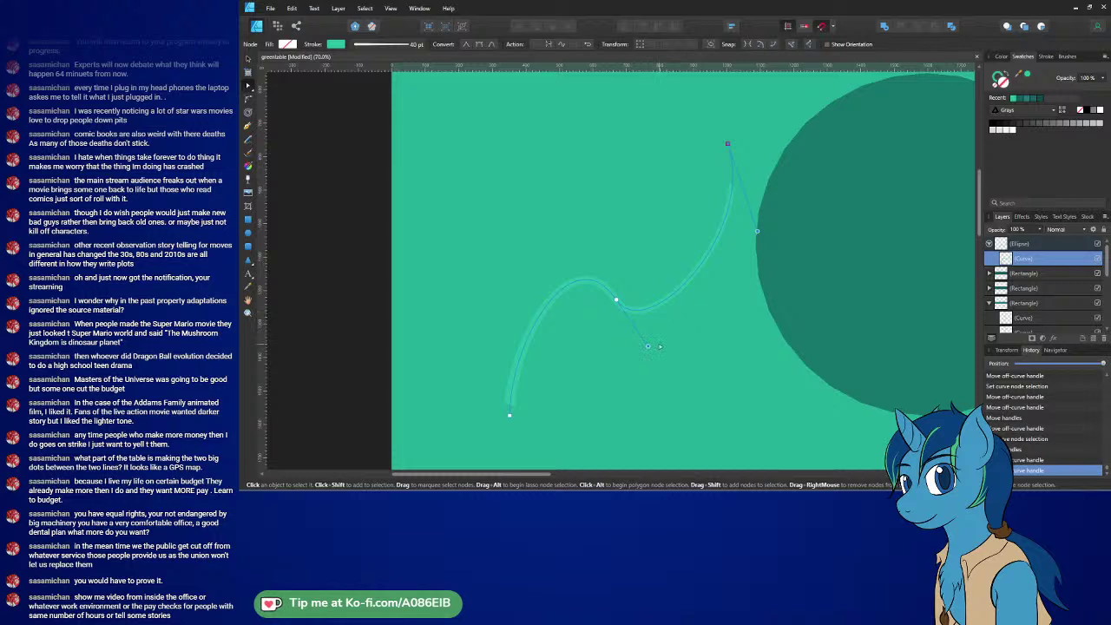
left_click(645, 346)
key("v")
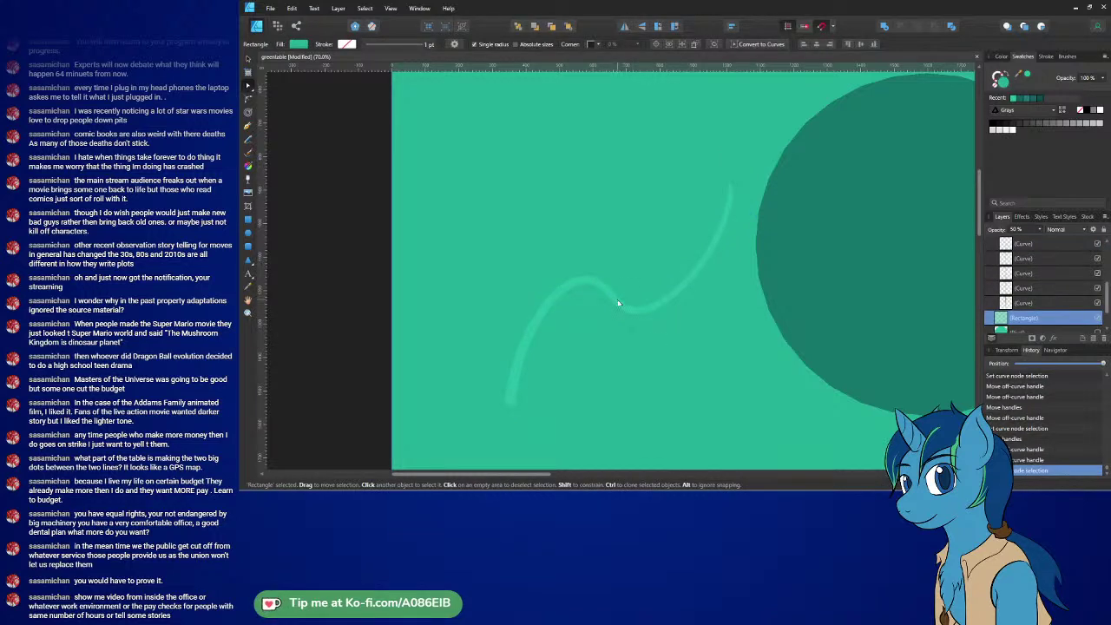
- Reselect the wavy curve, lengthen the middle node's lower handle and tilt the lower end's handle outward to round the bends
left_click(643, 336)
double_click(634, 312)
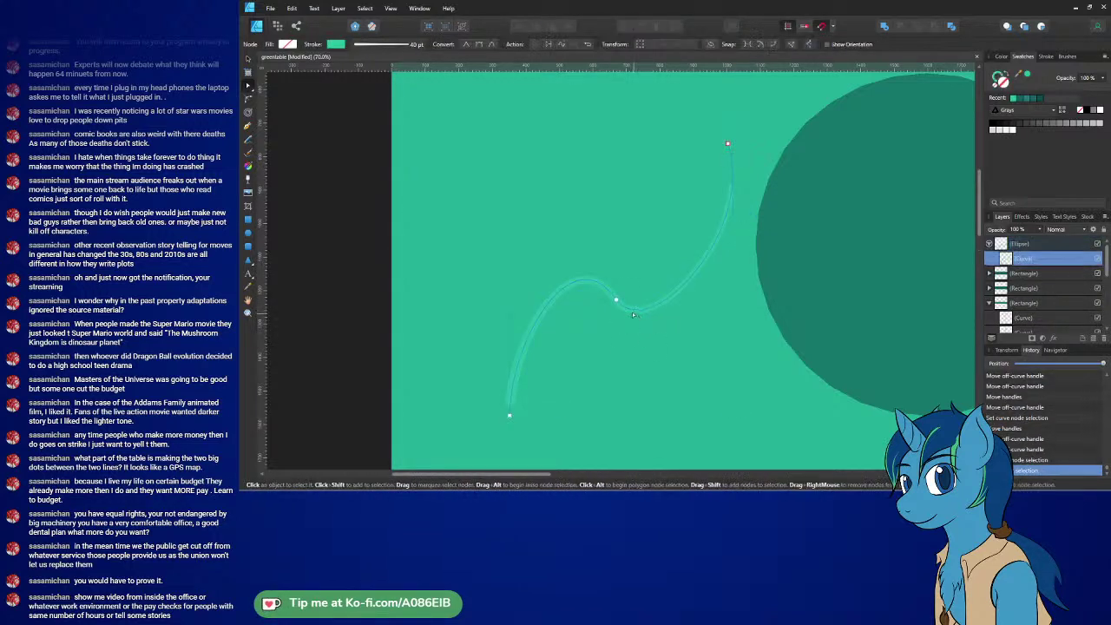
left_click_drag(640, 290, 641, 293)
left_click_drag(642, 346, 665, 355)
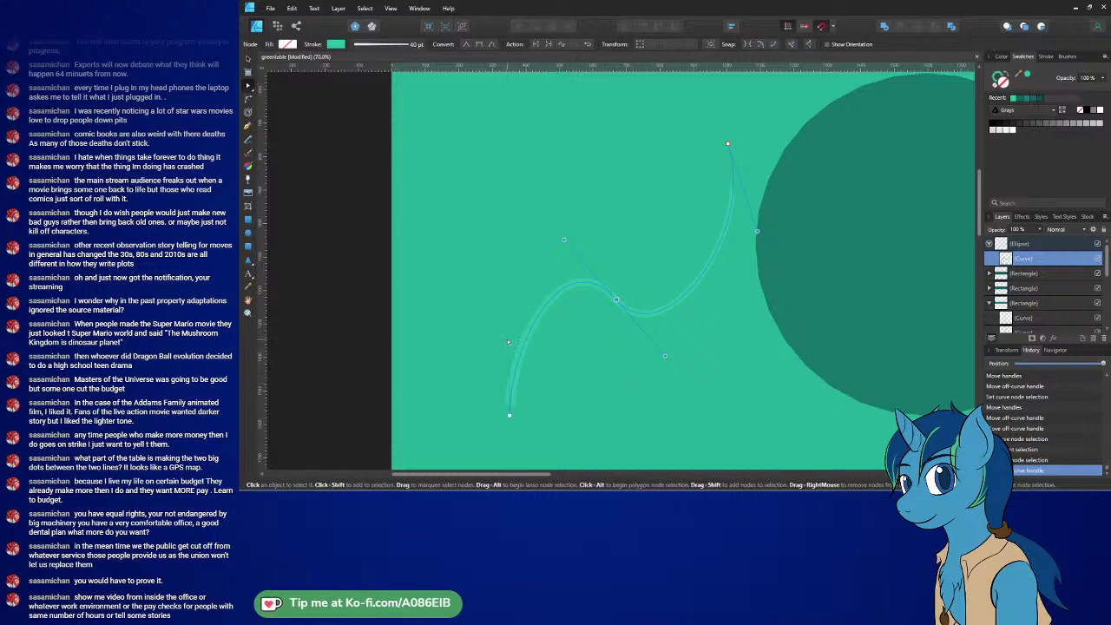
left_click_drag(508, 342, 488, 345)
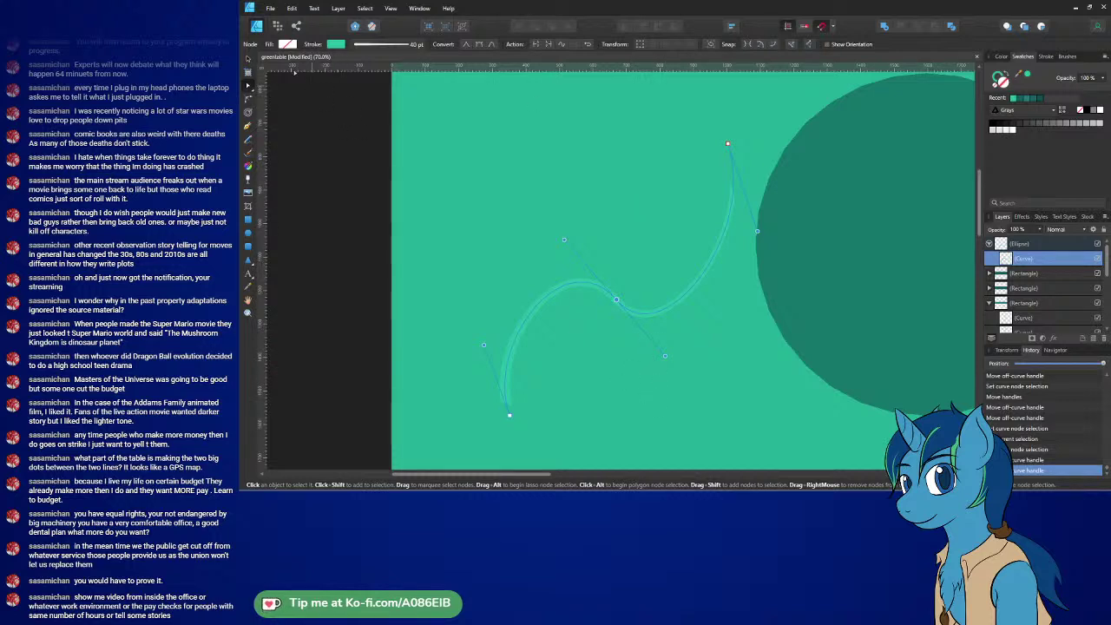
- Export the whole greentable document as a 4096 × 4096 px PNG, switch to Blender and reload the greentable image there
left_click(270, 8)
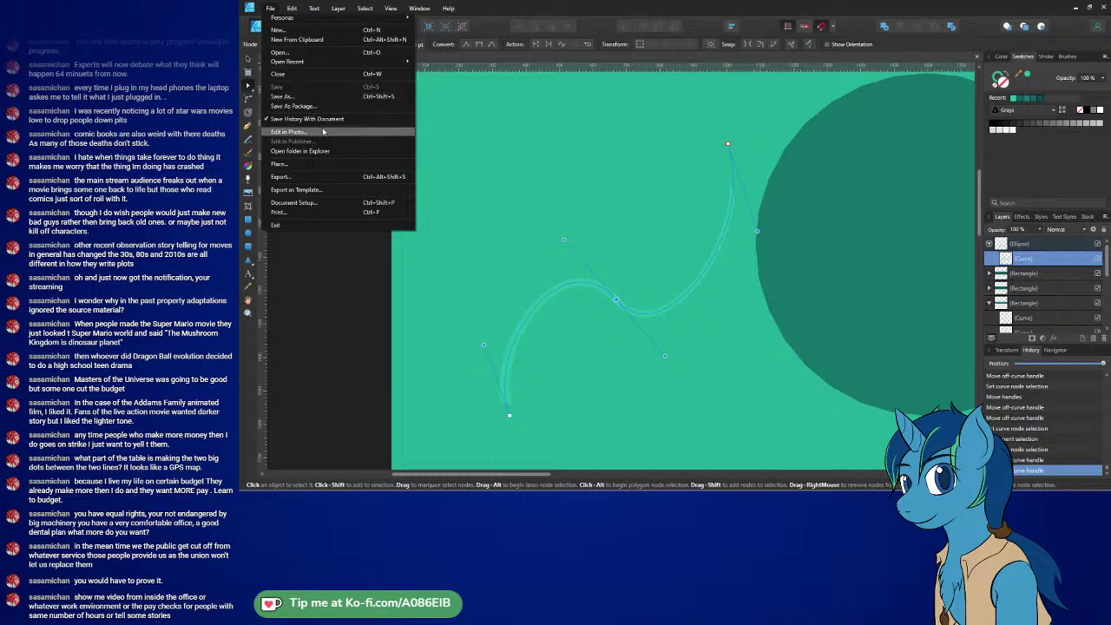
left_click(308, 177)
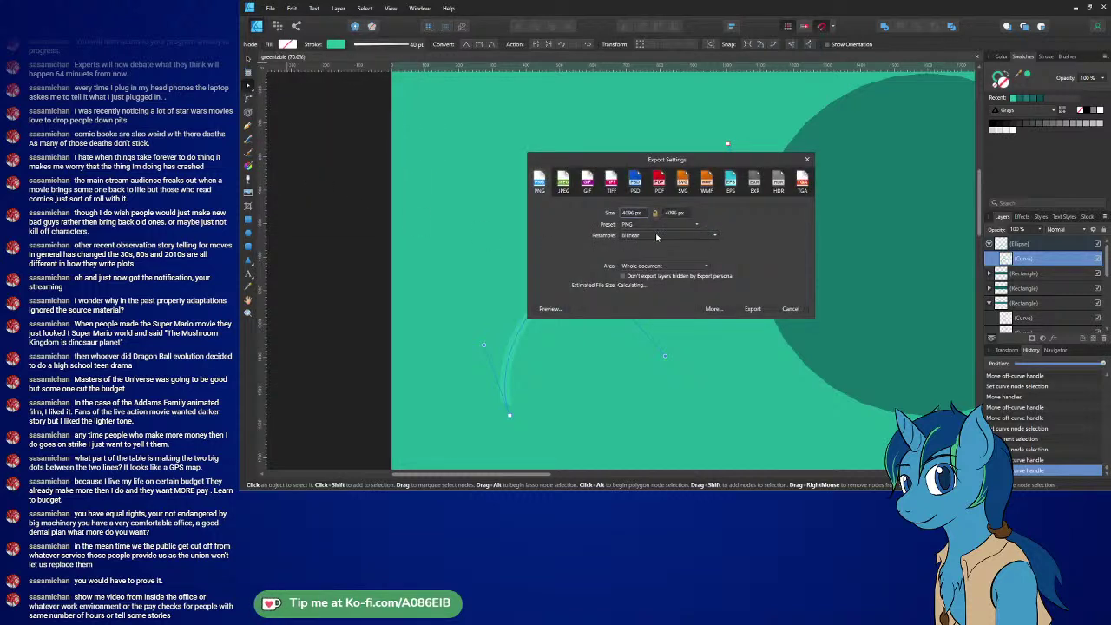
left_click(751, 309)
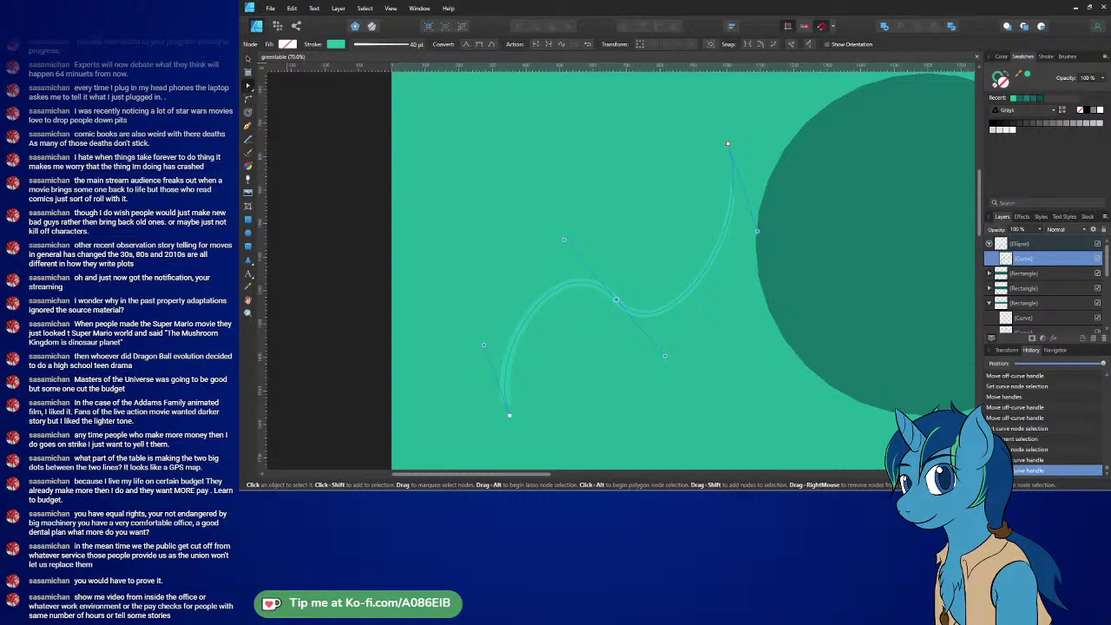
key("alt+Tab")
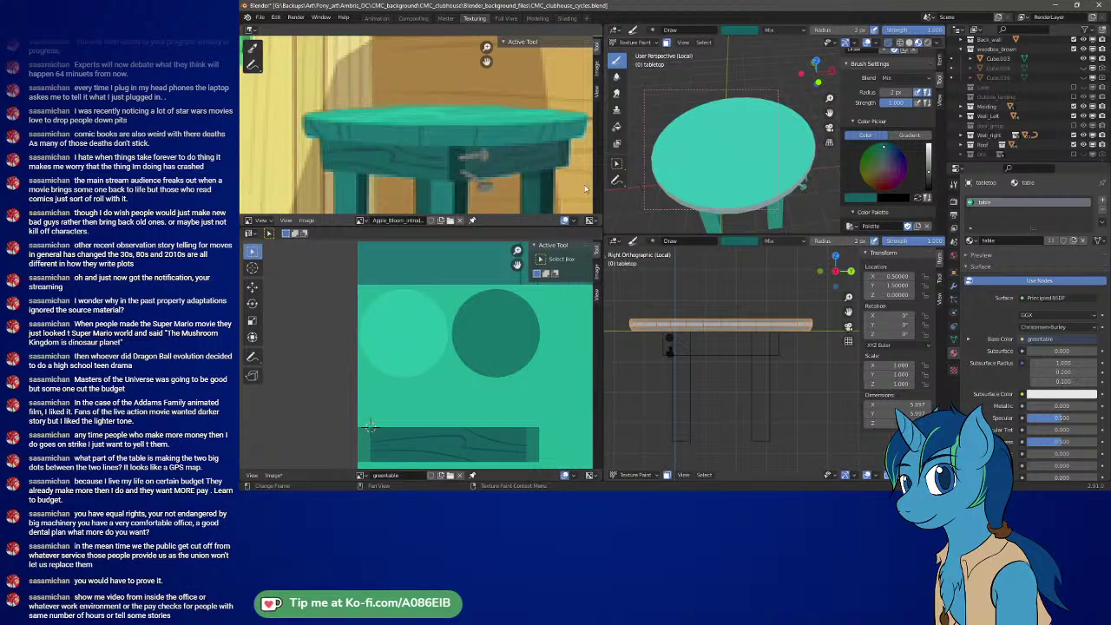
left_click(274, 476)
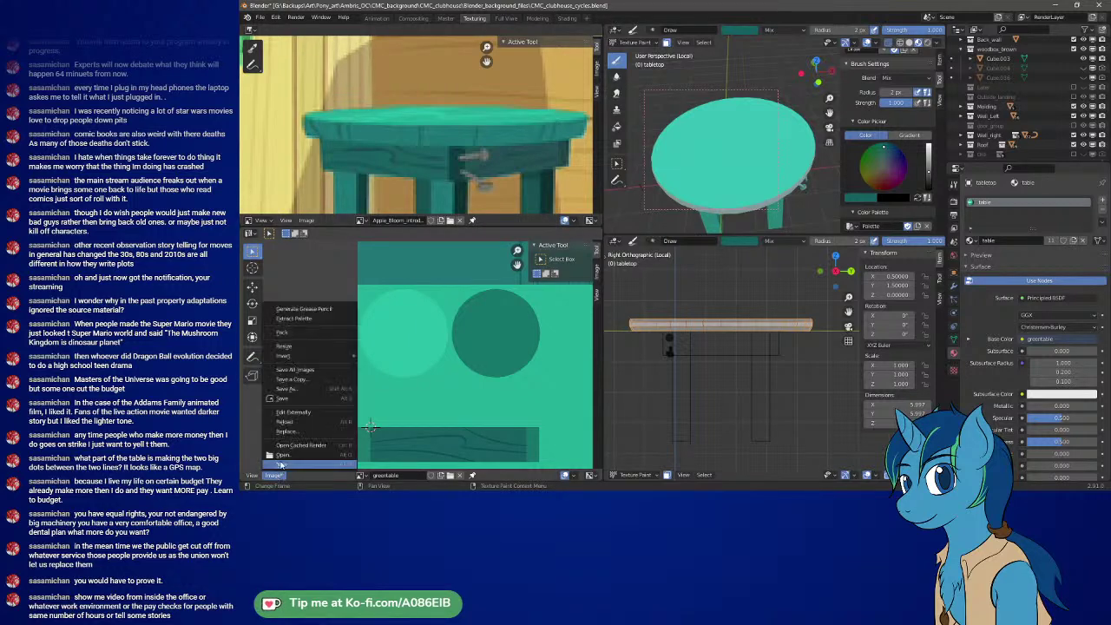
left_click(290, 422)
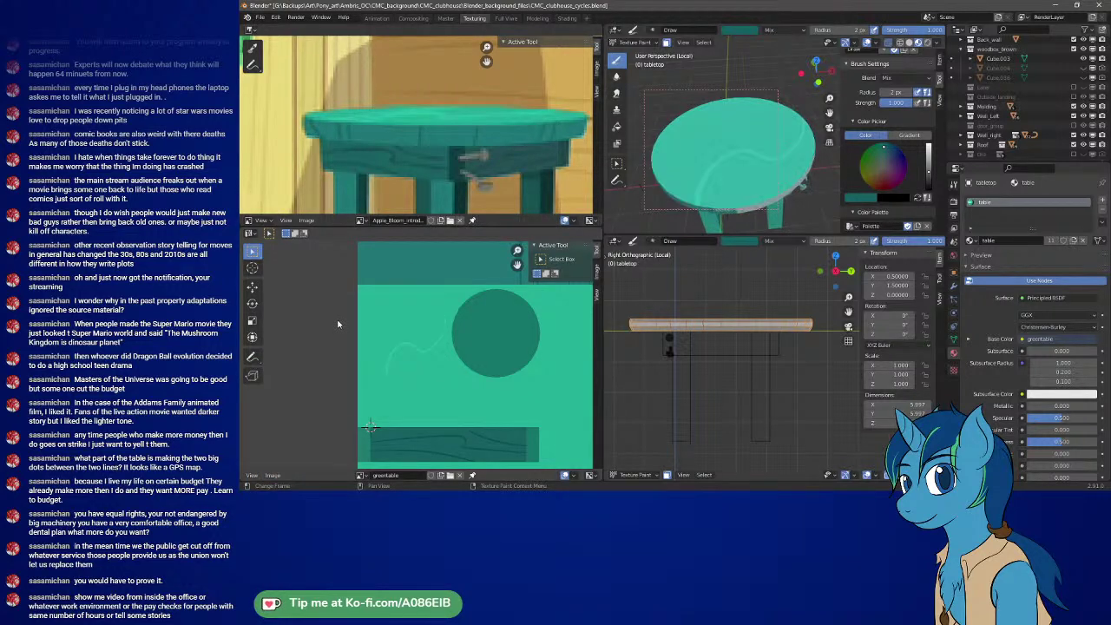
- View the table from a low side angle and switch the tabletop from Texture Paint to Object Mode to check the grain line
middle_click_drag(748, 182, 683, 126)
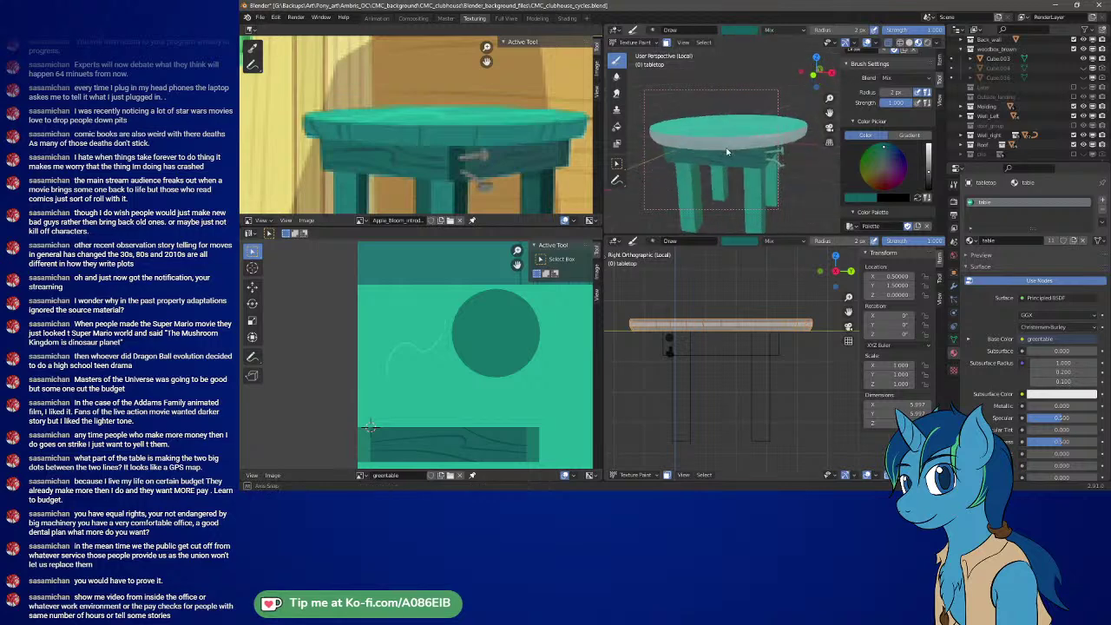
left_click(631, 42)
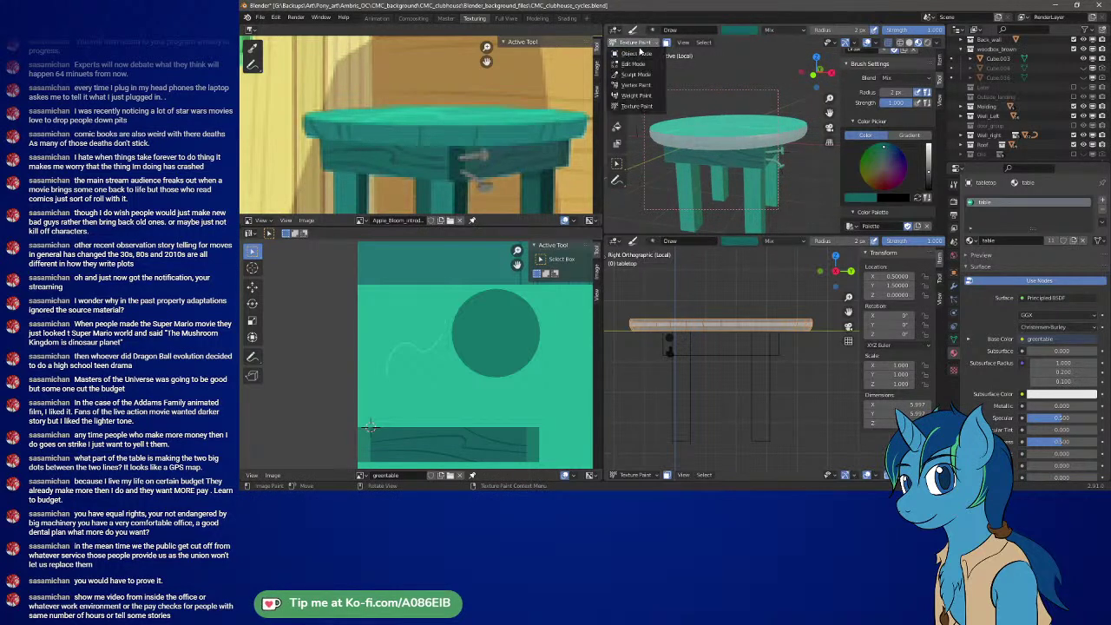
left_click(633, 54)
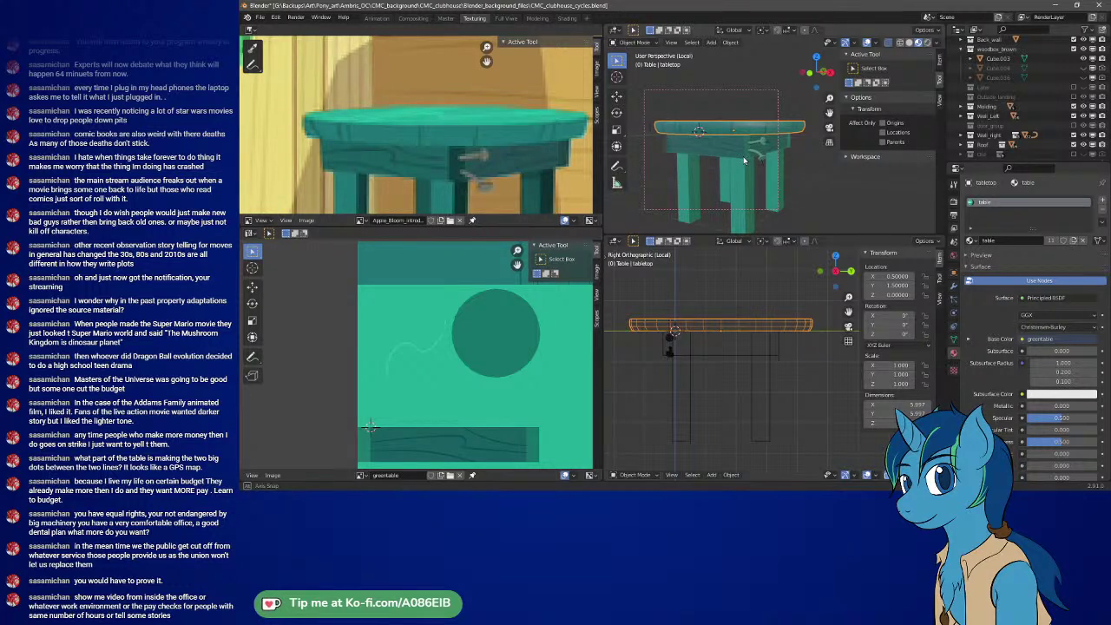
middle_click_drag(744, 161, 742, 166)
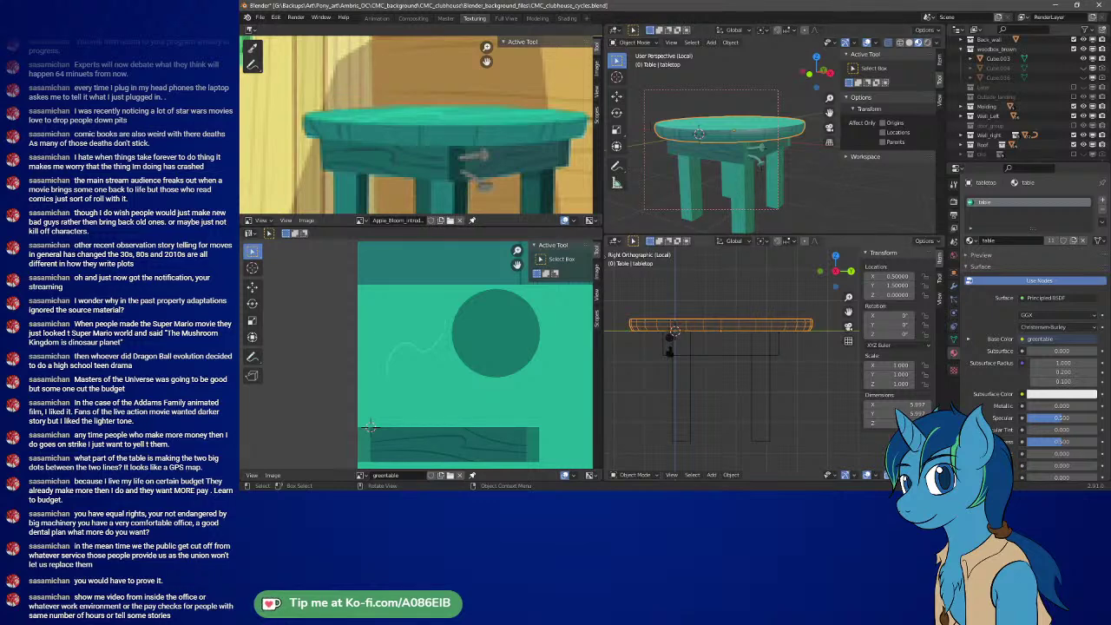
- Back in Affinity Designer, shift the wavy curve's lower end node slightly right and compare with the reference in Blender
key("alt+Tab")
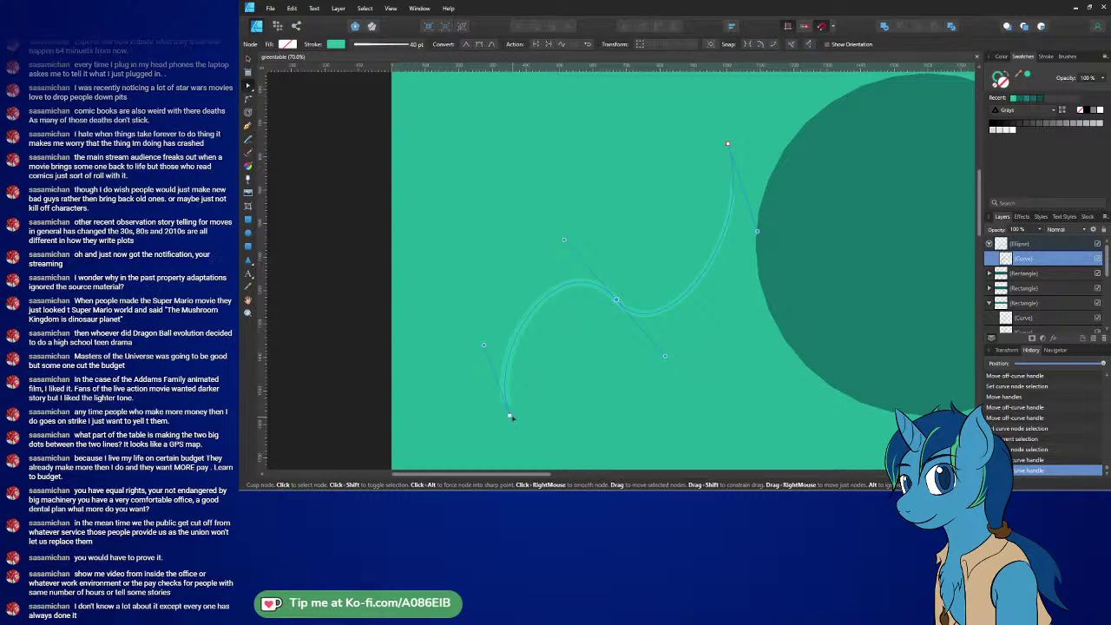
left_click_drag(512, 417, 526, 420)
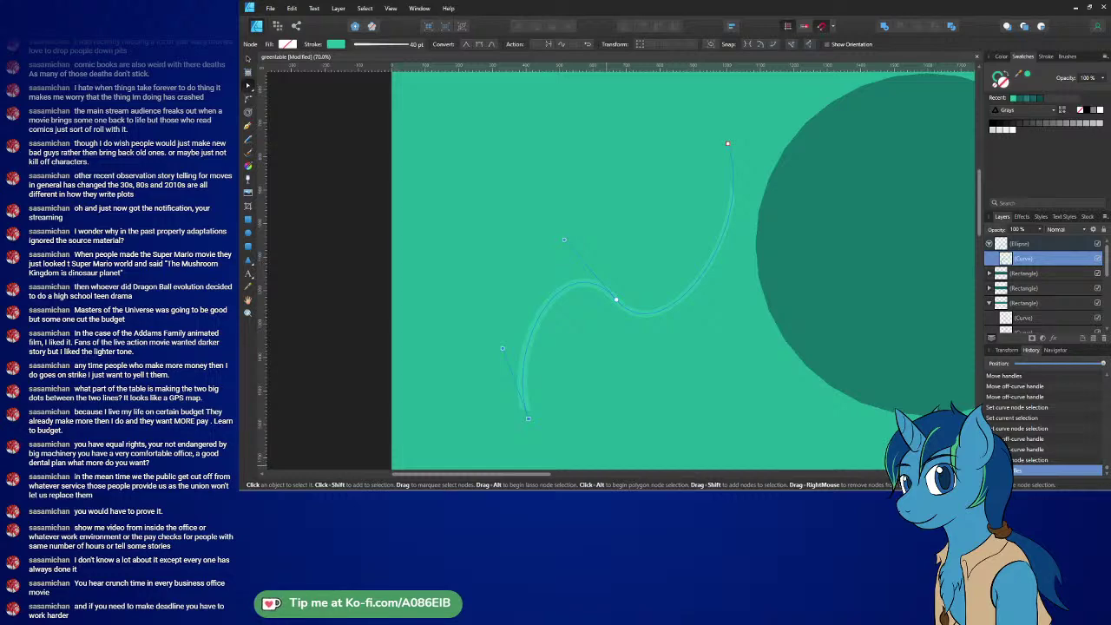
key("alt+Tab")
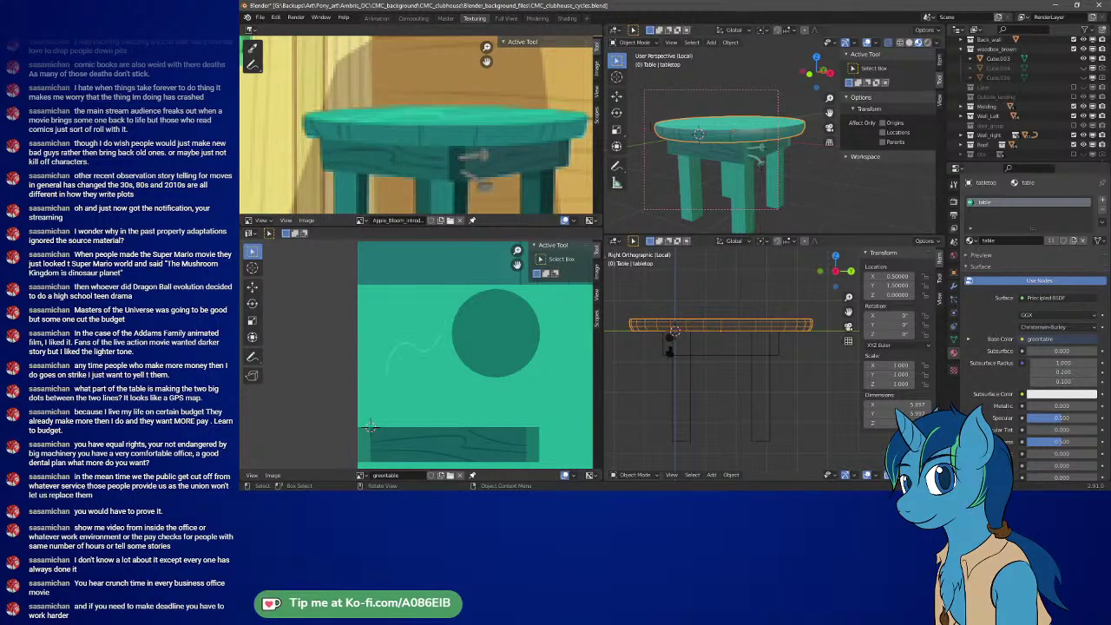
key("alt+Tab")
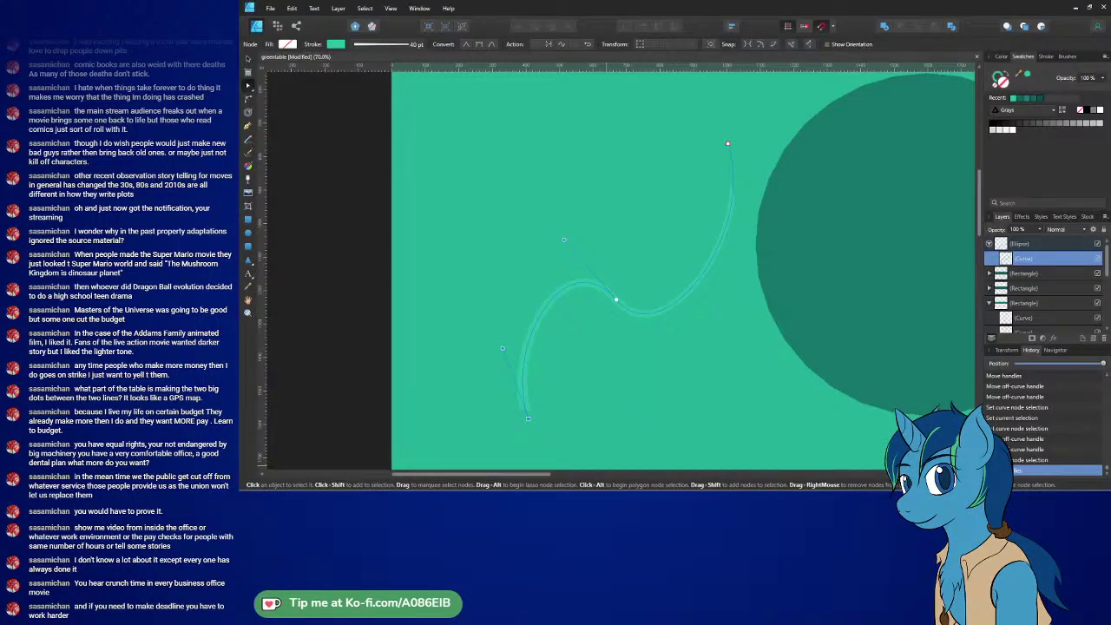
- Export the adjusted curve artwork again as a 4096 × 4096 px PNG and refresh the greentable texture in Blender
left_click(270, 8)
left_click(303, 176)
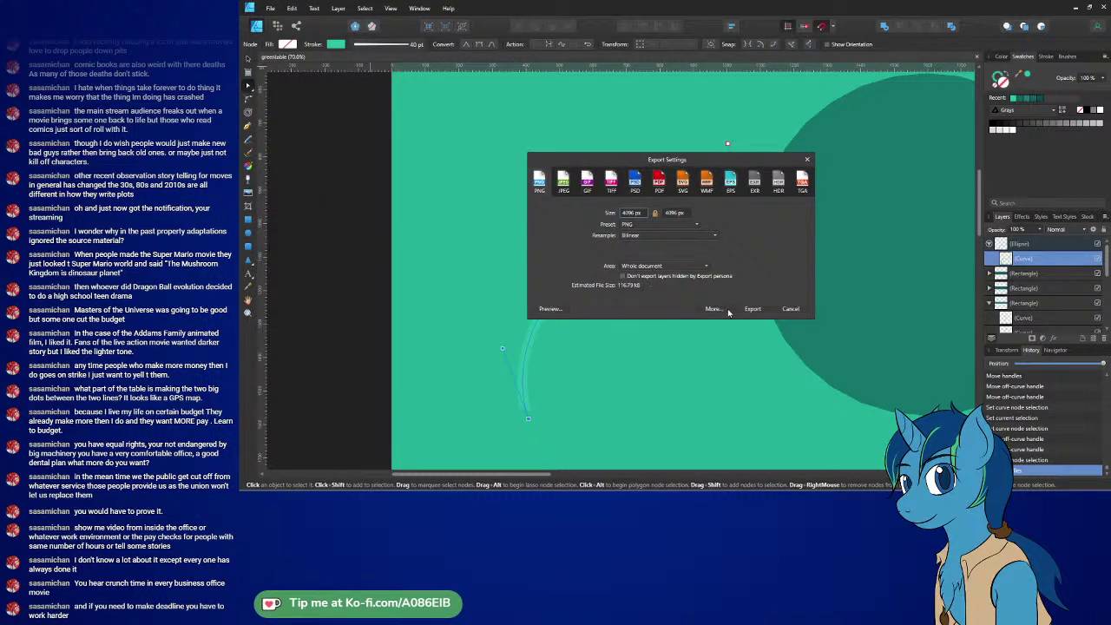
left_click(748, 310)
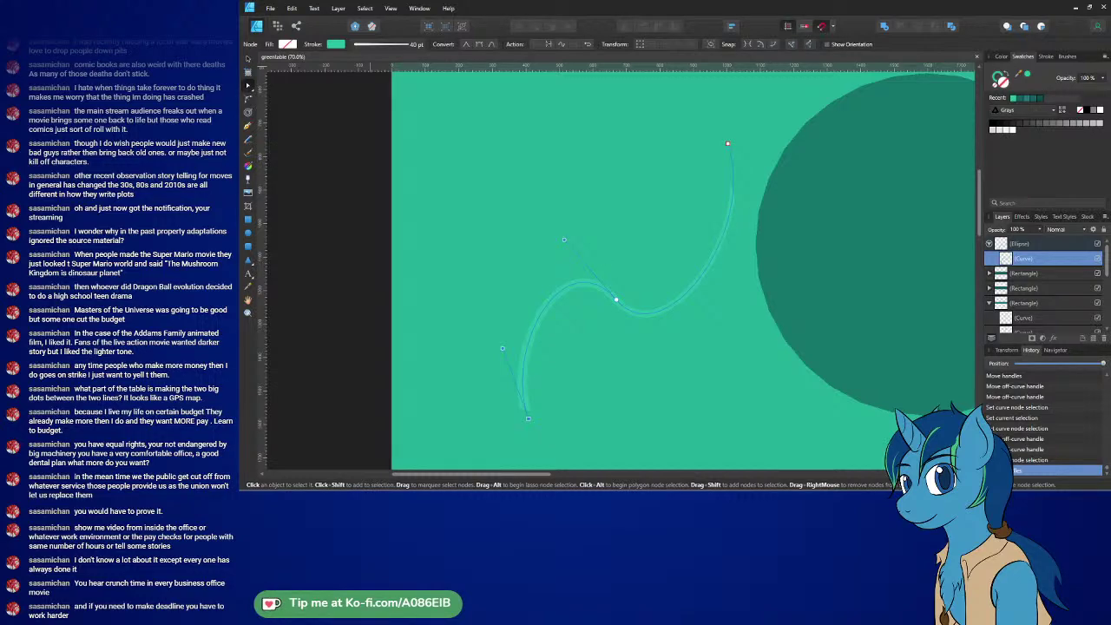
key("alt+Tab")
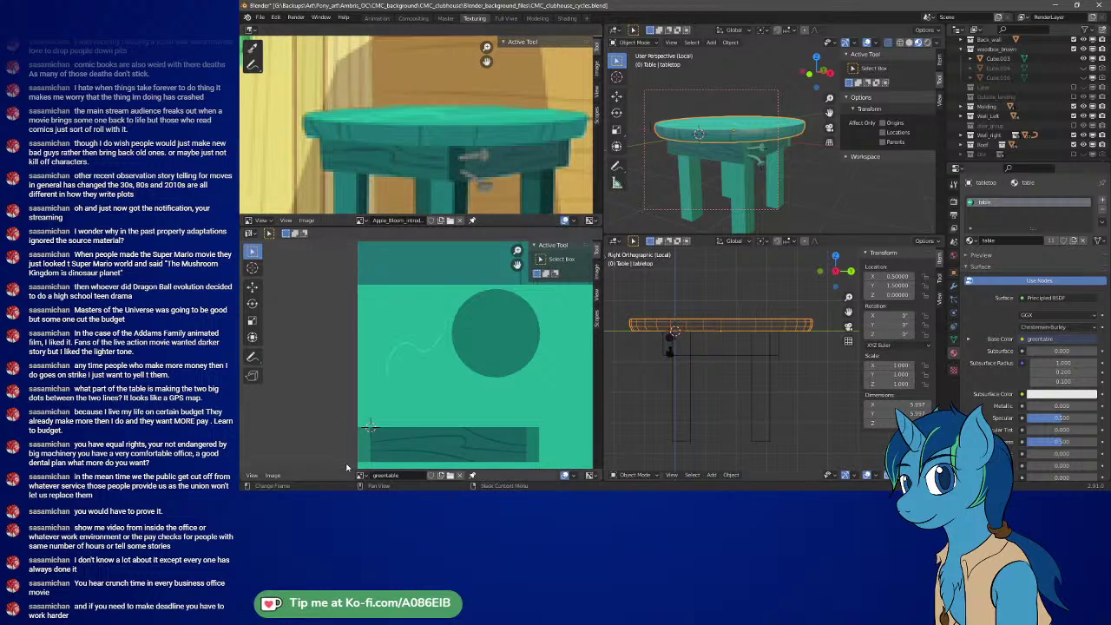
left_click(274, 474)
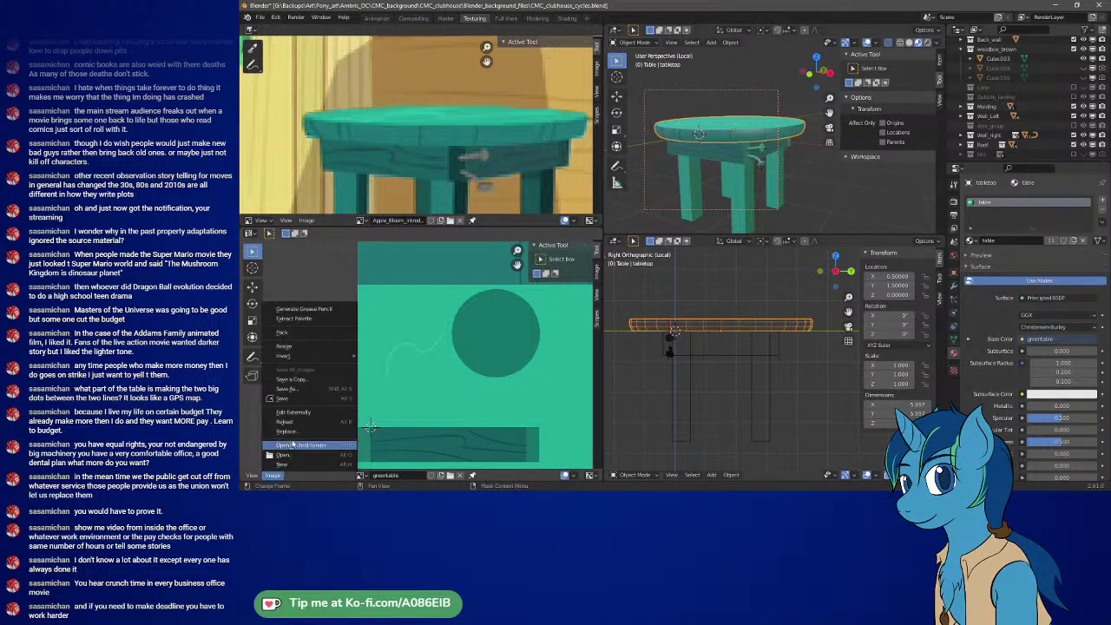
left_click(293, 423)
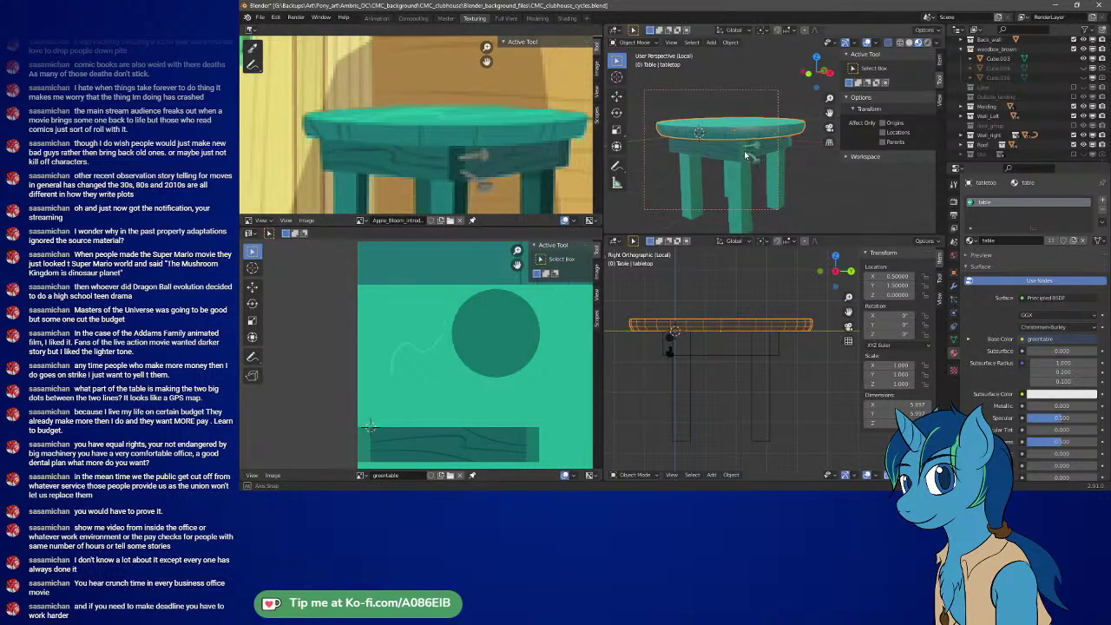
- Switch to Affinity Designer and hide the rectangle overlay layer directly above the circular pixel layer
middle_click_drag(741, 153, 752, 158)
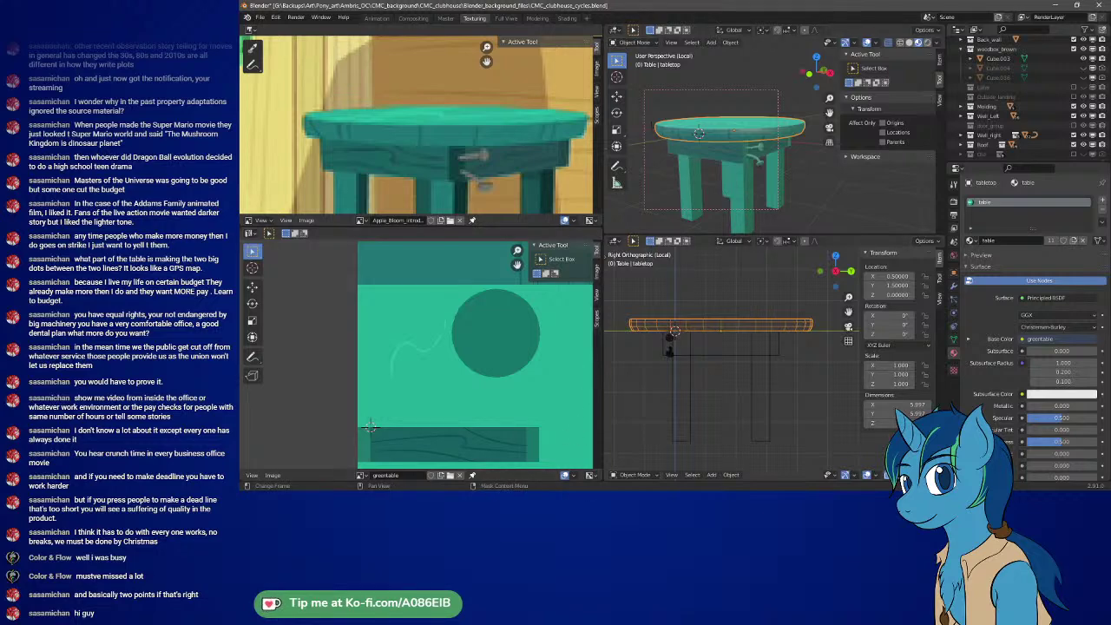
key("alt+Tab")
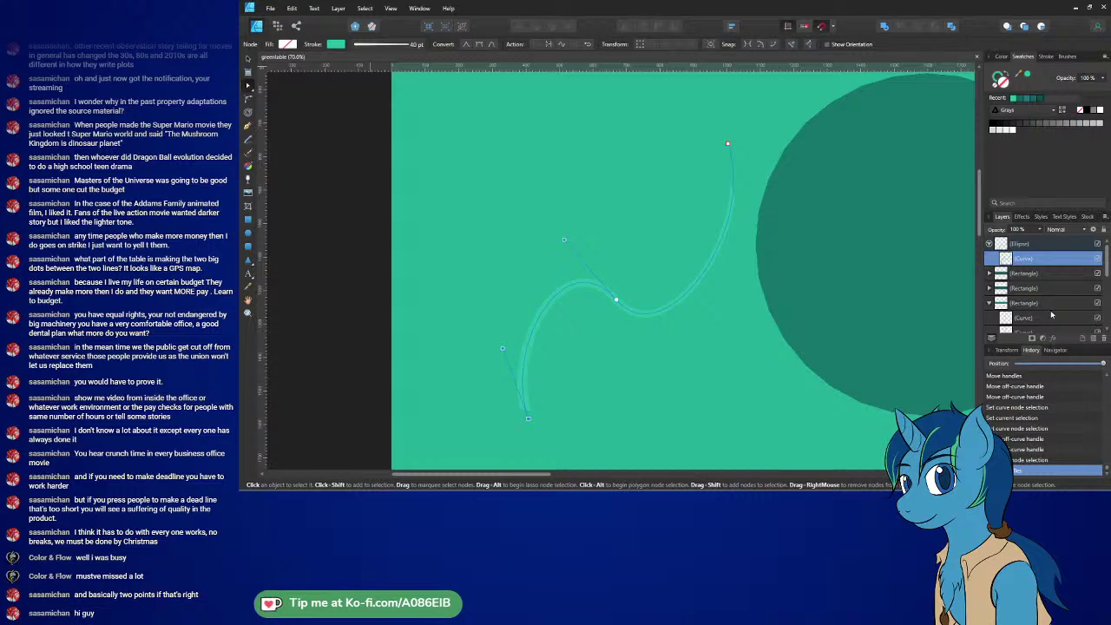
scroll(1051, 315, "down", 3)
left_click(1097, 287)
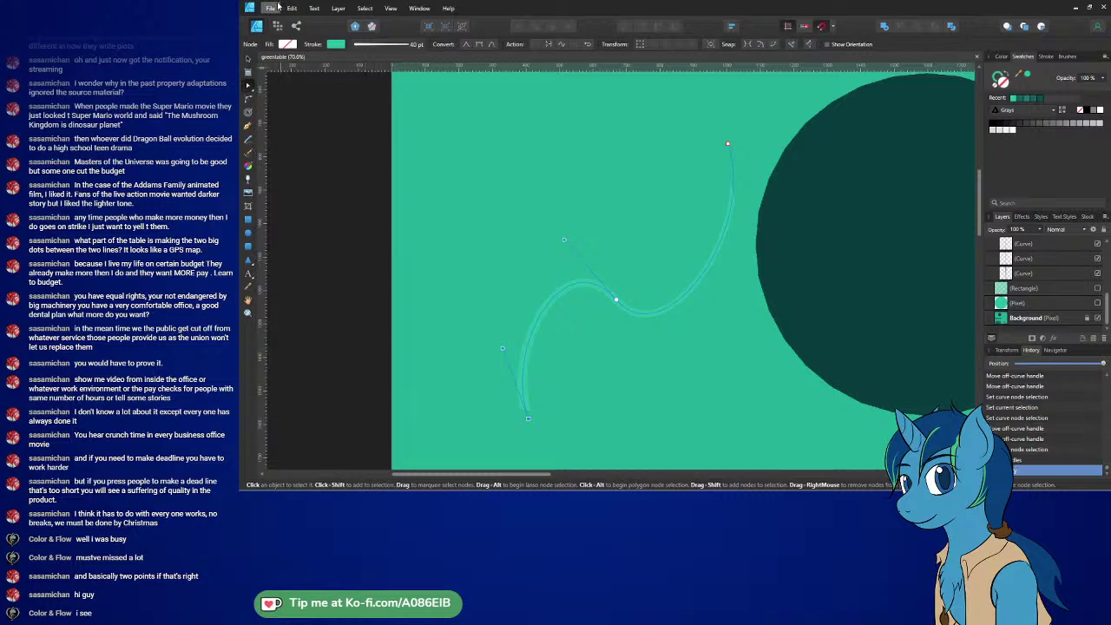
- Export the whole greentable document as a 4096 × 4096 px PNG
left_click(270, 9)
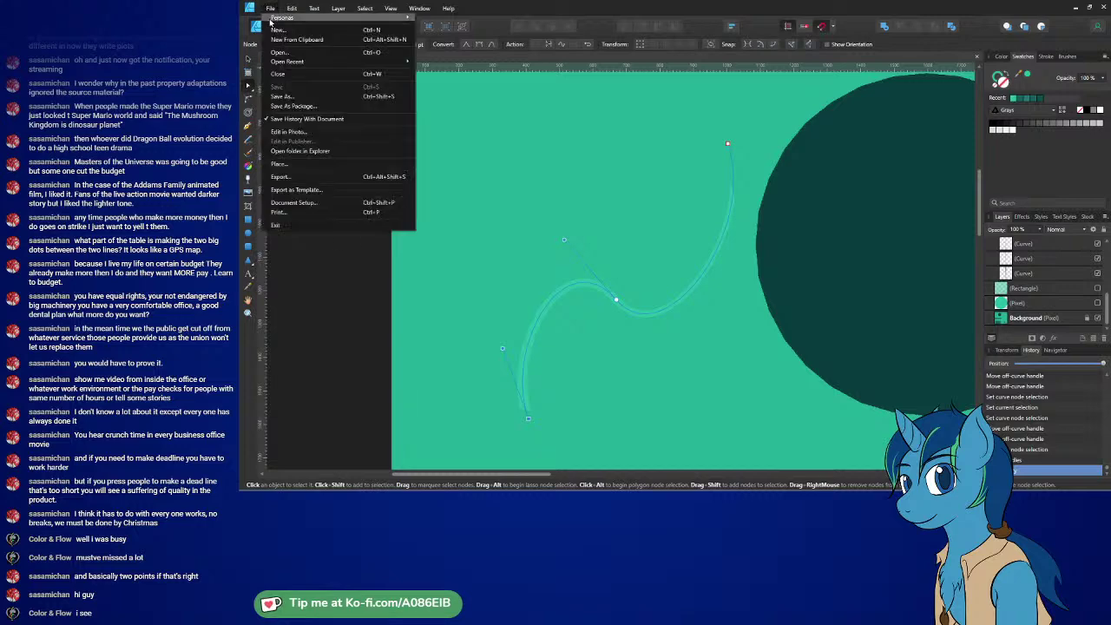
left_click(287, 176)
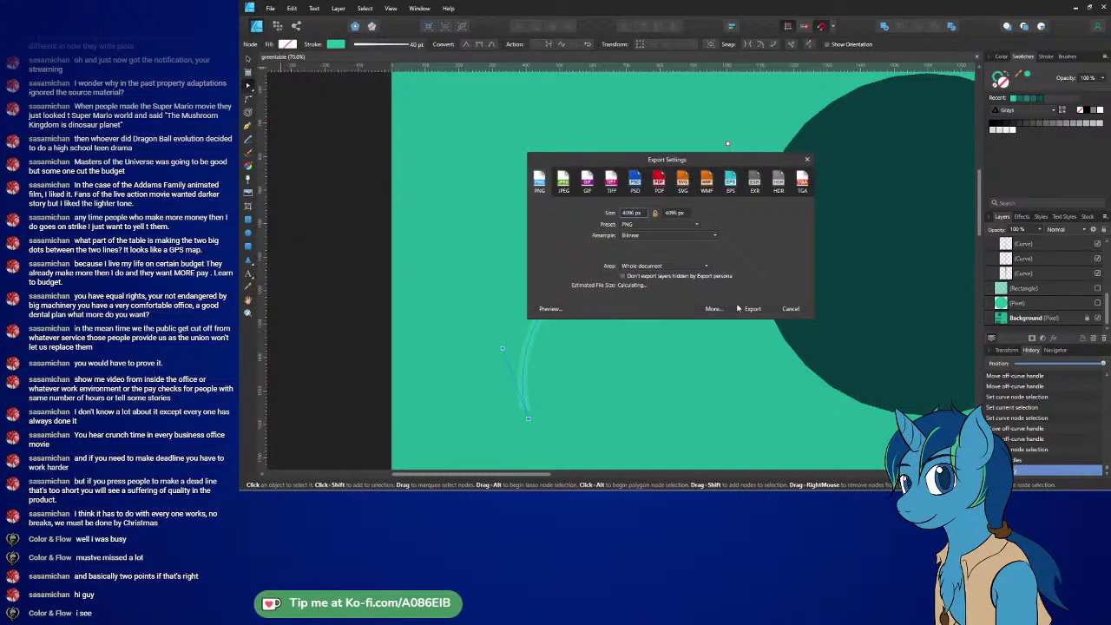
left_click(743, 312)
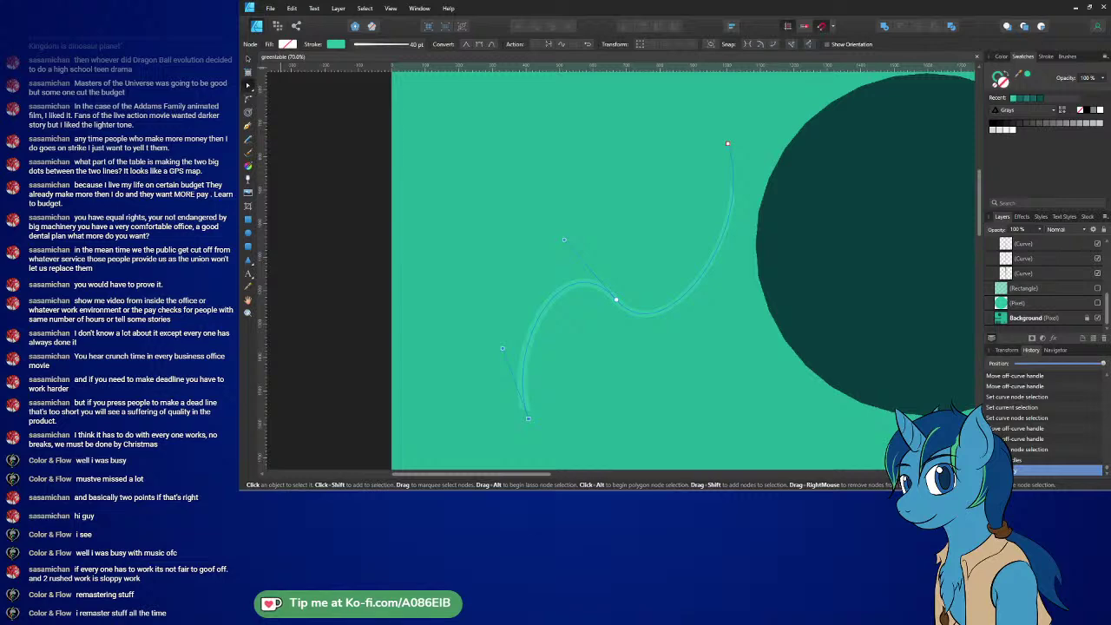
- Switch to Blender and reload the greentable texture image
key("alt+Tab")
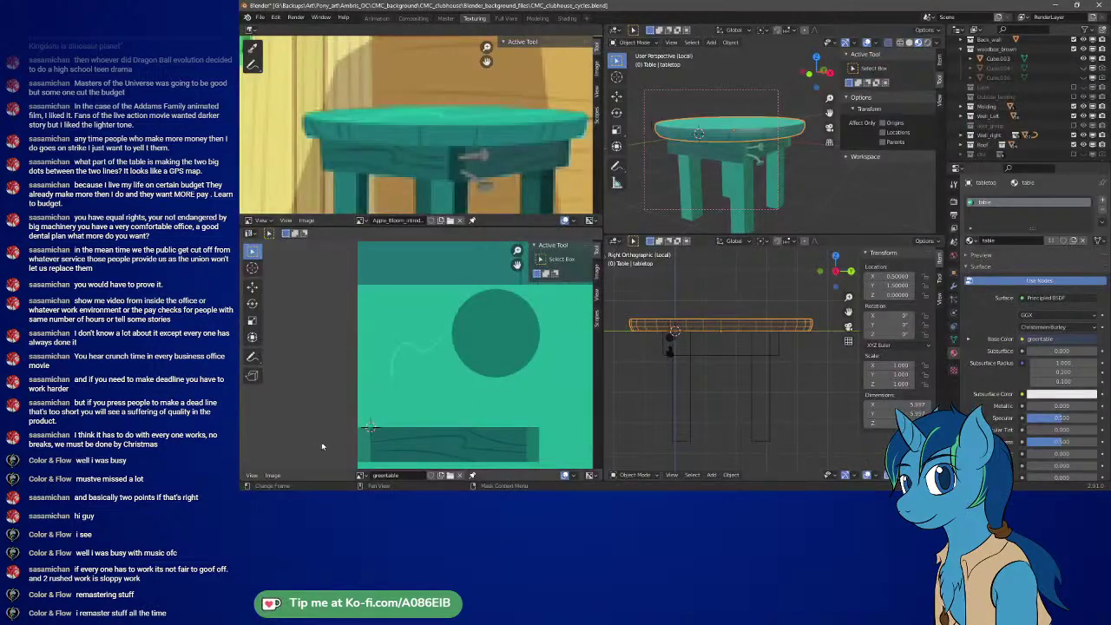
left_click(275, 475)
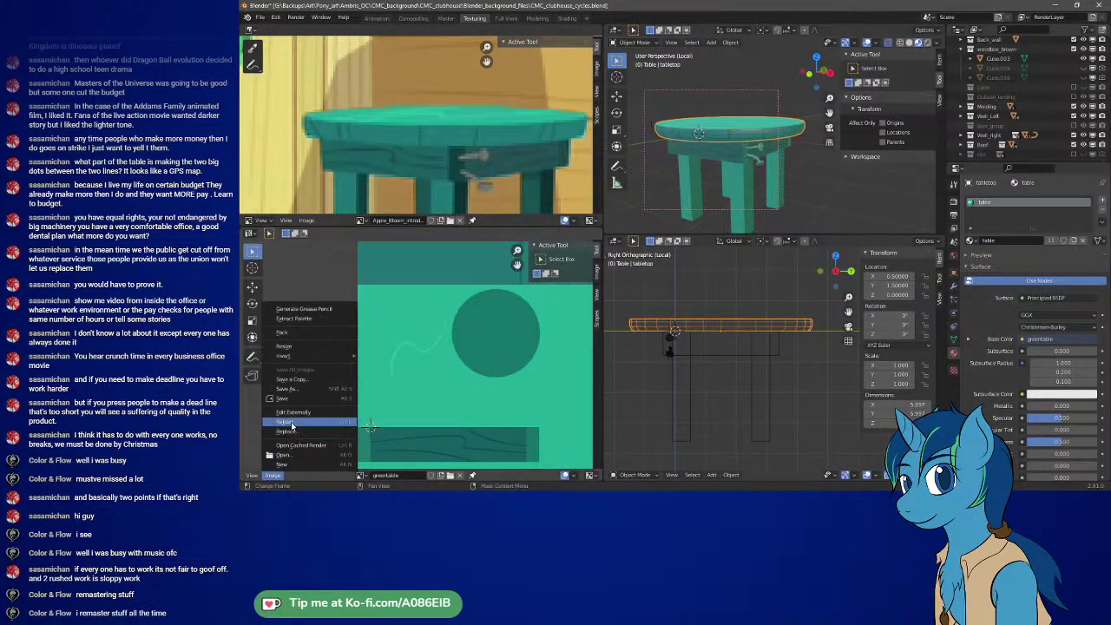
left_click(351, 424)
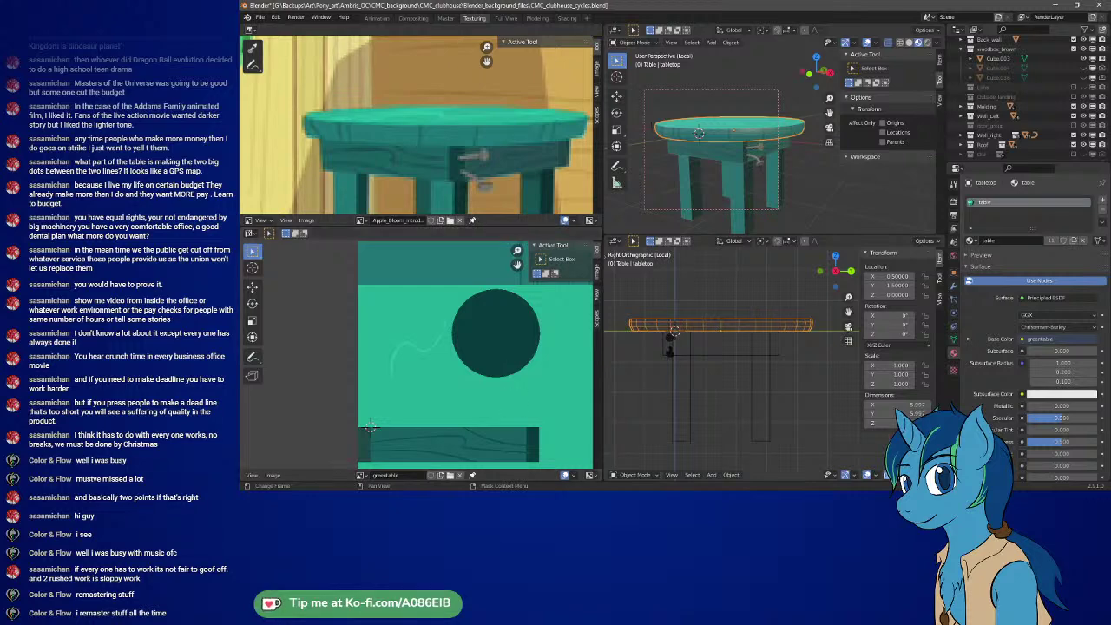
- Switch to Affinity Designer and shift the wavy grain curve's lower end node slightly to the right and down
key("alt+Tab")
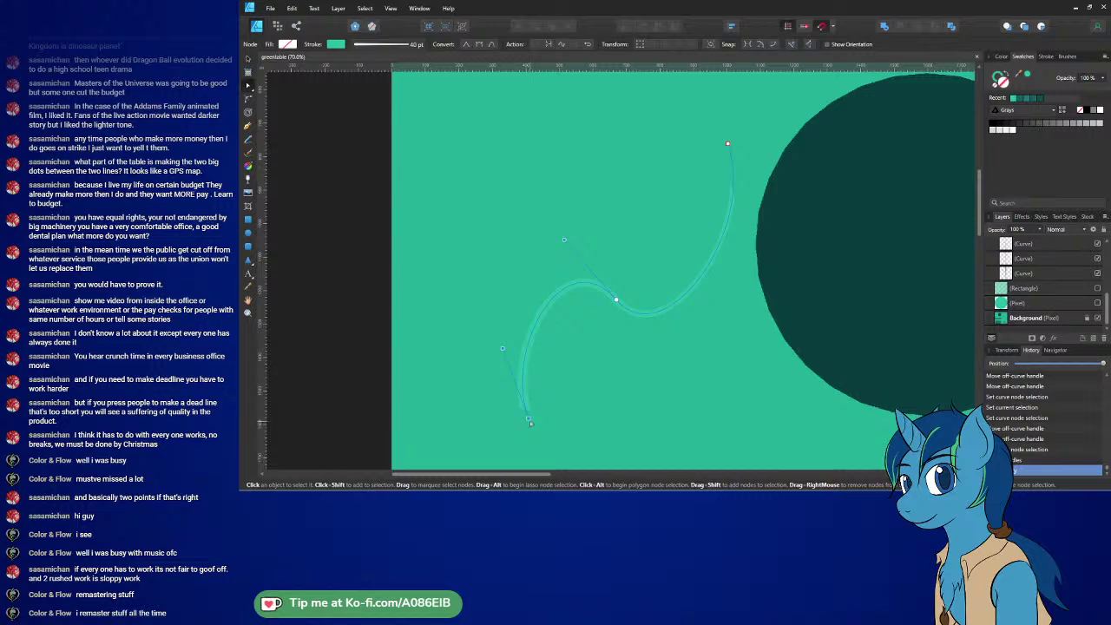
left_click_drag(528, 419, 546, 414)
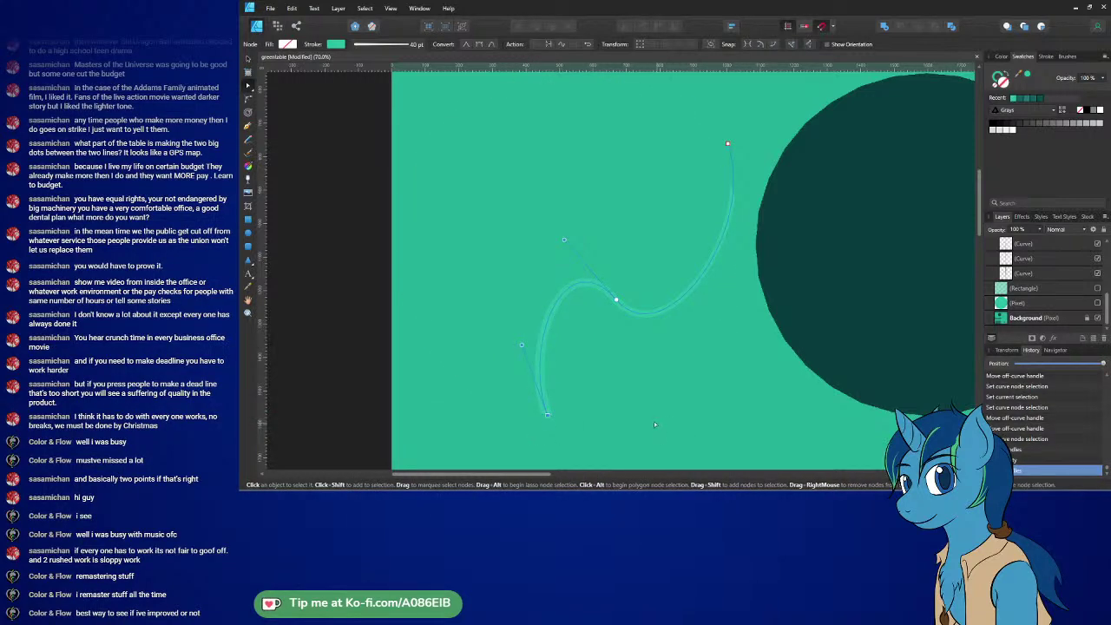
left_click_drag(552, 423, 553, 425)
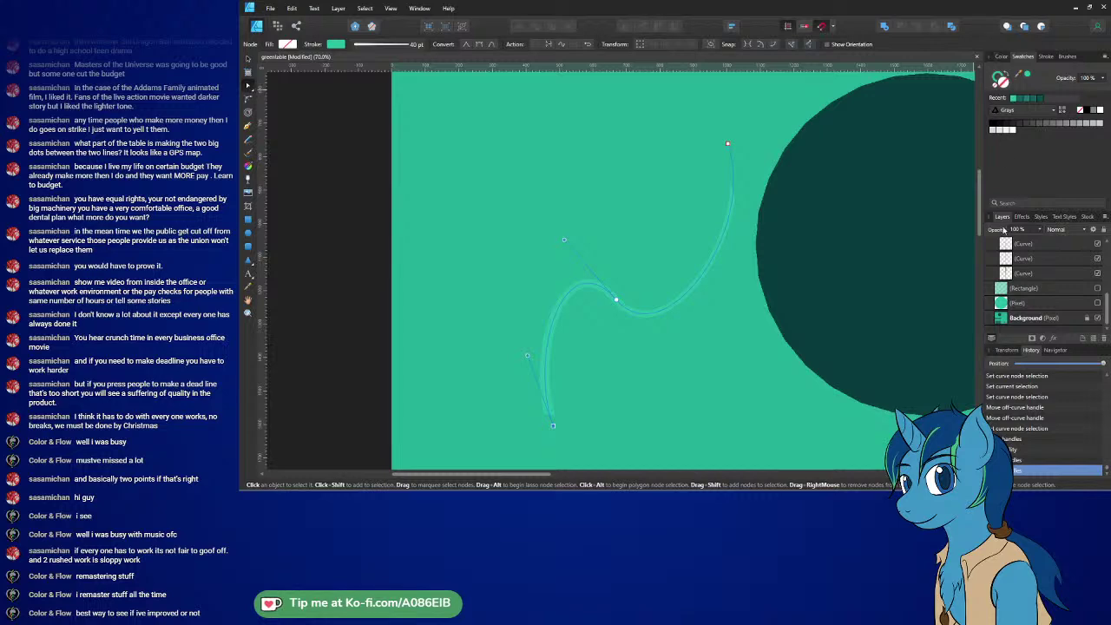
- Duplicate the wavy grain curve with the Move tool, placing the copy slightly up and to the left of the original
left_click(1021, 276)
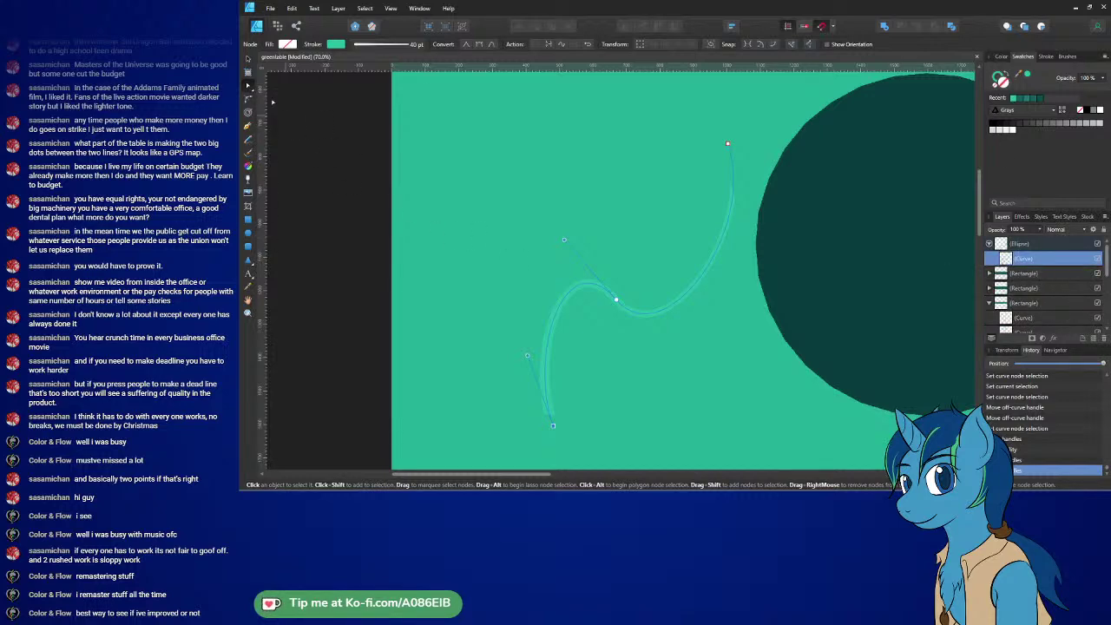
left_click(247, 58)
left_click_drag(667, 309, 633, 279)
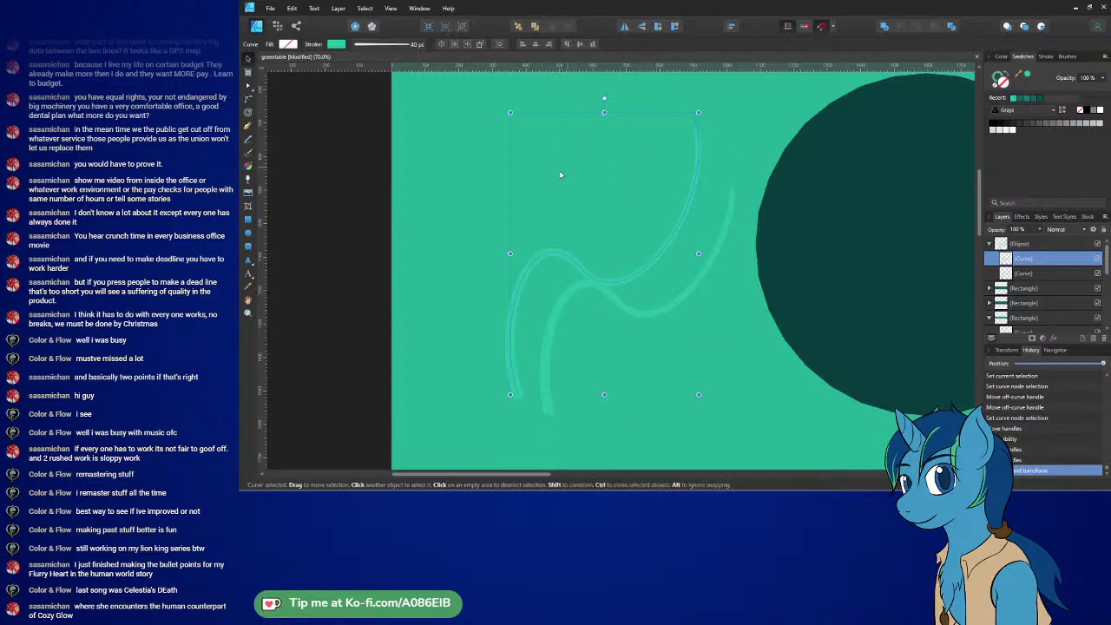
- Move the duplicate curve's lower end node outward to the left, checking the table reference in Blender
left_click(247, 85)
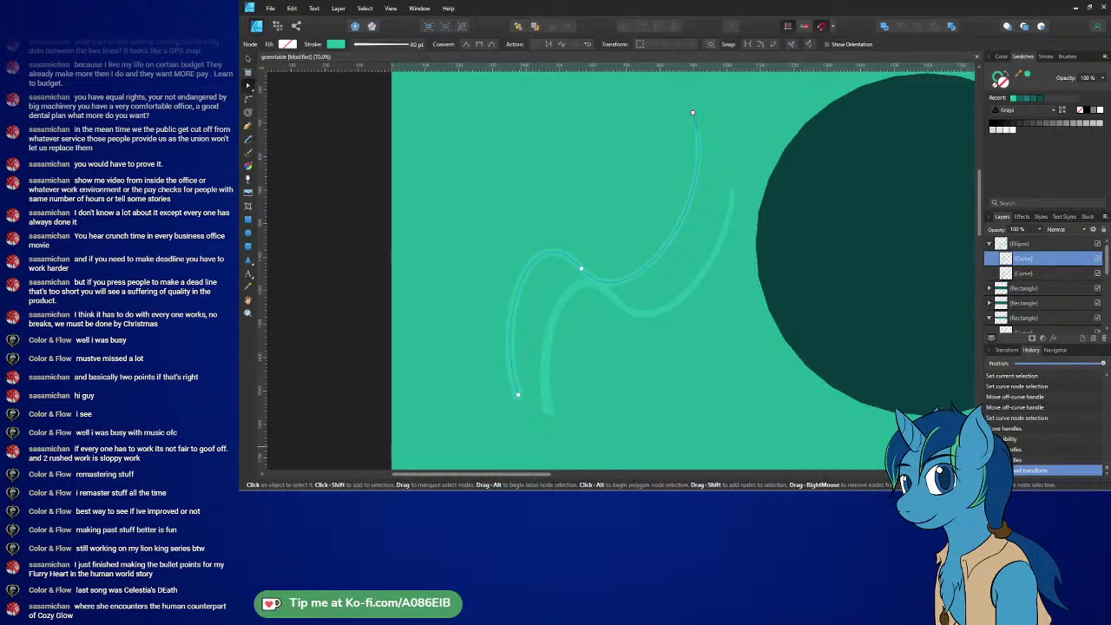
key("alt+Tab")
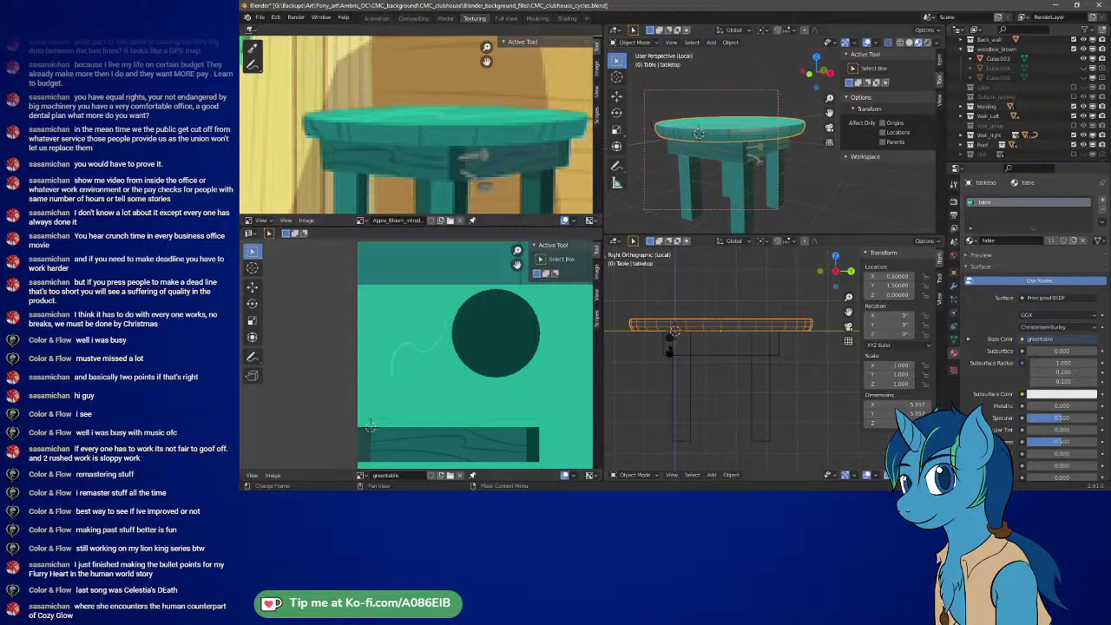
key("alt+Tab")
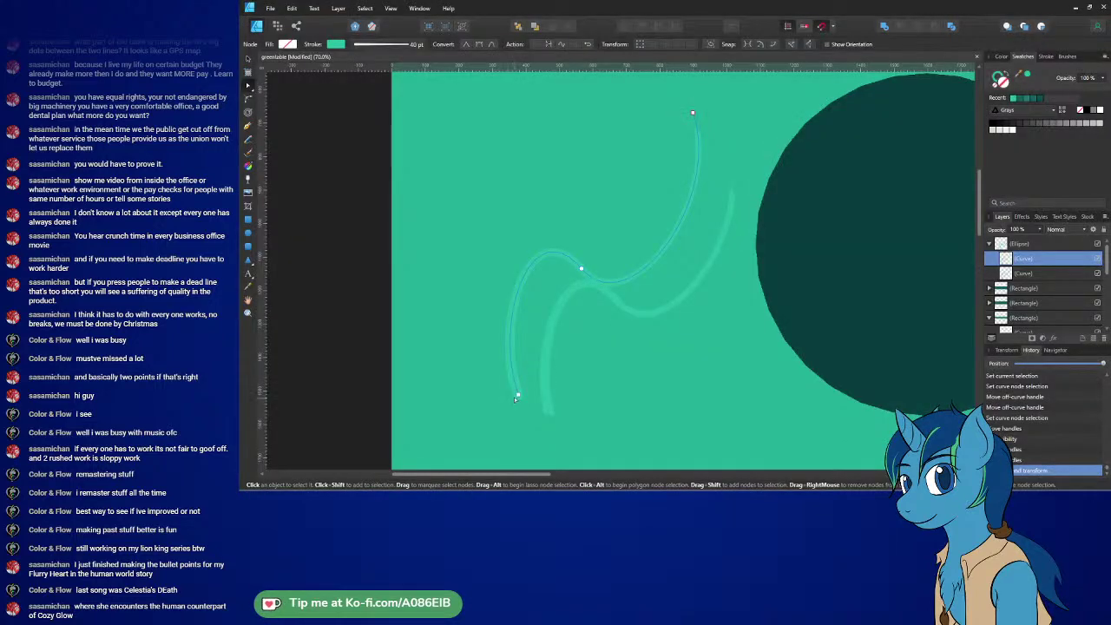
left_click_drag(518, 395, 428, 397)
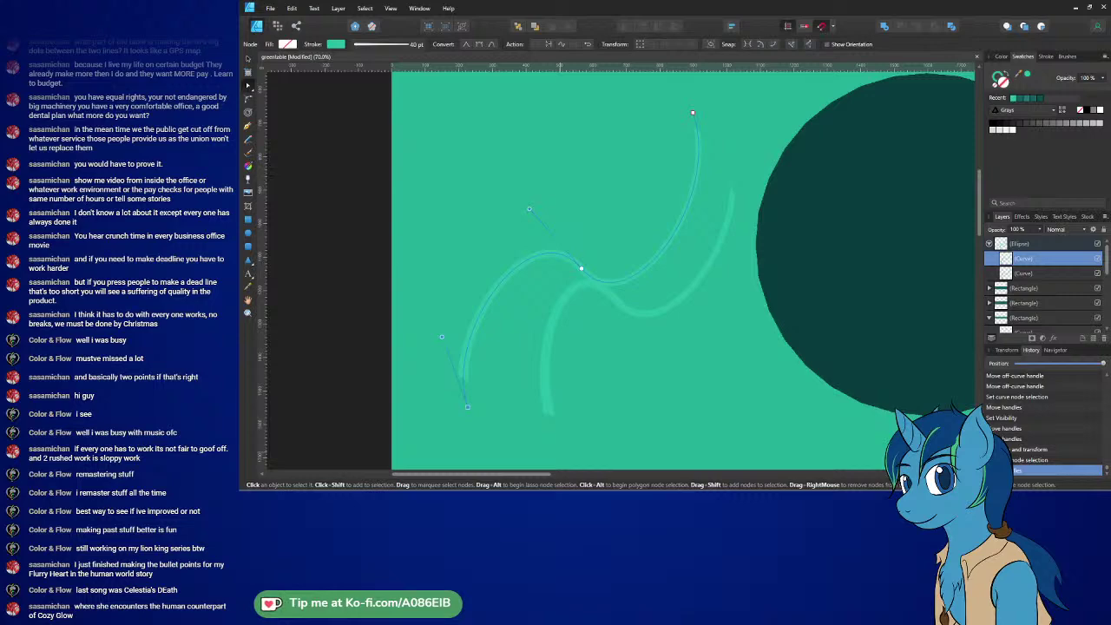
key("alt+Tab")
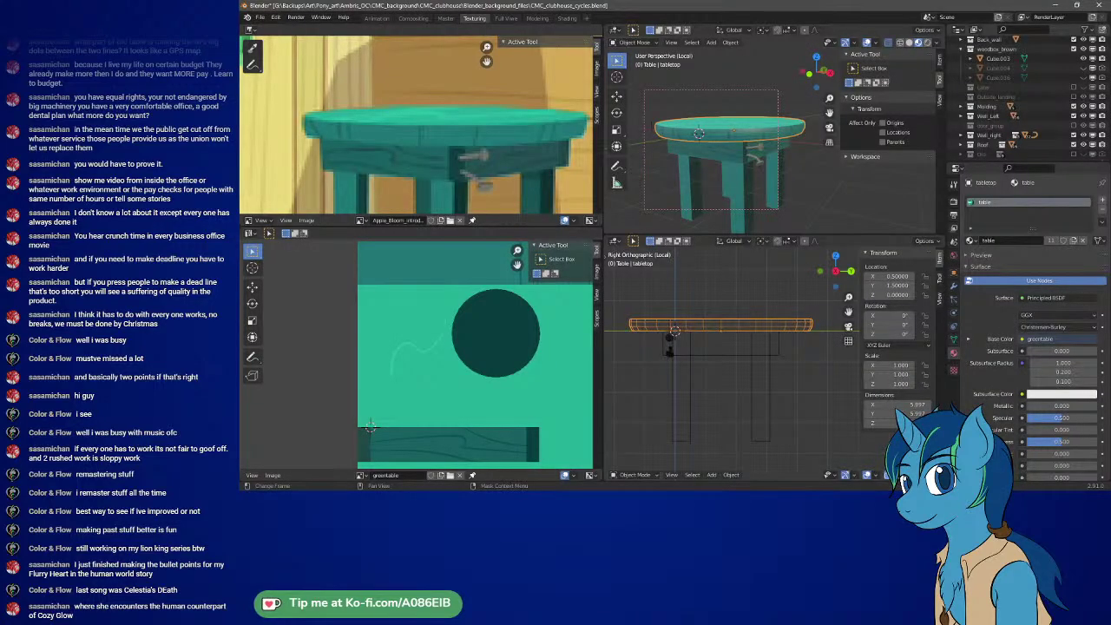
key("alt+Tab")
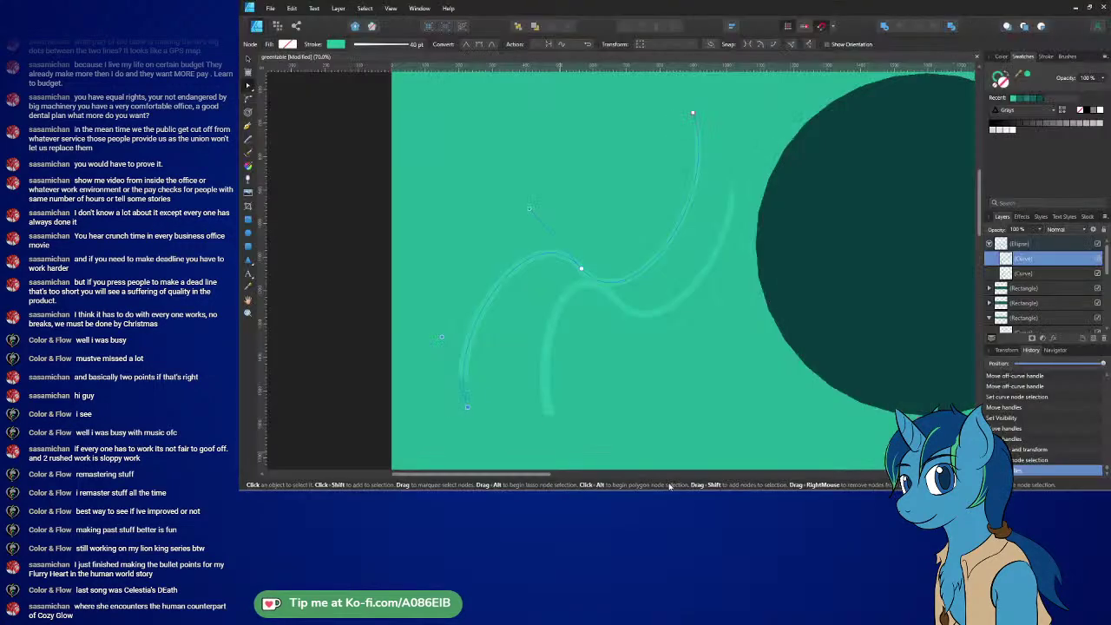
- Turn the duplicate curve into a single arc by repositioning its handles, deleting its middle node and bowing the remaining segment outward
left_click_drag(581, 268, 554, 204)
left_click_drag(502, 144, 491, 241)
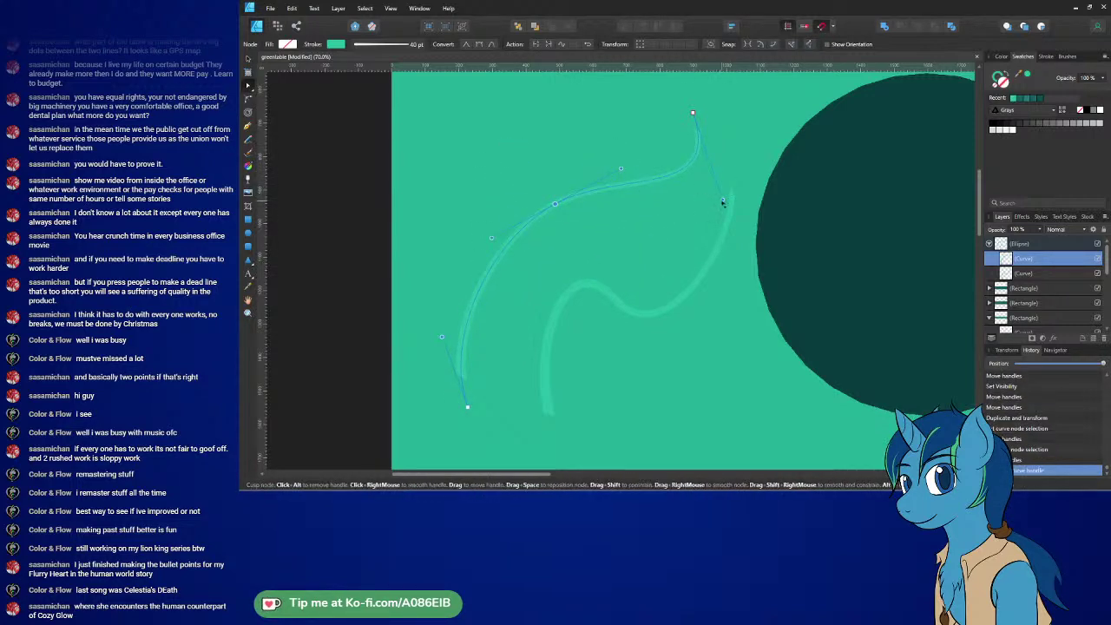
left_click_drag(722, 201, 630, 136)
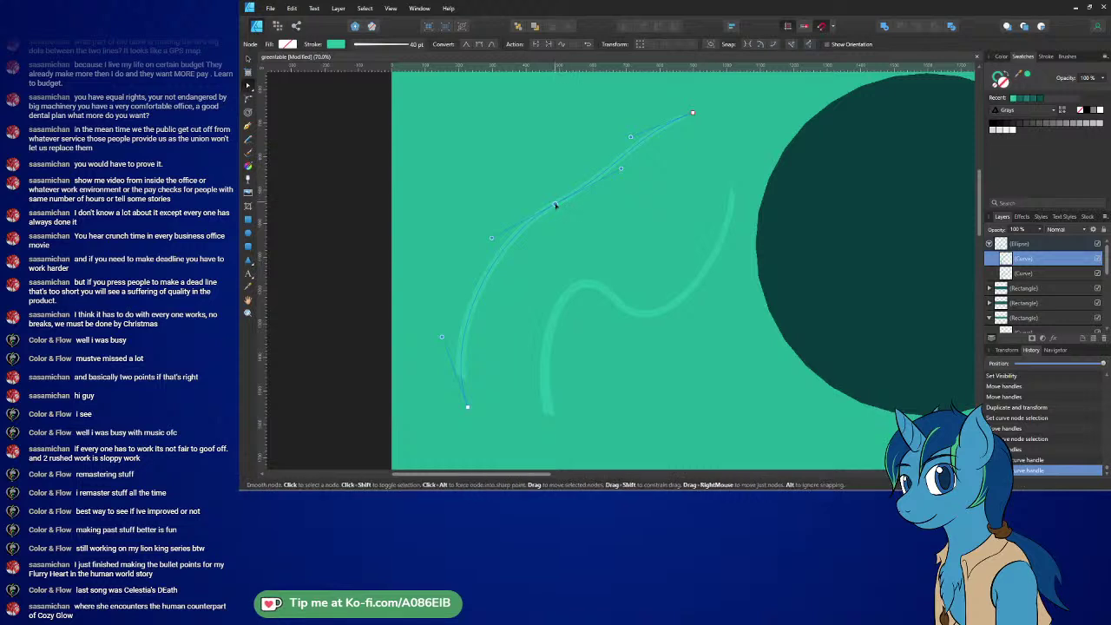
key("Delete")
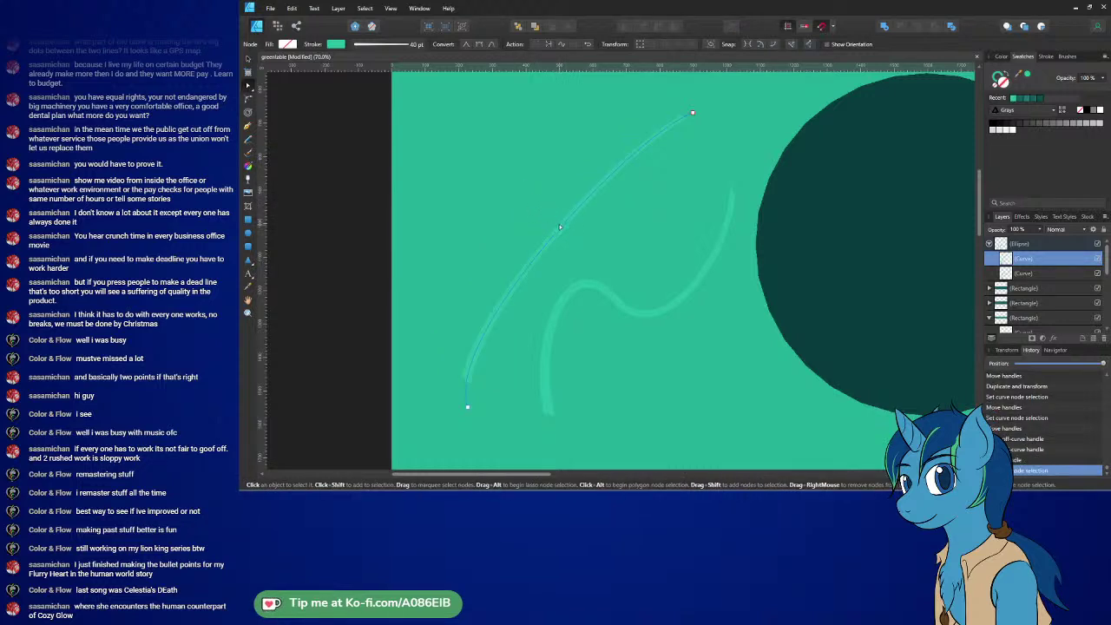
left_click_drag(559, 228, 529, 184)
left_click(417, 260)
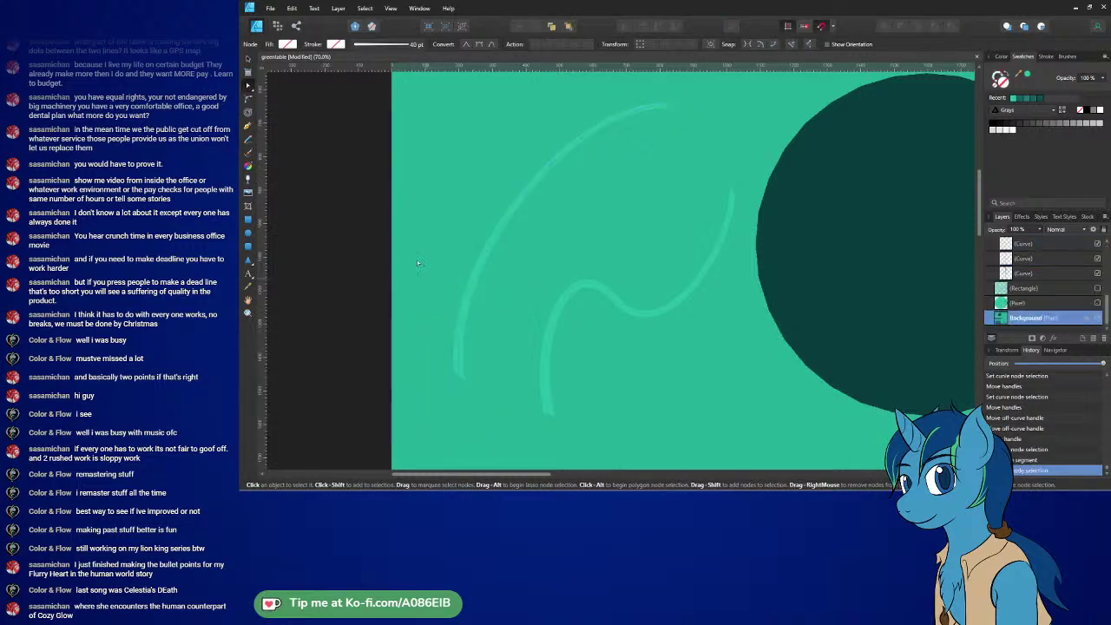
- Refine the outer arc by steepening its lower handle, extending its upper end node to the right and flattening the upper handle
left_click(487, 251)
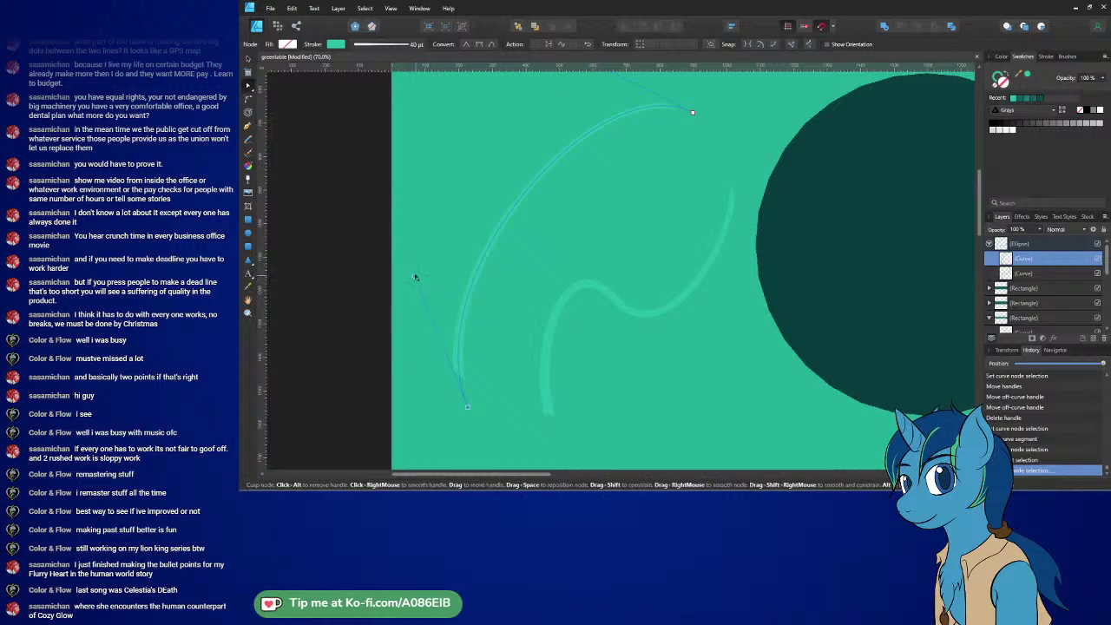
left_click_drag(414, 277, 436, 220)
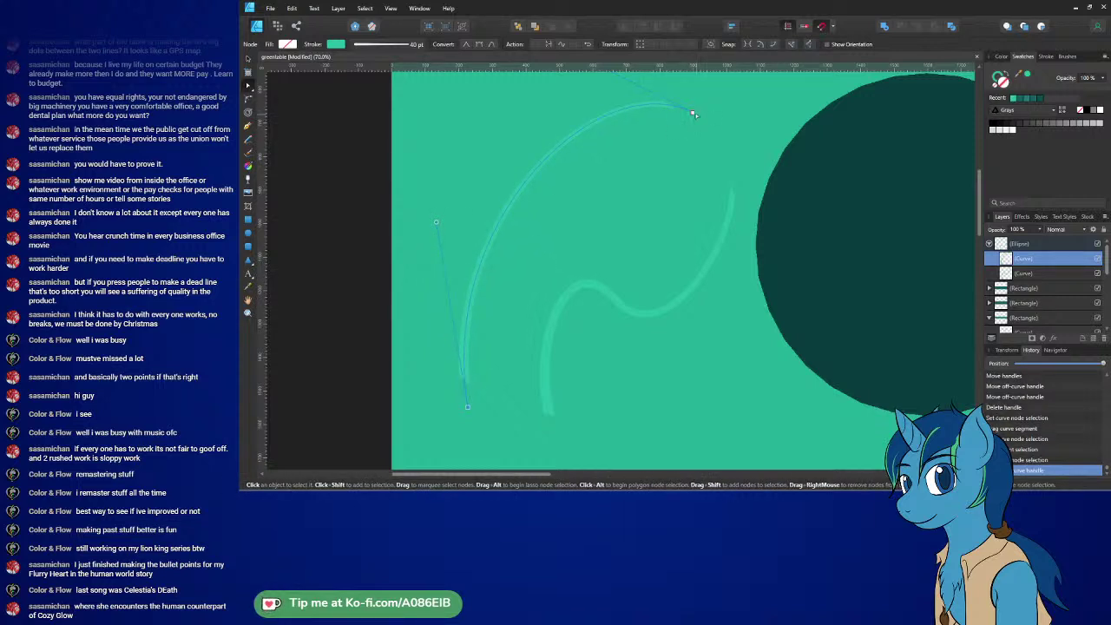
left_click_drag(692, 112, 712, 109)
middle_click_drag(659, 151, 681, 218)
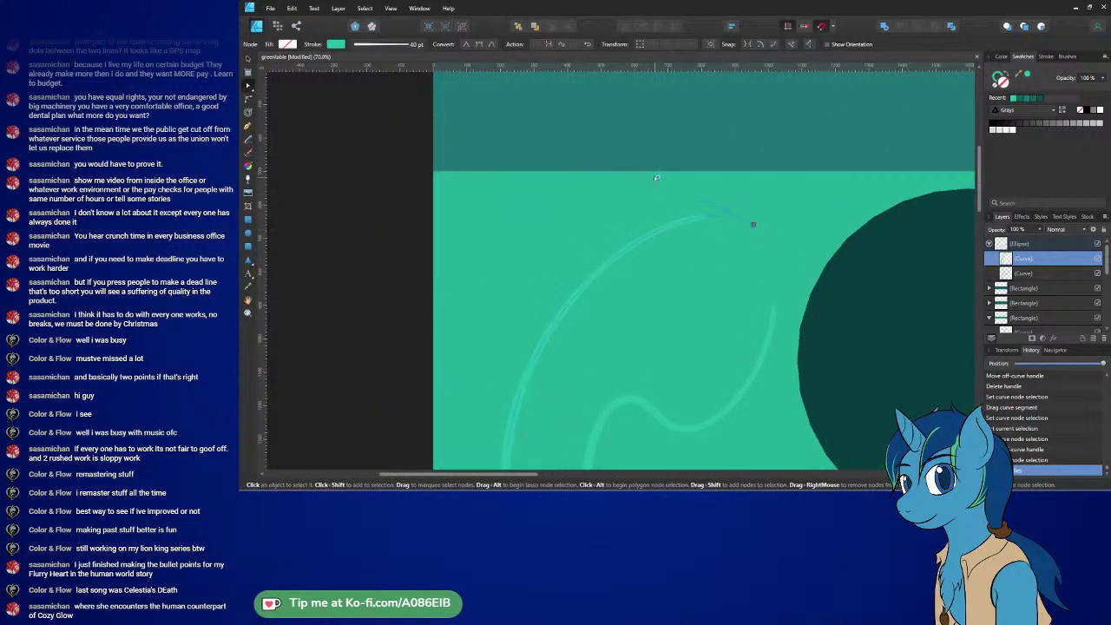
left_click_drag(657, 178, 612, 208)
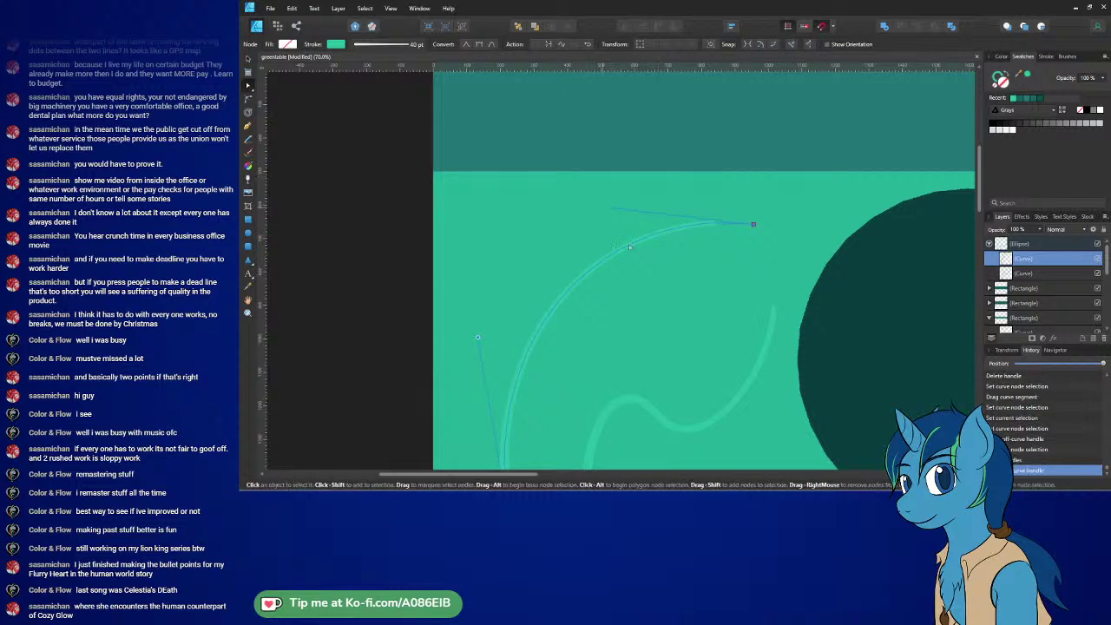
- Soften the original wavy curve's bend at its middle node and move its lower end node to the right
middle_click_drag(629, 247, 573, 148)
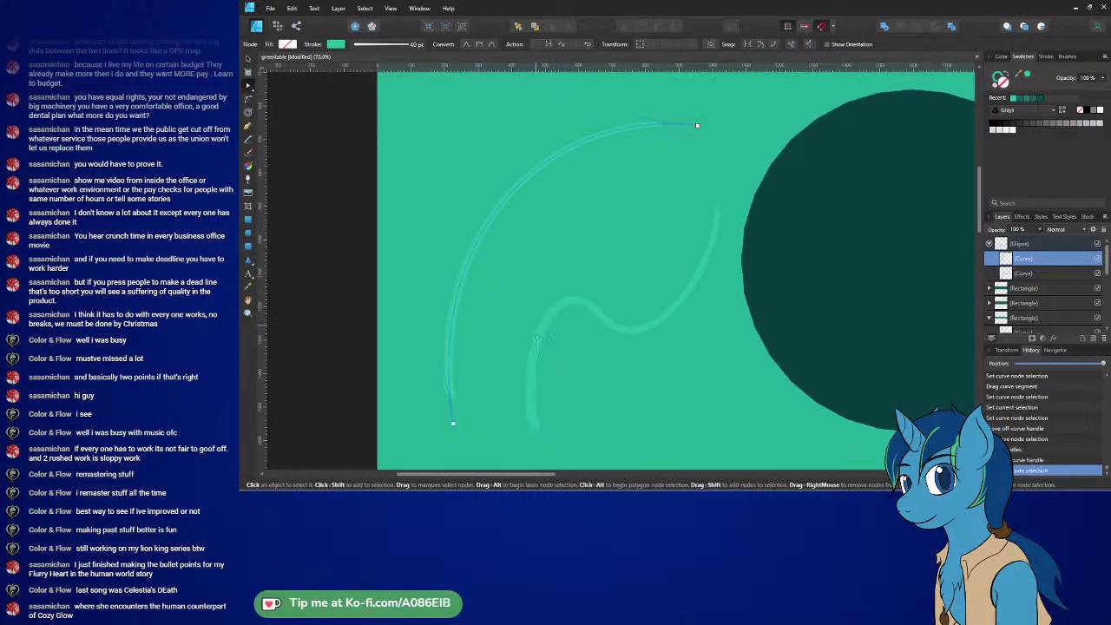
left_click(600, 315)
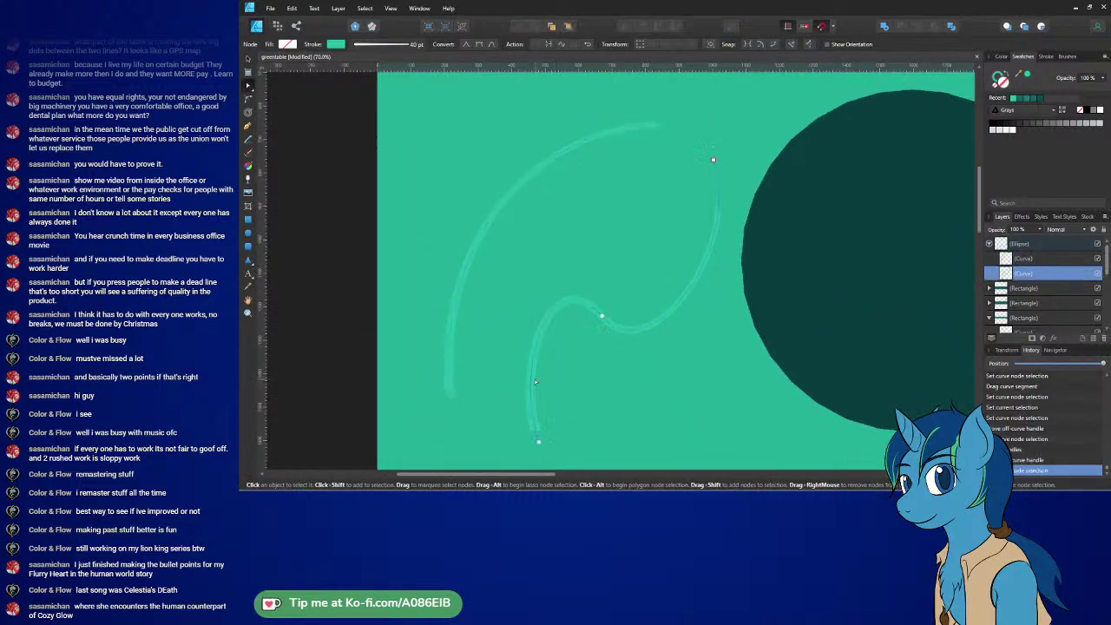
left_click(605, 317)
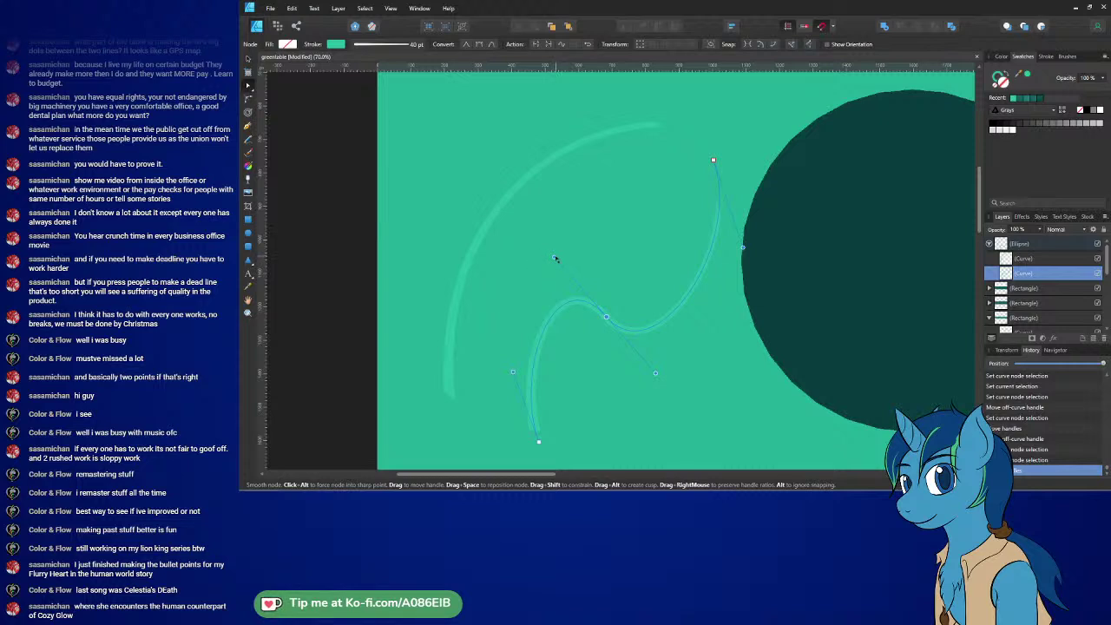
left_click_drag(562, 270, 562, 279)
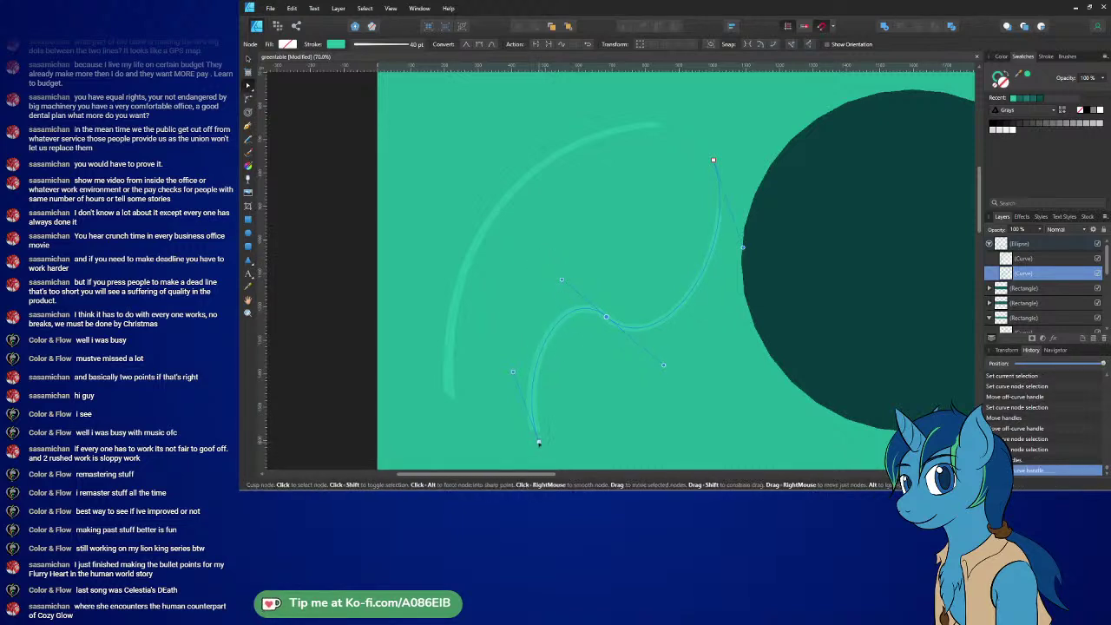
left_click_drag(542, 446, 556, 447)
left_click_drag(552, 440, 560, 443)
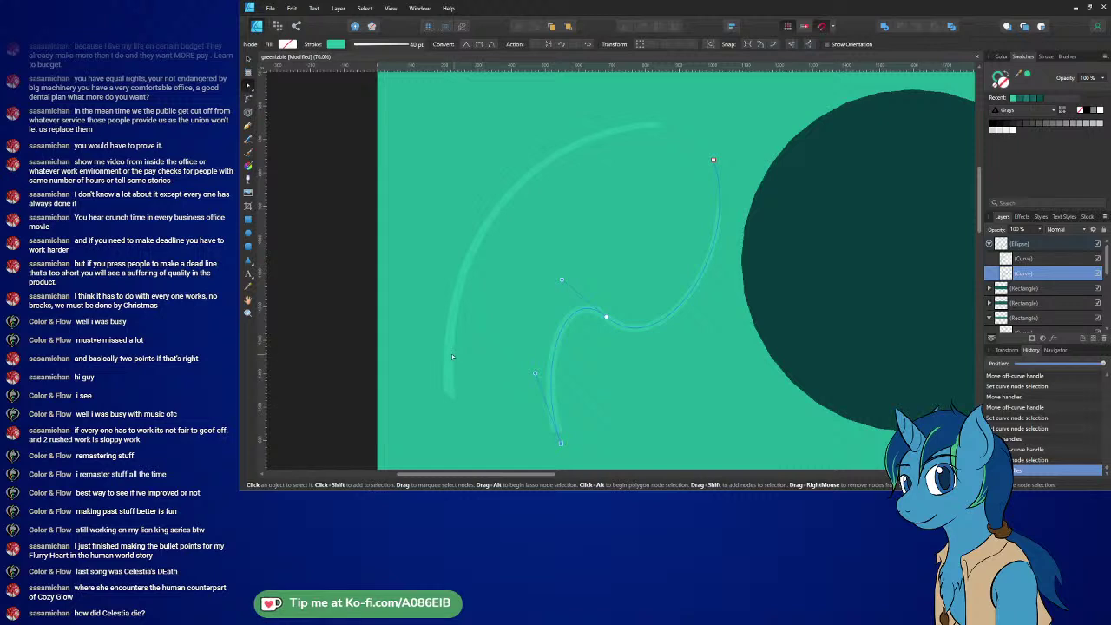
- Move the outer arc's lower end node closer to the wavy curve, bow its lower part outward to the left and save the document
left_click(694, 124)
left_click_drag(452, 425, 515, 440)
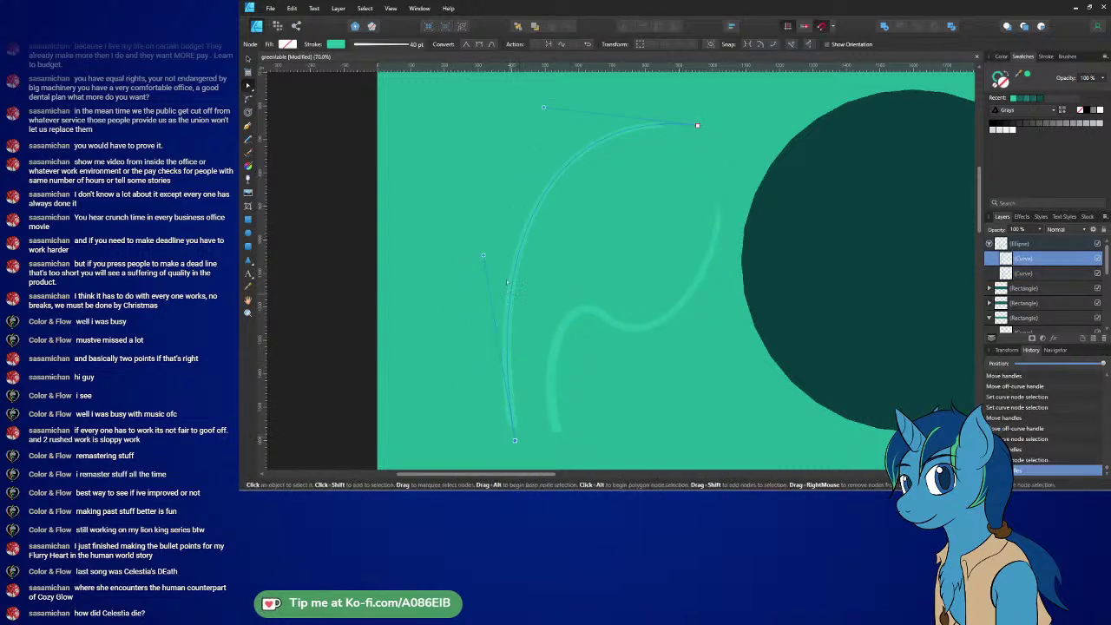
left_click_drag(484, 257, 408, 258)
key("ctrl+s")
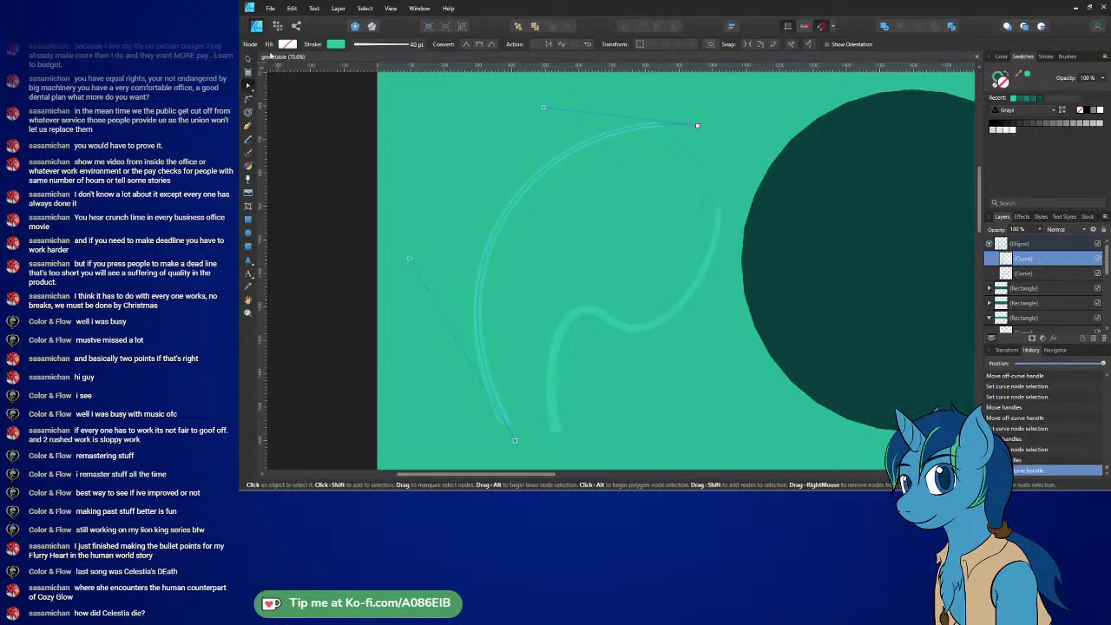
- Export the whole greentable document as a 4096 × 4096 px PNG
left_click(270, 8)
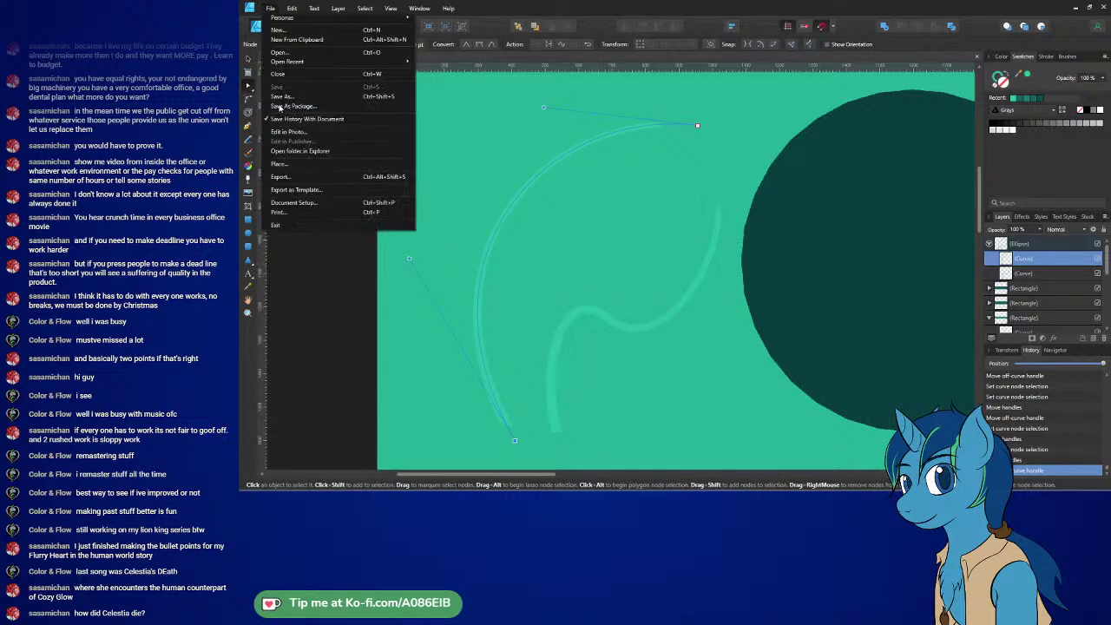
left_click(280, 177)
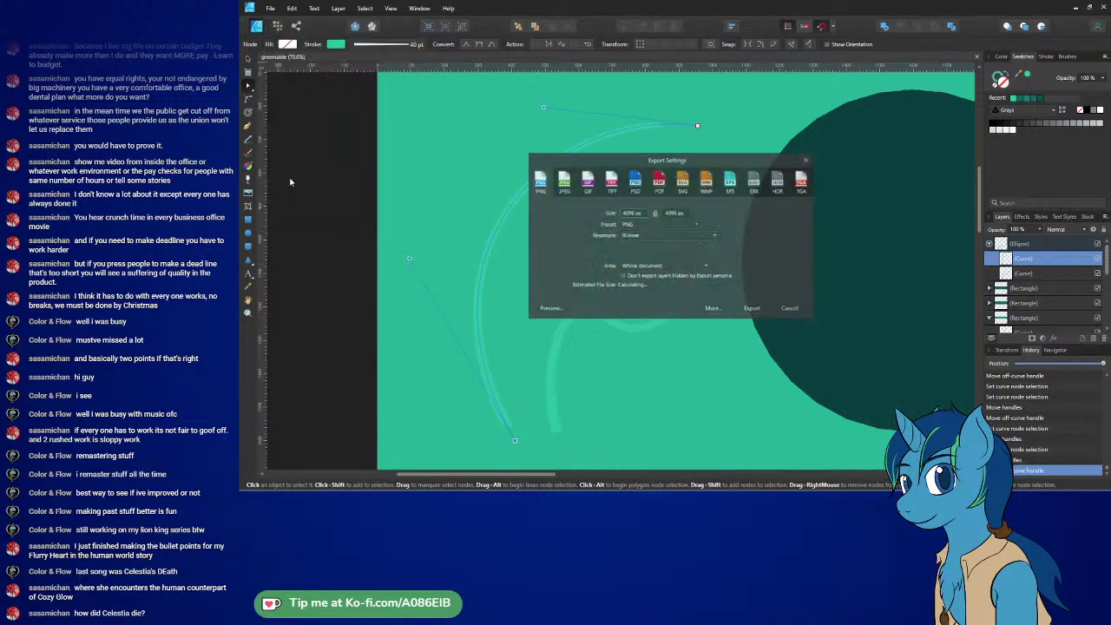
left_click(748, 309)
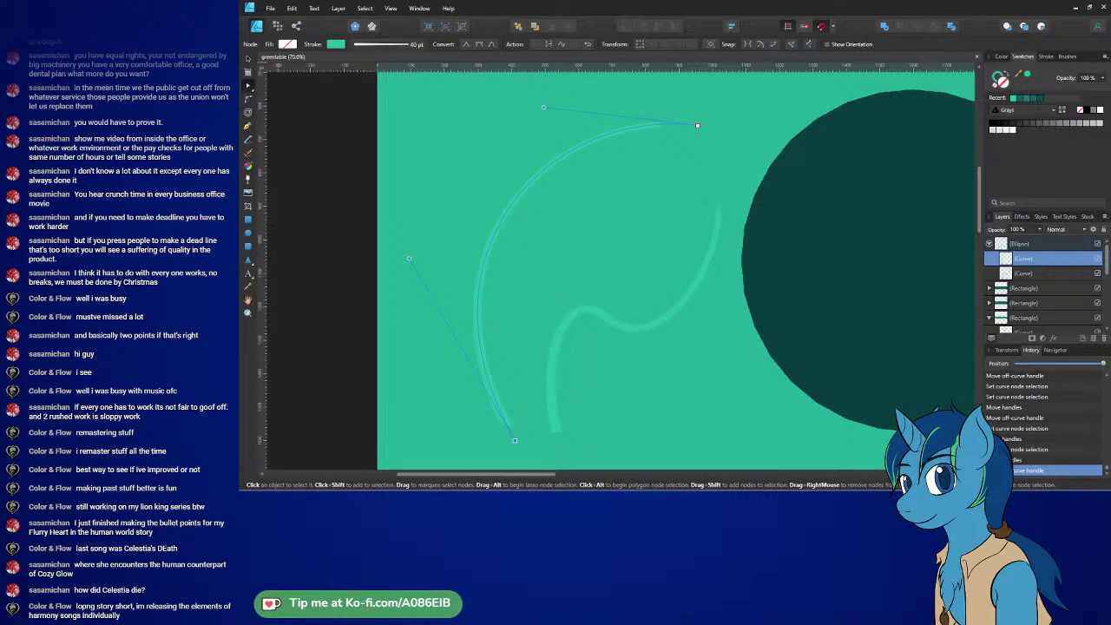
- Switch to Blender, reload the greentable image so the table shows the new grain curves, and save the blend file
key("alt+Tab")
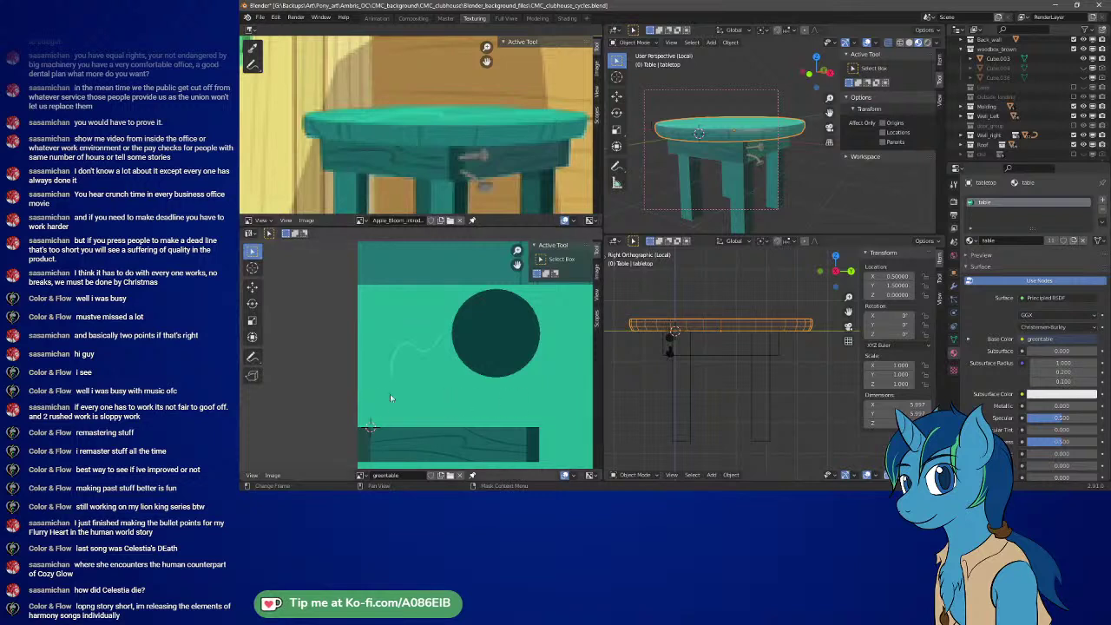
left_click(272, 475)
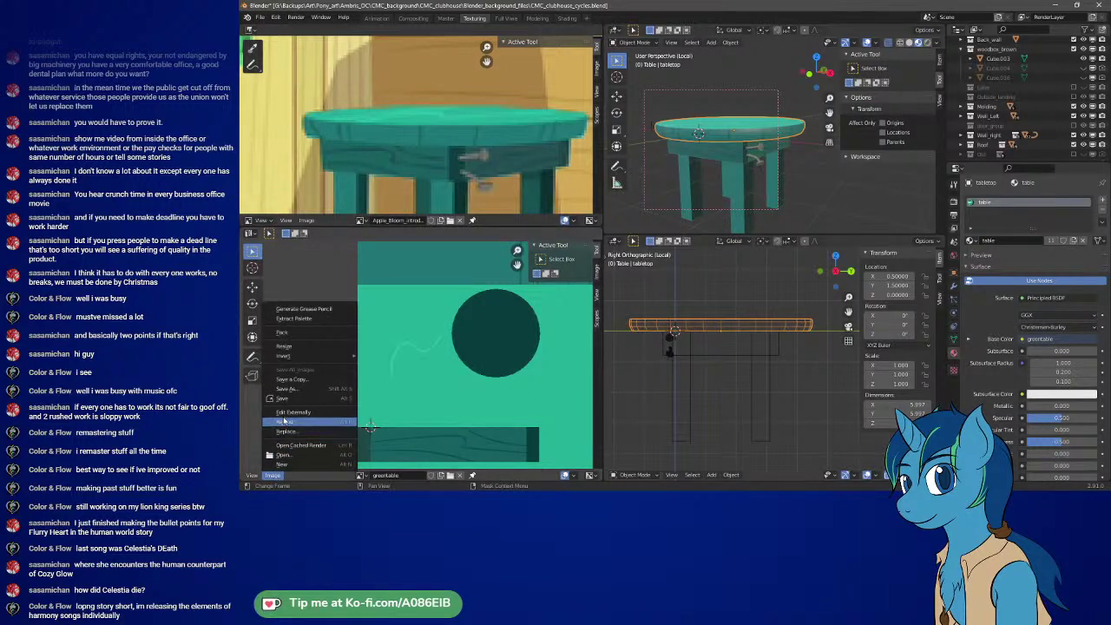
left_click(282, 420)
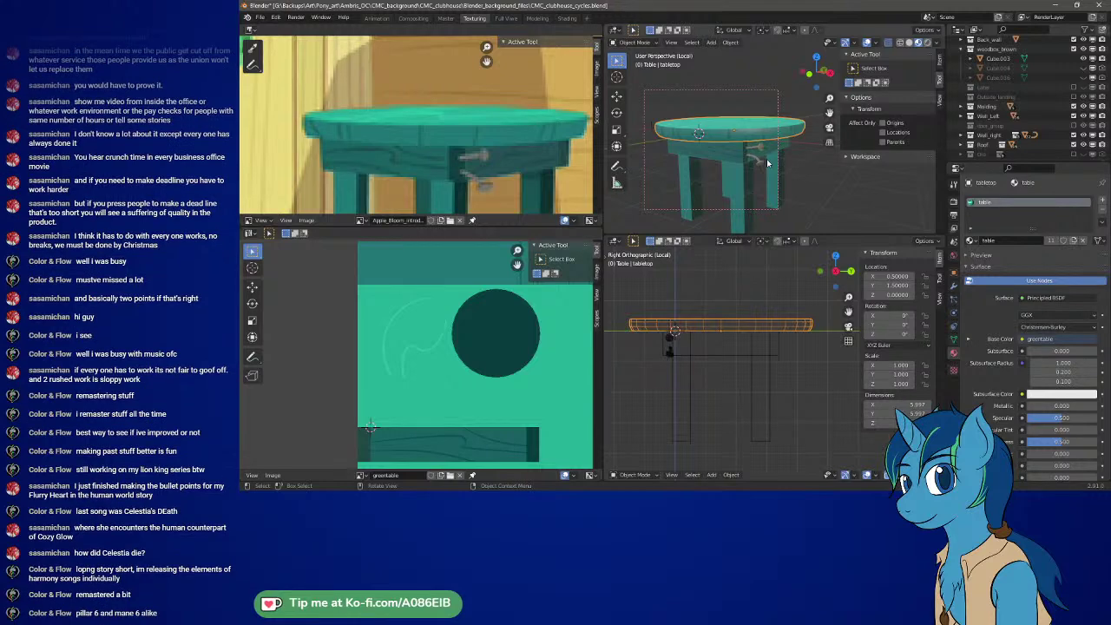
middle_click_drag(767, 163, 767, 191)
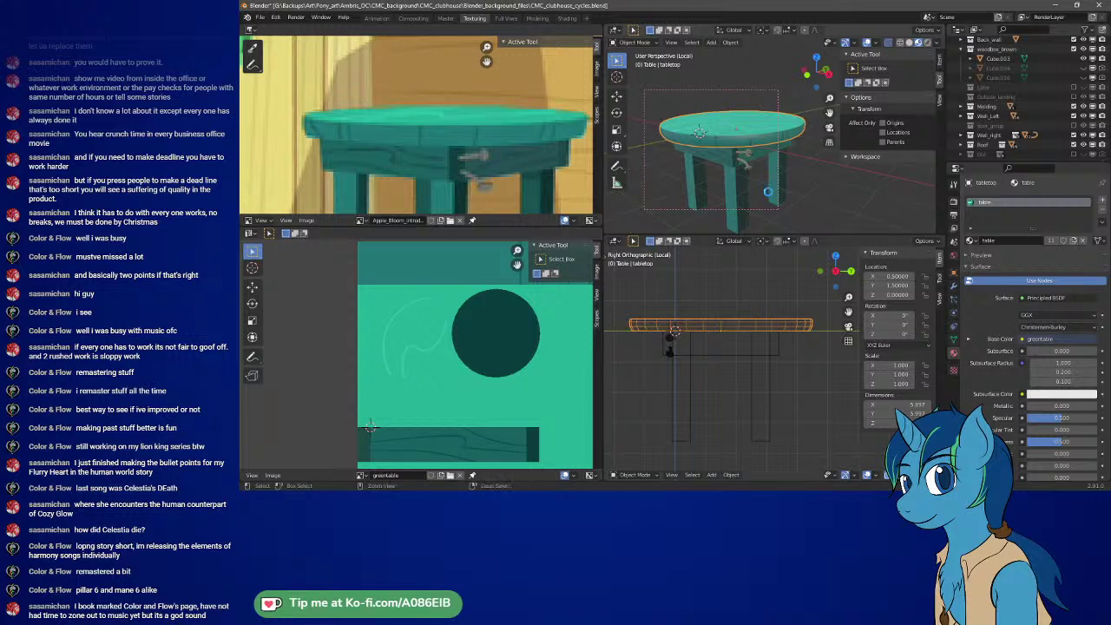
key("ctrl+s")
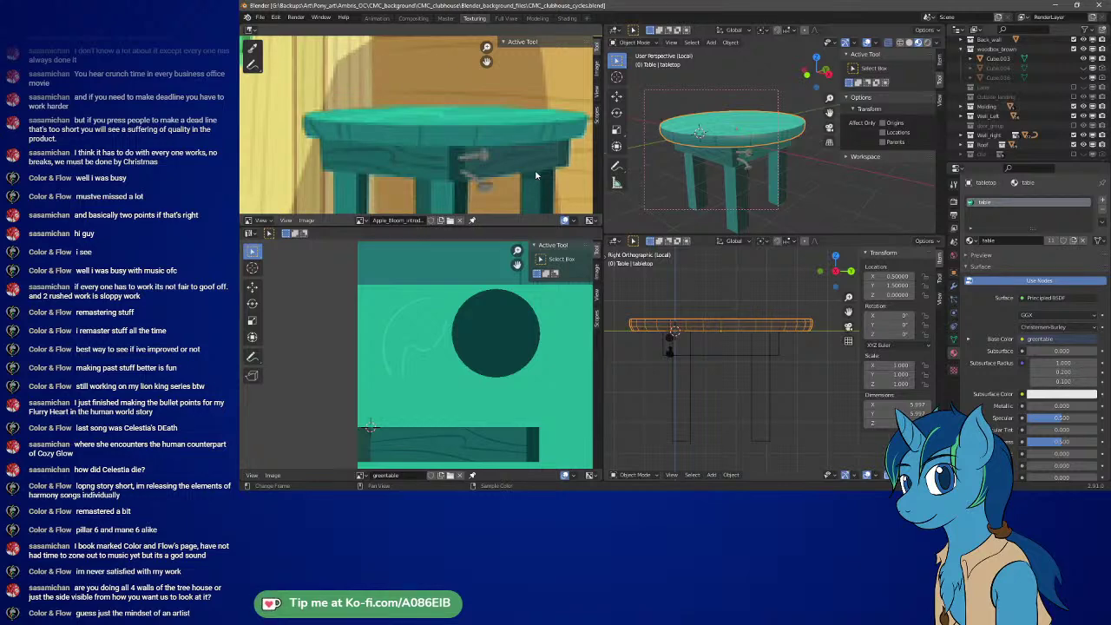
- Compare the modelled table's shape and wood grain with the table in the reference image from several angles
scroll(537, 175, "down", 5)
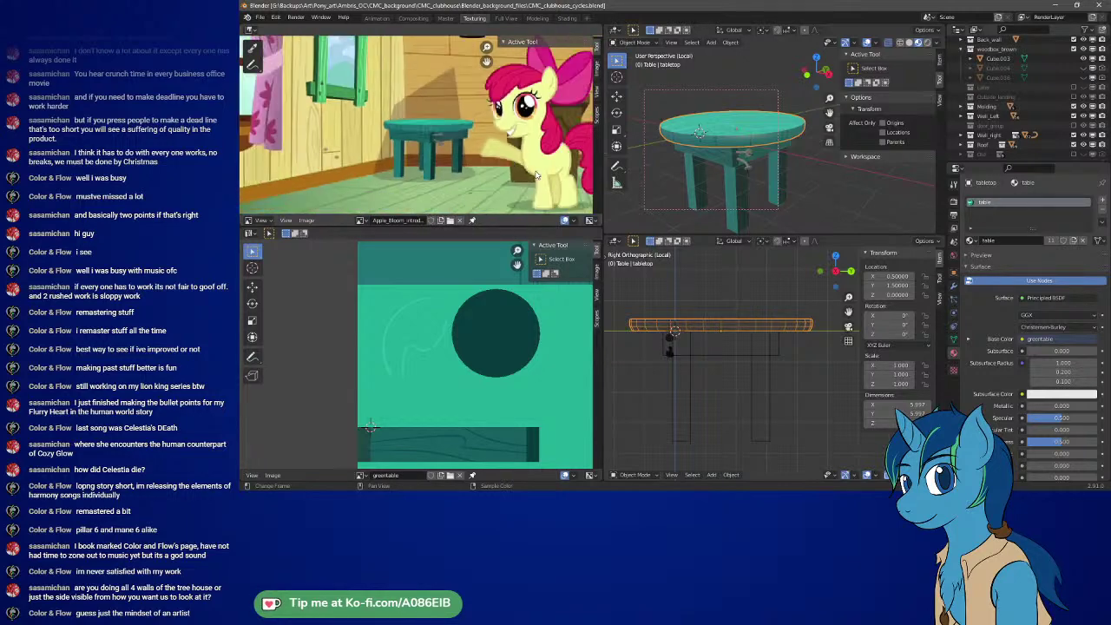
scroll(537, 147, "down", 1)
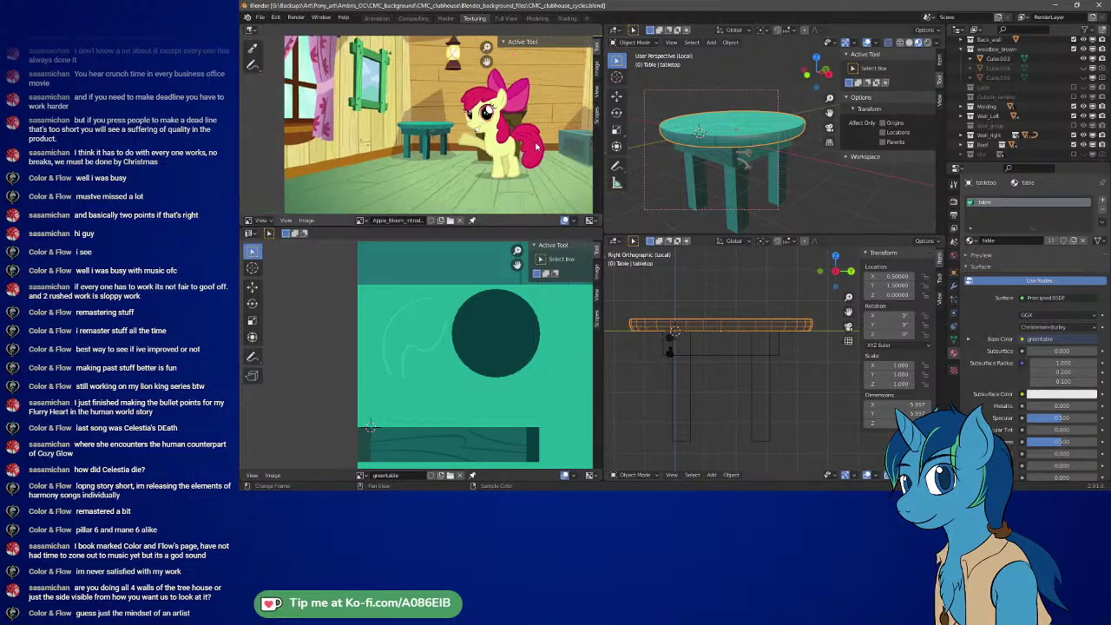
middle_click_drag(537, 146, 483, 158)
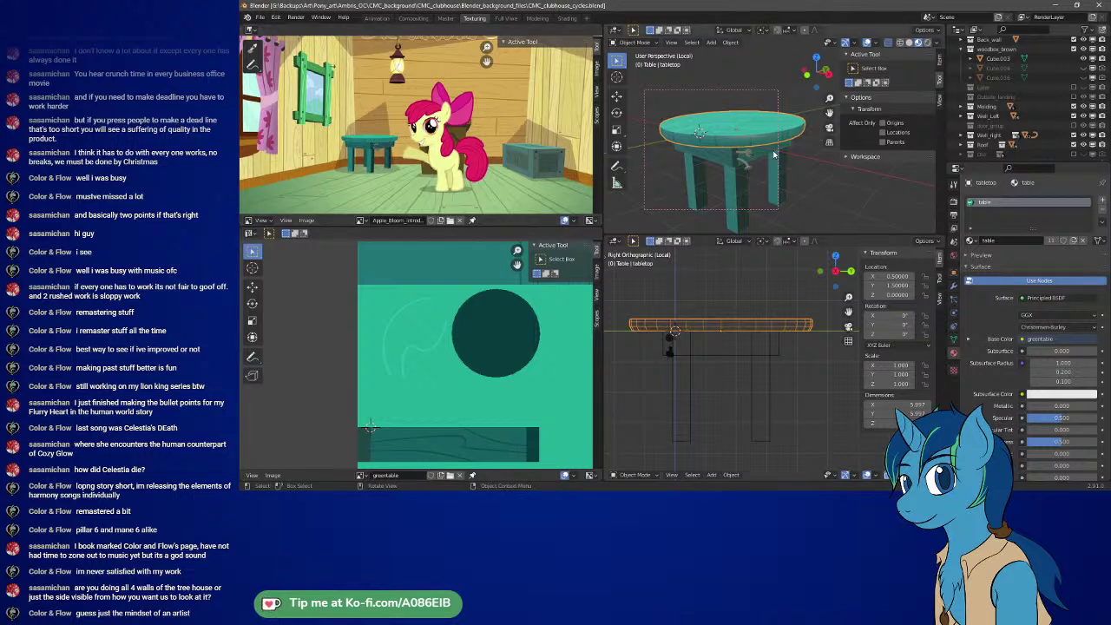
mouse_move(694, 148)
middle_mouse_down()
mouse_move(643, 137)
mouse_move(838, 145)
mouse_move(677, 144)
middle_mouse_up()
scroll(332, 187, "up", 6)
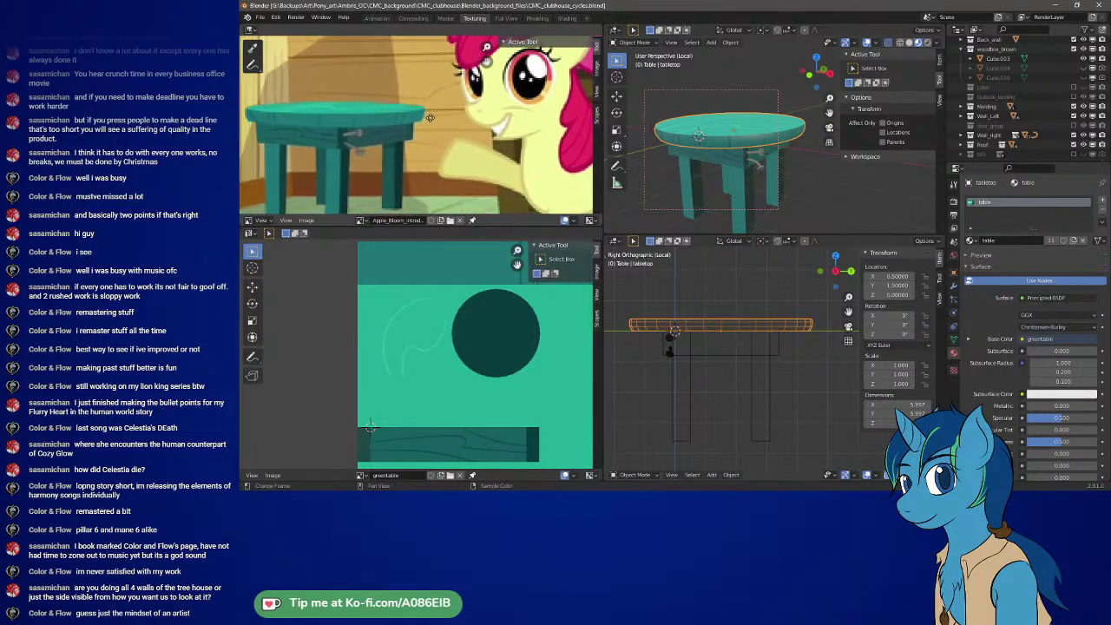
middle_click_drag(645, 117, 704, 153)
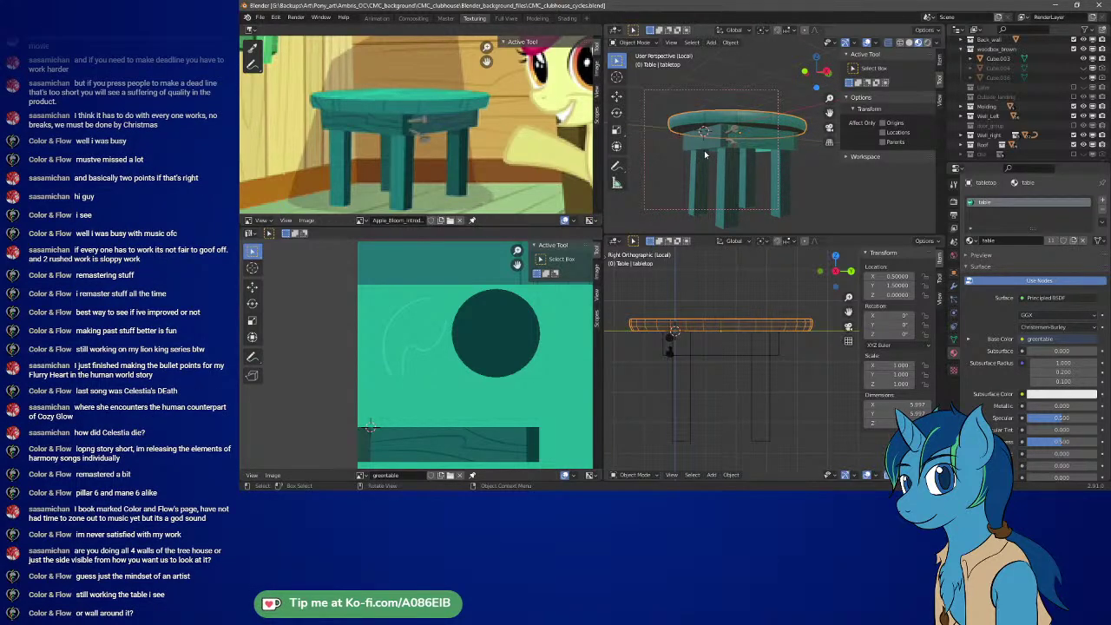
middle_click_drag(705, 154, 767, 163)
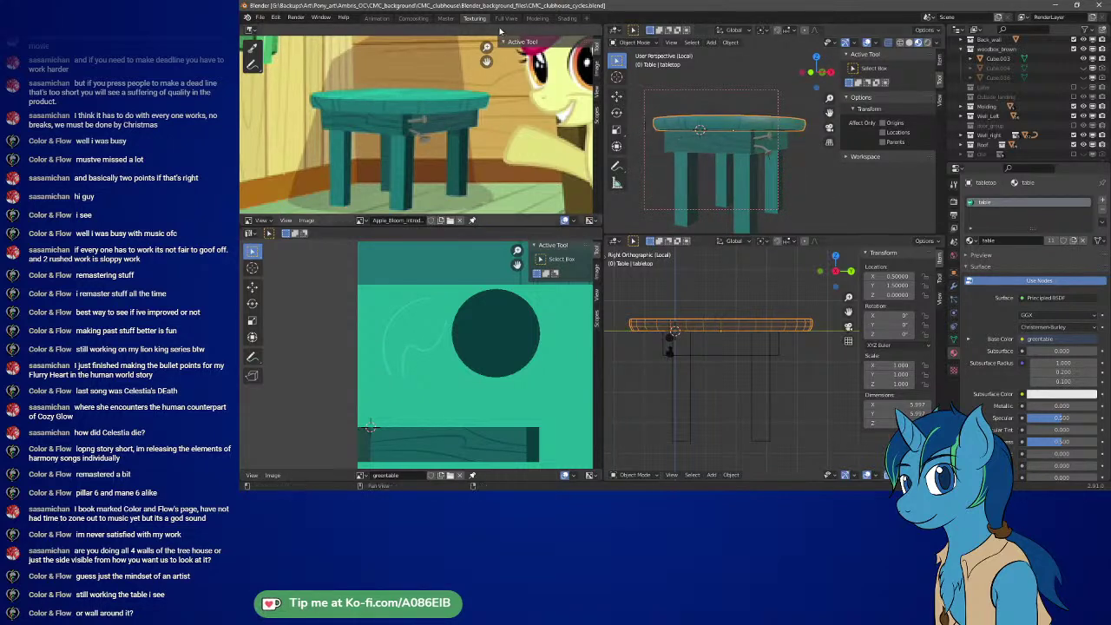
- Switch to the Master workspace and show the whole clubhouse room in Material Preview shading
left_click(449, 18)
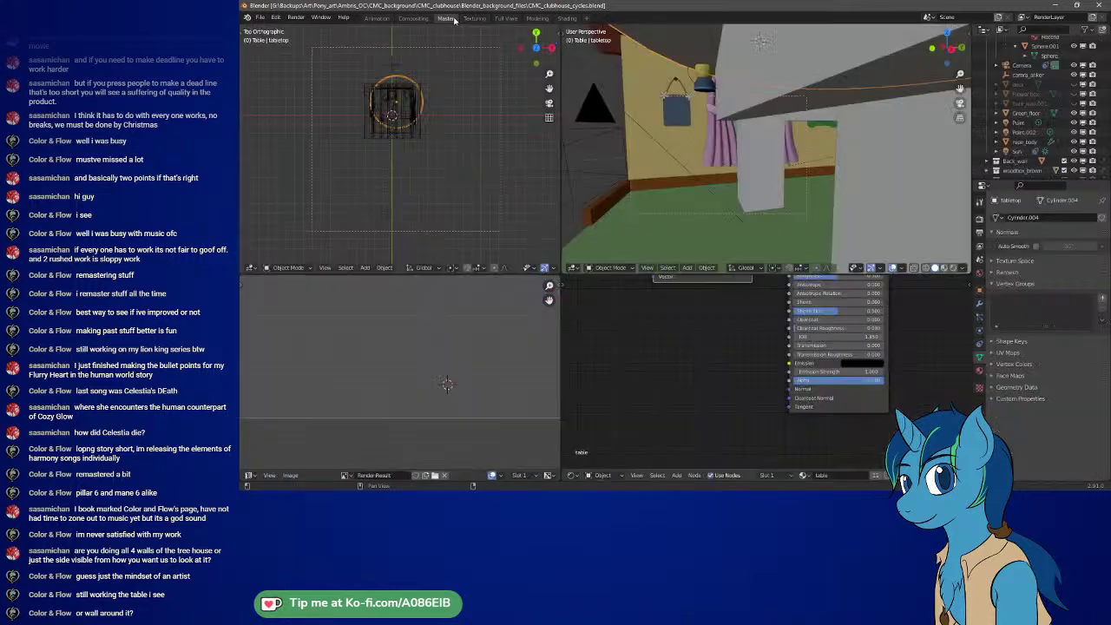
middle_click_drag(754, 160, 808, 168)
scroll(841, 170, "down", 3)
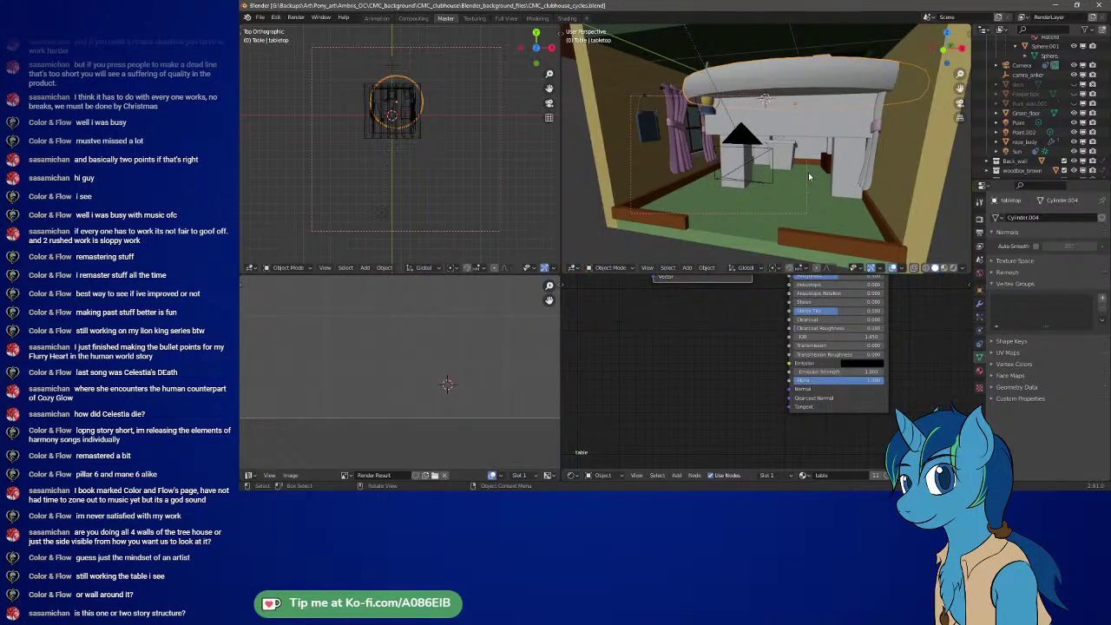
key("z")
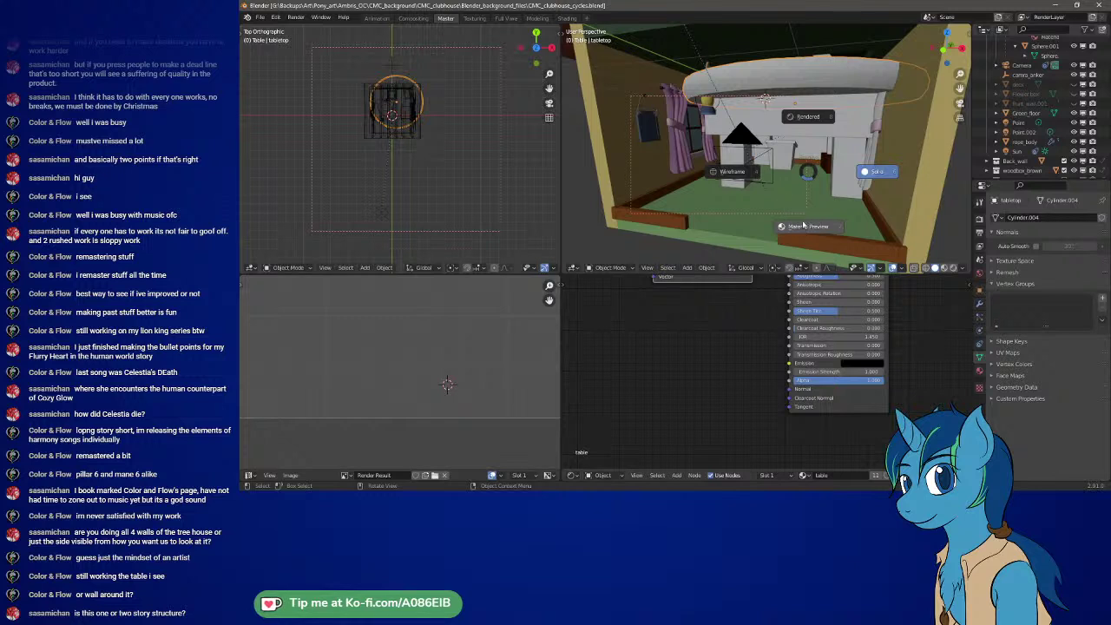
left_click(803, 226)
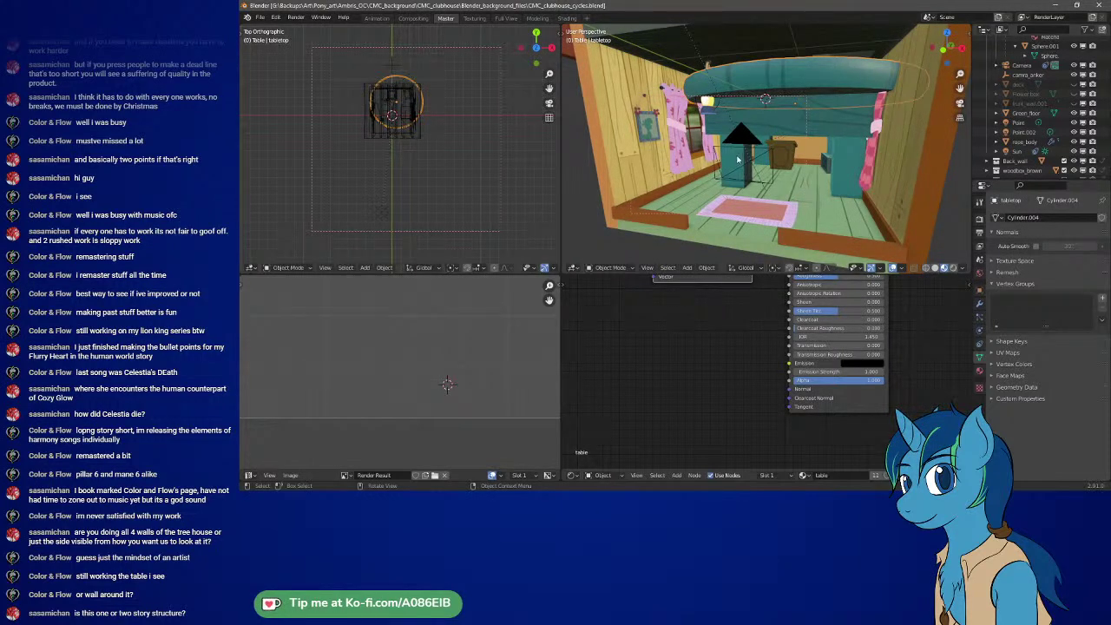
mouse_move(738, 159)
middle_mouse_down()
mouse_move(774, 164)
mouse_move(732, 161)
middle_mouse_up()
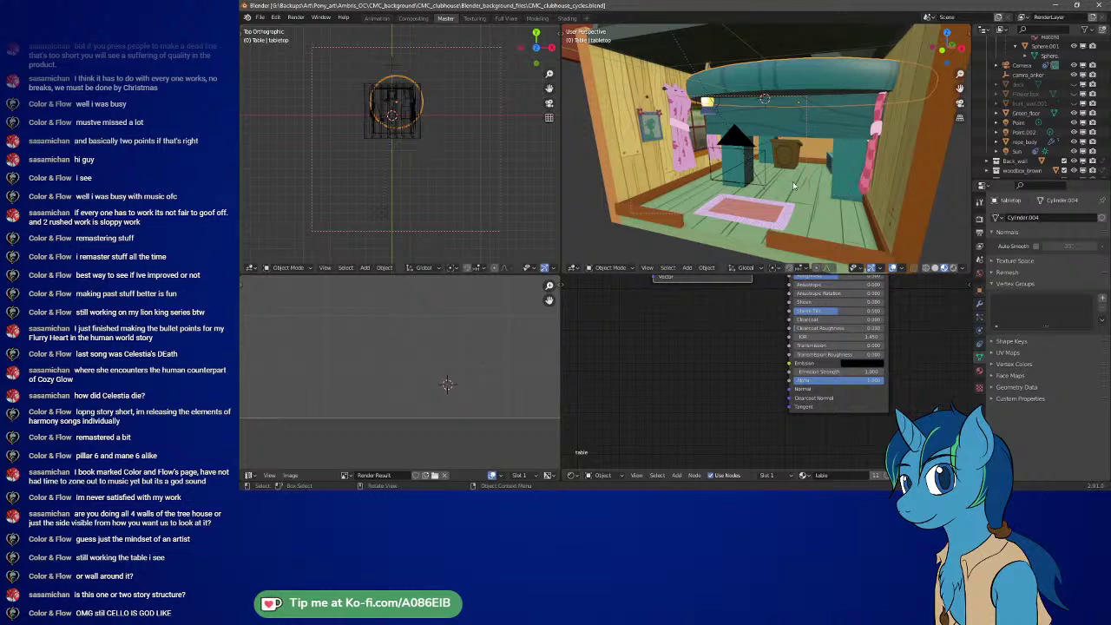
- Locate the Table collection among the scene objects and identify its tabletop and tableboards parts one by one
scroll(1024, 148, "down", 6)
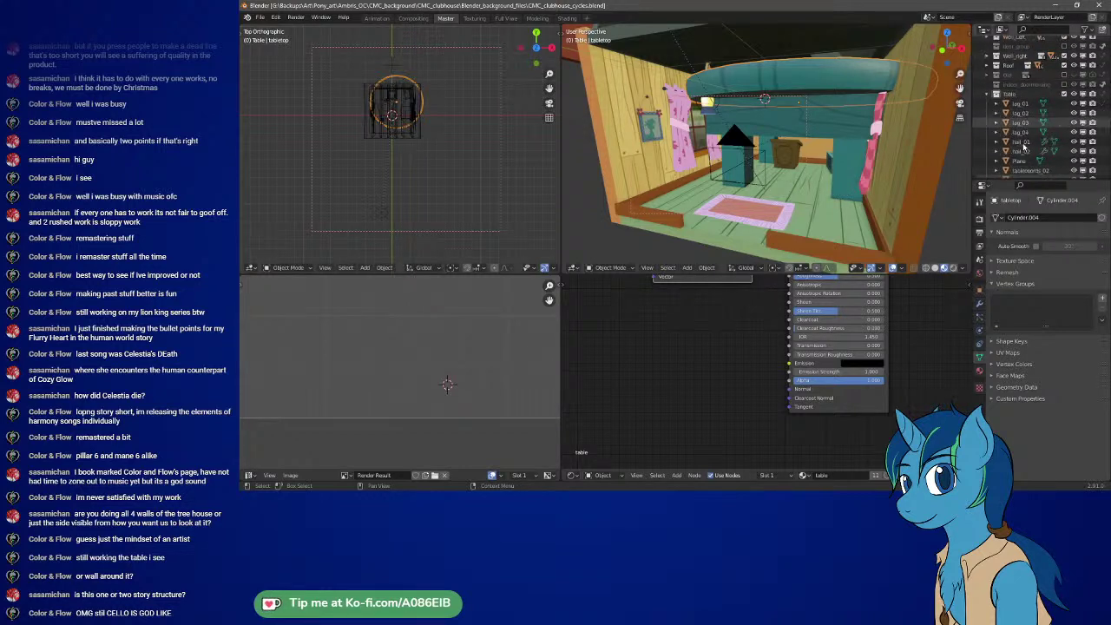
left_click(1009, 76)
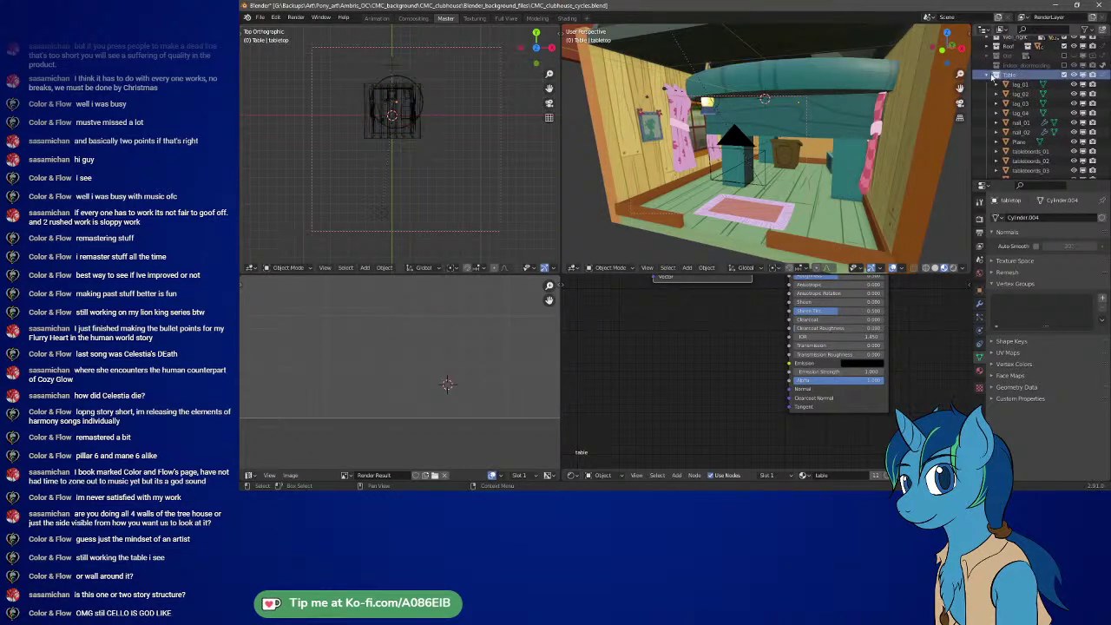
scroll(1002, 87, "down", 1)
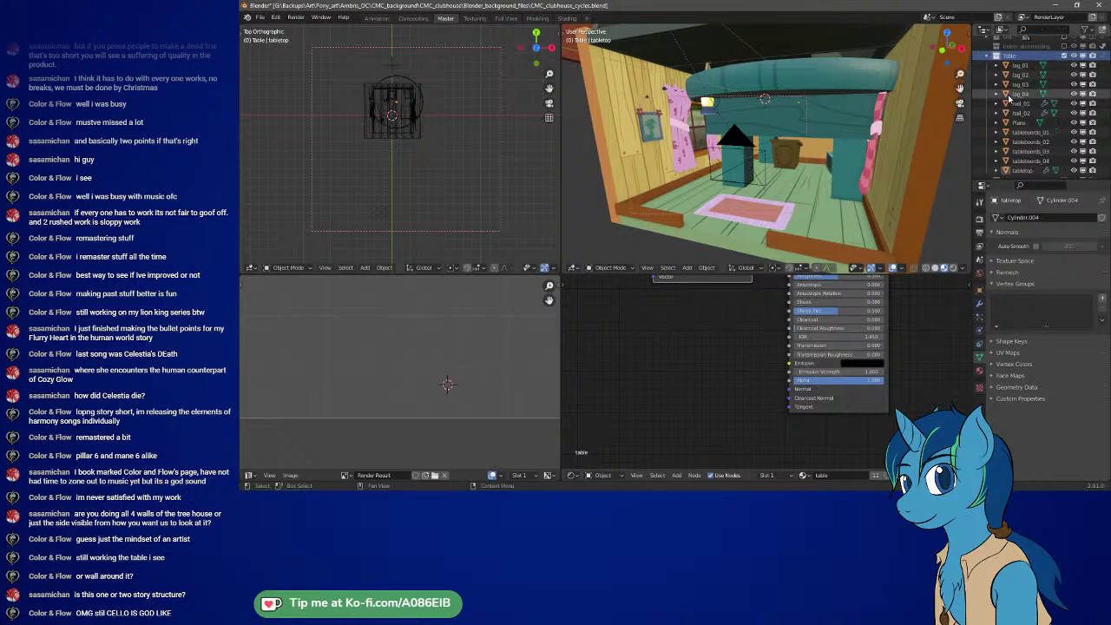
left_click(1028, 170)
left_click(1029, 160)
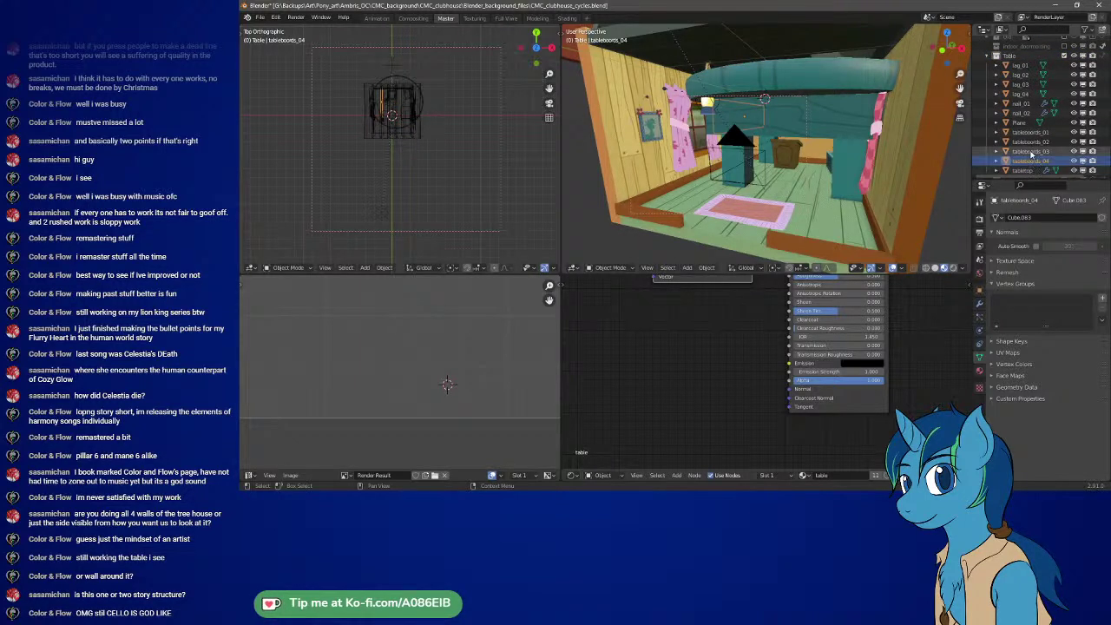
left_click(1030, 151)
left_click(1031, 133)
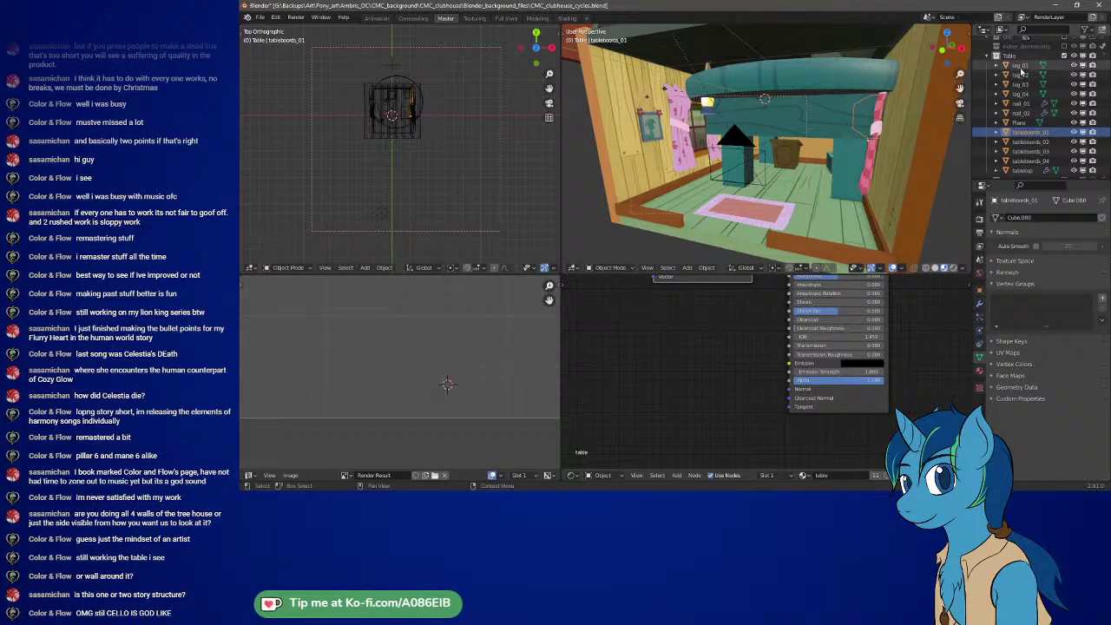
- Select all parts in the Table collection together: four legs, two nails, the plane, four tableboards and the tabletop
left_click(1021, 67)
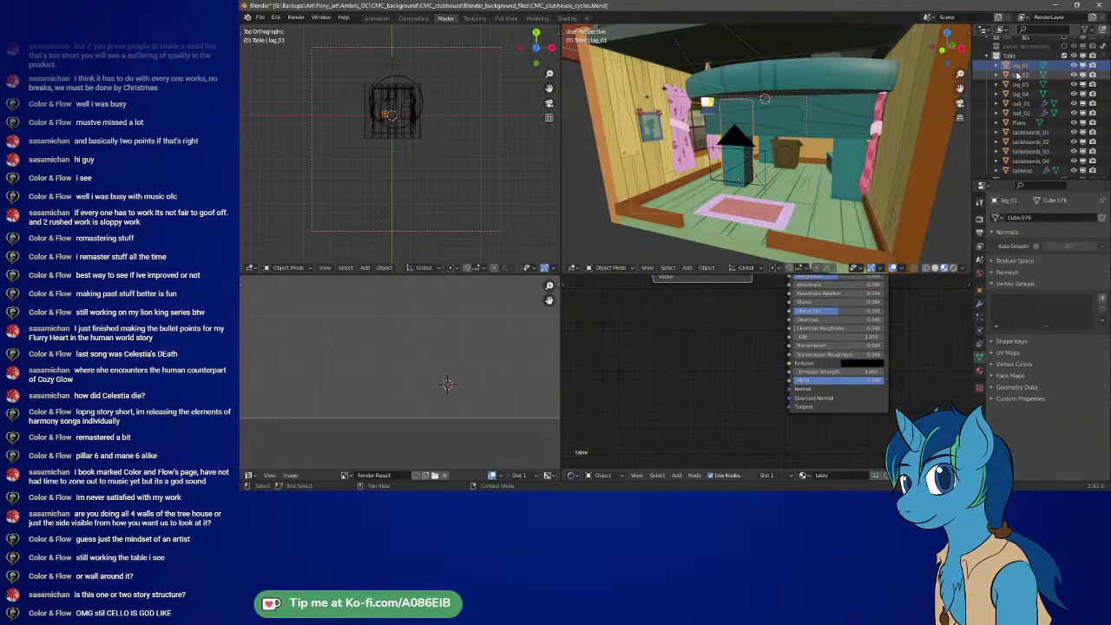
left_click(1029, 170)
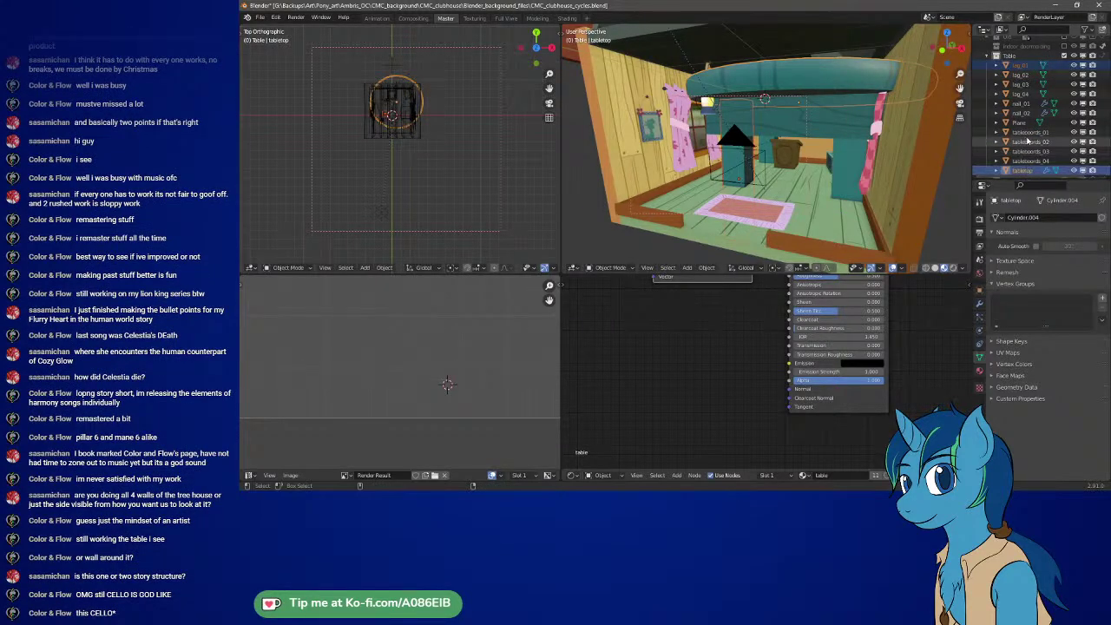
left_click(1027, 76, "ctrl")
left_click(1023, 85, "ctrl")
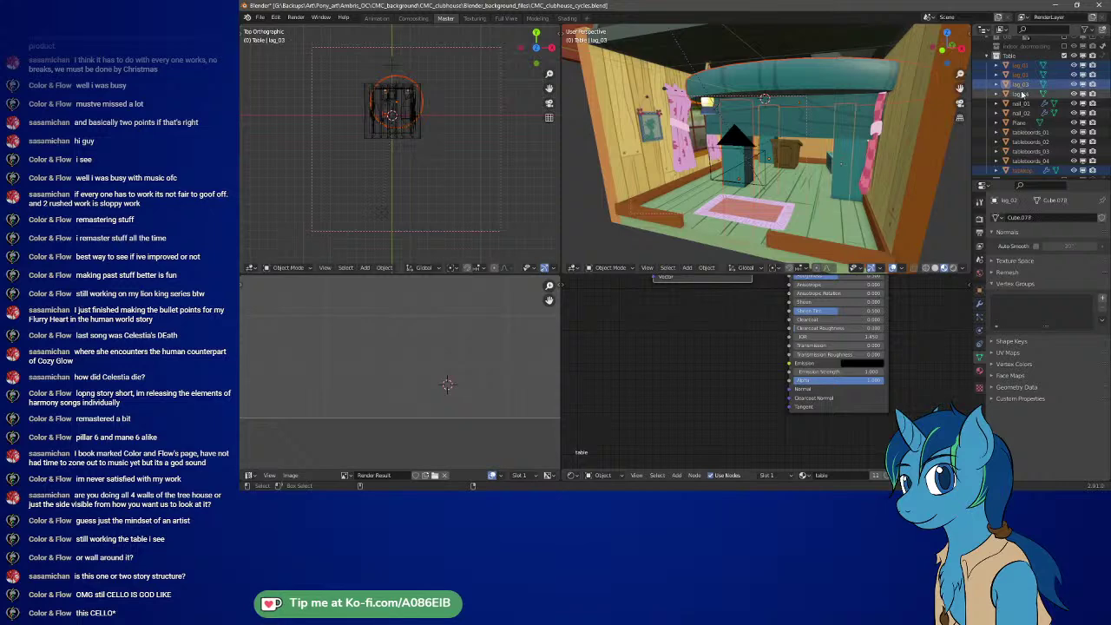
left_click(1022, 94, "ctrl")
left_click(1022, 105, "ctrl")
left_click(1022, 114, "ctrl")
left_click(1024, 132, "ctrl")
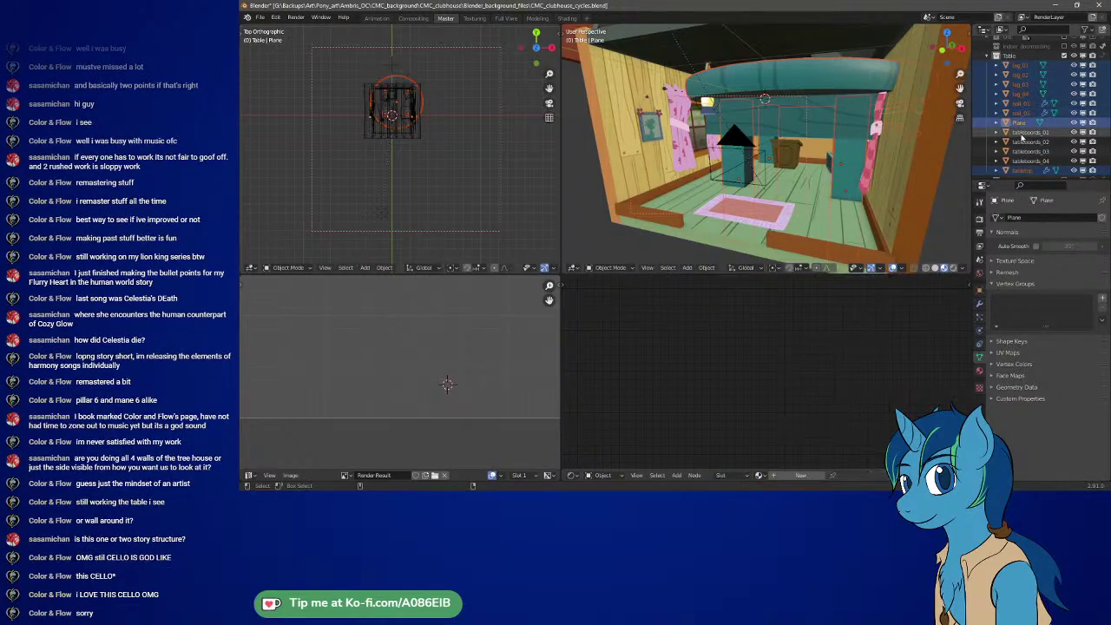
left_click(1024, 141, "ctrl")
left_click(1024, 160, "ctrl")
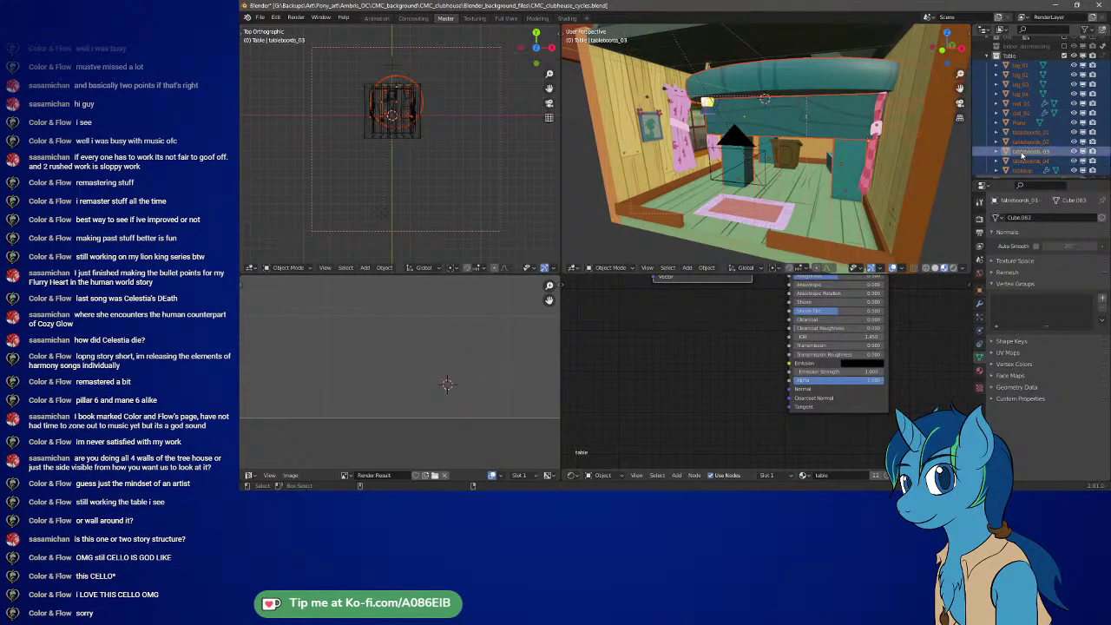
left_click(1024, 151, "ctrl")
- Duplicate the whole Table collection
left_click(1014, 59)
right_click(1012, 58)
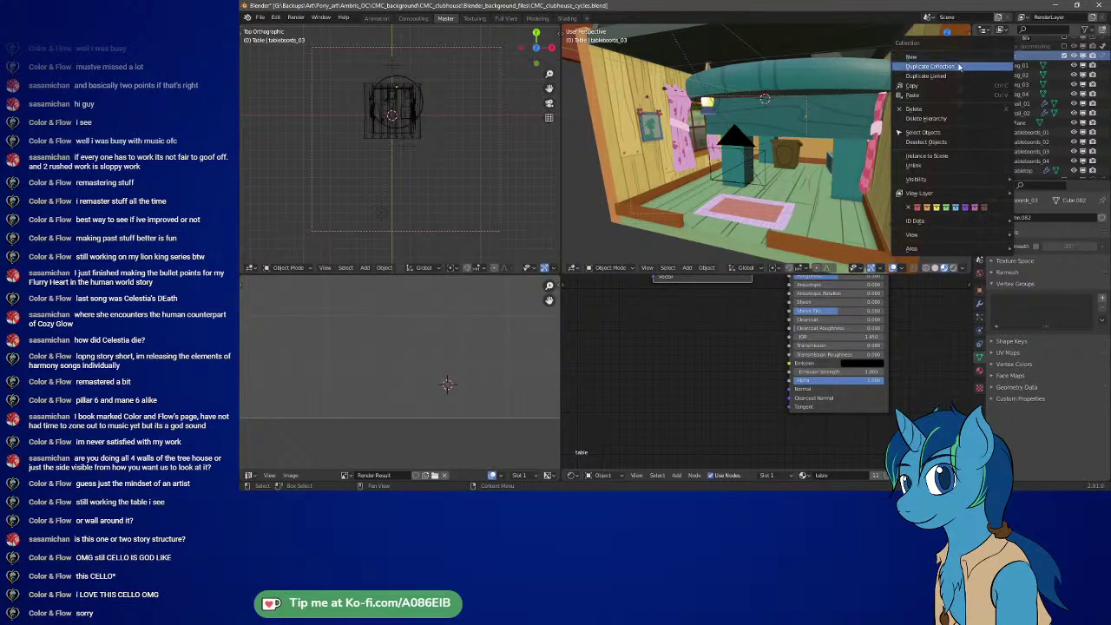
left_click(987, 57)
- Collapse the original Table collection and exclude it from the view layer, then make the duplicate collection active
scroll(998, 122, "down", 4)
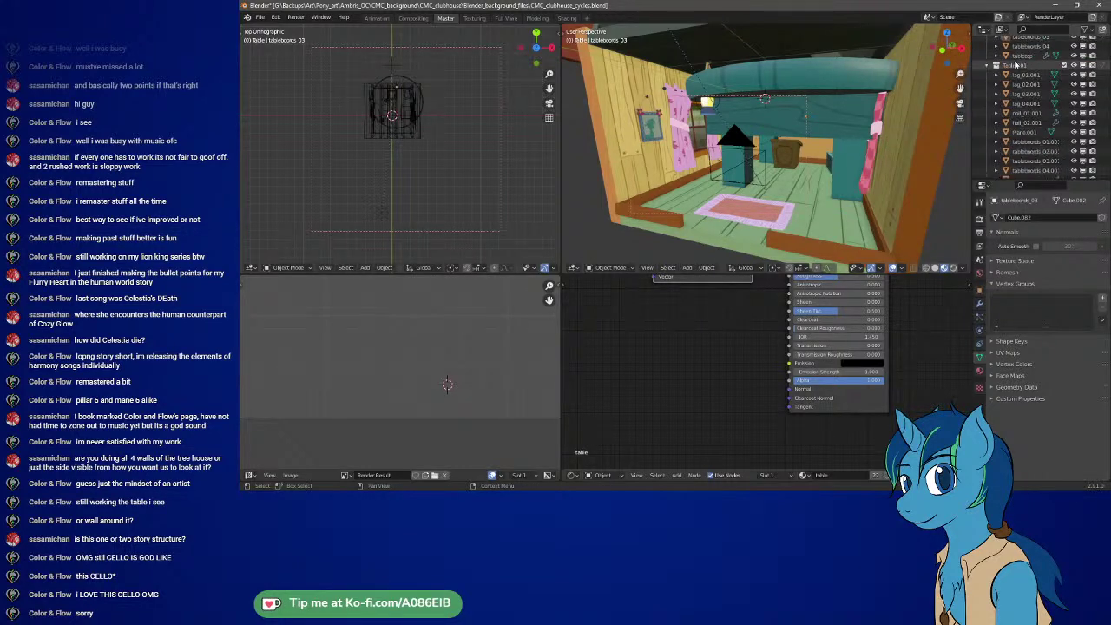
scroll(1045, 109, "up", 2)
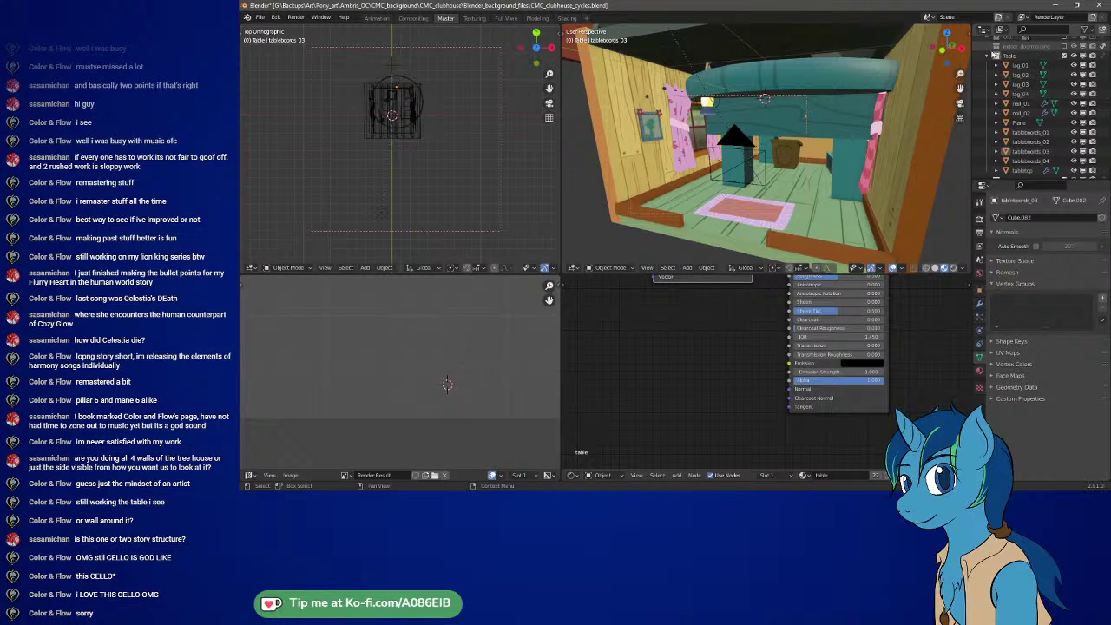
left_click(986, 57)
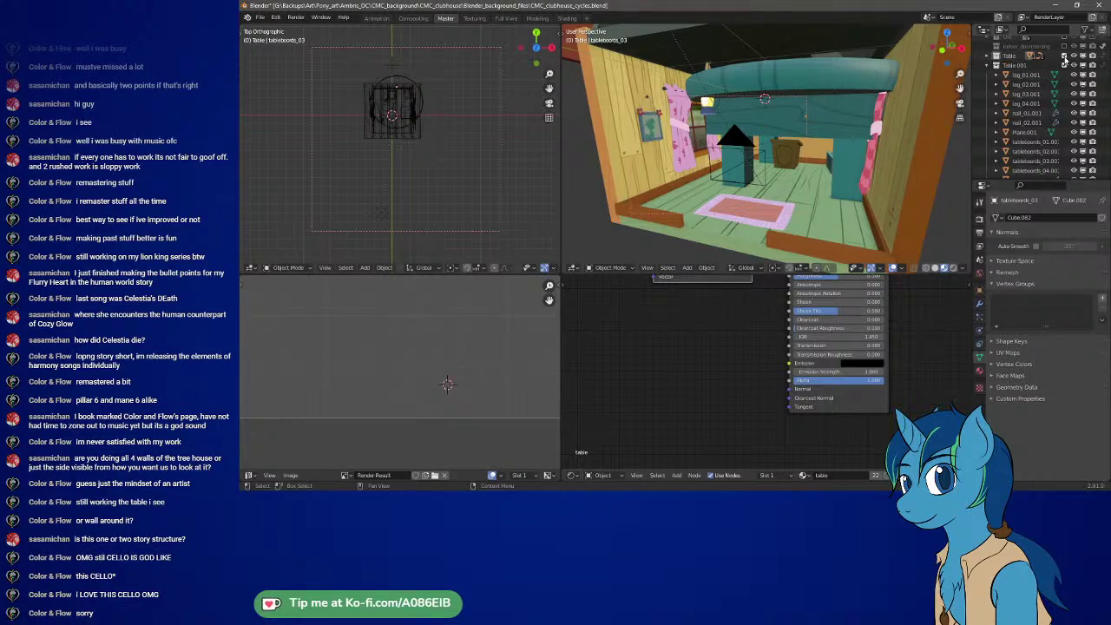
left_click(1063, 58)
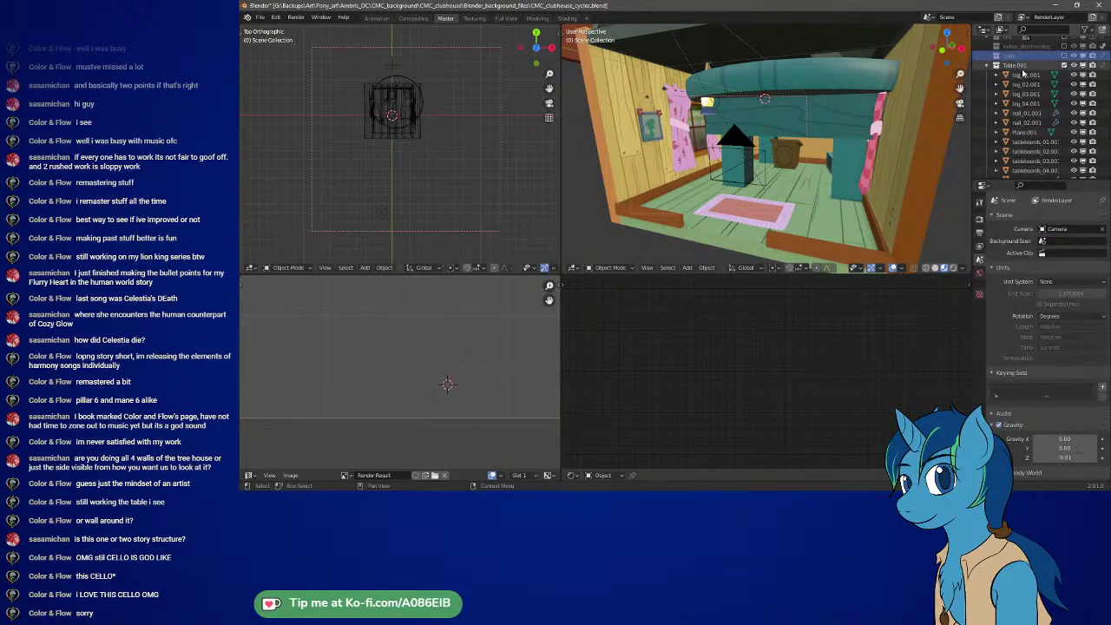
left_click(1020, 66)
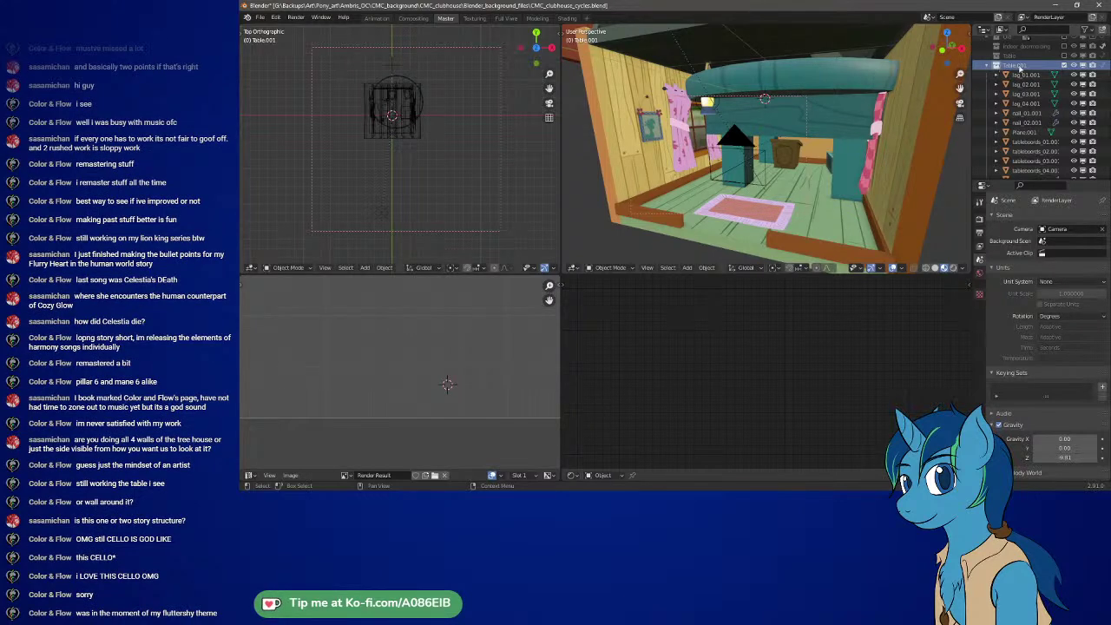
- Select every part of the duplicate table collection Table.001: legs, nails, plane, tableboards and tabletop
scroll(1021, 68, "up", 2)
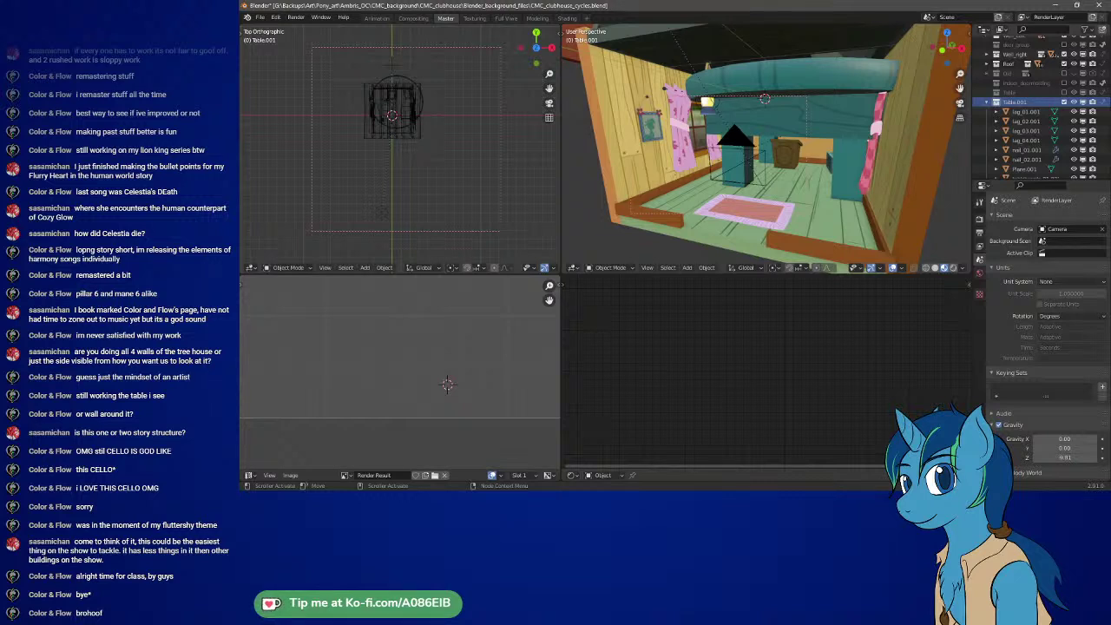
left_click(1026, 112)
left_click(1030, 142, "shift")
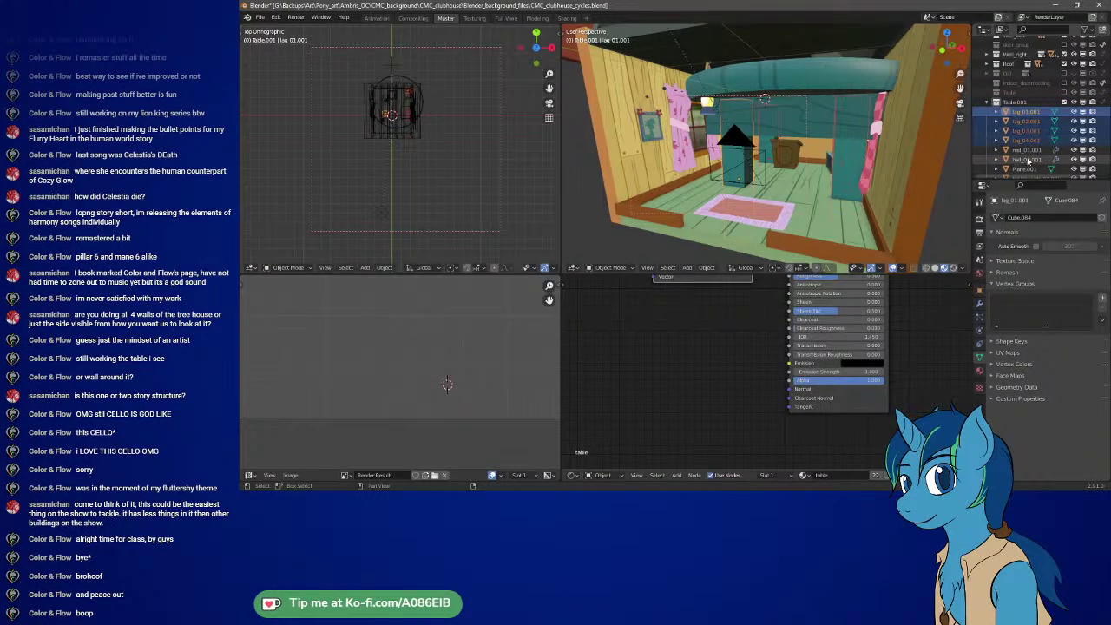
scroll(1029, 159, "down", 4)
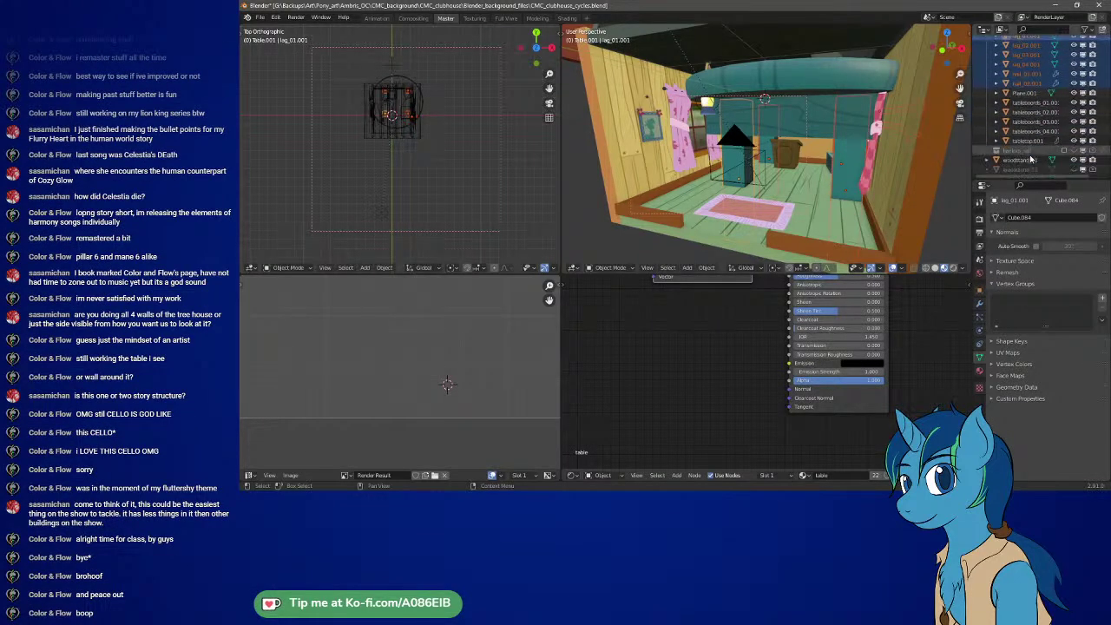
left_click(1030, 141, "shift")
scroll(1021, 130, "up", 2)
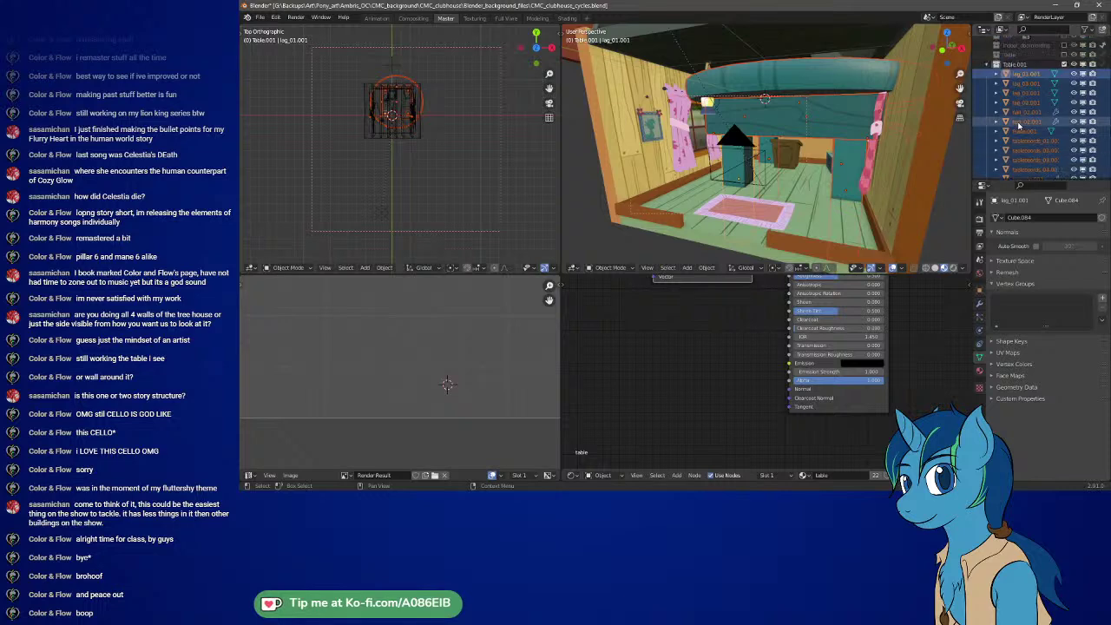
scroll(1018, 128, "up", 2)
type("s")
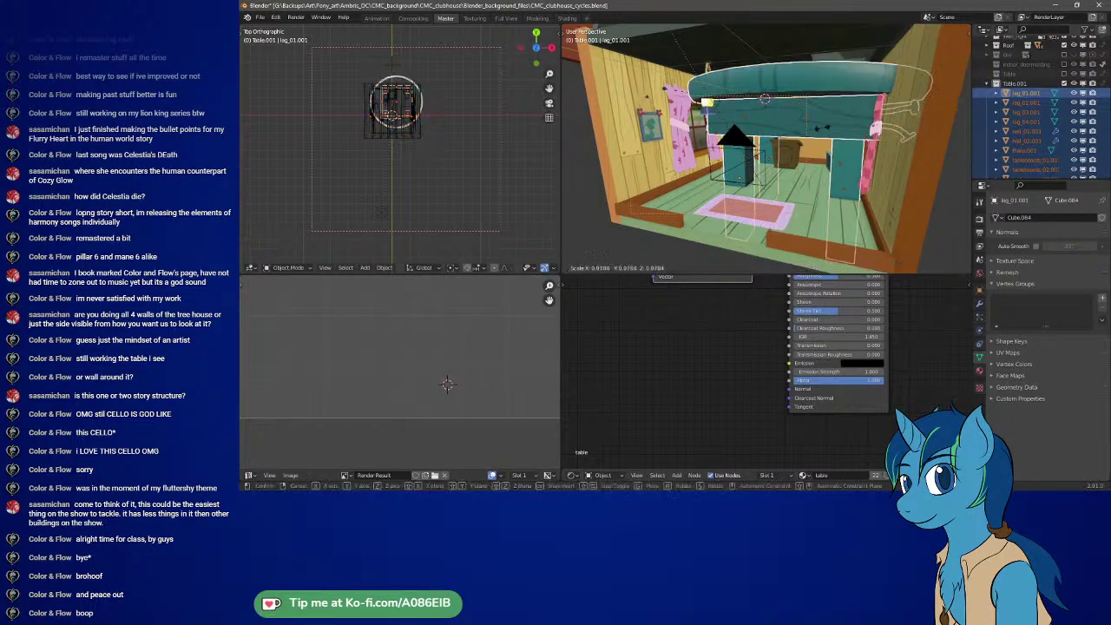
type("1.3")
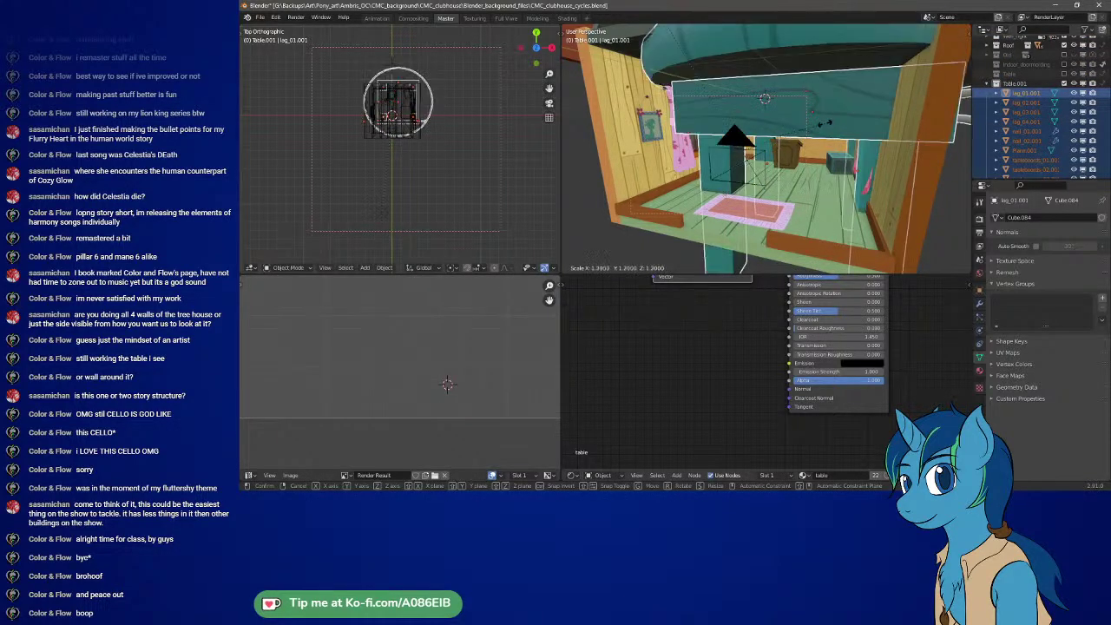
key("BackSpace")
key("BackSpace")
key("BackSpace")
type("0.6")
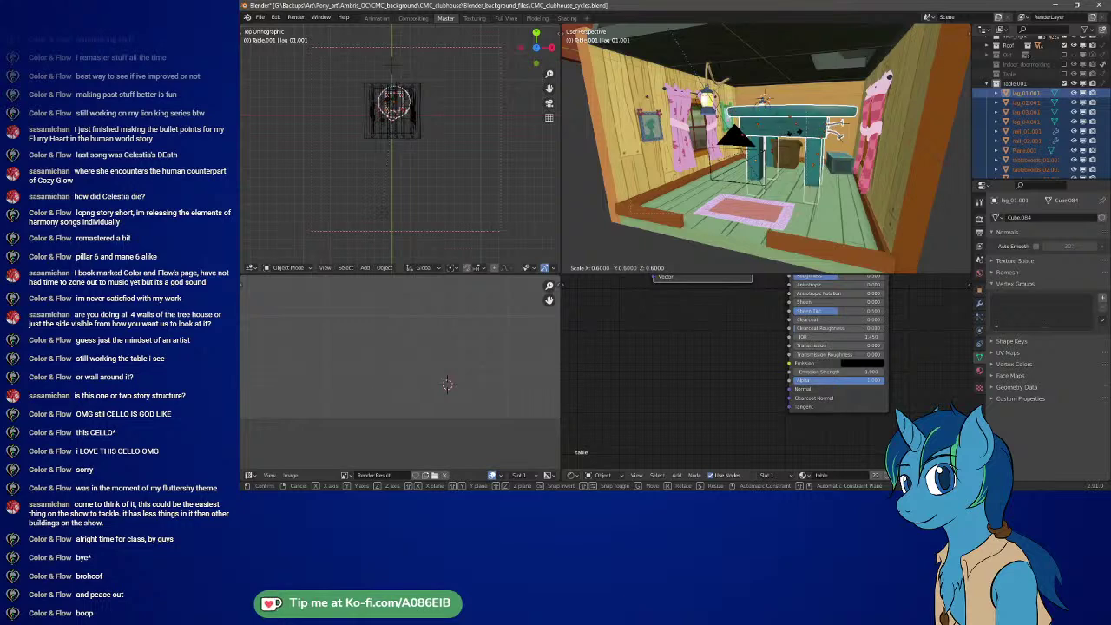
key("Return")
- In front view, scale the selected duplicate table down uniformly to 0.2
key("KP_1")
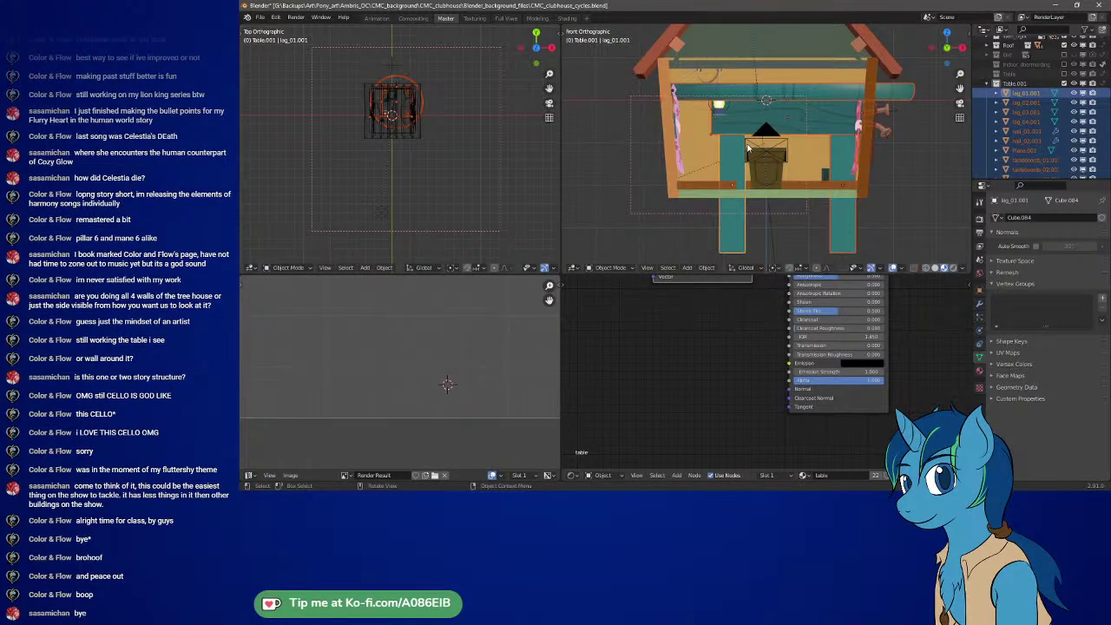
scroll(785, 135, "up", 3)
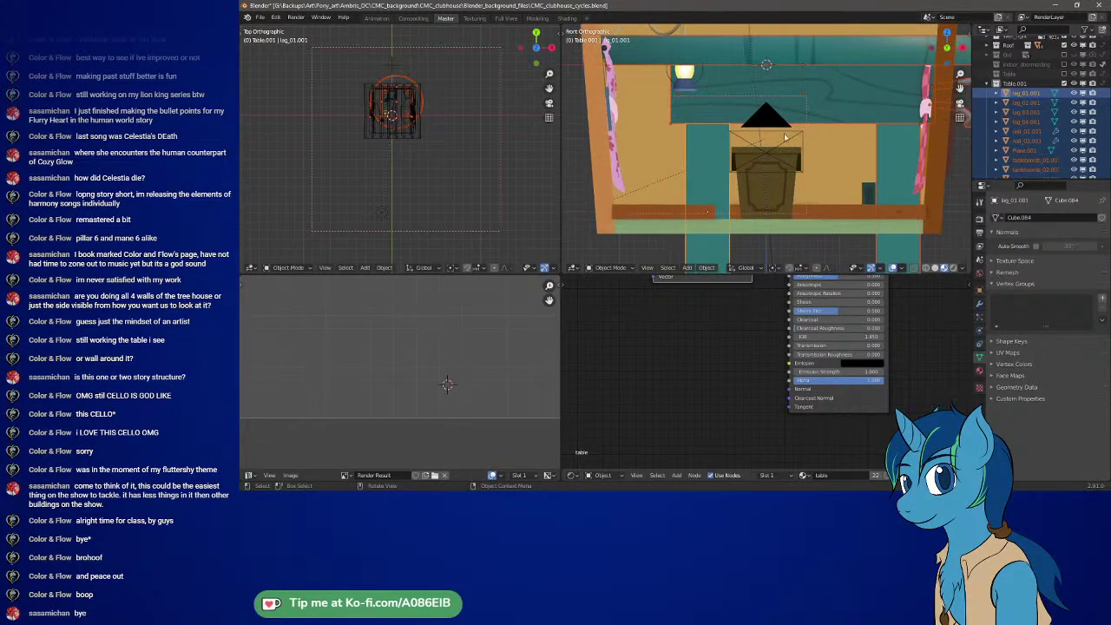
mouse_move(786, 137)
middle_mouse_down("shift")
mouse_move(810, 125)
mouse_move(784, 163)
mouse_move(794, 142)
middle_mouse_up("shift")
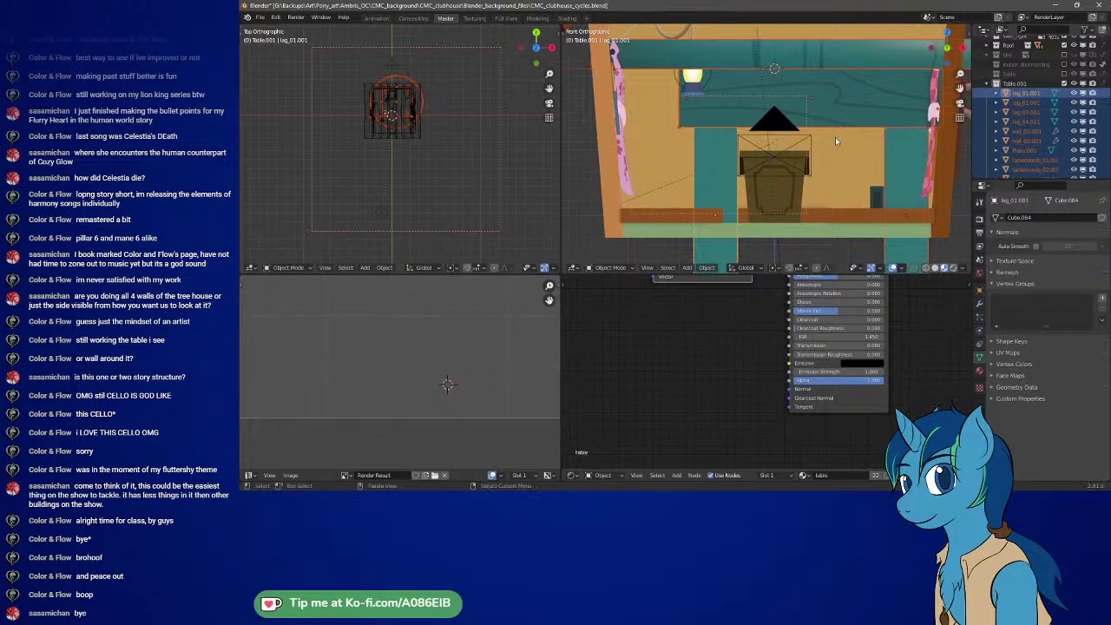
scroll(835, 137, "down", 3)
key("s")
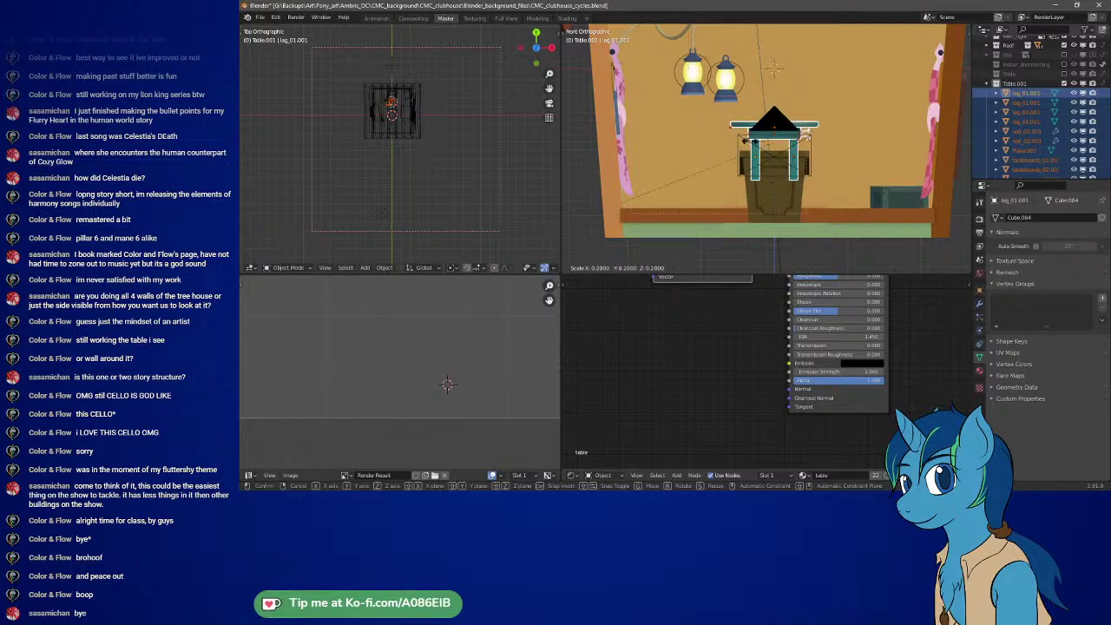
left_click(751, 140)
- Move the scaled table down and sideways so it stands on the floor between the podium and the wall with the pink curtains
key("g")
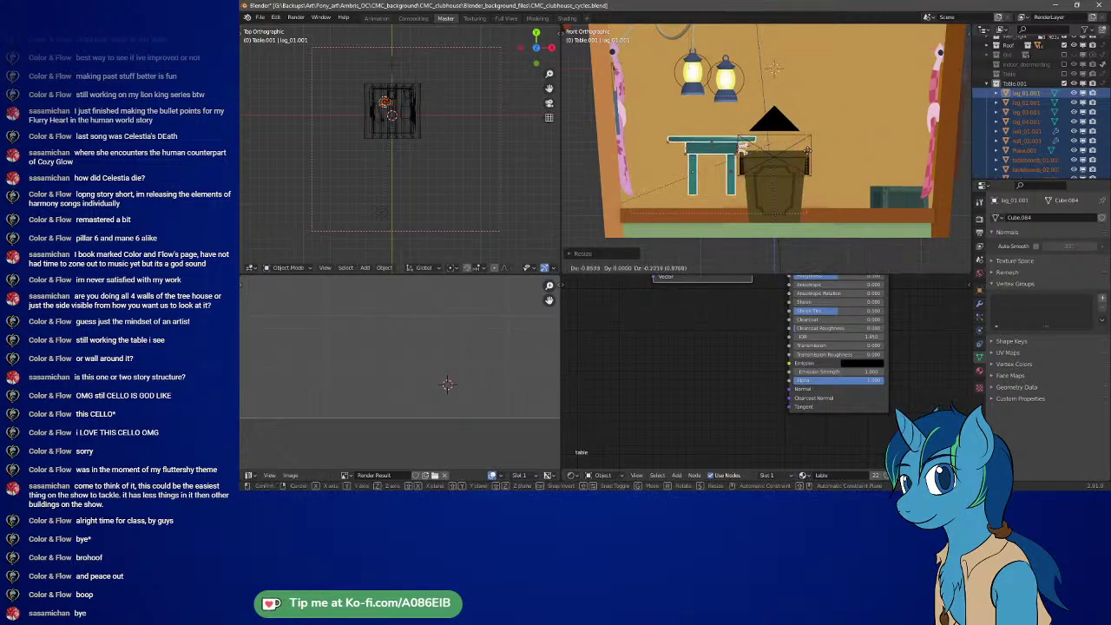
left_click(779, 183)
middle_click_drag(777, 177, 450, 206)
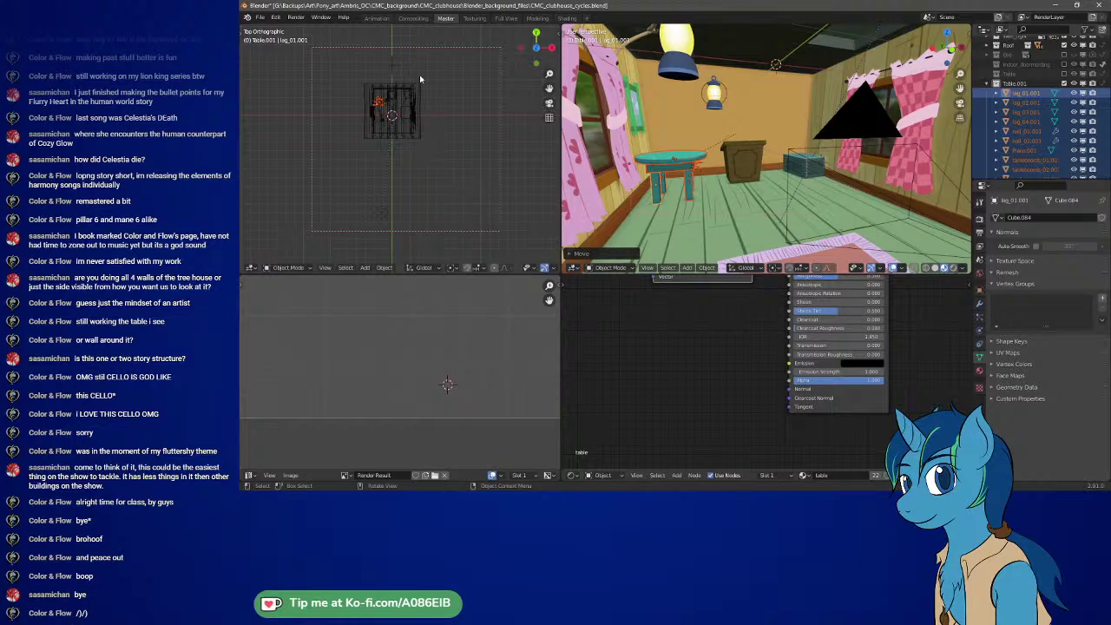
- Turn the wireframe top-view area into an Image Editor showing the Apple Bloom reference image, enlarged around the table
left_click(250, 268)
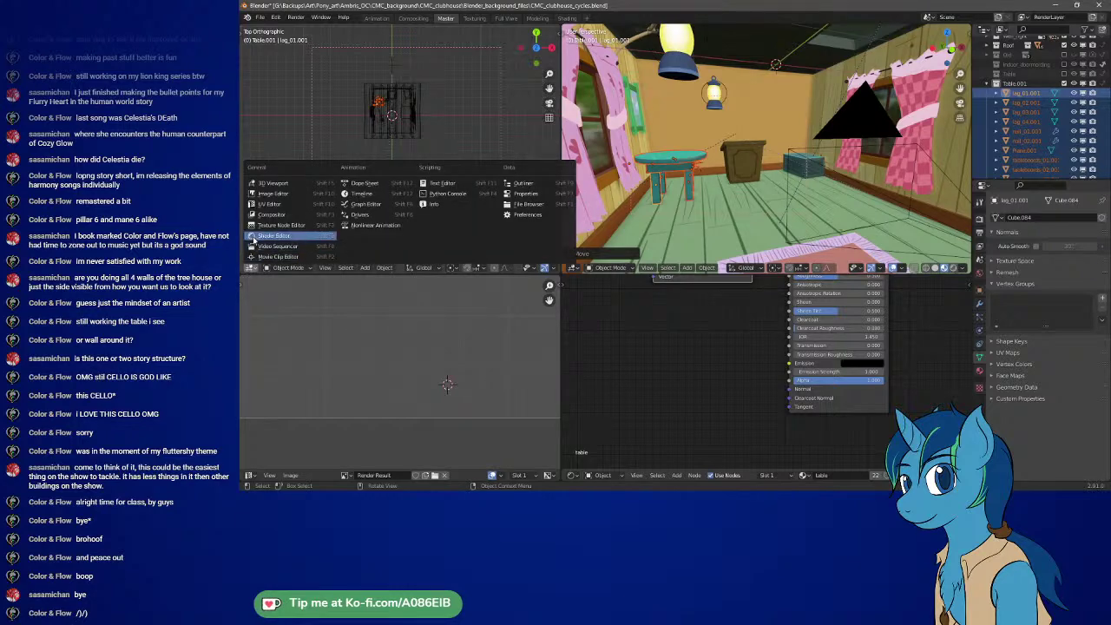
left_click(273, 192)
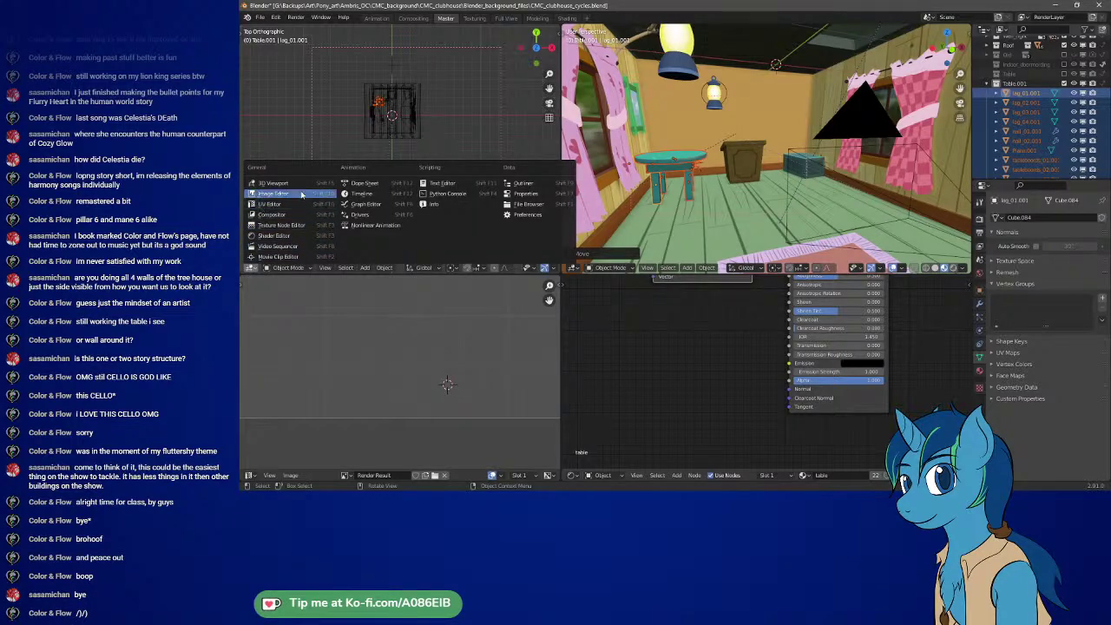
scroll(378, 176, "up", 4)
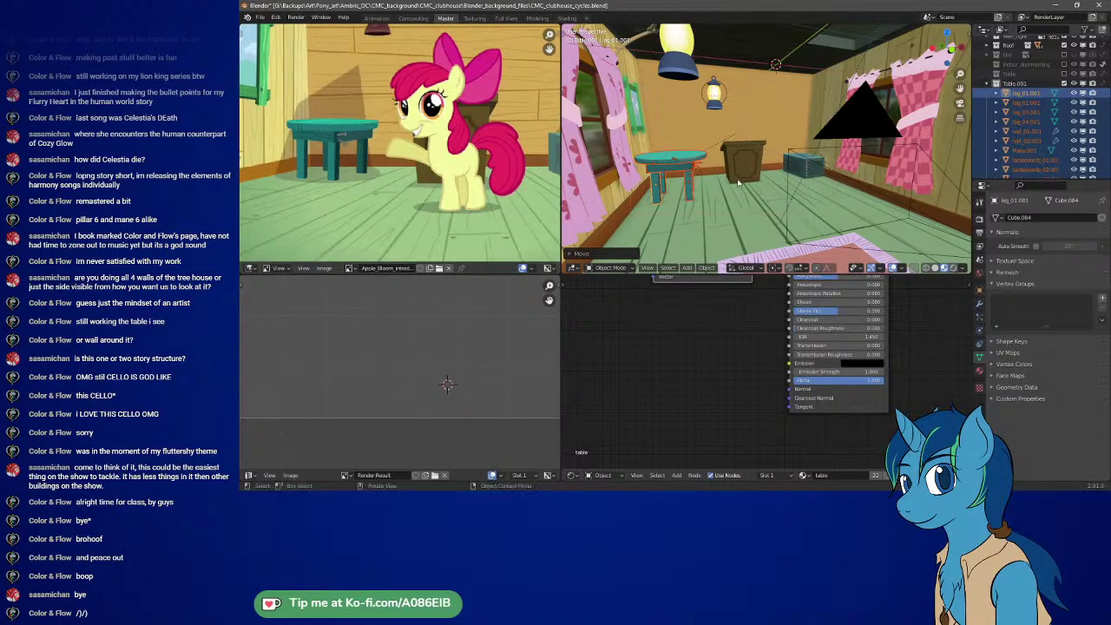
- From the camera view, move the table back along the global Y axis and scale it to about 0.8 to match the reference
key("KP_1")
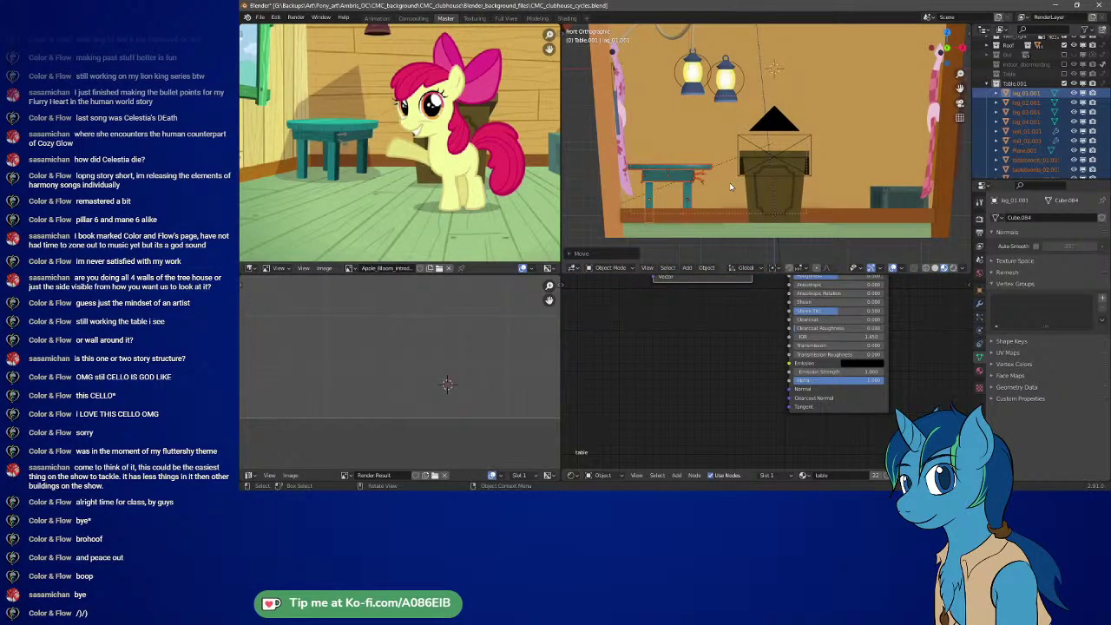
key("KP_5")
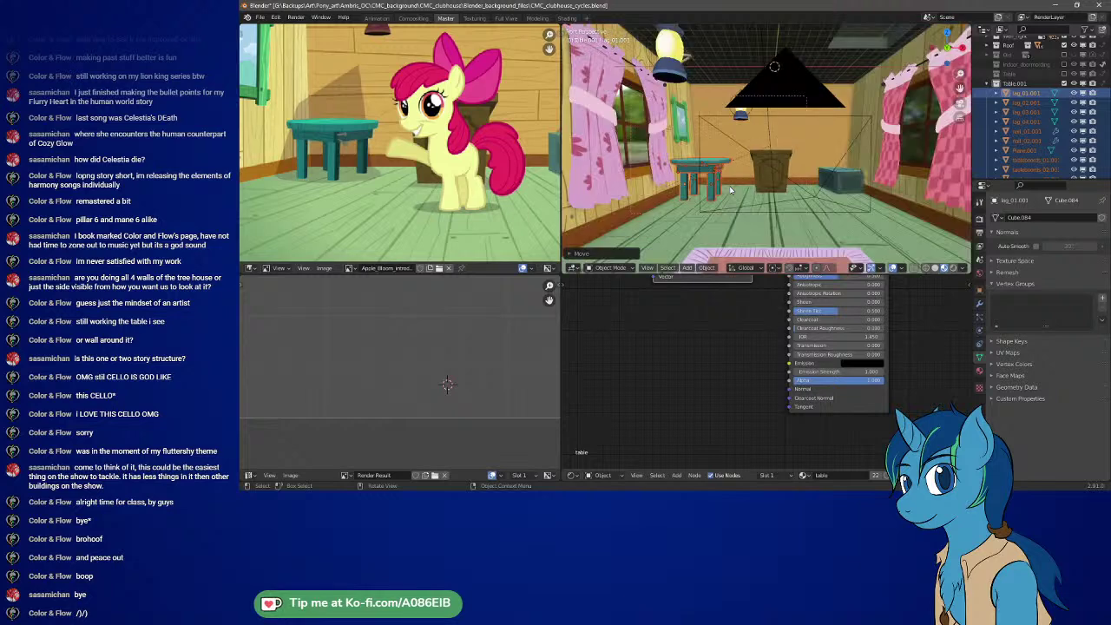
key("KP_0")
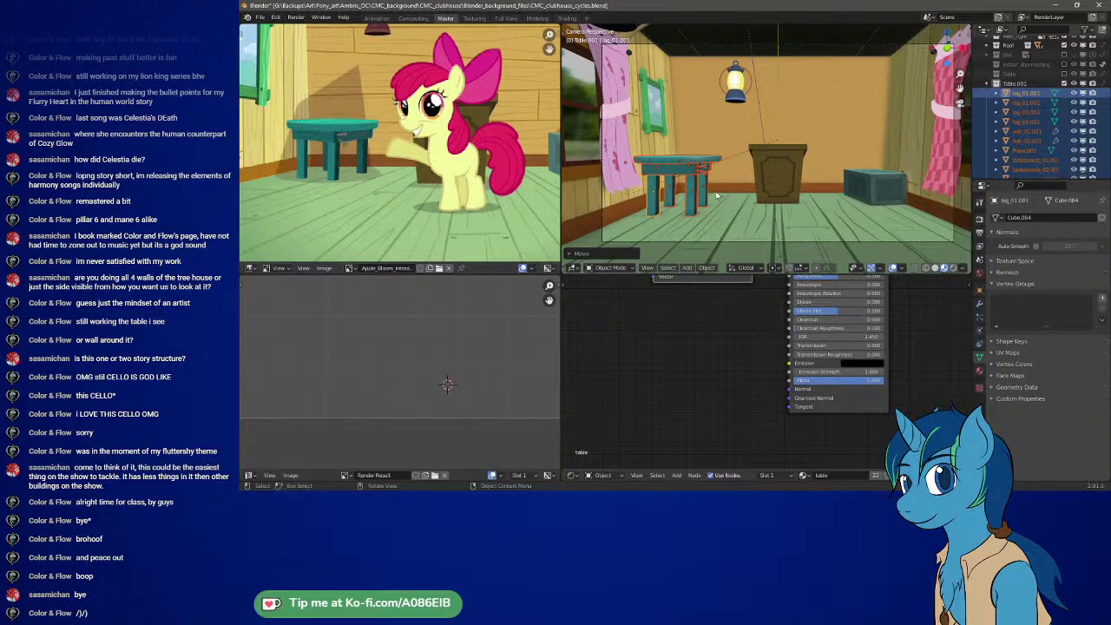
key("g")
key("z")
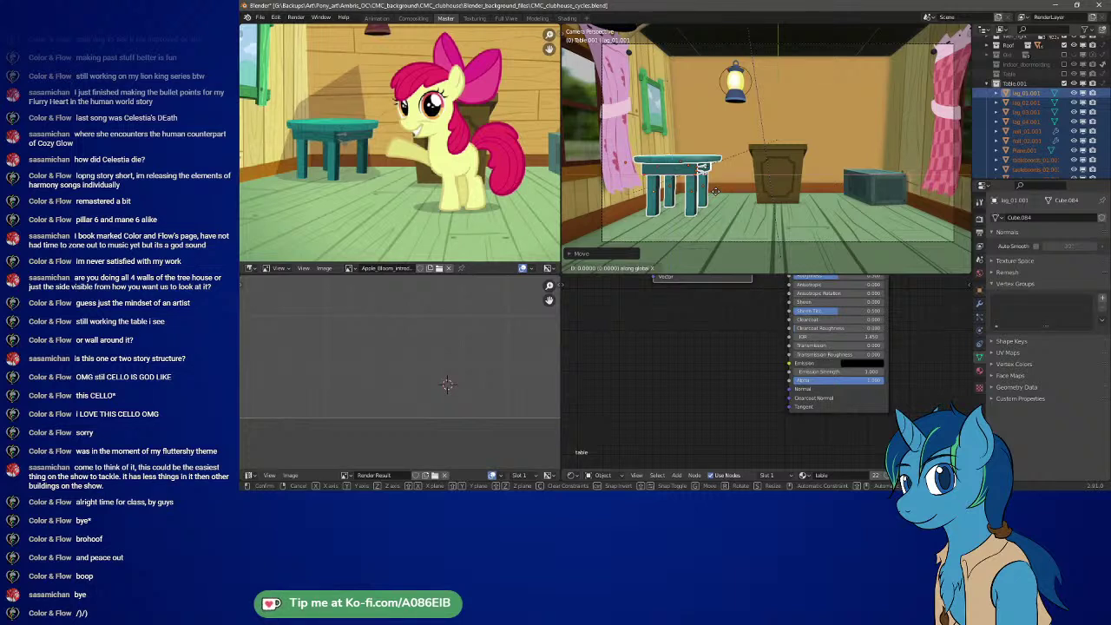
key("y")
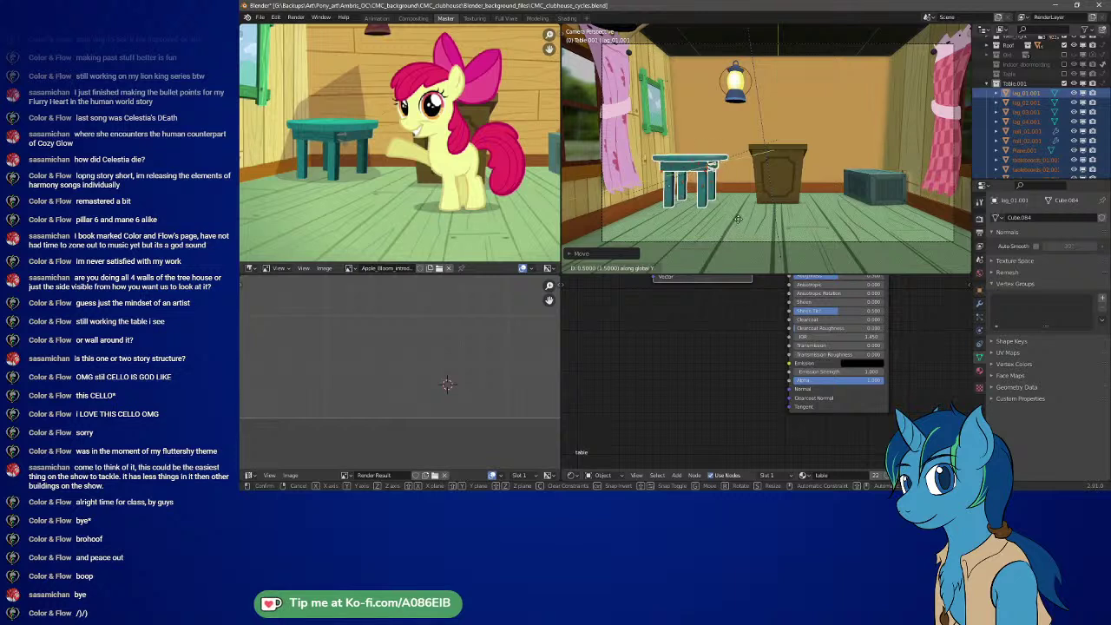
left_click(741, 205)
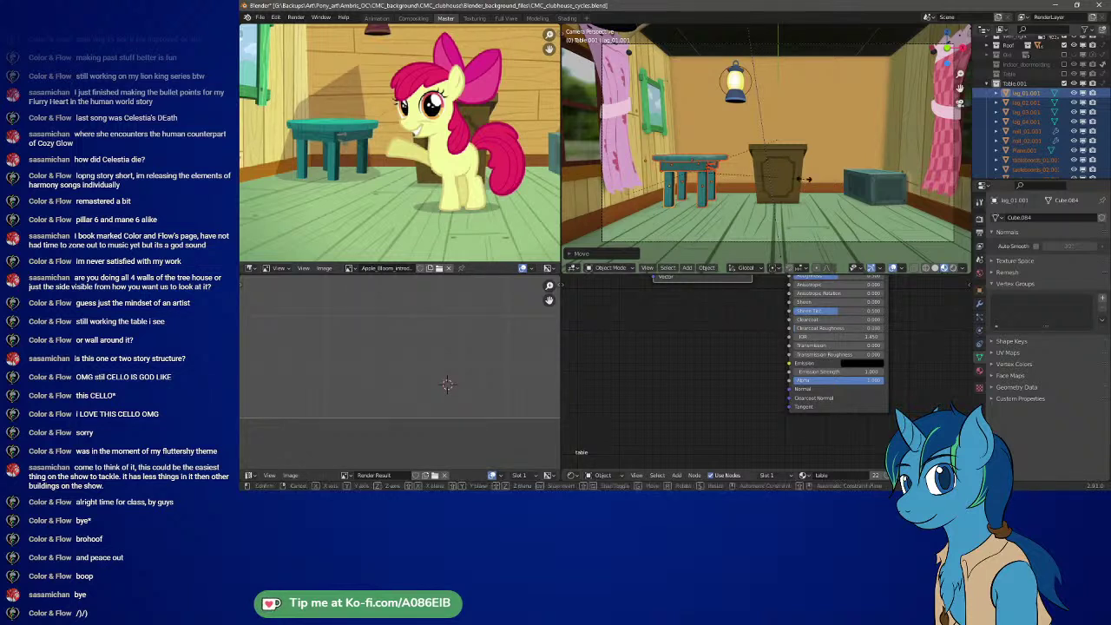
key("s")
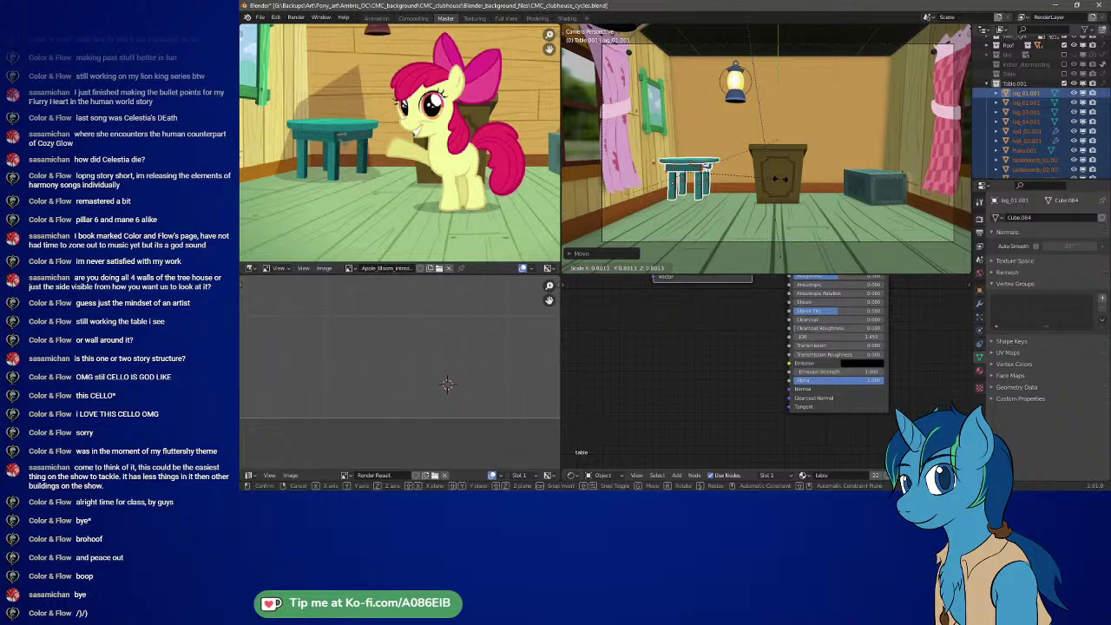
left_click(775, 187)
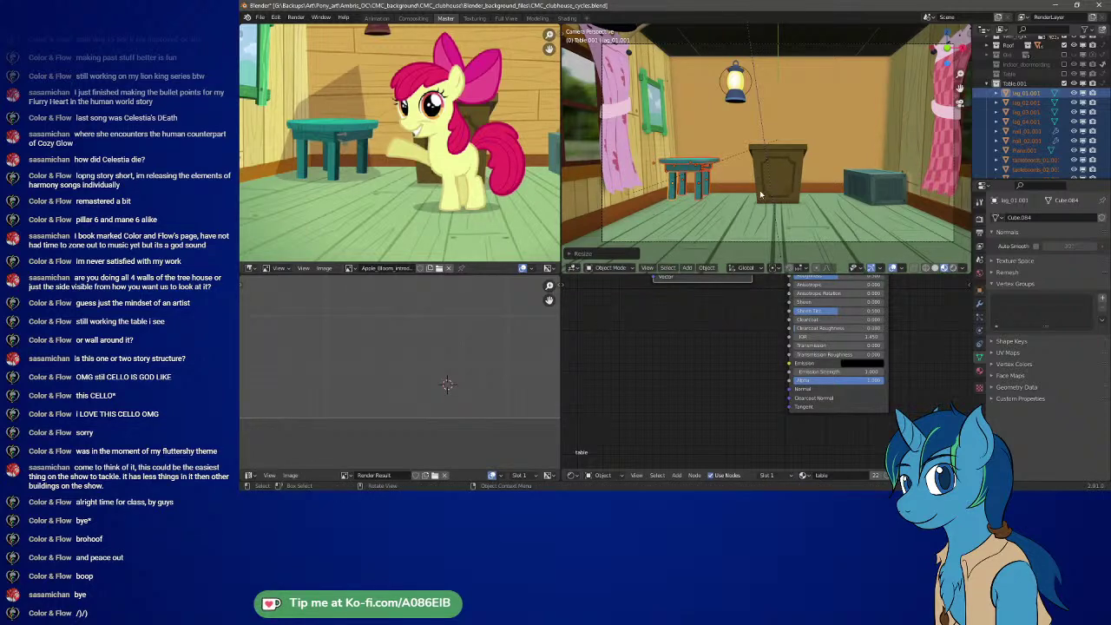
- In a wireframe top view, move the table closer to the back wall, finishing with a nudge of about 0.05 along Y
key("KP_7")
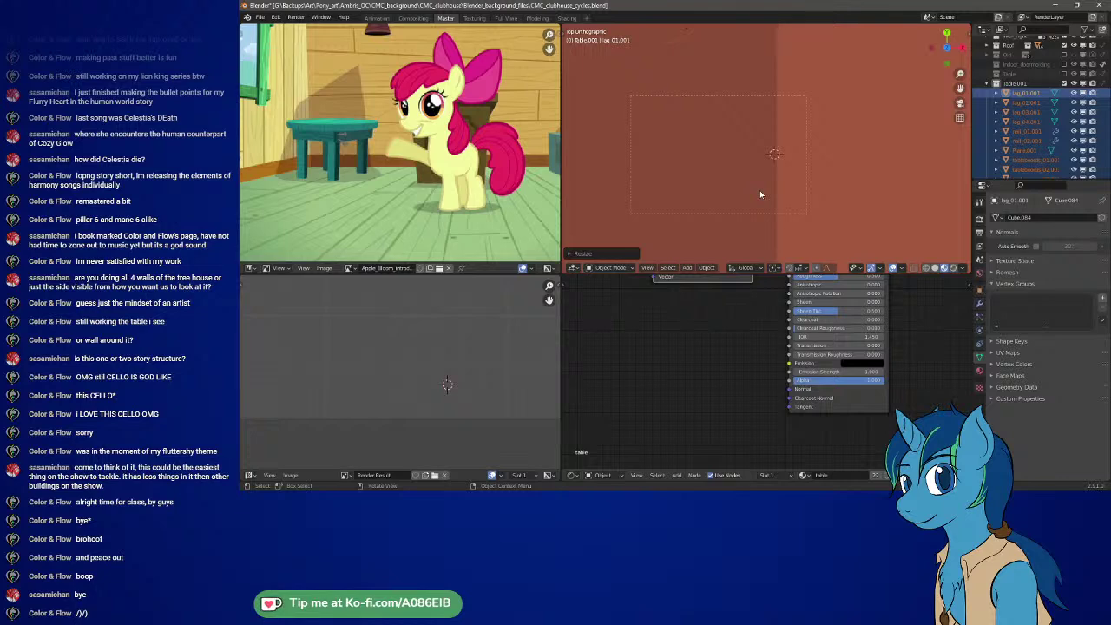
key("z")
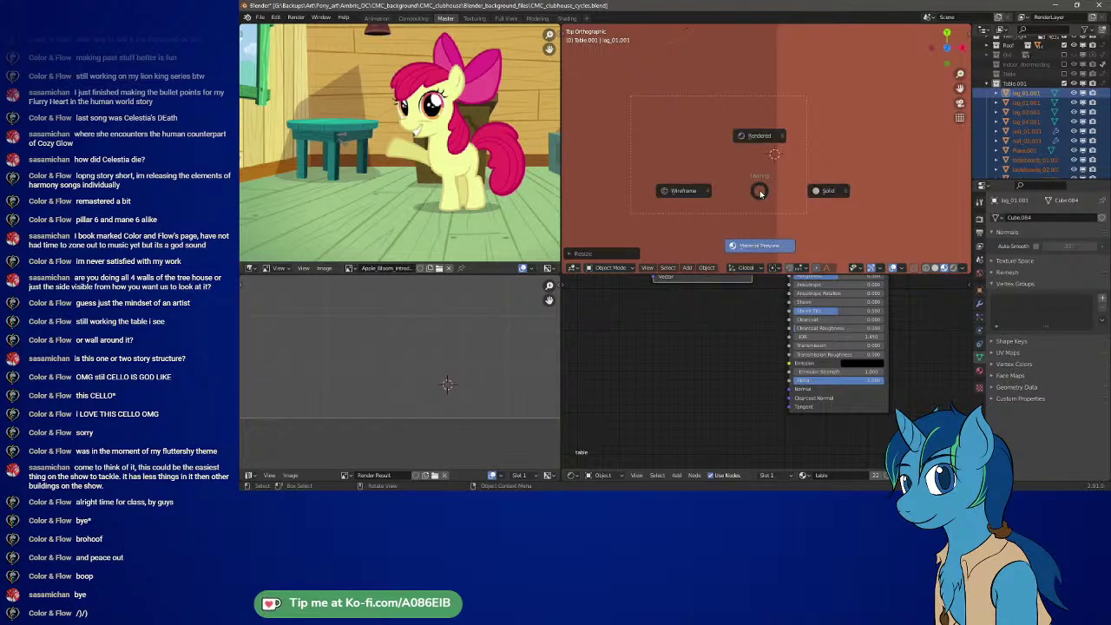
left_click(696, 191)
middle_click_drag(750, 102, 709, 172, "shift")
scroll(734, 153, "up", 1)
scroll(694, 151, "up", 1)
key("g")
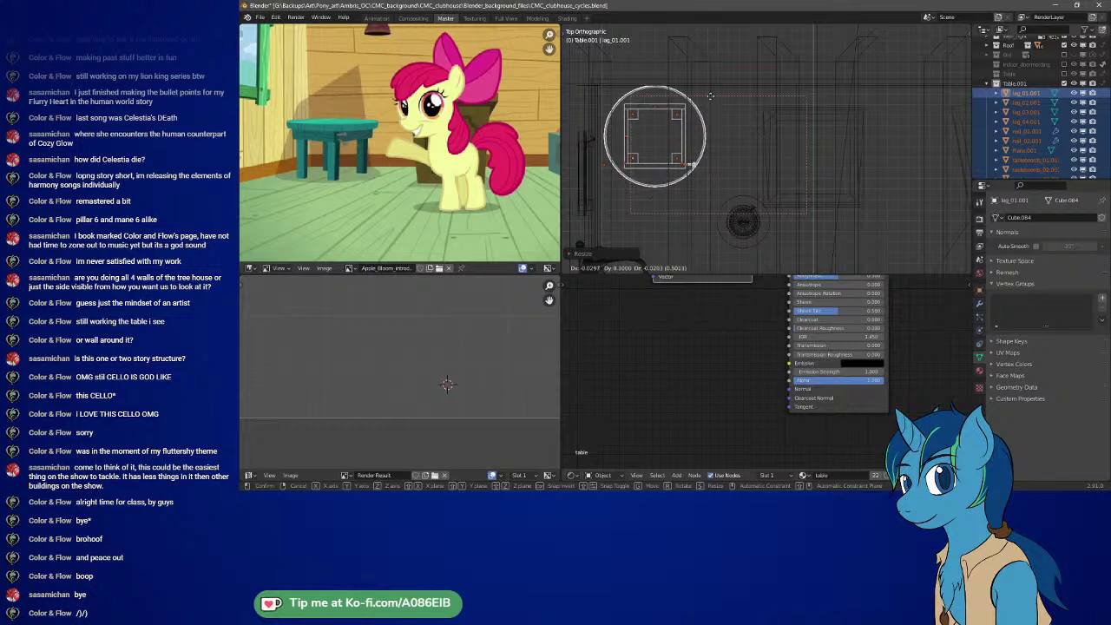
left_click(707, 105)
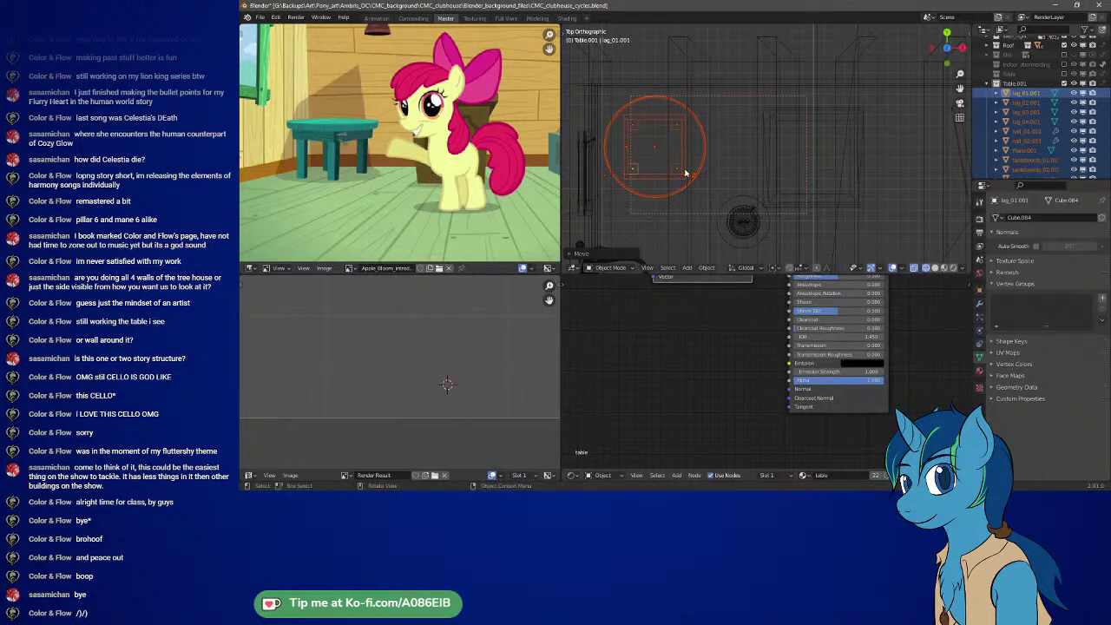
key("g")
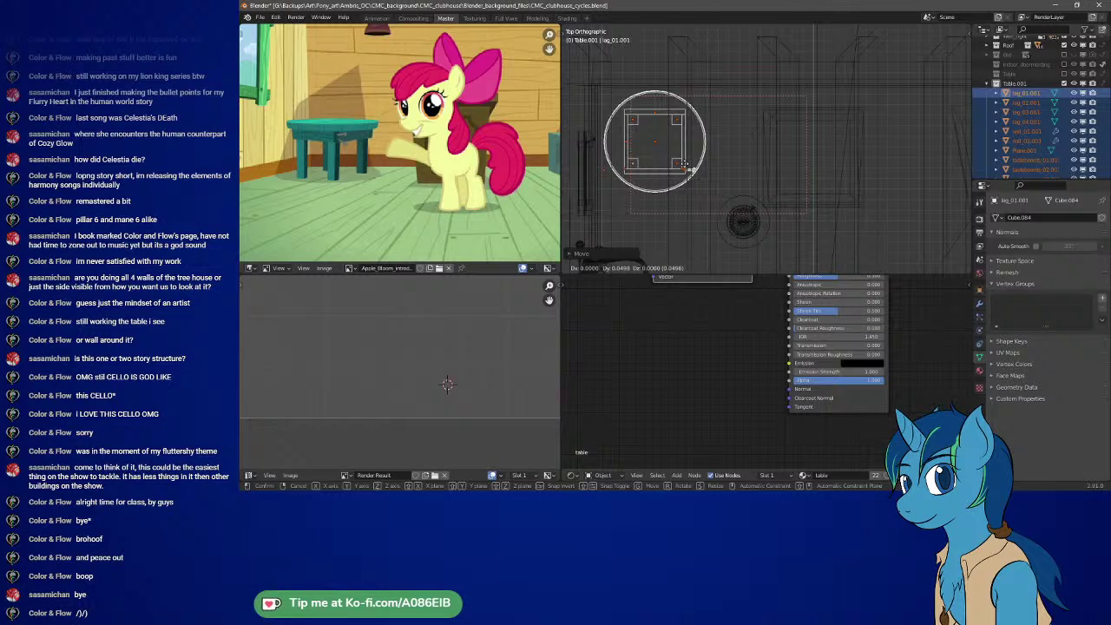
left_click(684, 165)
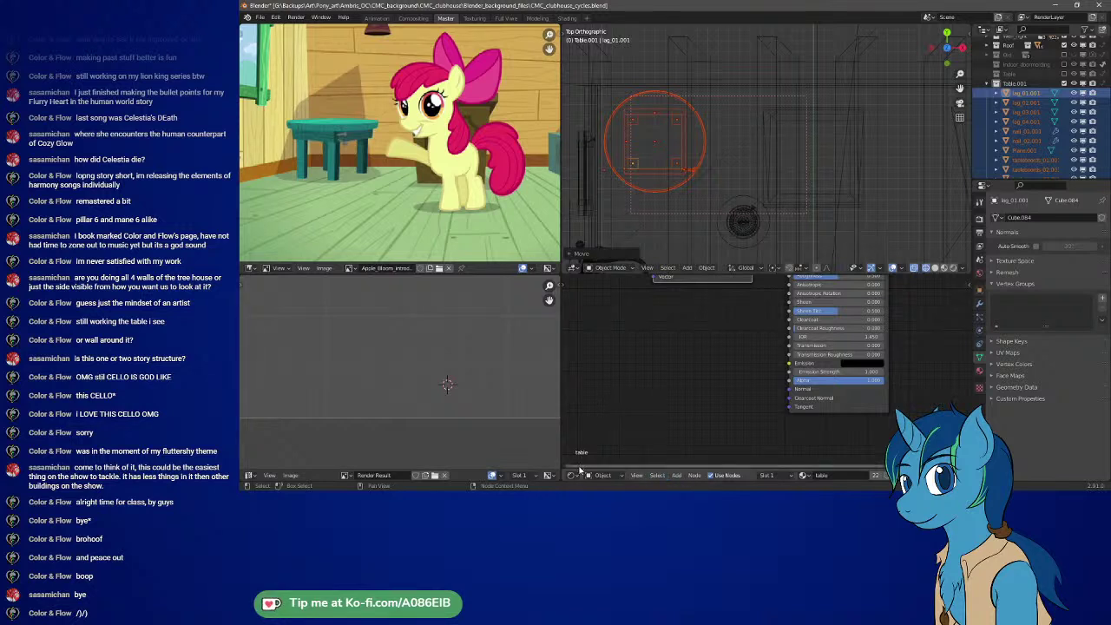
- Change the Shader Editor and the Render Result image areas into 3D Viewports, with the room framed from above in the latter
left_click(574, 475)
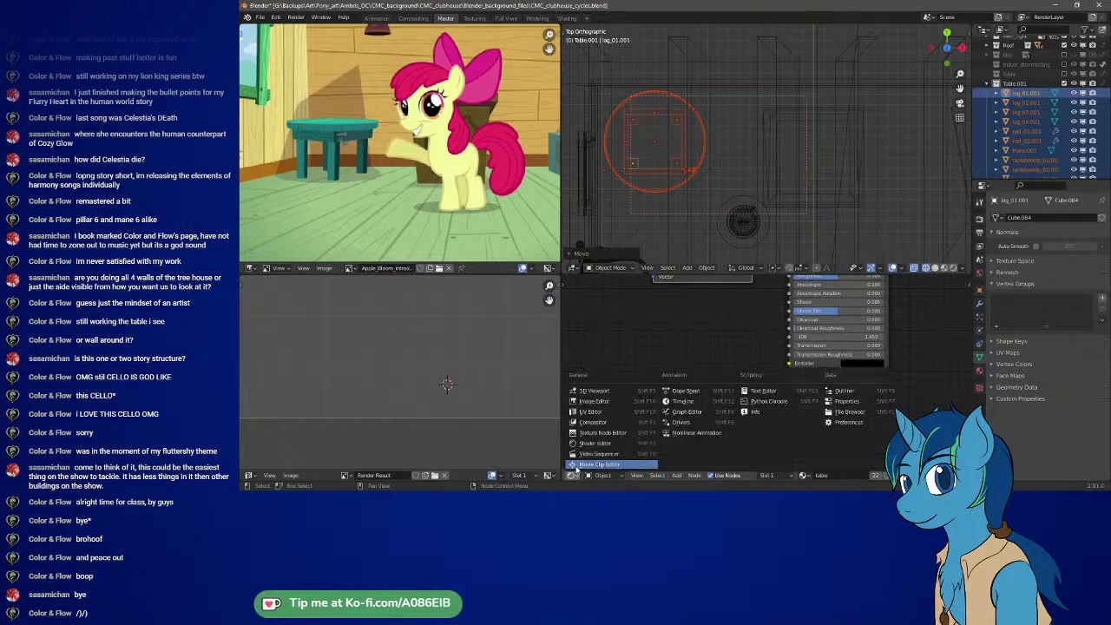
left_click(594, 390)
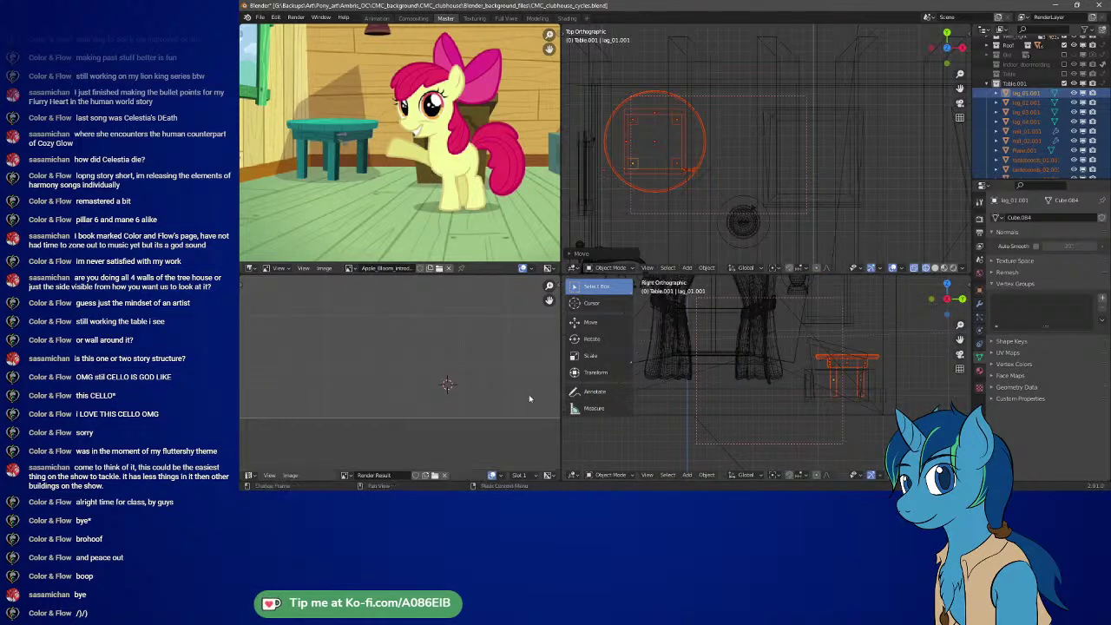
left_click(349, 474)
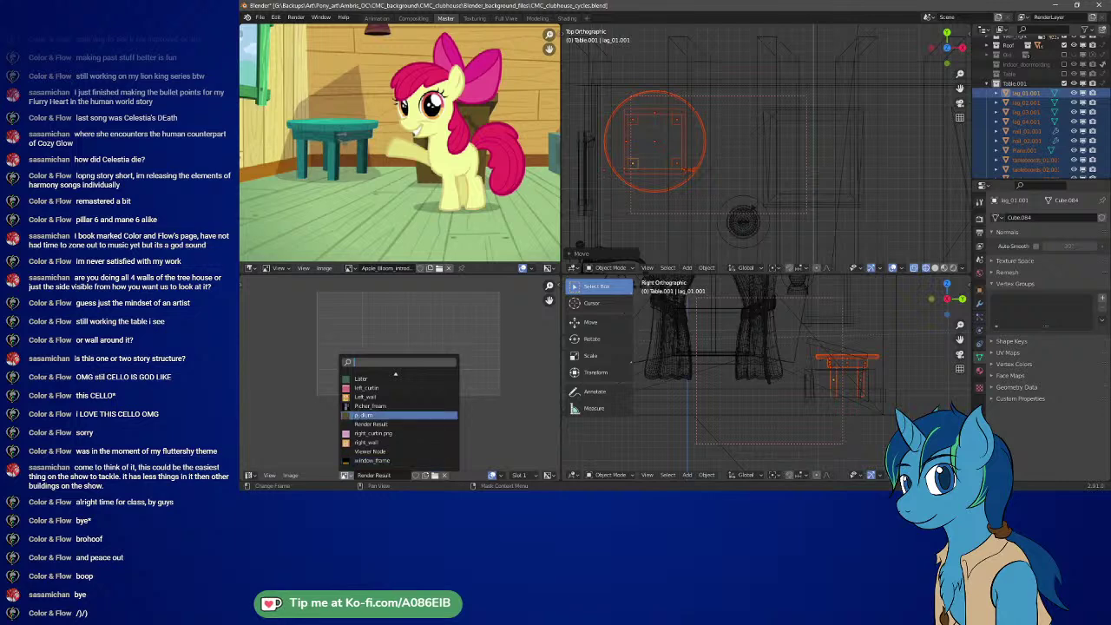
left_click(250, 475)
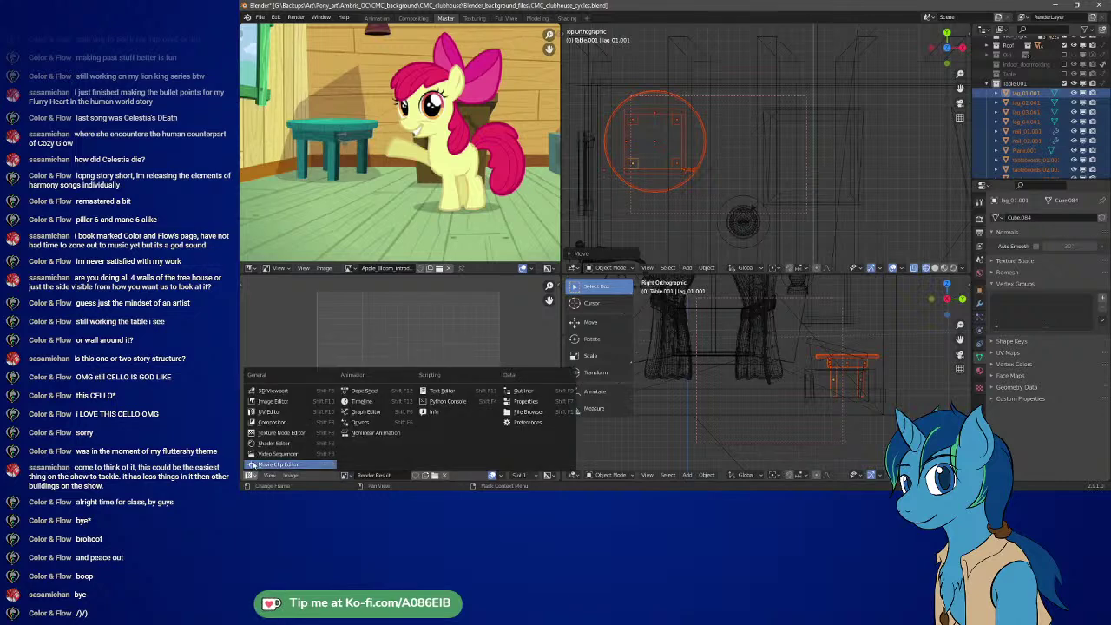
left_click(273, 391)
scroll(487, 376, "down", 3)
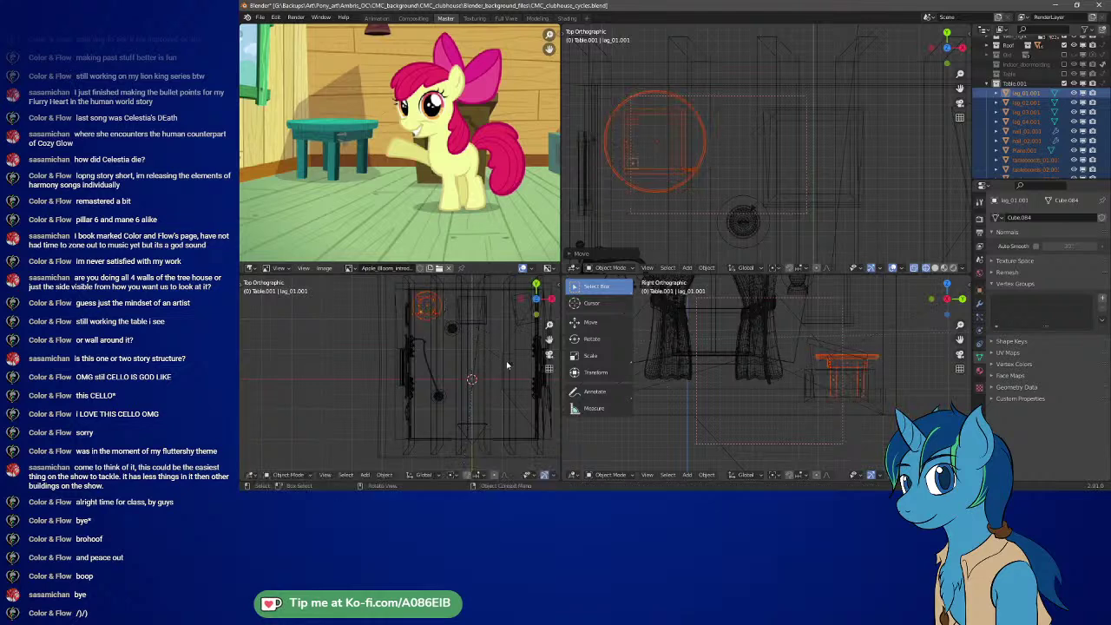
- With the small top-view viewport switched to a front view, lower the table about 0.1 along Z and shift it about 0.05 along Y
middle_click_drag(501, 341, 437, 364, "shift")
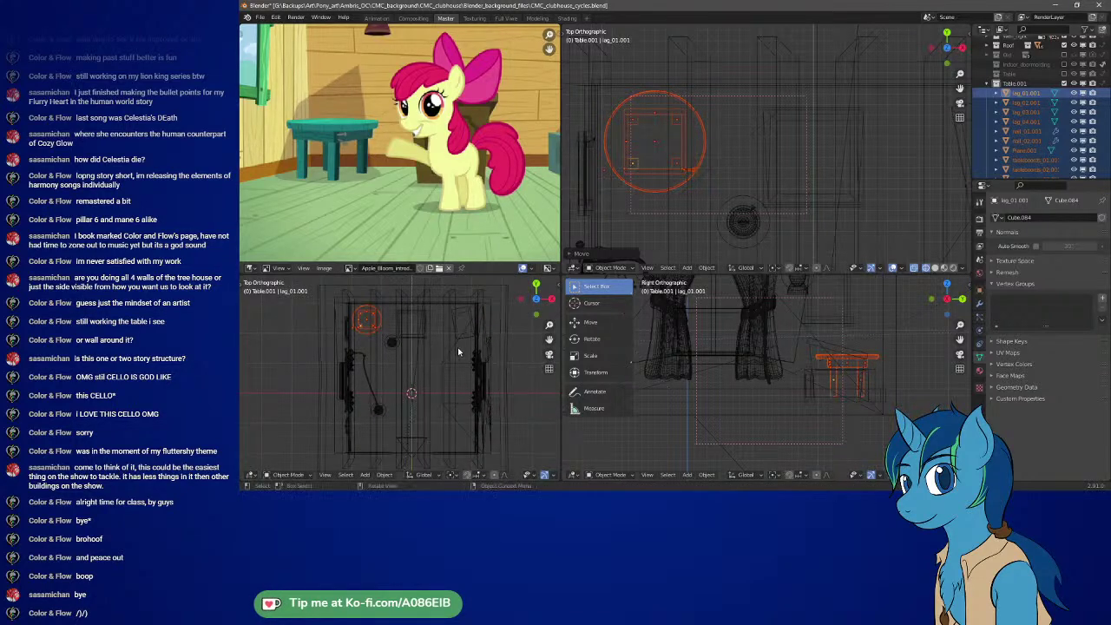
key("KP_1")
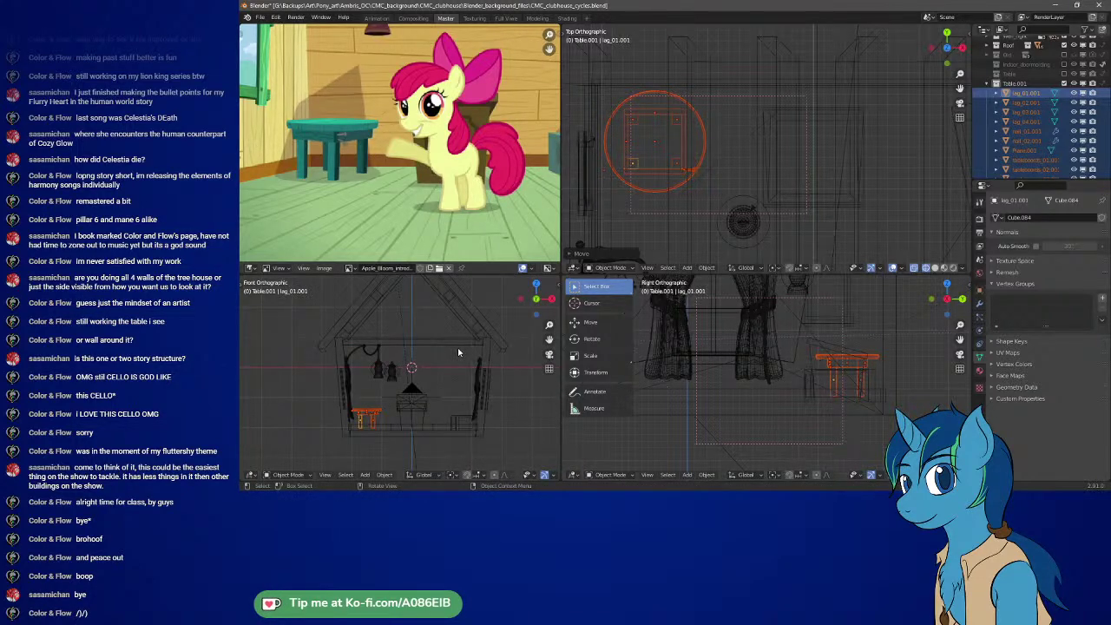
middle_click_drag(403, 427, 416, 410, "shift")
scroll(392, 385, "up", 7)
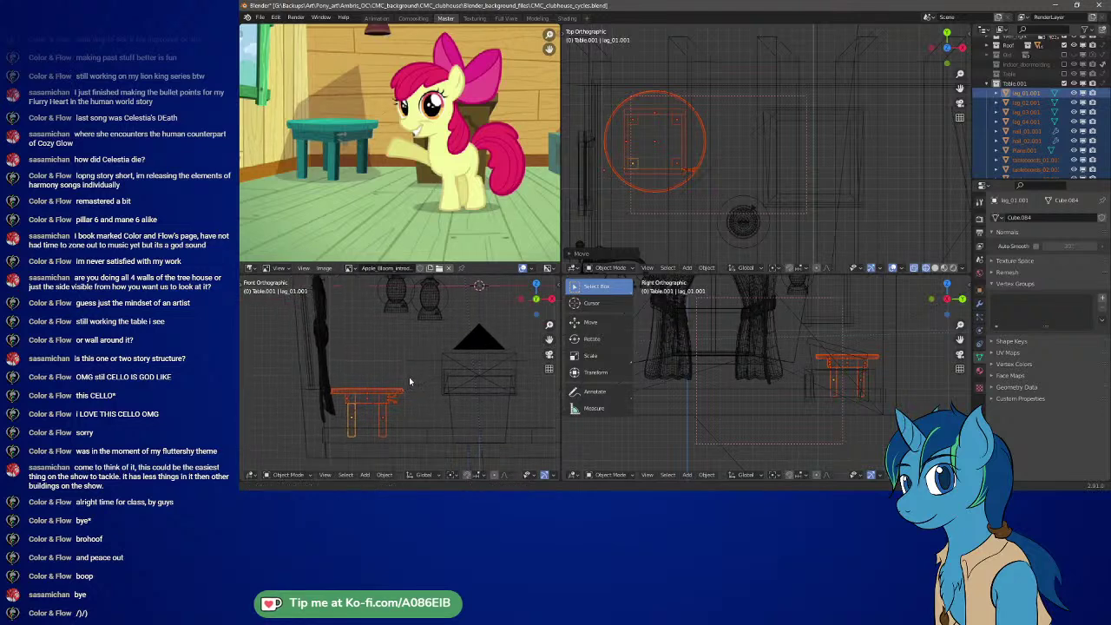
middle_click_drag(350, 416, 452, 354, "shift")
scroll(404, 382, "up", 3)
key("g")
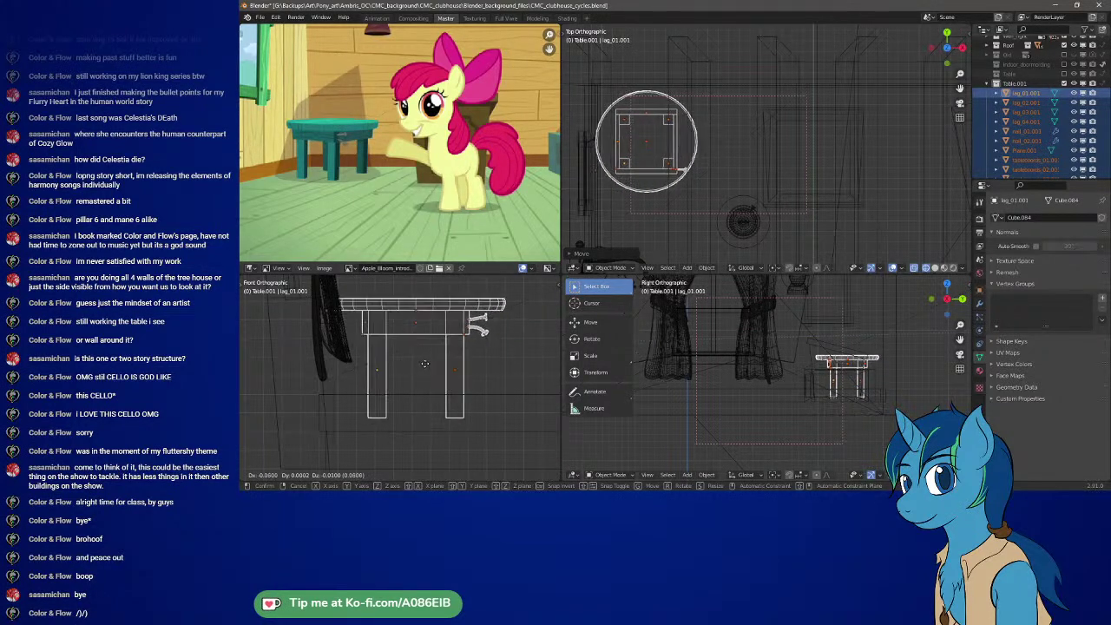
right_click(438, 379)
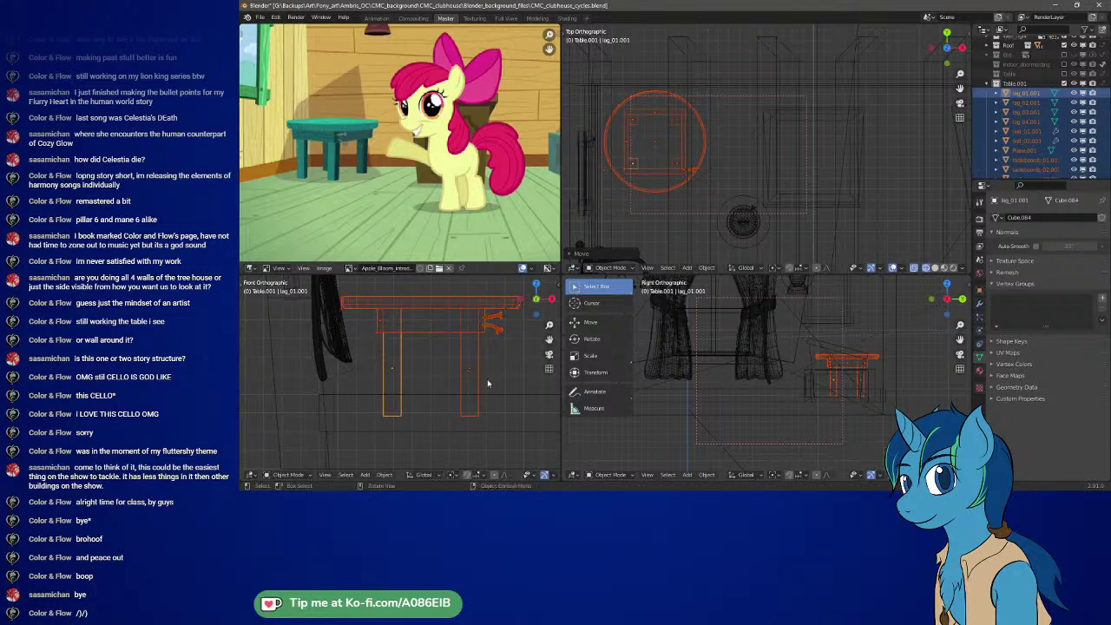
scroll(853, 375, "up", 2)
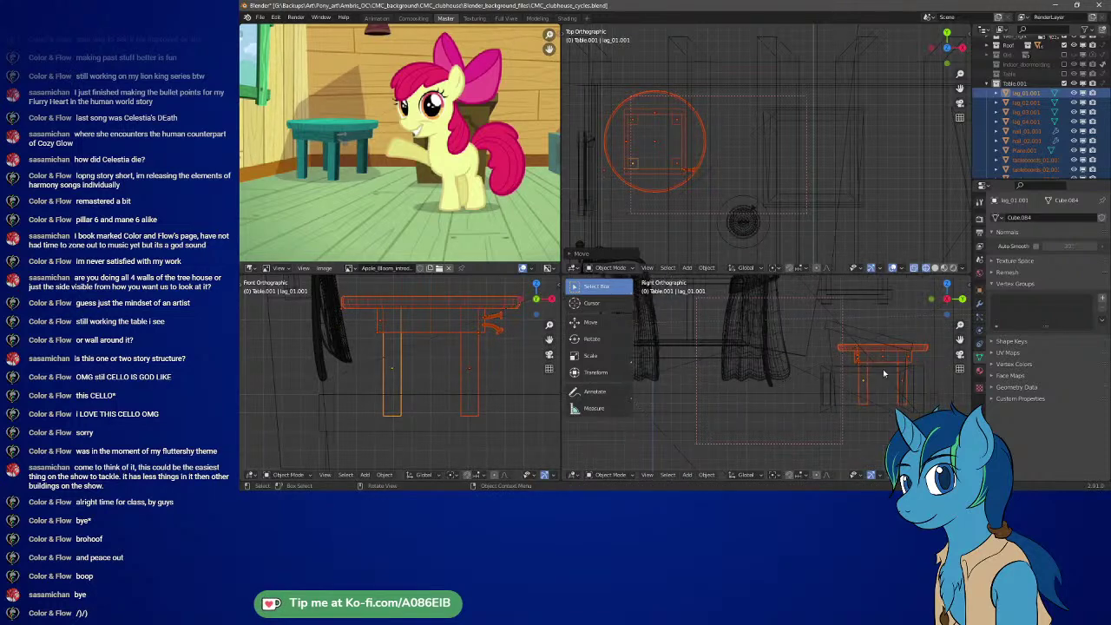
key("g")
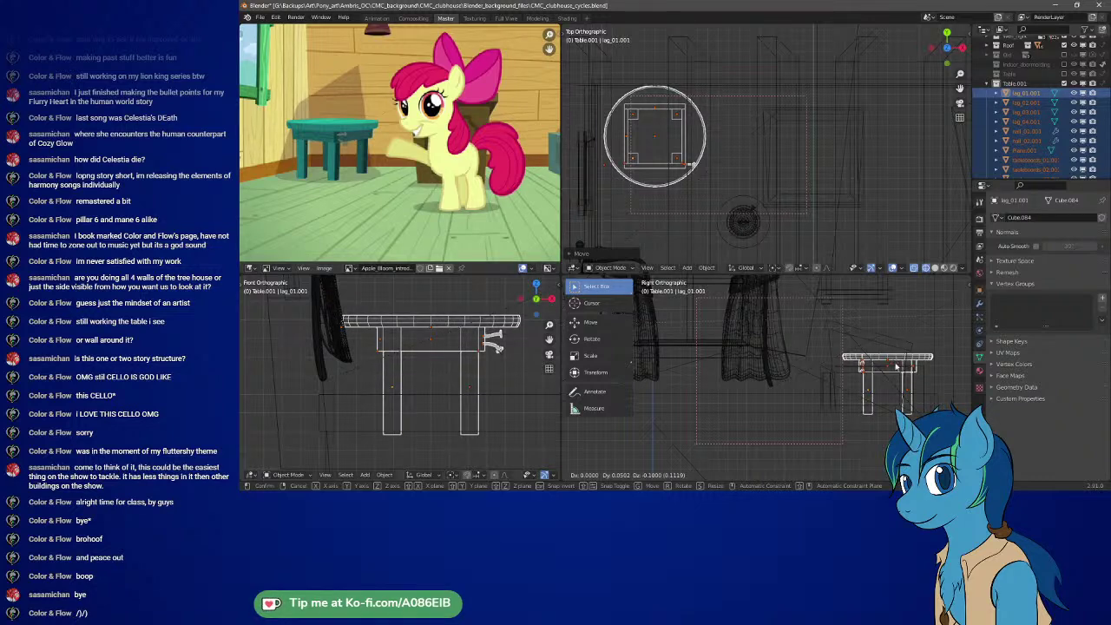
left_click(897, 366)
- Check the bottom of the table legs against the floor in the front view and select the Green_floor object
scroll(429, 386, "up", 8)
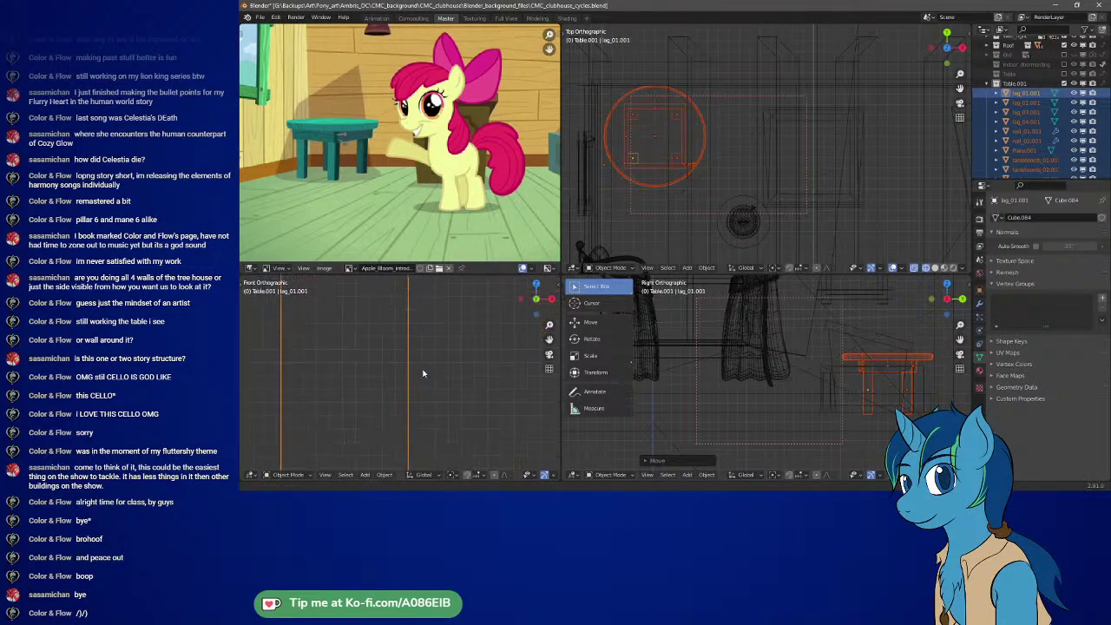
scroll(417, 395, "down", 4)
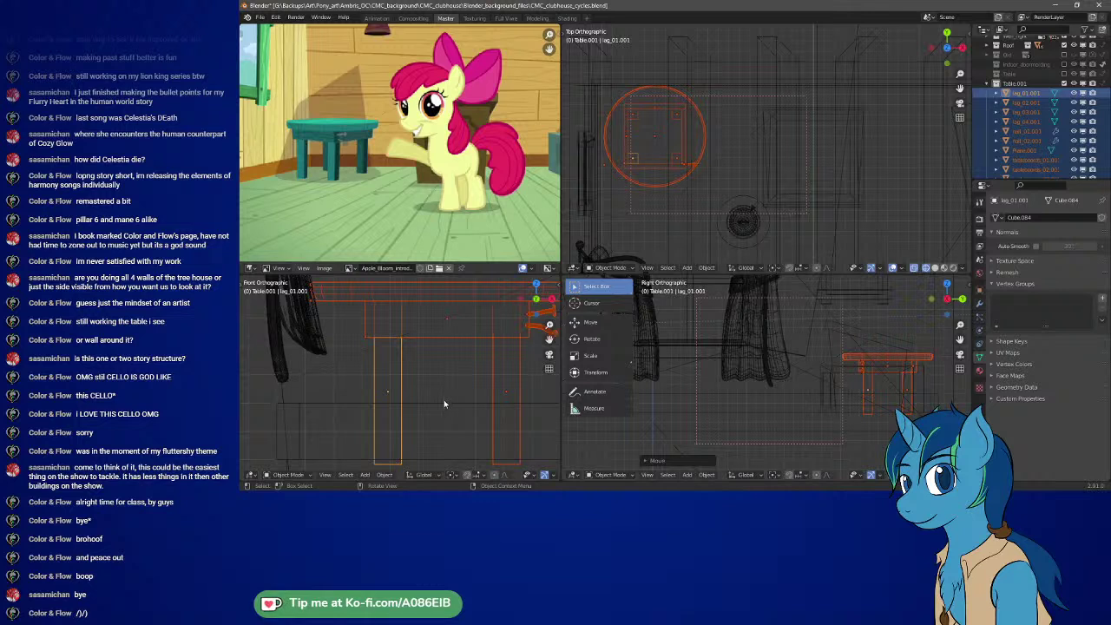
middle_click_drag(450, 383, 443, 315, "shift")
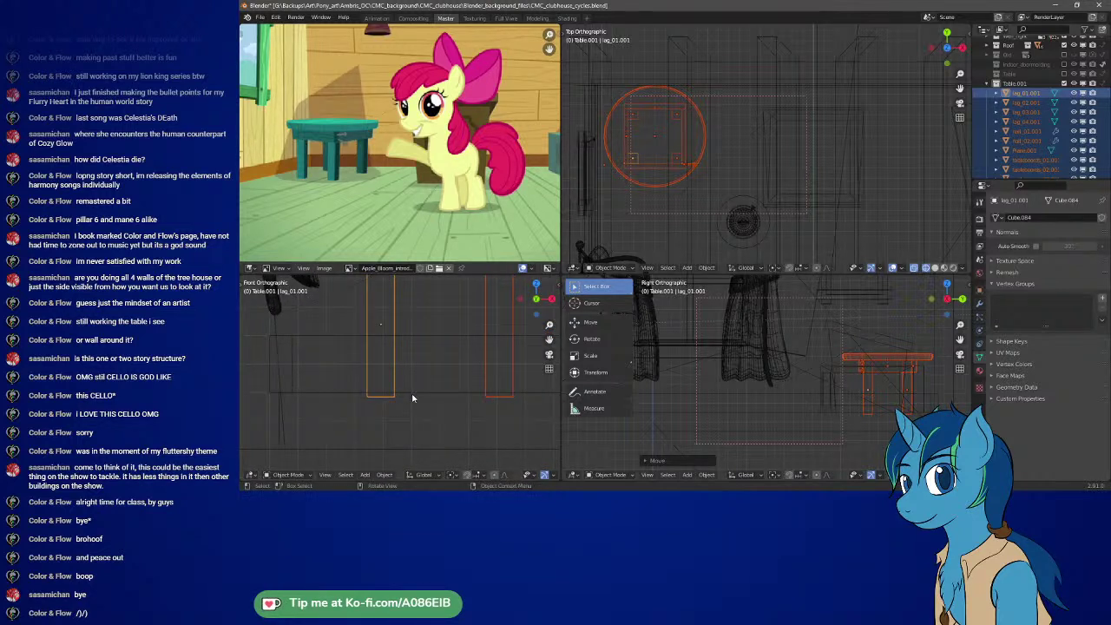
scroll(412, 395, "down", 5)
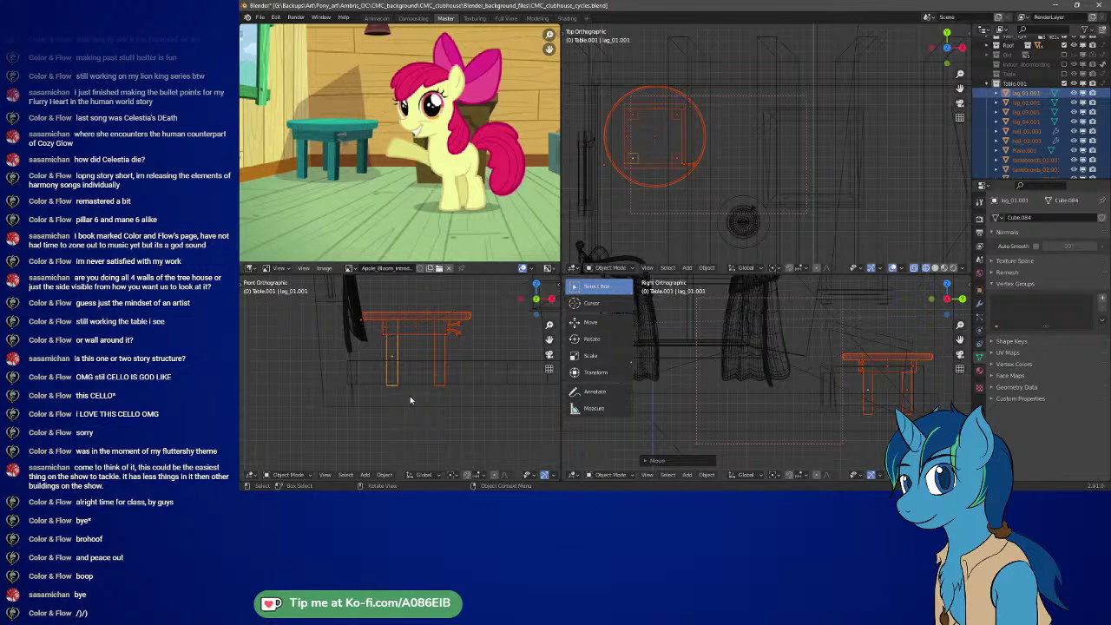
left_click(400, 403)
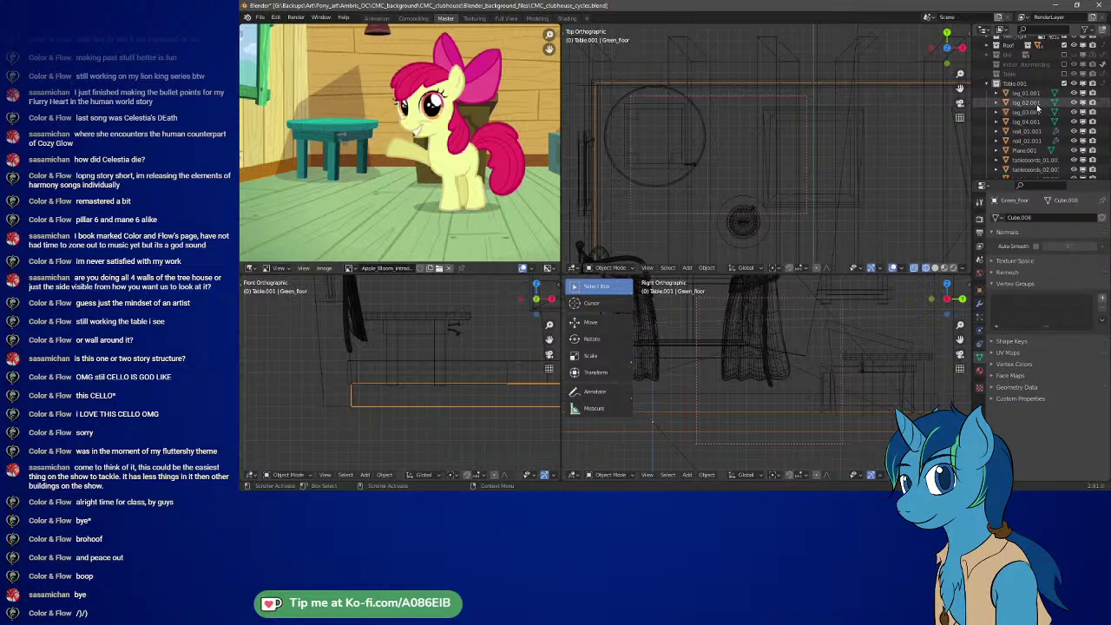
- Select the four tableboards objects, 01 to 04, in the Table.001 collection and copy them
scroll(1038, 108, "down", 3)
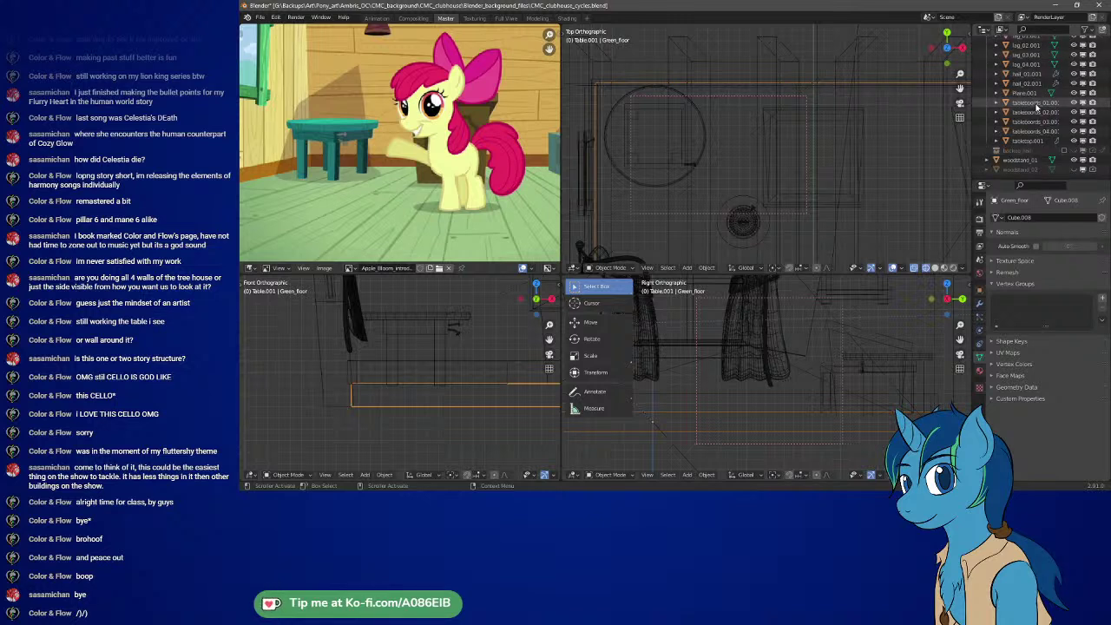
scroll(1036, 105, "up", 2)
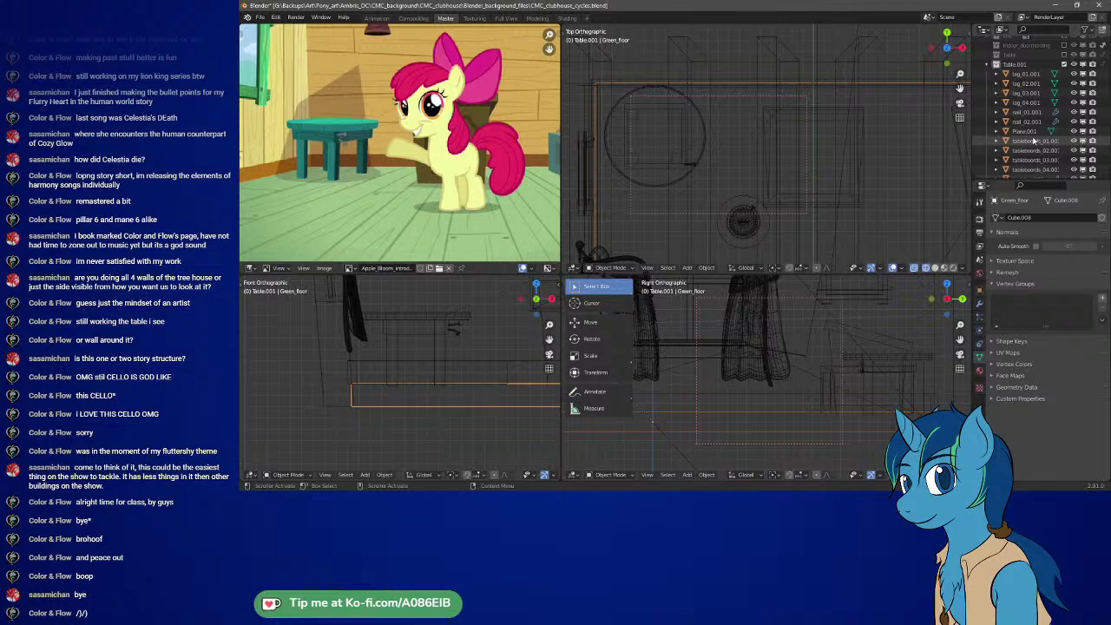
left_click(1033, 141)
left_click(1033, 169, "shift")
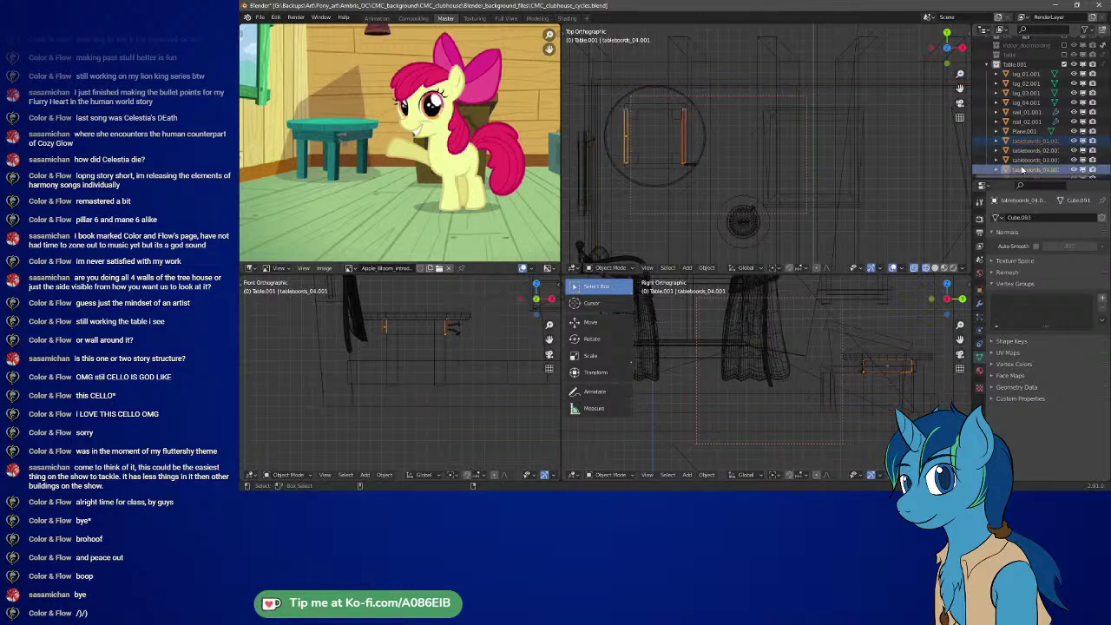
left_click(1030, 160, "ctrl")
left_click(1030, 151, "ctrl")
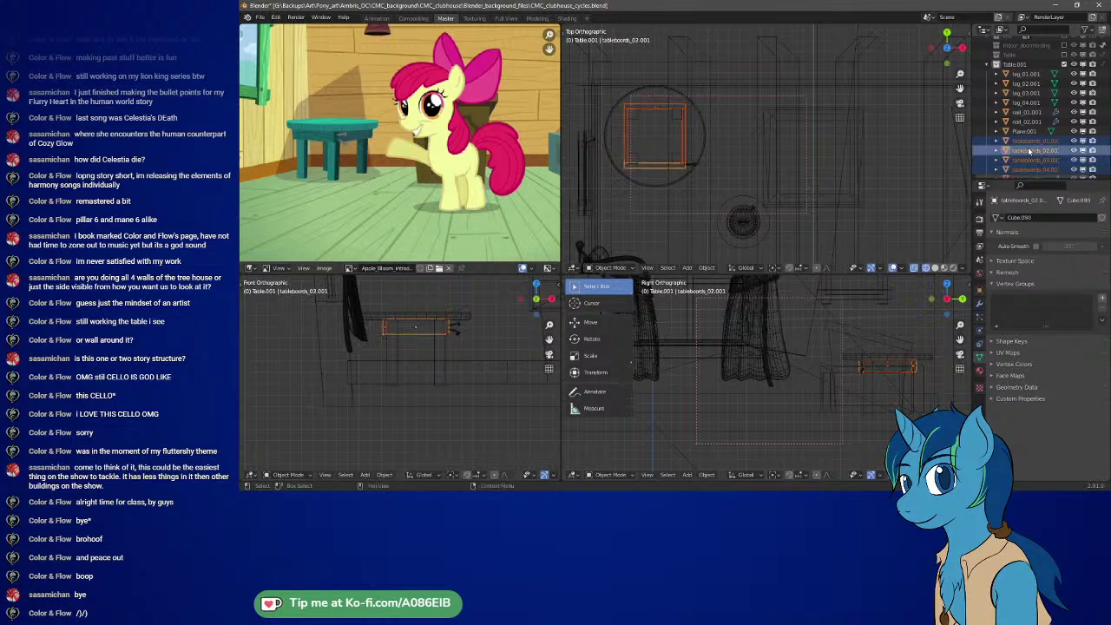
right_click(1031, 140)
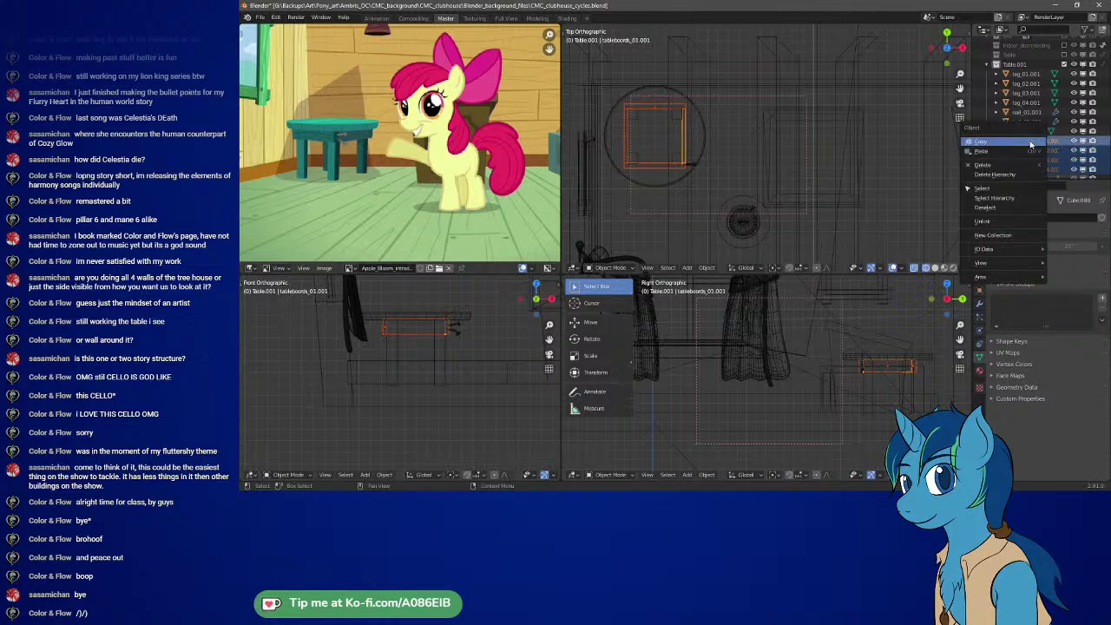
left_click(1031, 141)
- Create a new object collection from the four selected tableboards
right_click(668, 135)
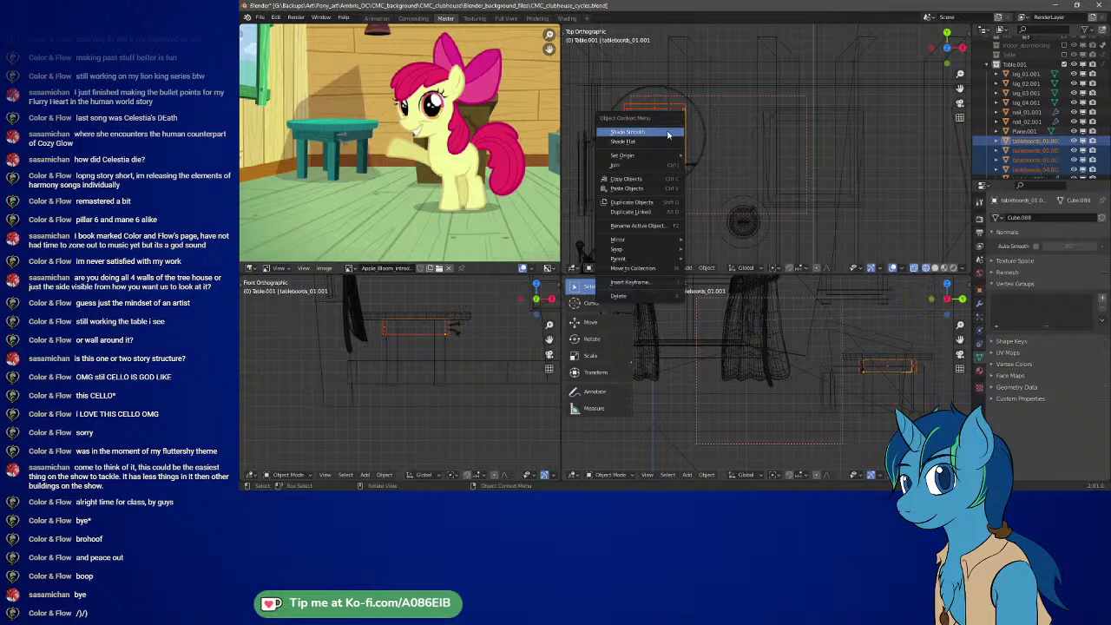
mouse_move(653, 243)
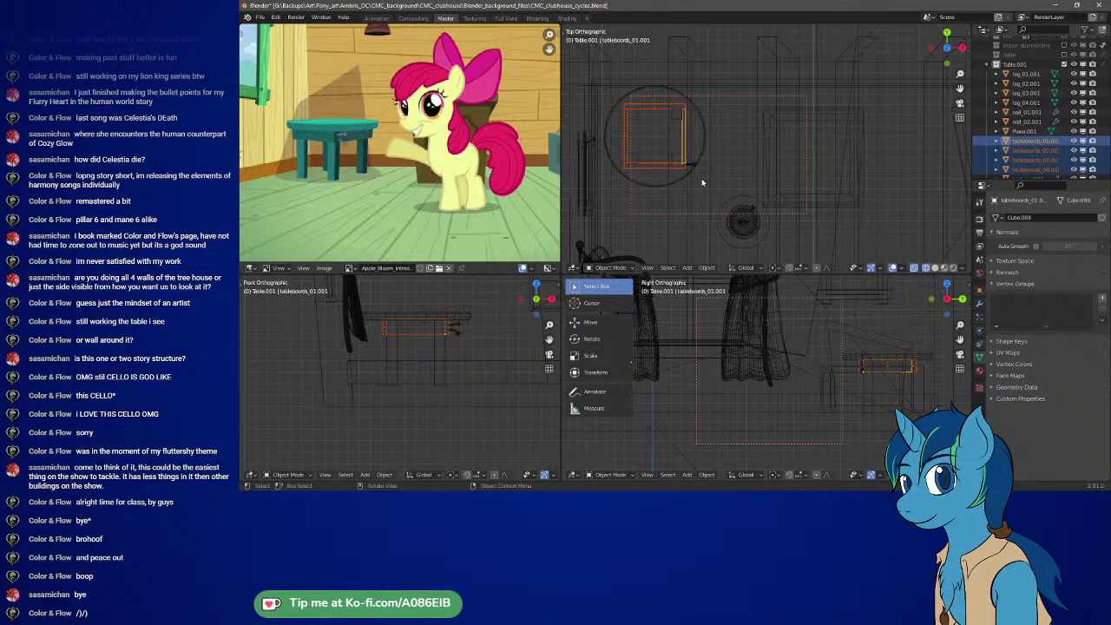
key("ctrl+g")
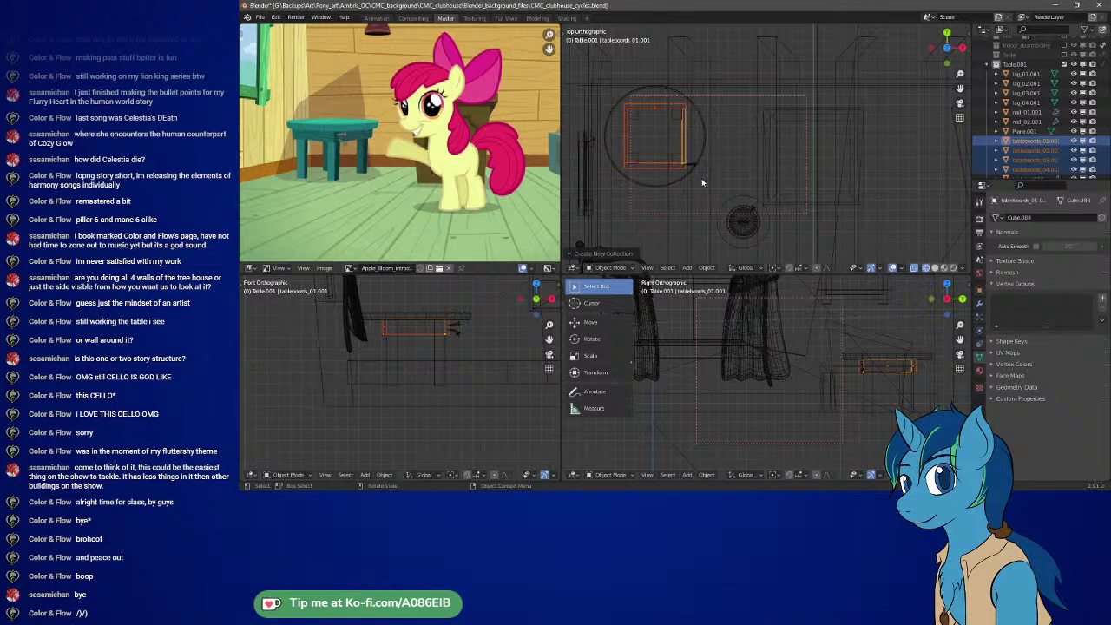
left_click(706, 267)
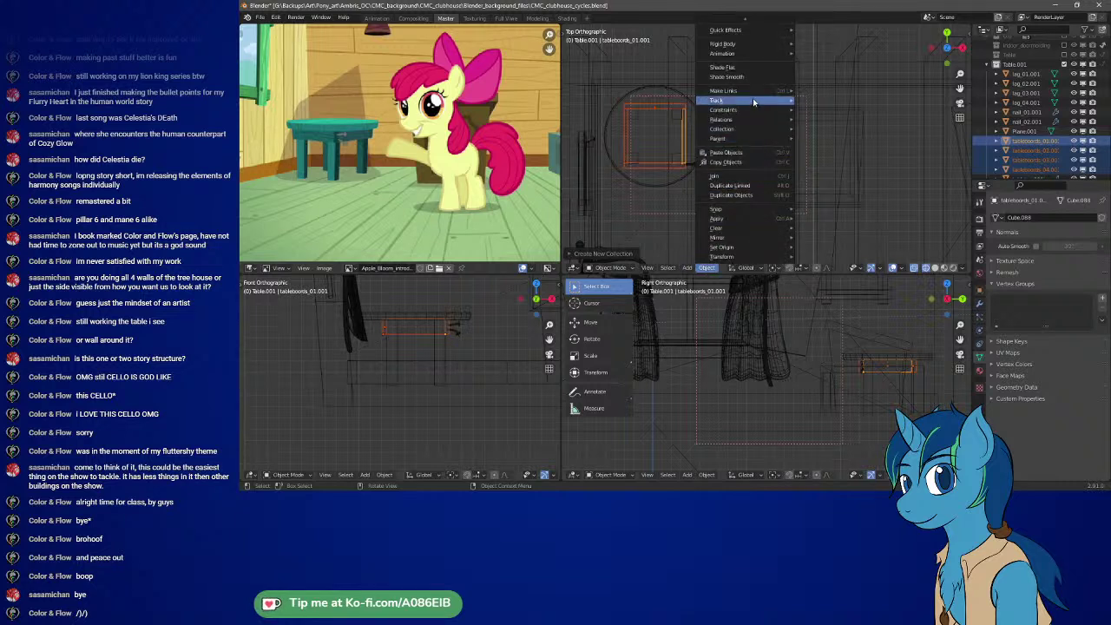
mouse_move(751, 102)
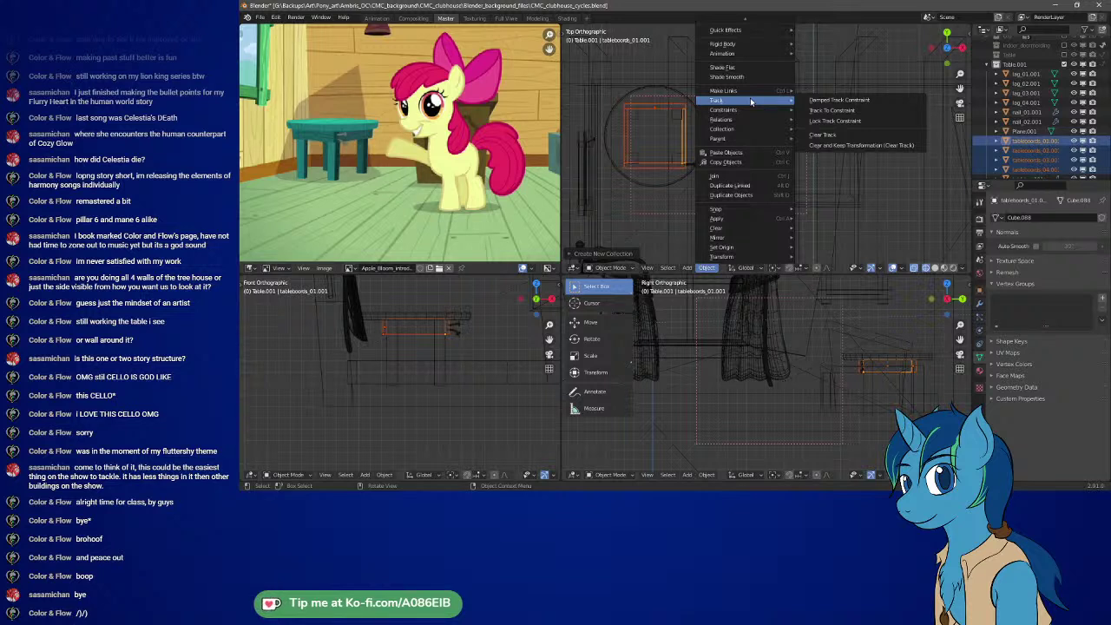
mouse_move(725, 33)
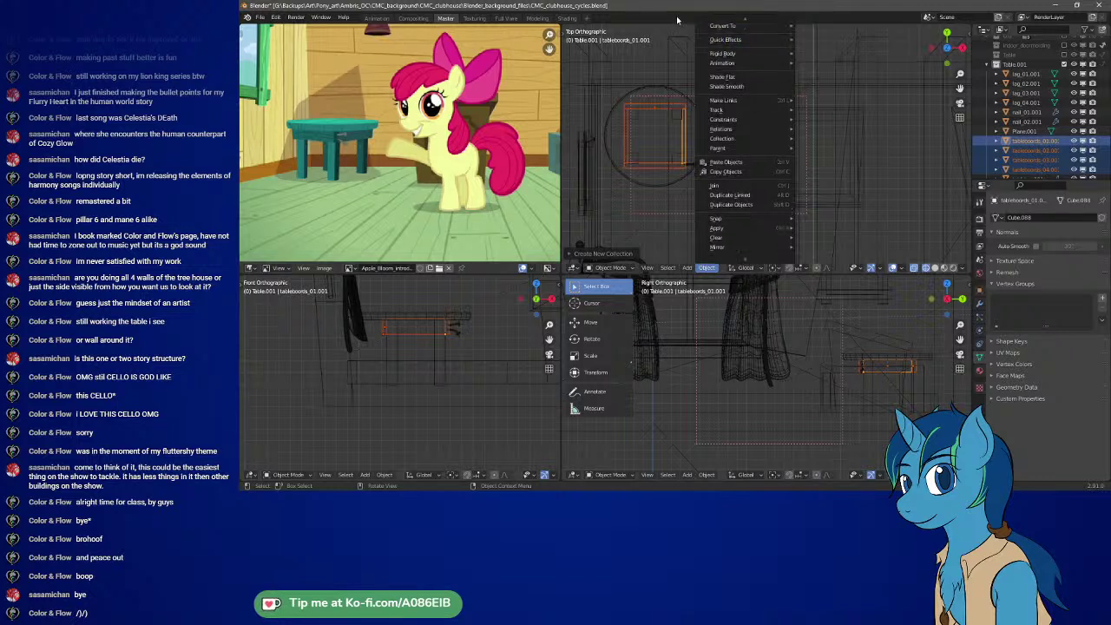
left_click(674, 268)
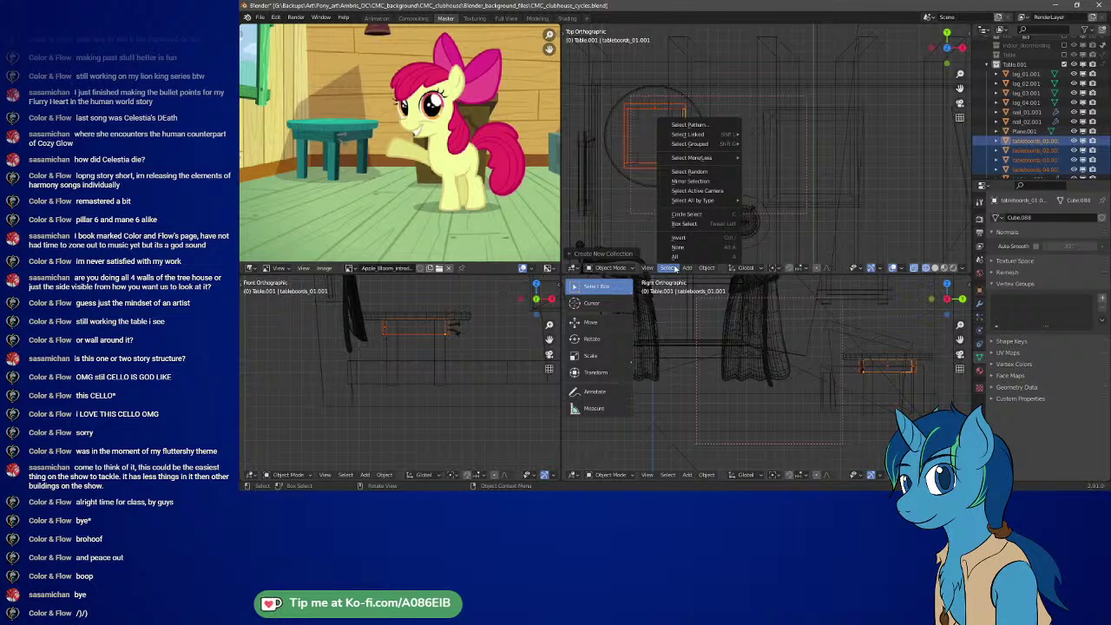
mouse_move(688, 270)
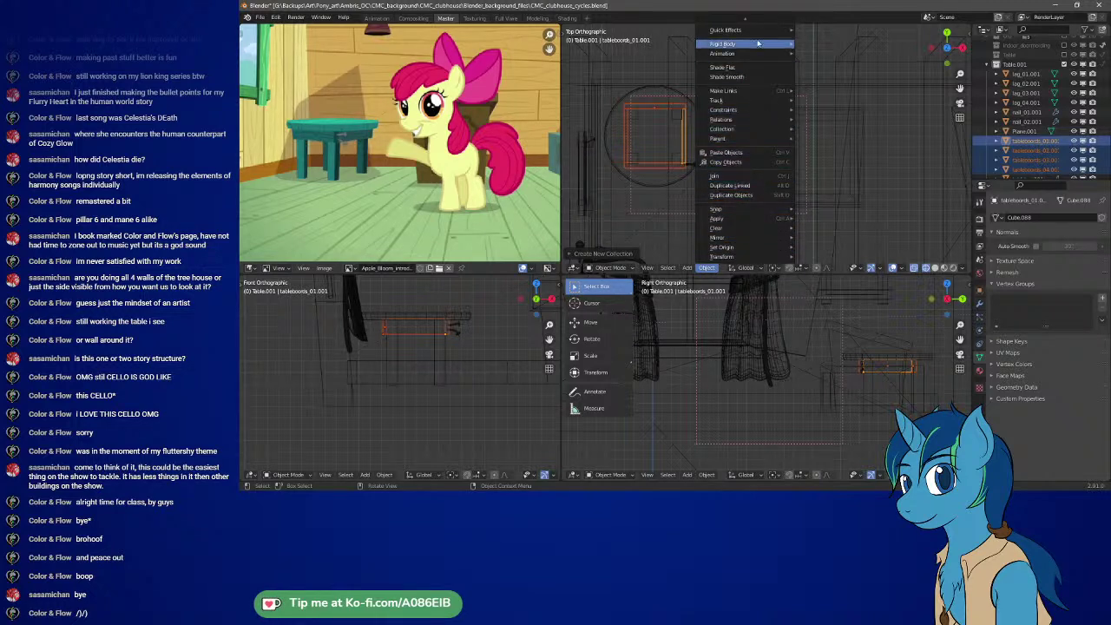
scroll(747, 35, "up", 1)
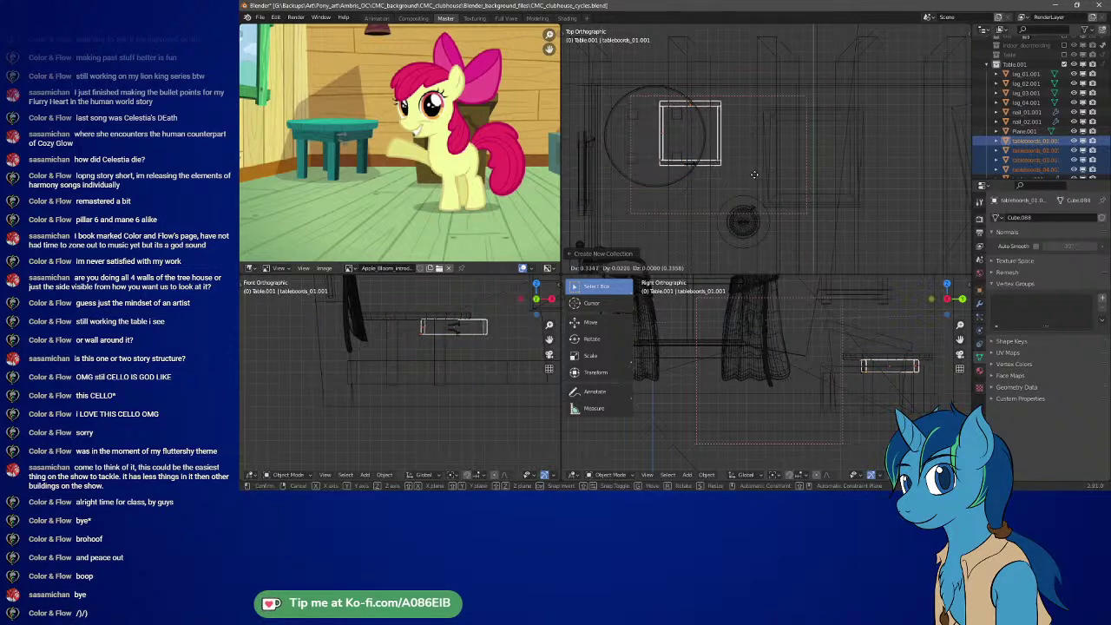
key("shift+g")
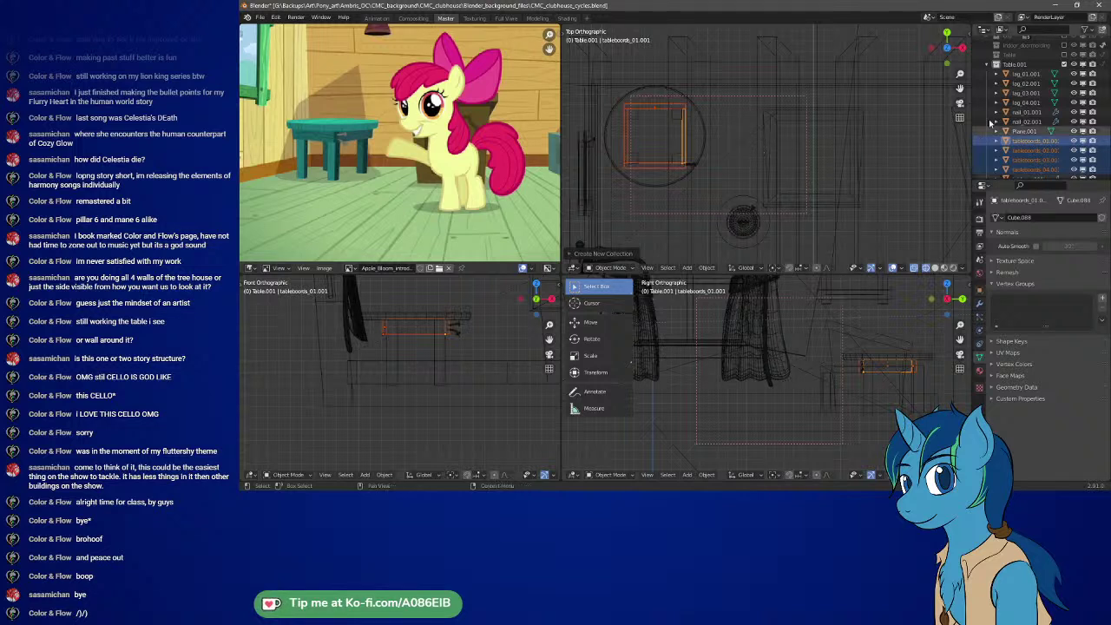
- Select all parts of the Table.001 collection, from the first leg to the tabletop, with the tabletop as the active object
left_click(1017, 65)
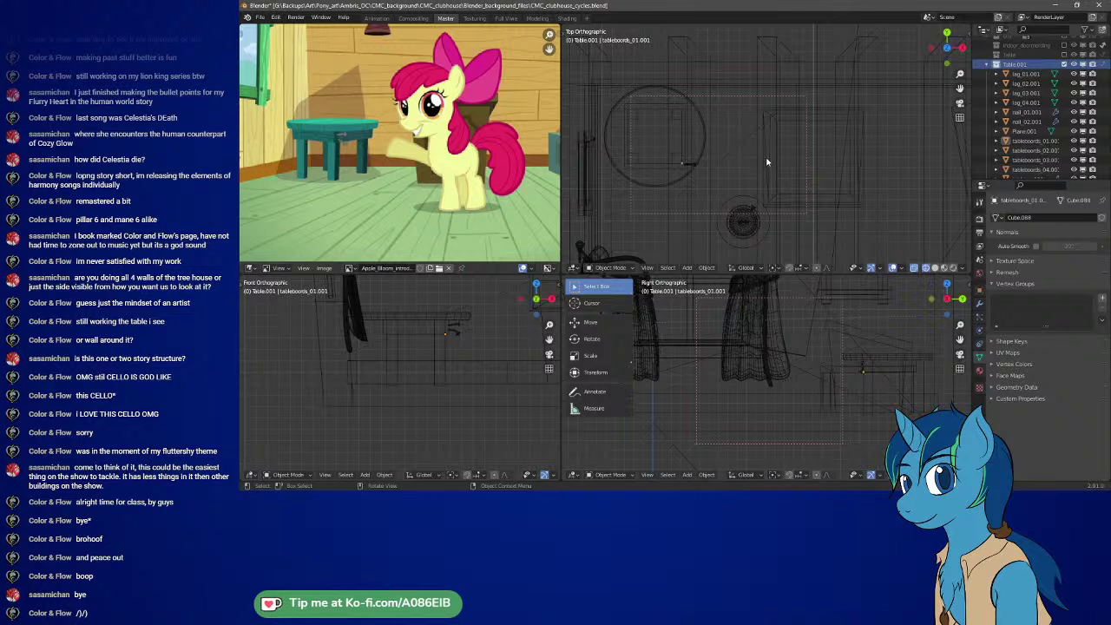
left_click(1036, 75)
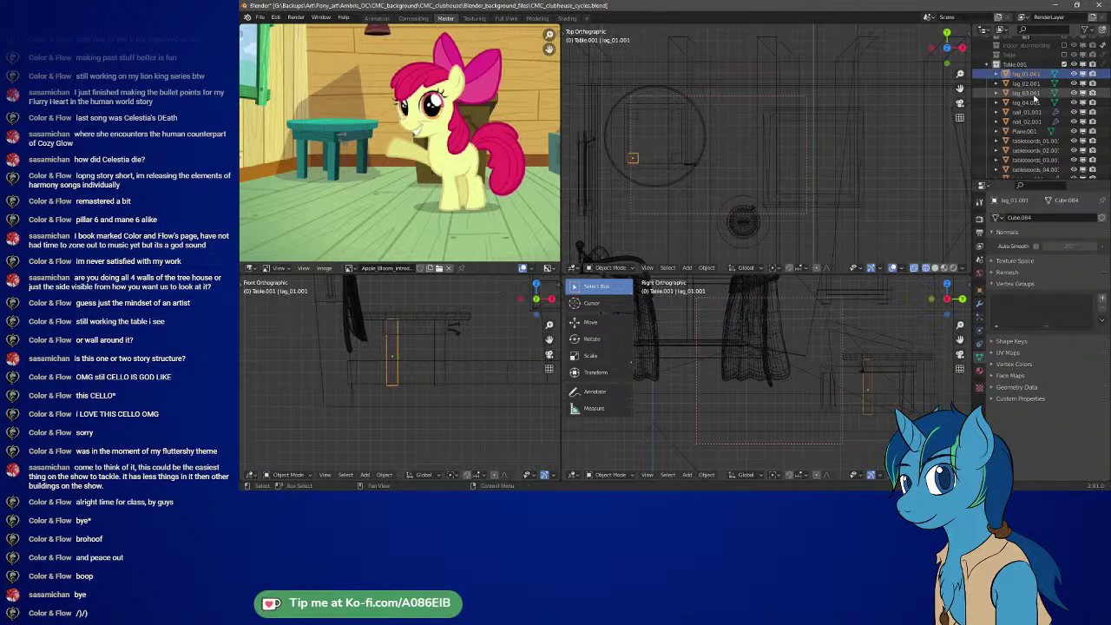
scroll(1034, 98, "down", 1)
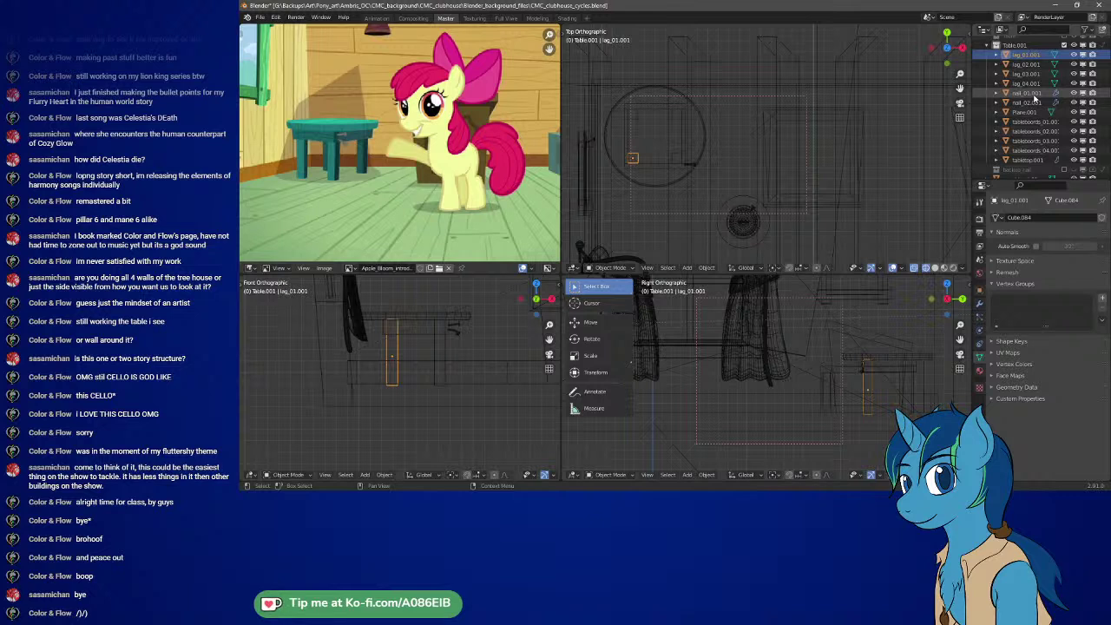
left_click(1026, 151, "shift")
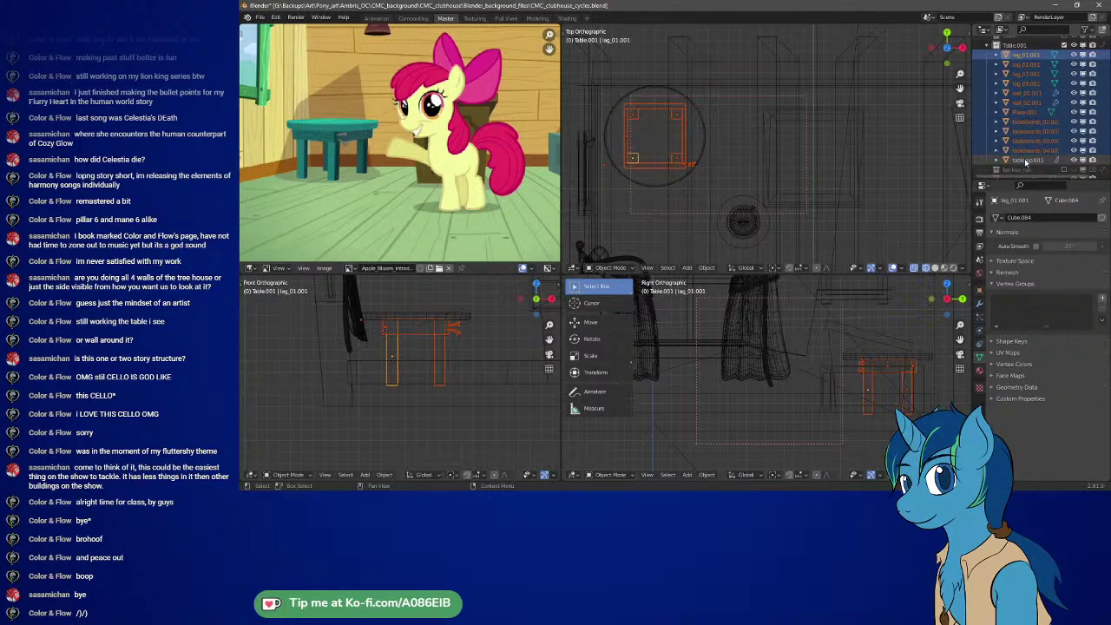
left_click(1027, 160, "ctrl")
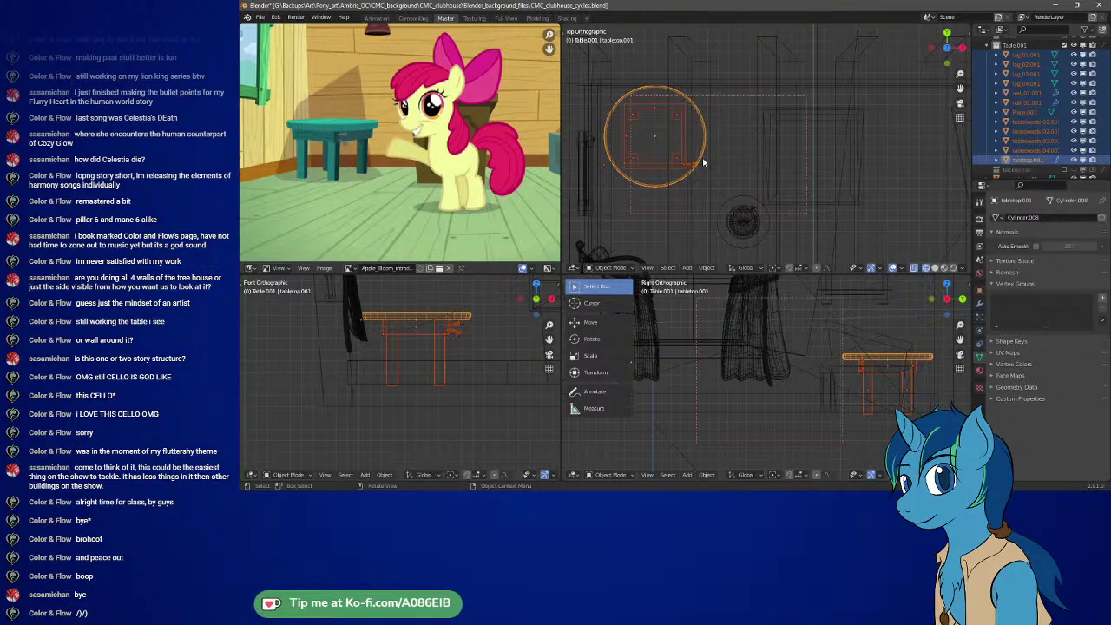
- Try to extend the selection from the tabletop by grouping relation, using Children and then Parent
key("shift+g")
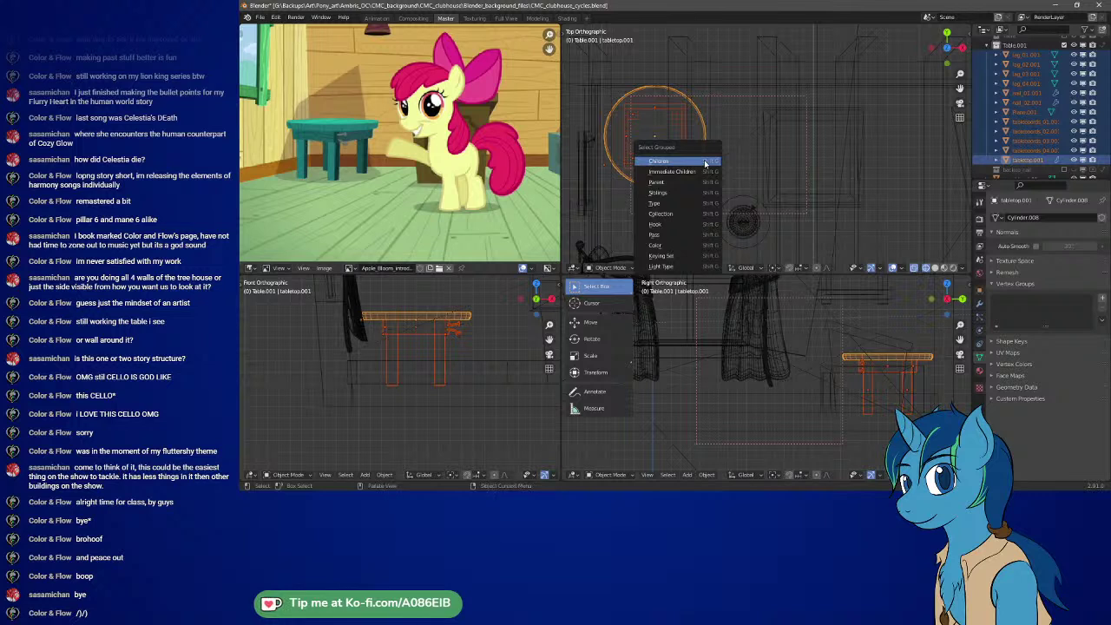
left_click(704, 163)
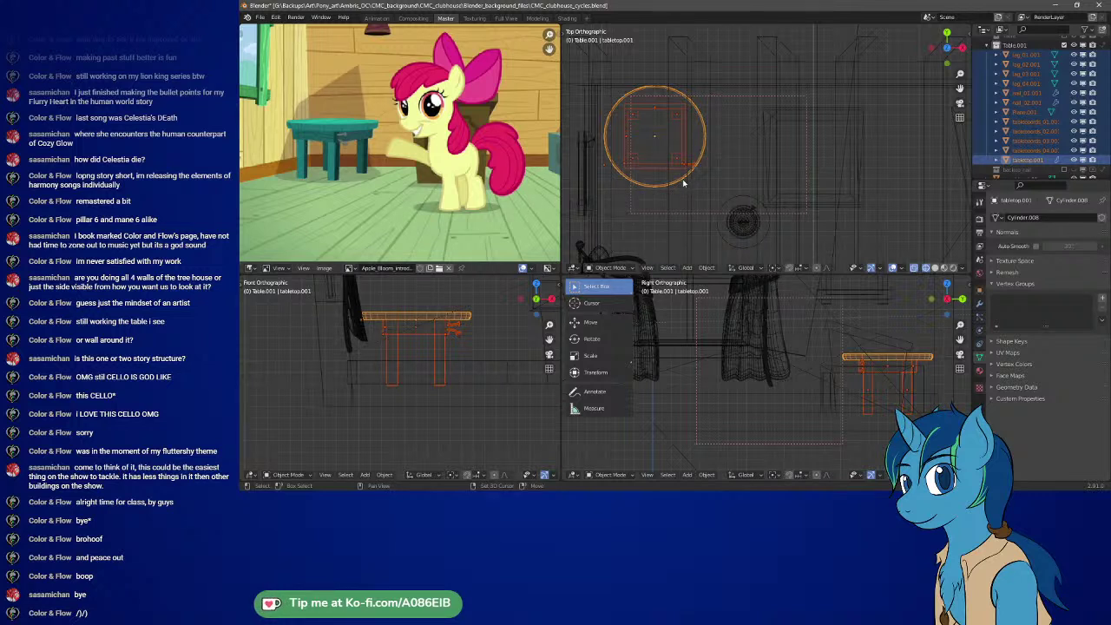
key("shift+g")
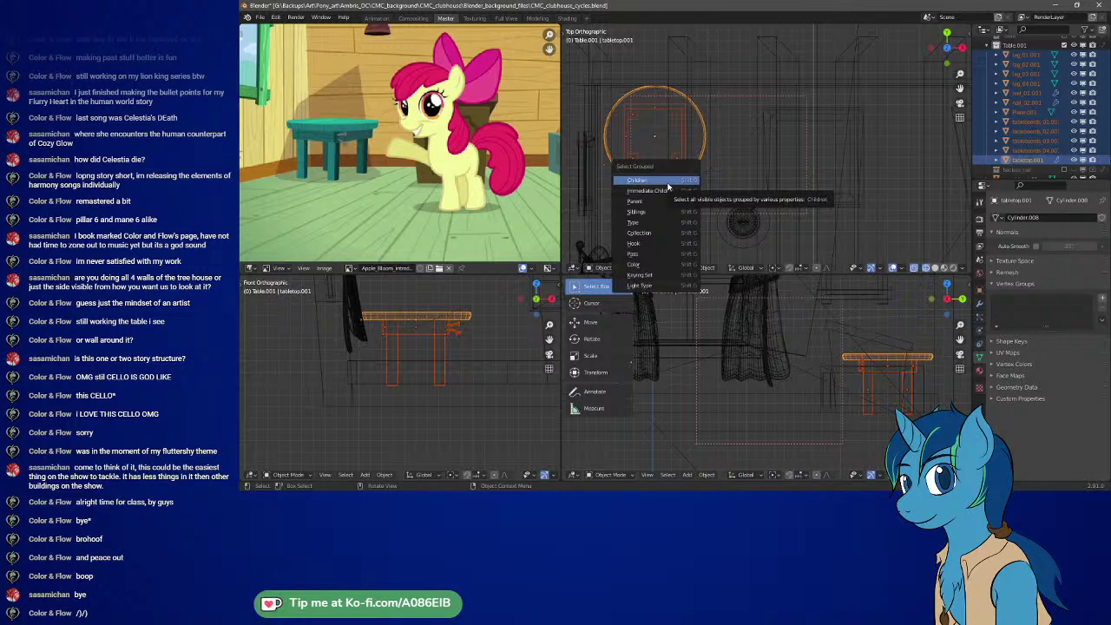
left_click(649, 204)
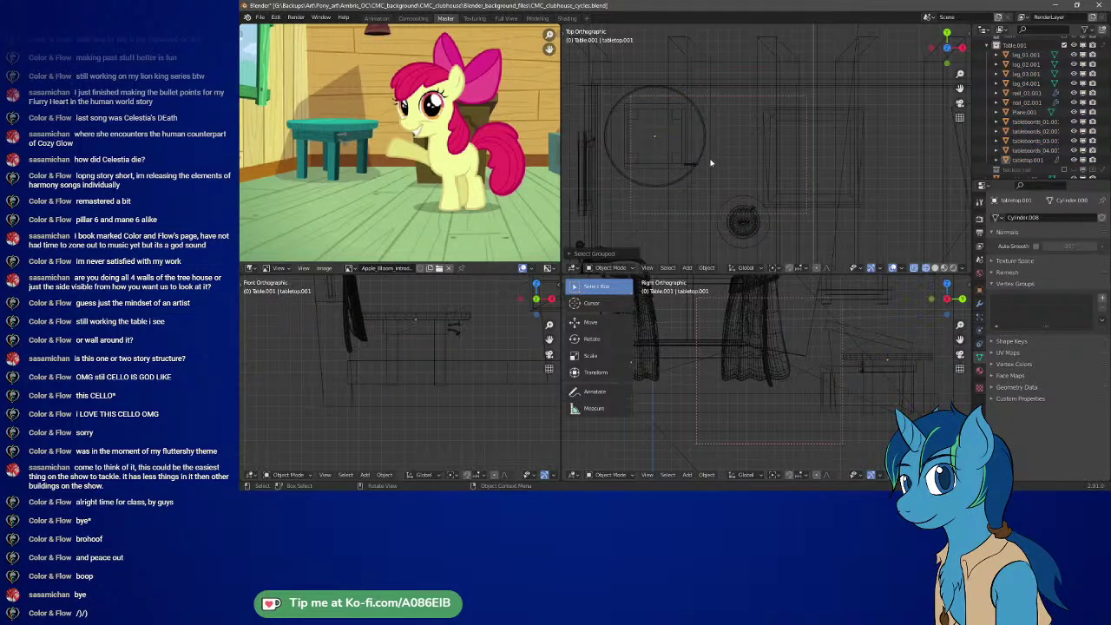
- Switch back to Blender and save the recovered scene as CMC_clubhouse_cycles.blend
key("alt+Tab")
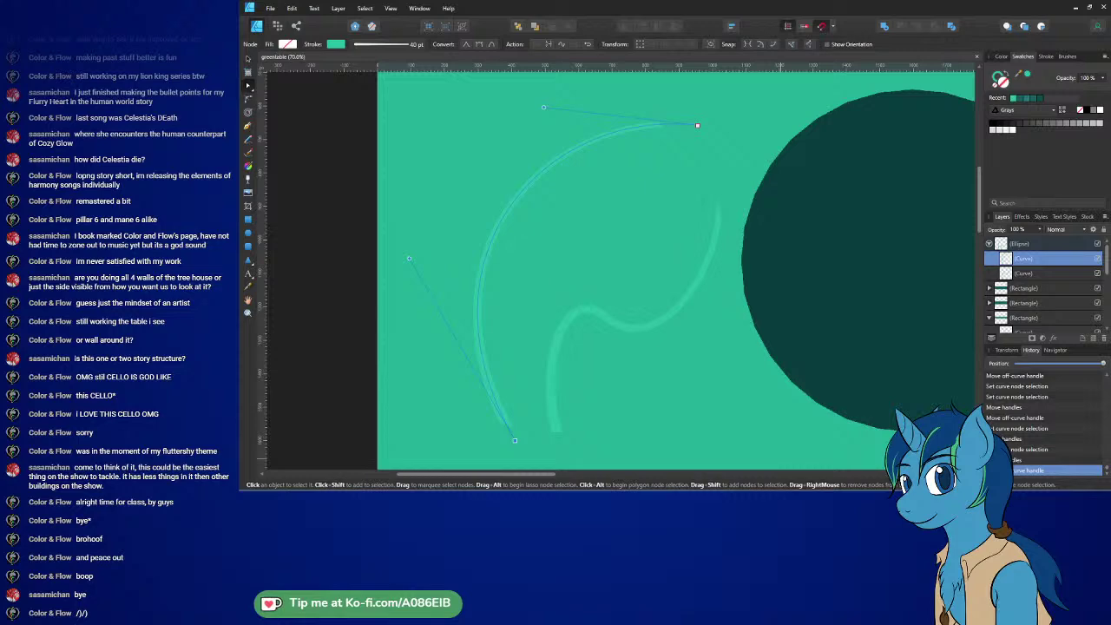
left_click_drag(909, 488, 868, 2)
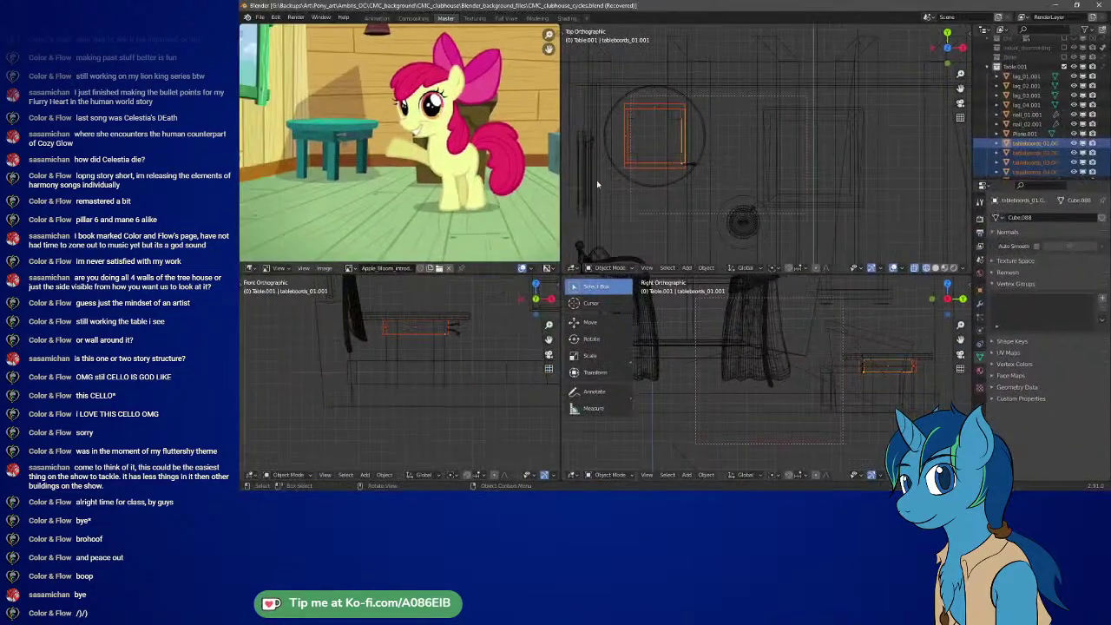
left_click(259, 17)
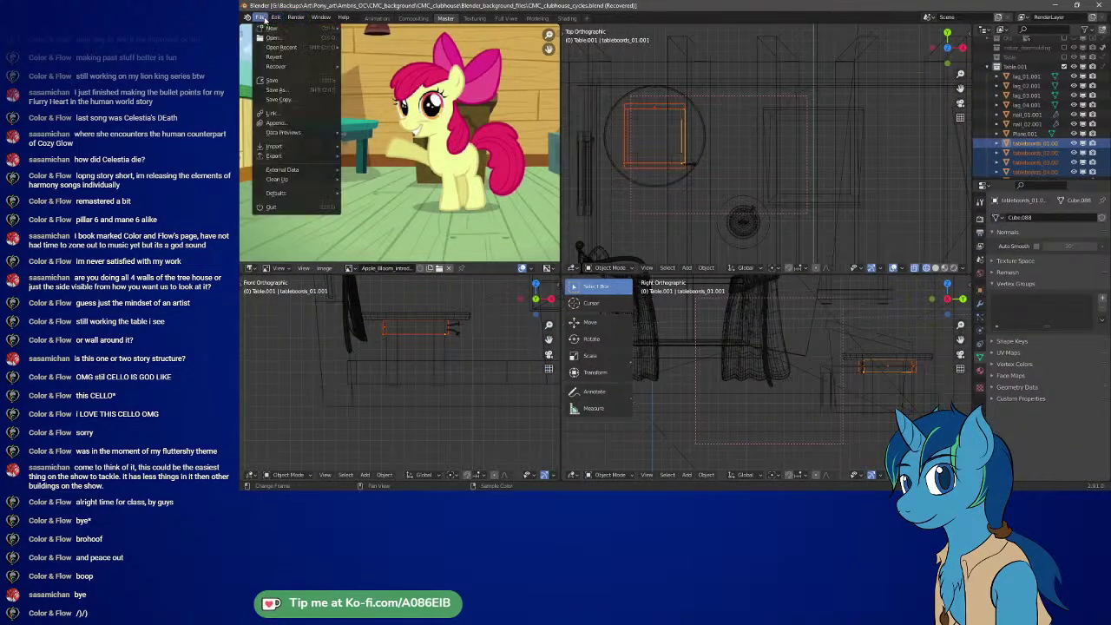
left_click(277, 80)
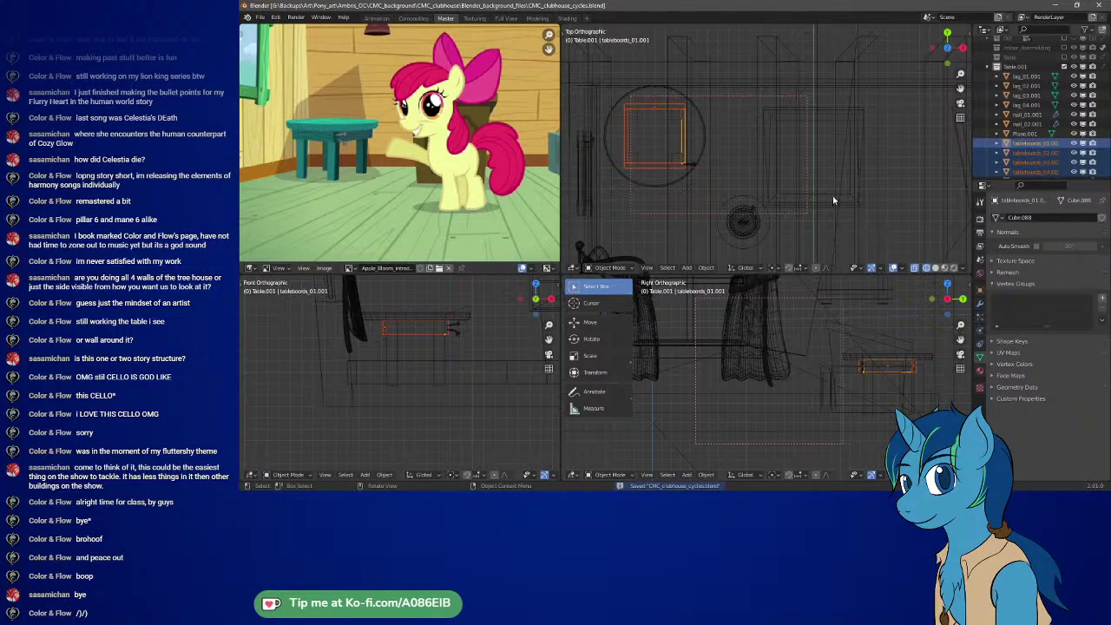
- Select all parts of the Table.001 collection and move the table about 0.054 units along negative Y in the top view
left_click(700, 119)
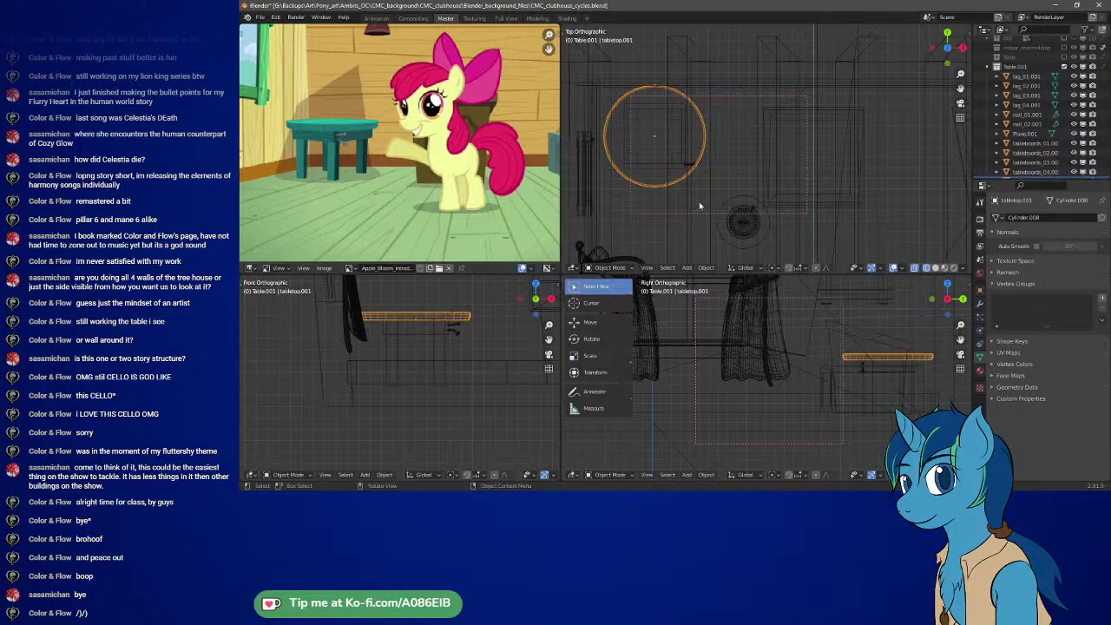
left_click(1026, 76)
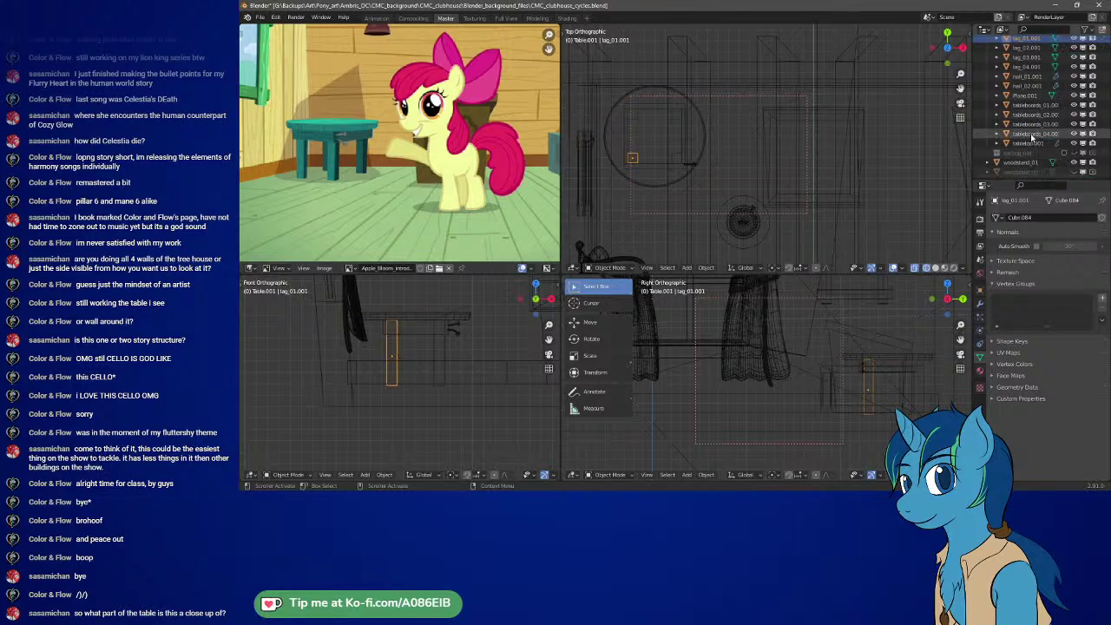
scroll(1024, 130, "down", 2)
left_click(1024, 141, "shift")
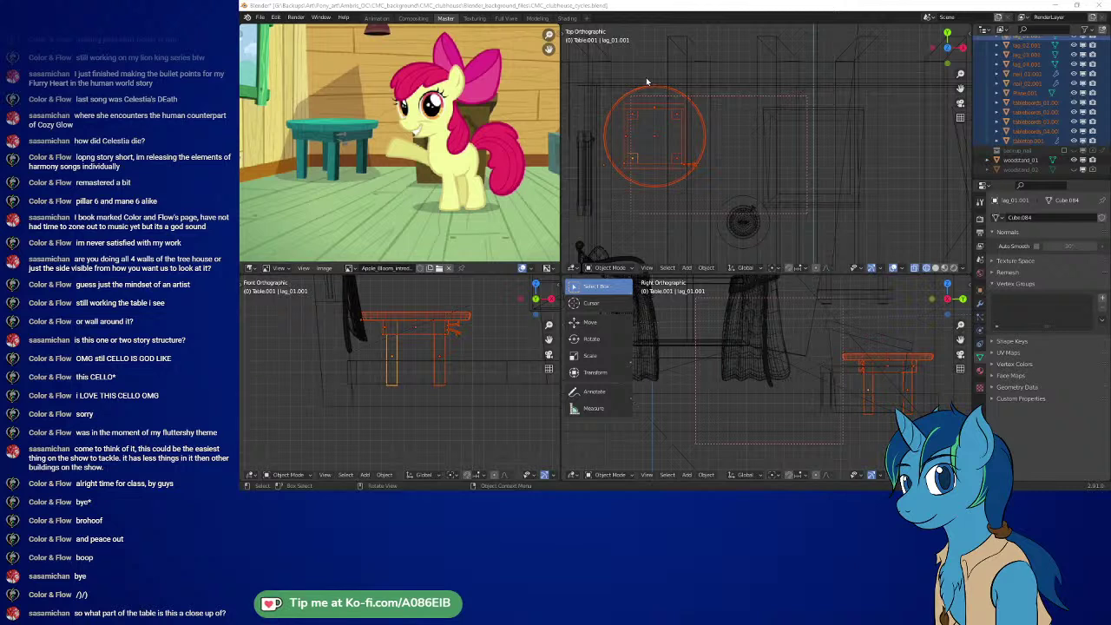
key("ctrl+s")
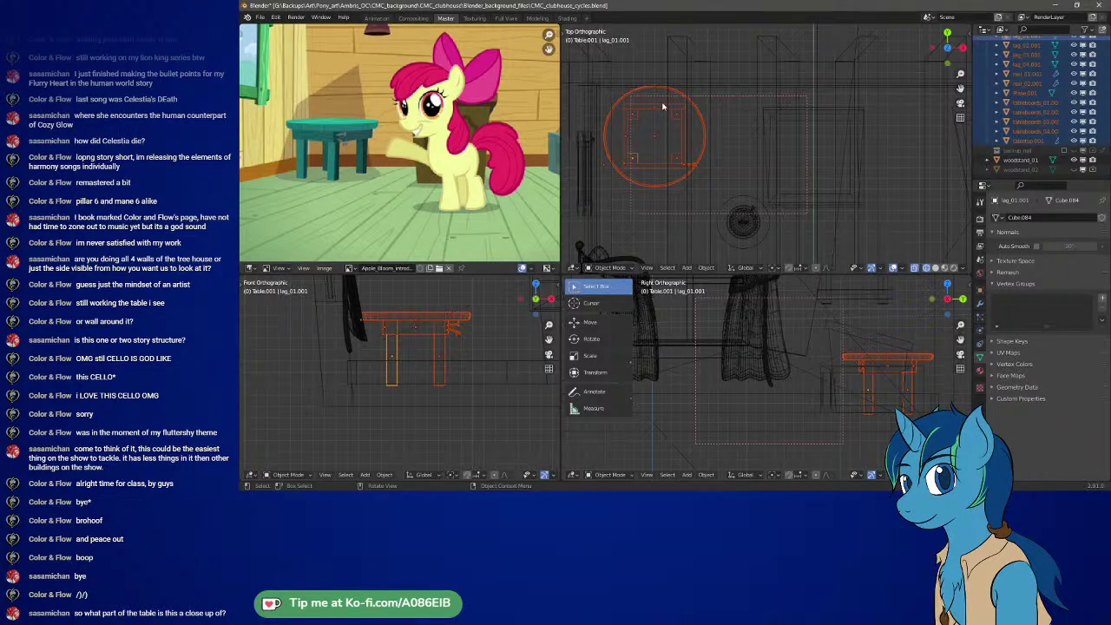
key("g")
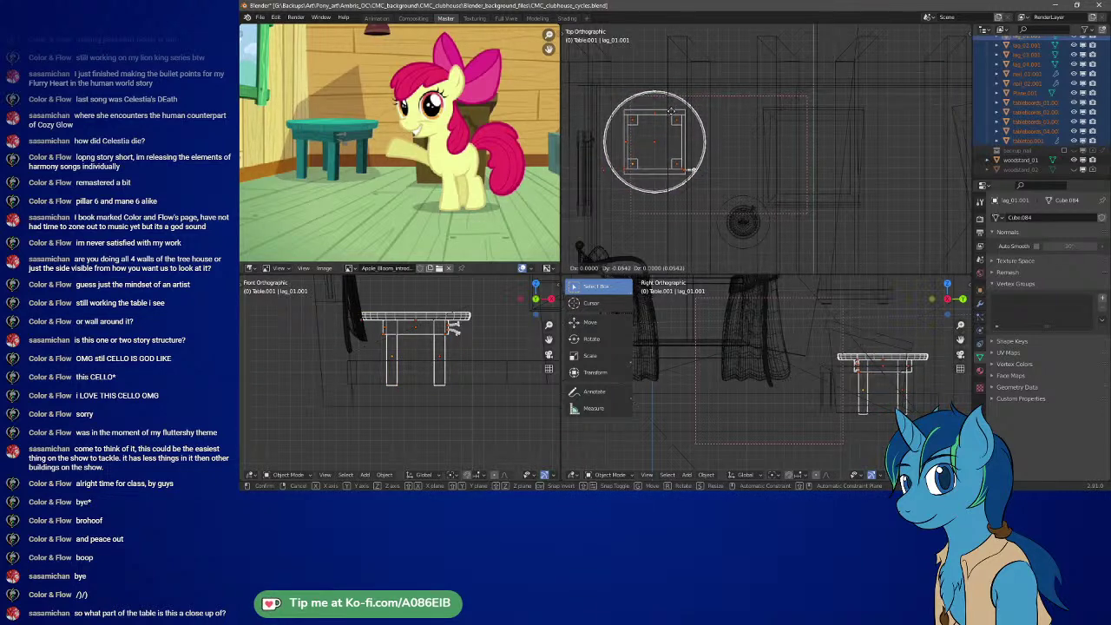
left_click(671, 110)
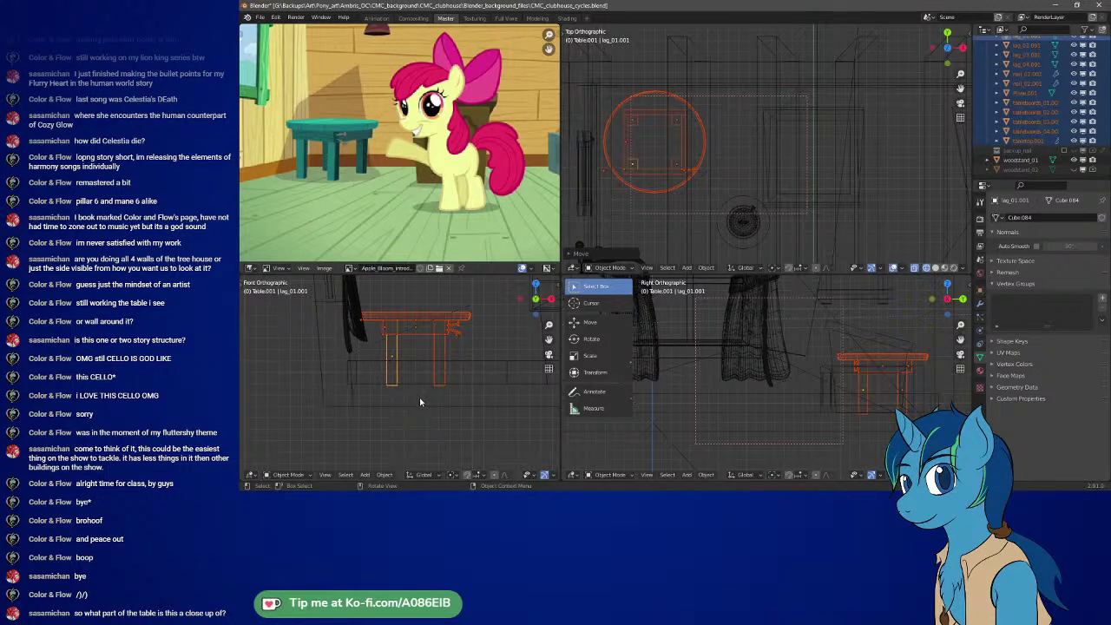
- Raise the selected table about 0.016 units along Z in the front view so its legs rest on the floor
scroll(421, 402, "up", 5)
scroll(449, 385, "up", 3)
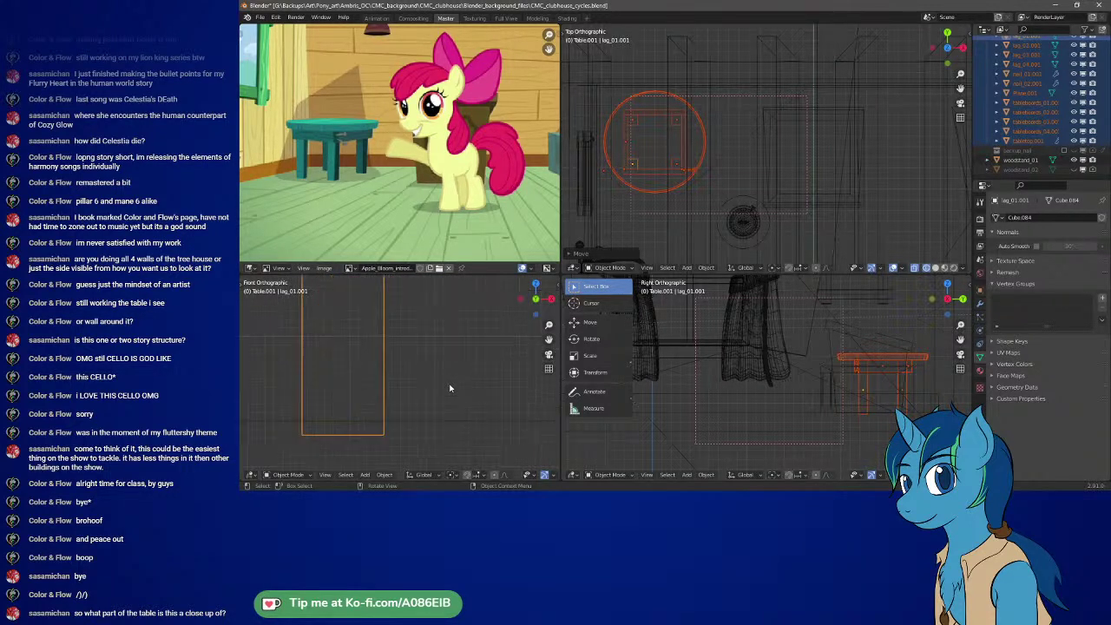
key("g")
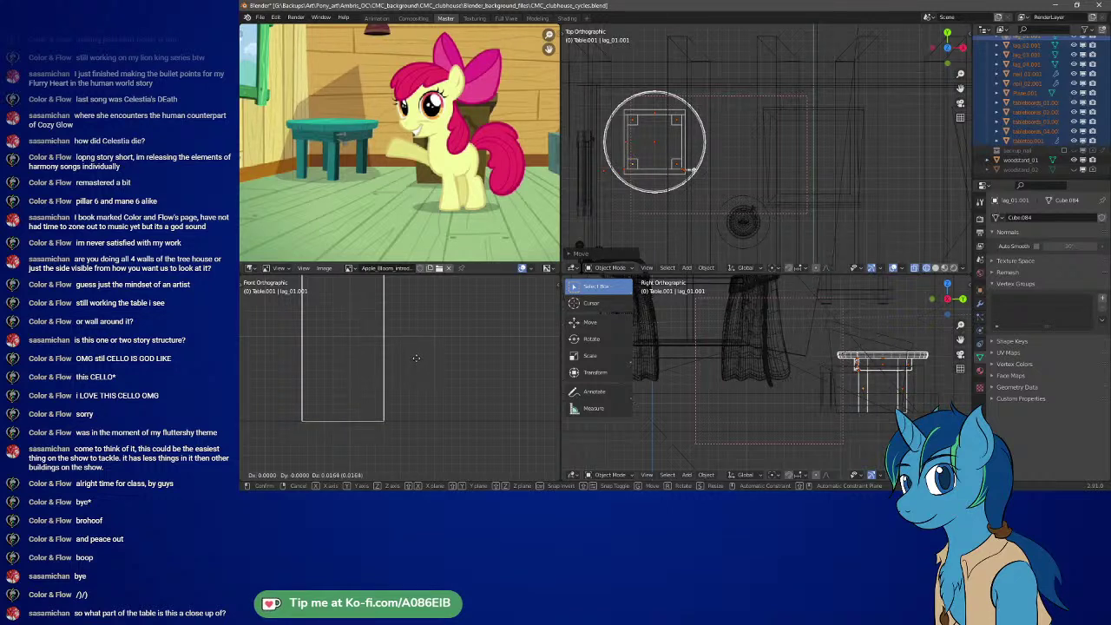
left_click(416, 359)
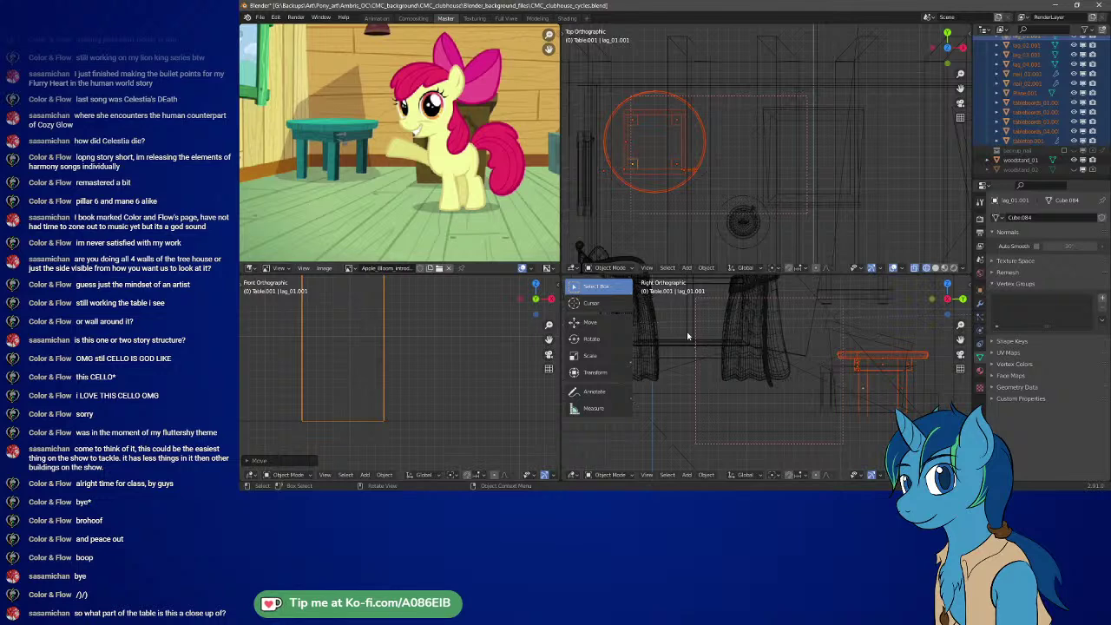
- Change the right side viewport to the camera view with textured shading, hide its toolbar, and deselect the table by selecting Green_floor
key("t")
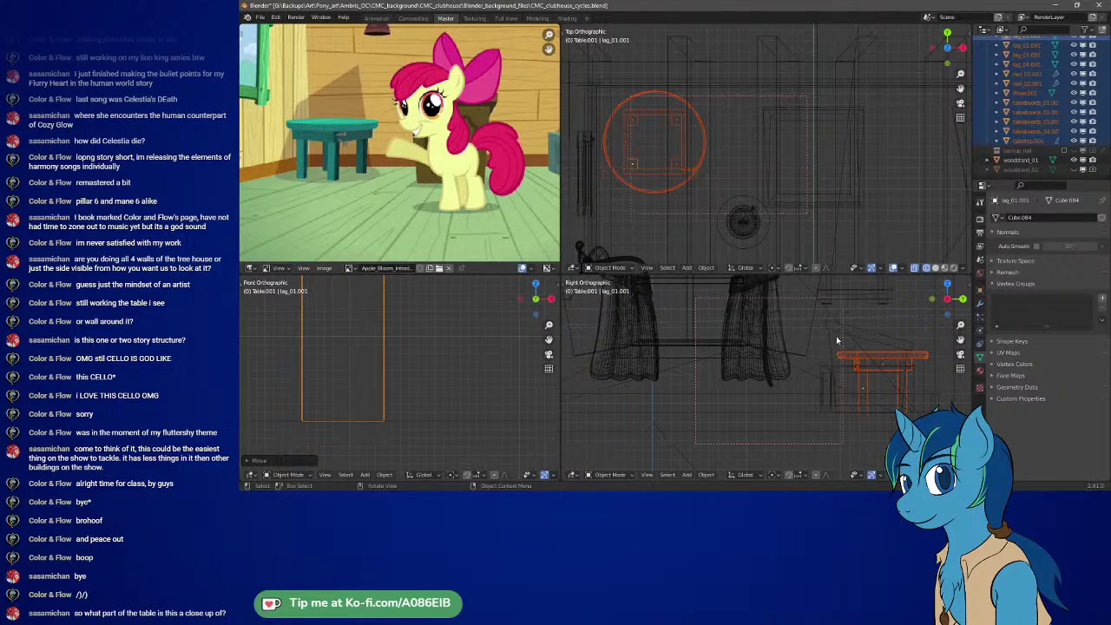
key("KP_0")
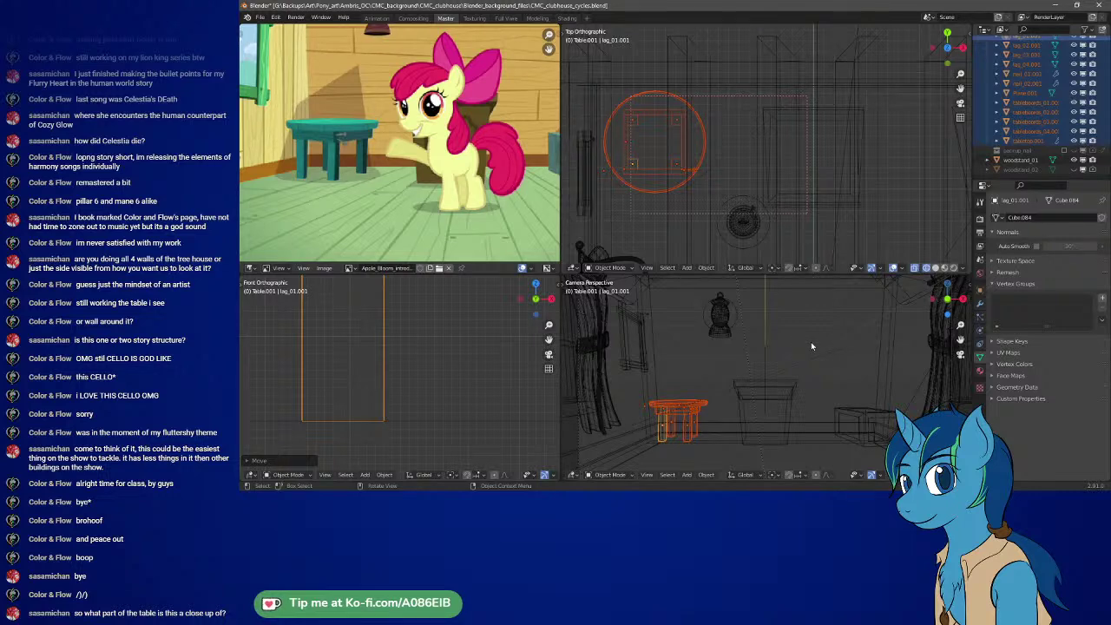
key("z")
left_click(846, 377)
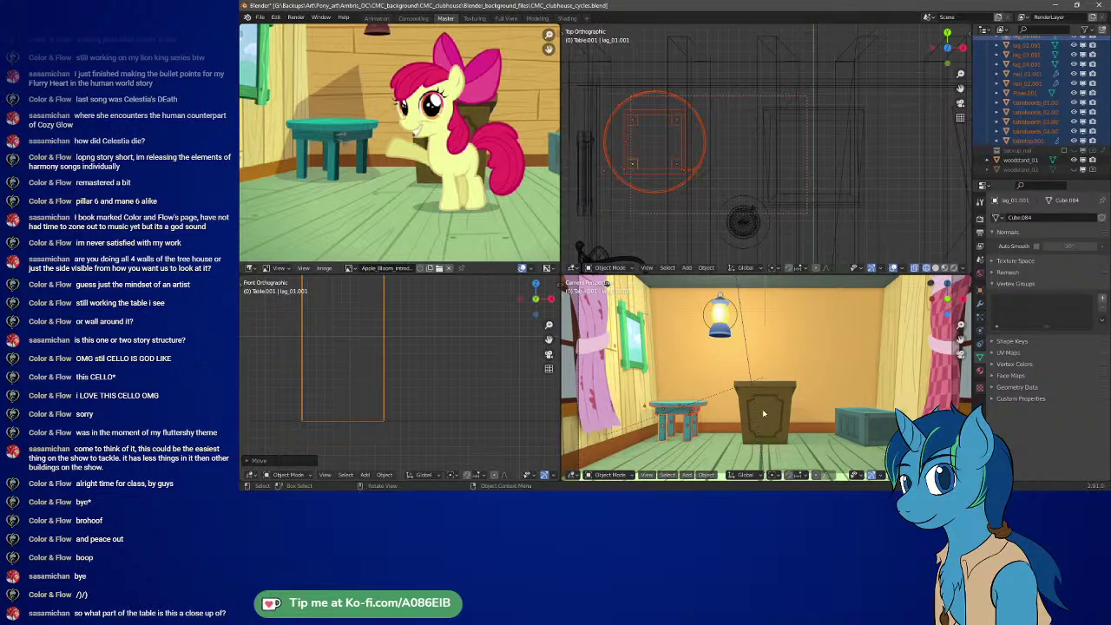
left_click(727, 438)
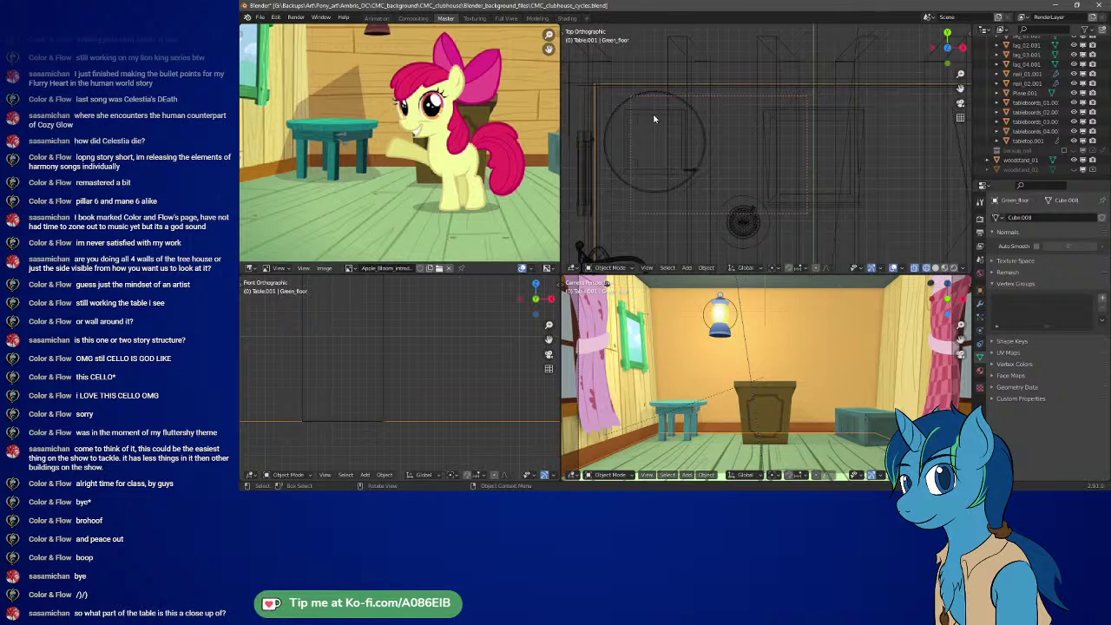
- Reselect all Table.001 parts and move the table about 0.09 units along negative X in the top view
scroll(1030, 122, "up", 2)
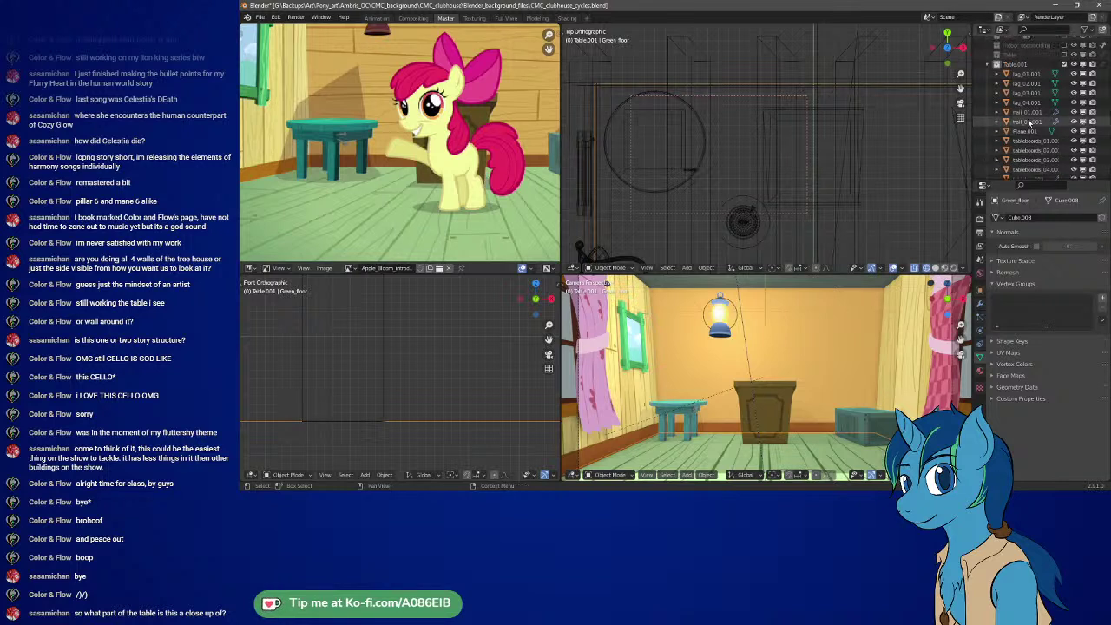
left_click(1029, 75)
scroll(1033, 137, "down", 2)
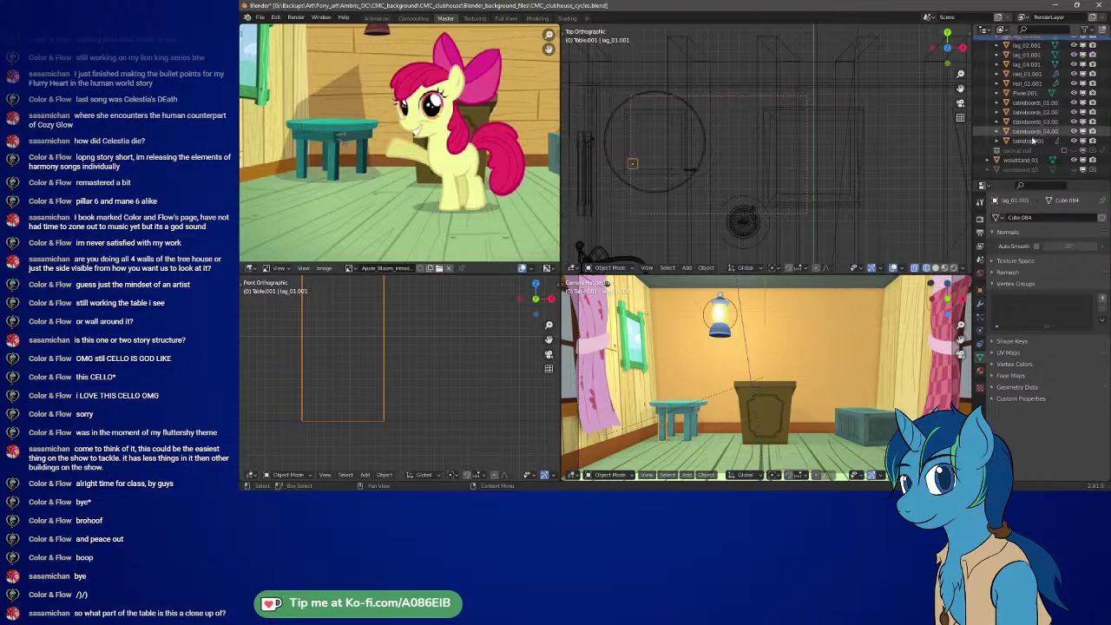
left_click(1031, 141)
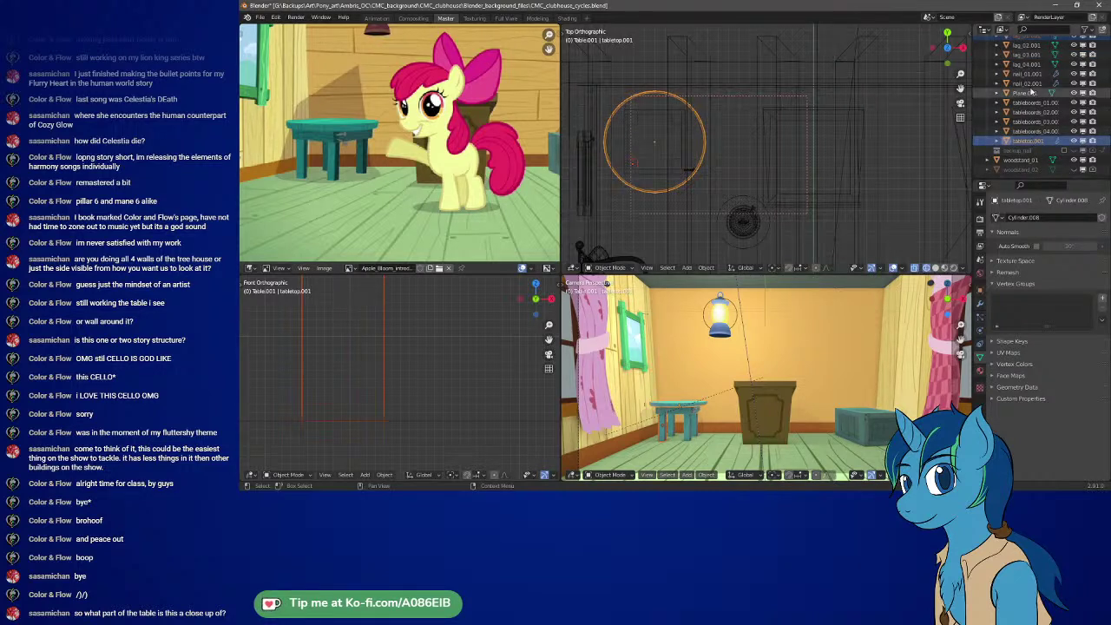
left_click(1026, 37)
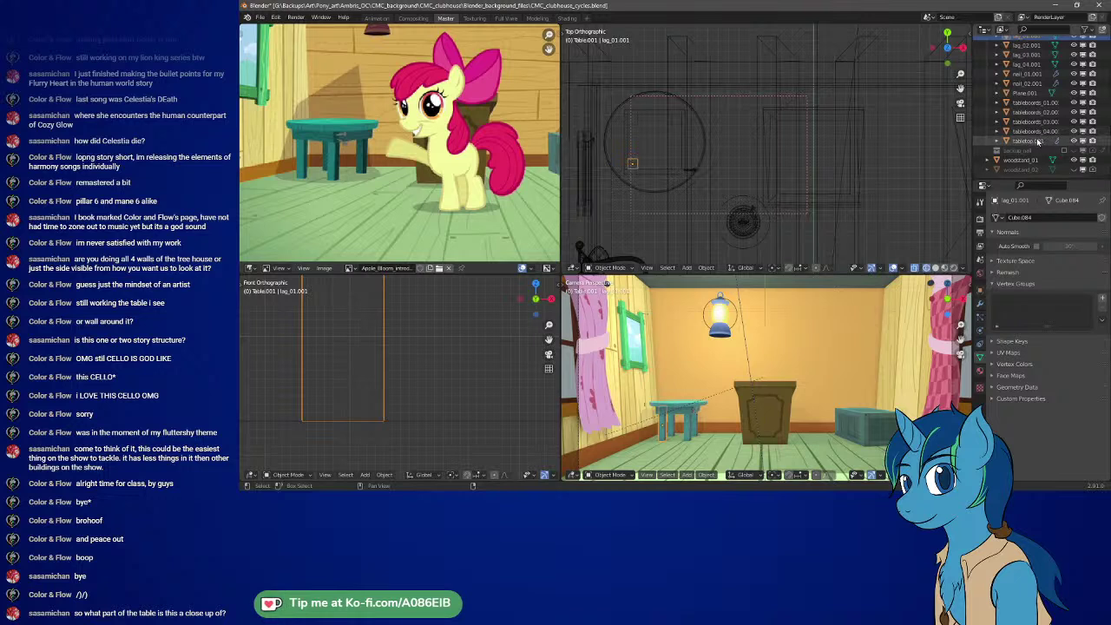
left_click(1037, 142, "shift")
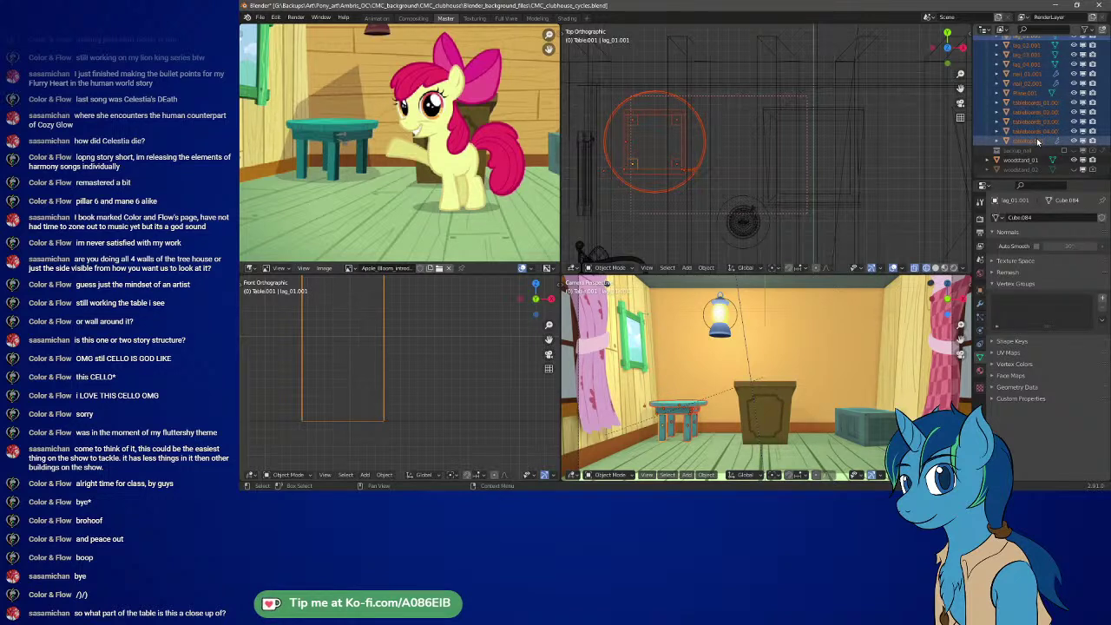
key("g")
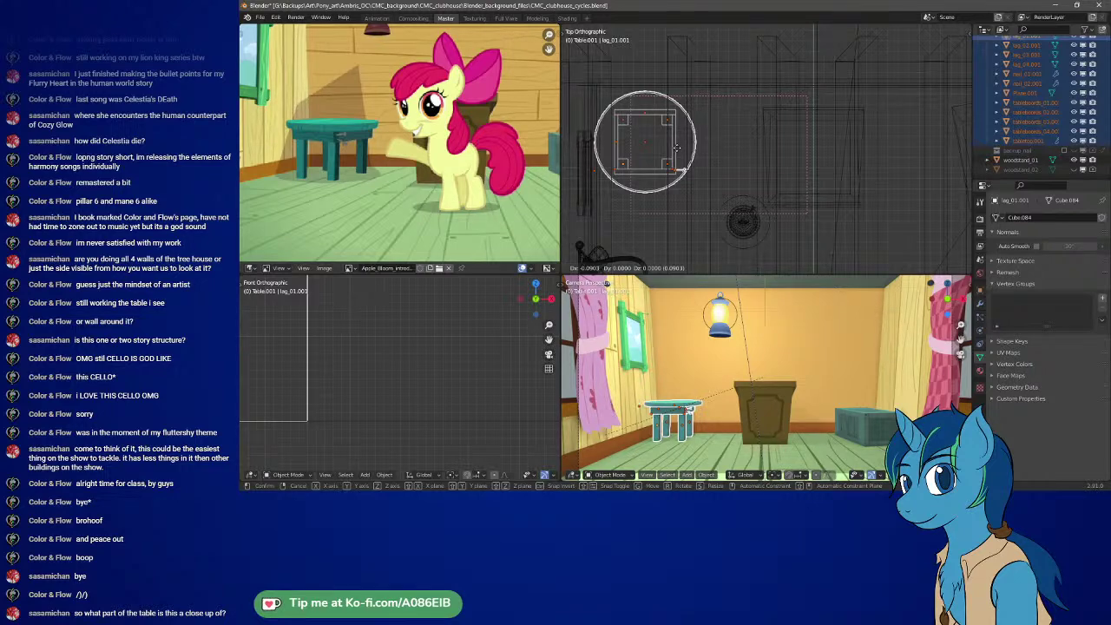
left_click(676, 148)
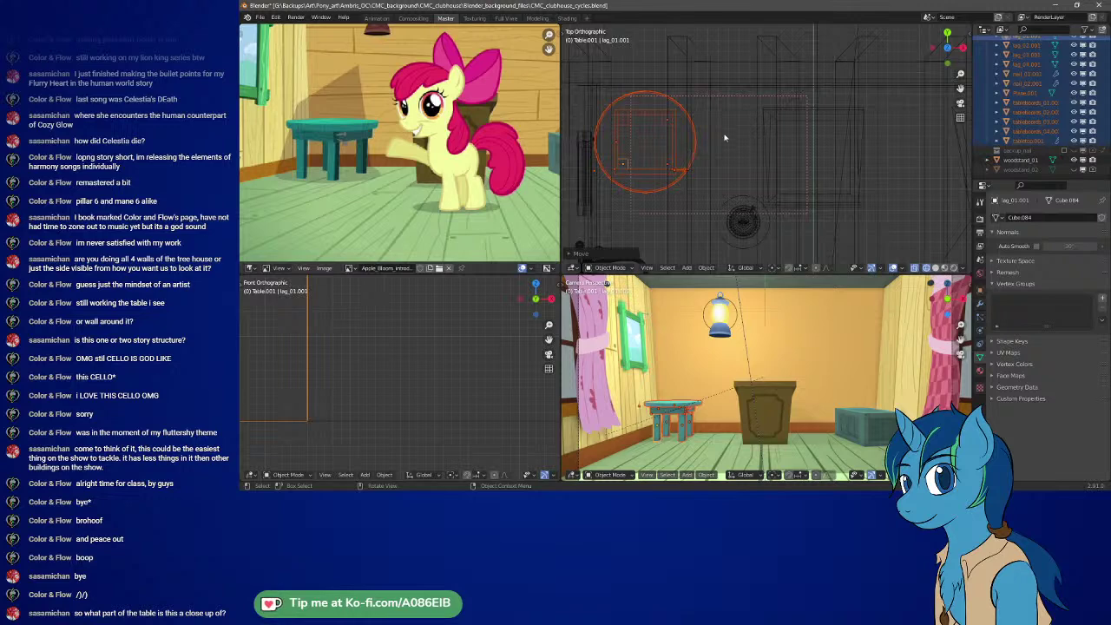
key("r")
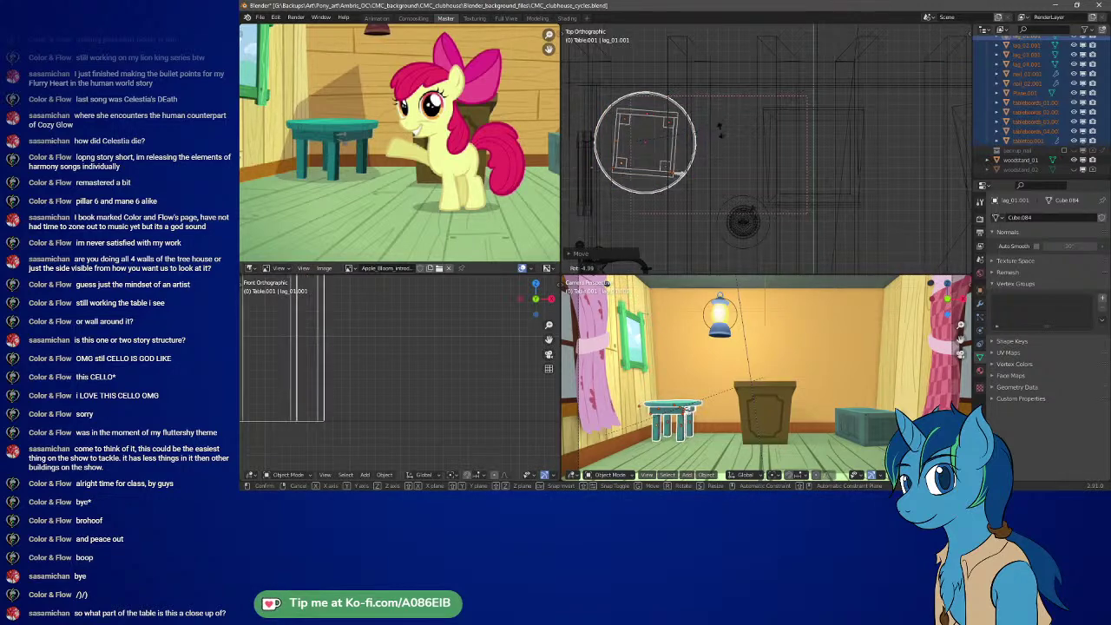
left_click(719, 143)
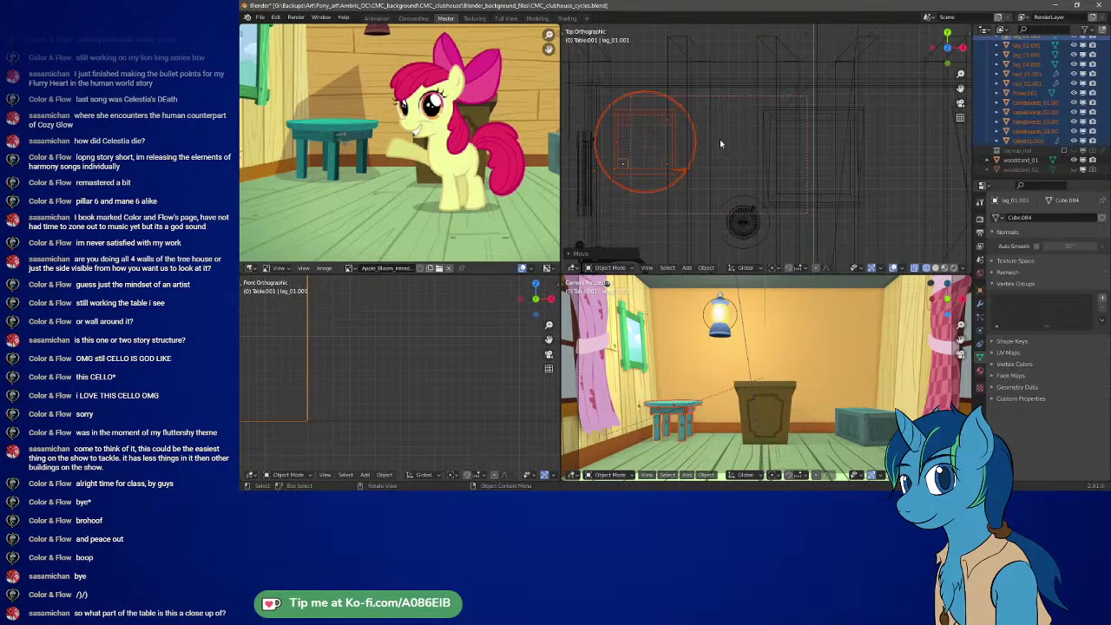
- Delete the Plane.001 object from the Table.001 collection
scroll(1047, 139, "up", 2)
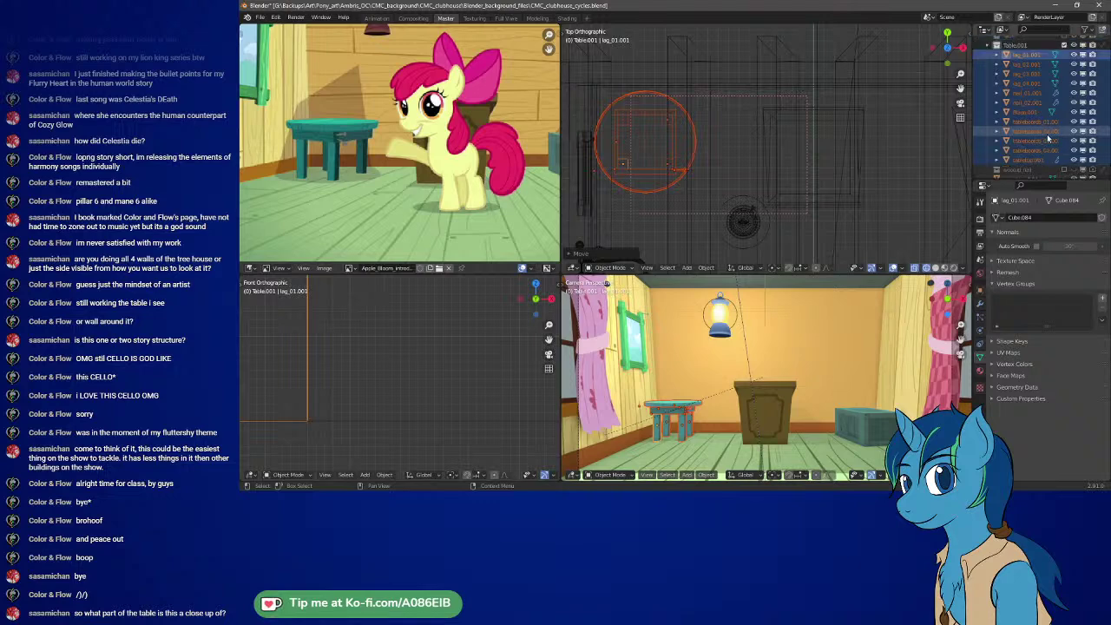
left_click(1029, 113)
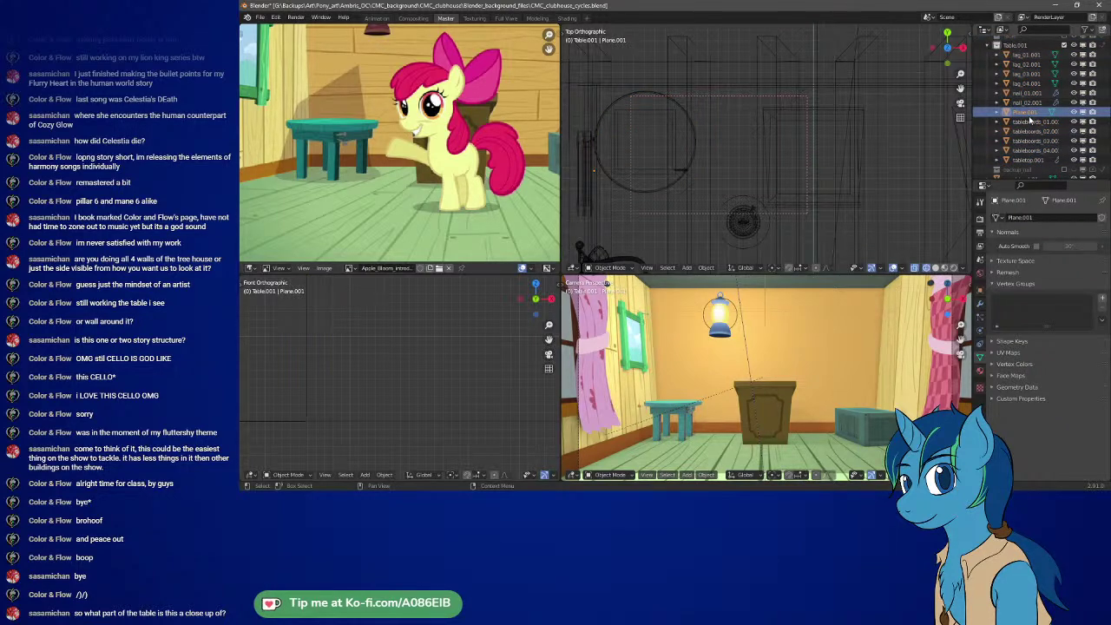
key("Delete")
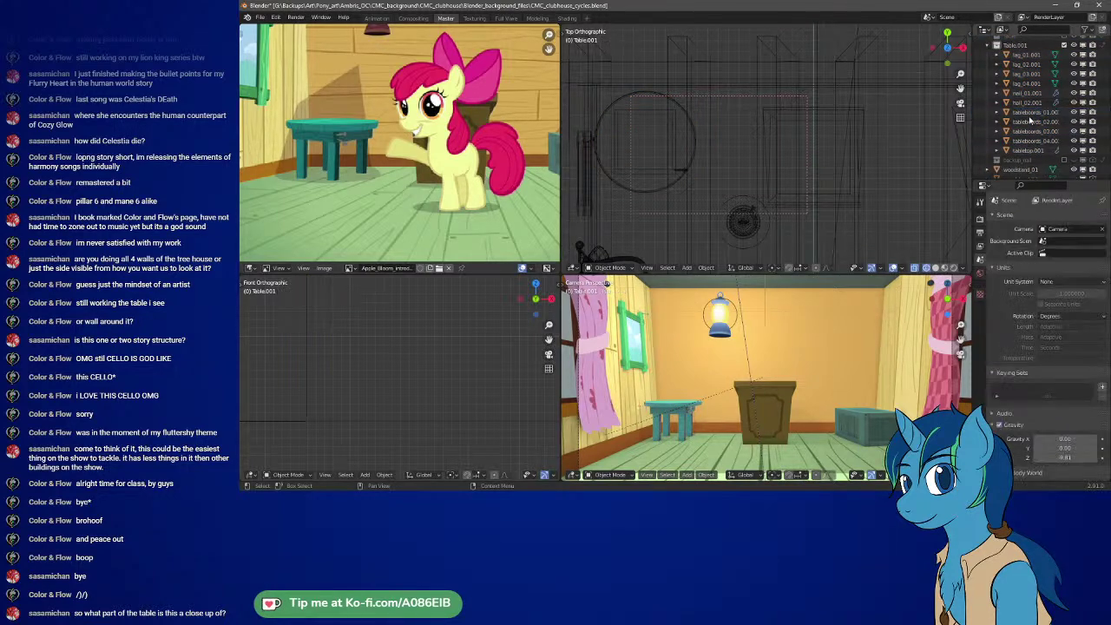
- Select all Table.001 parts from leg_01.001 to tabletop.001 and rotate the table about 16 degrees clockwise in the top view
left_click(1028, 55)
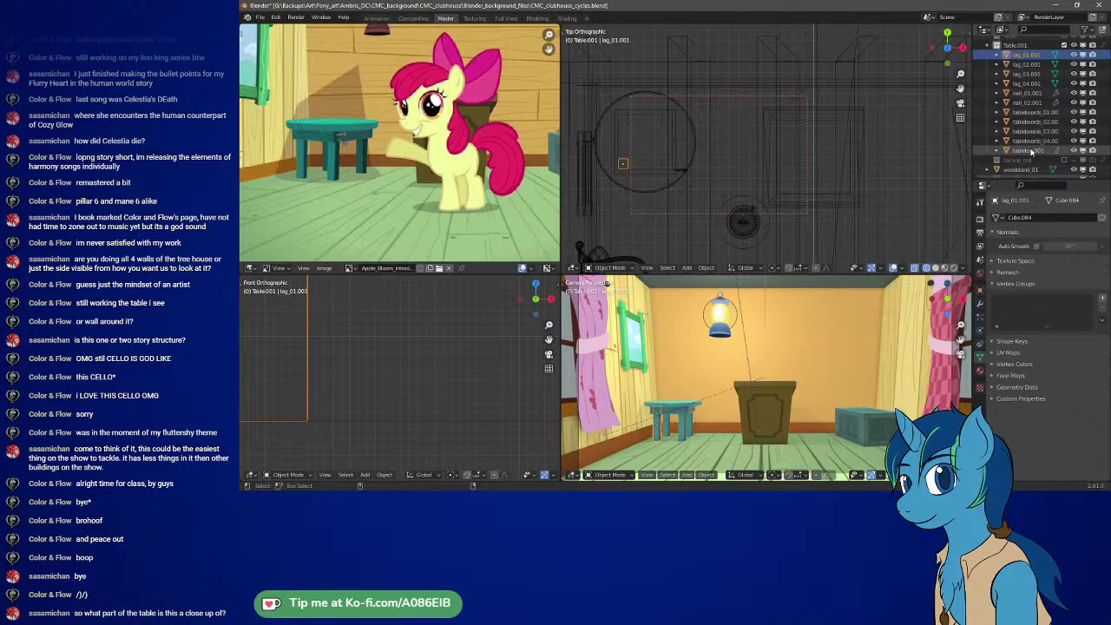
left_click(1031, 152)
left_click(1029, 54)
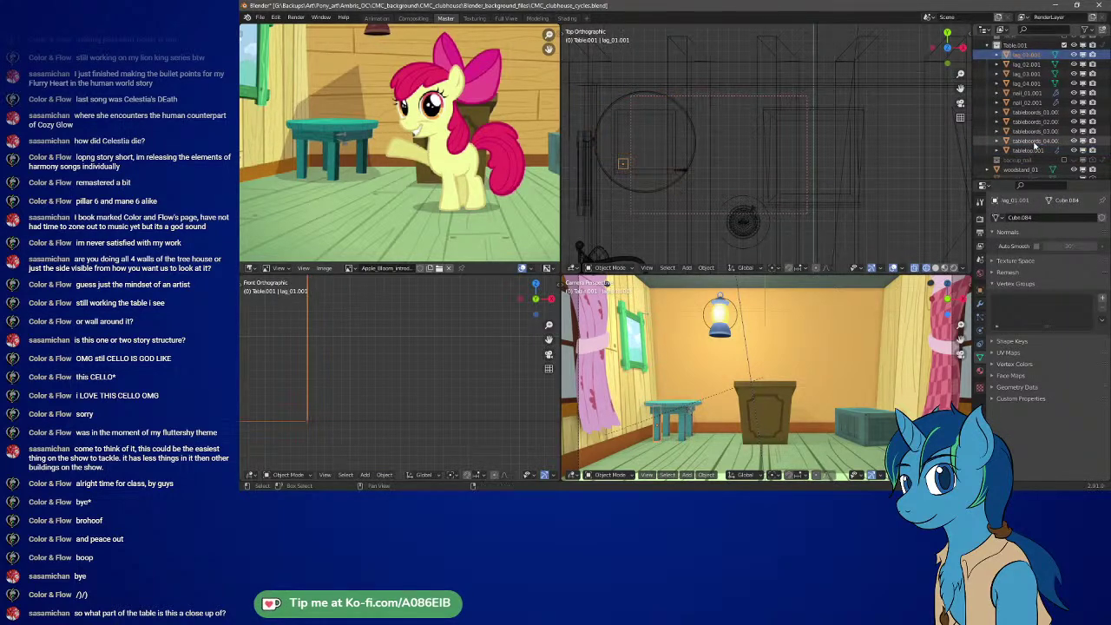
left_click(1031, 150, "shift")
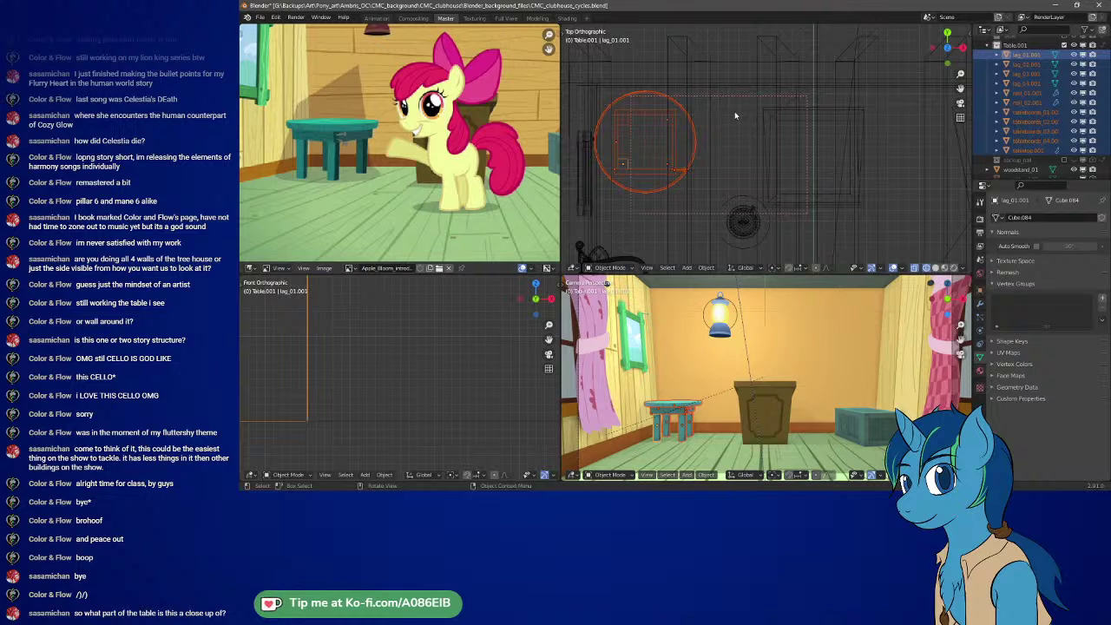
key("r")
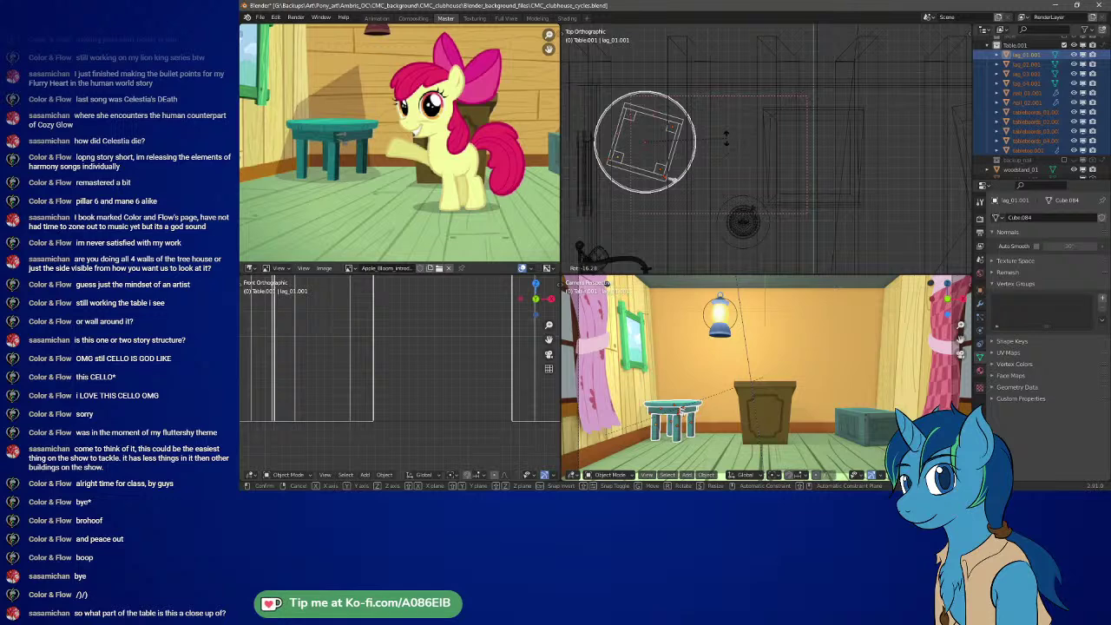
left_click(726, 139)
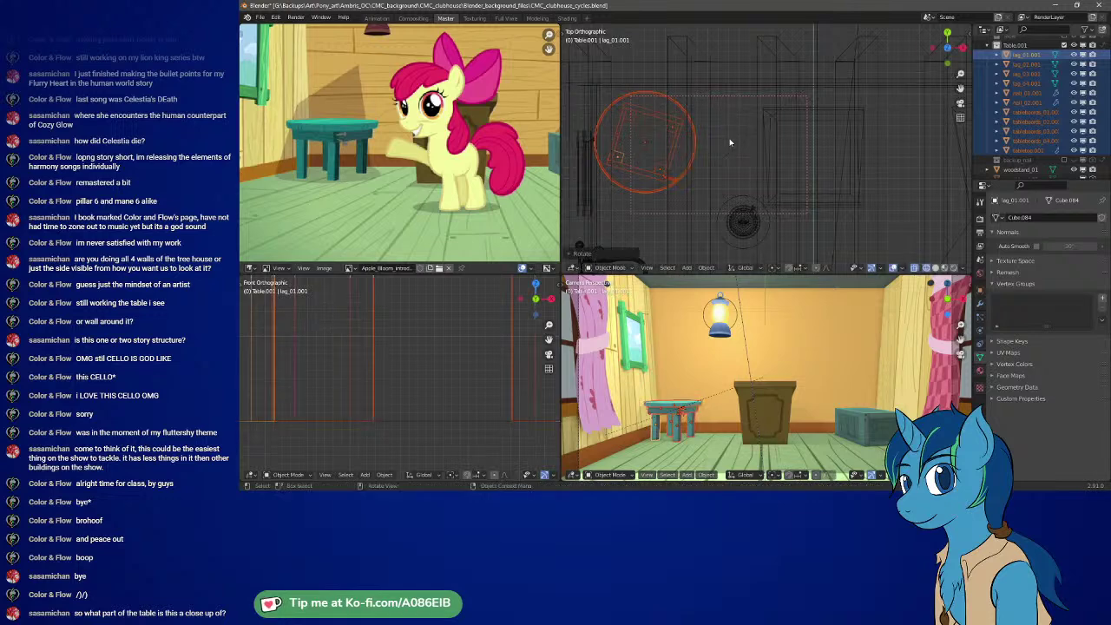
- Select the woodstand_01 object in the camera view and save the clubhouse file
left_click(814, 353)
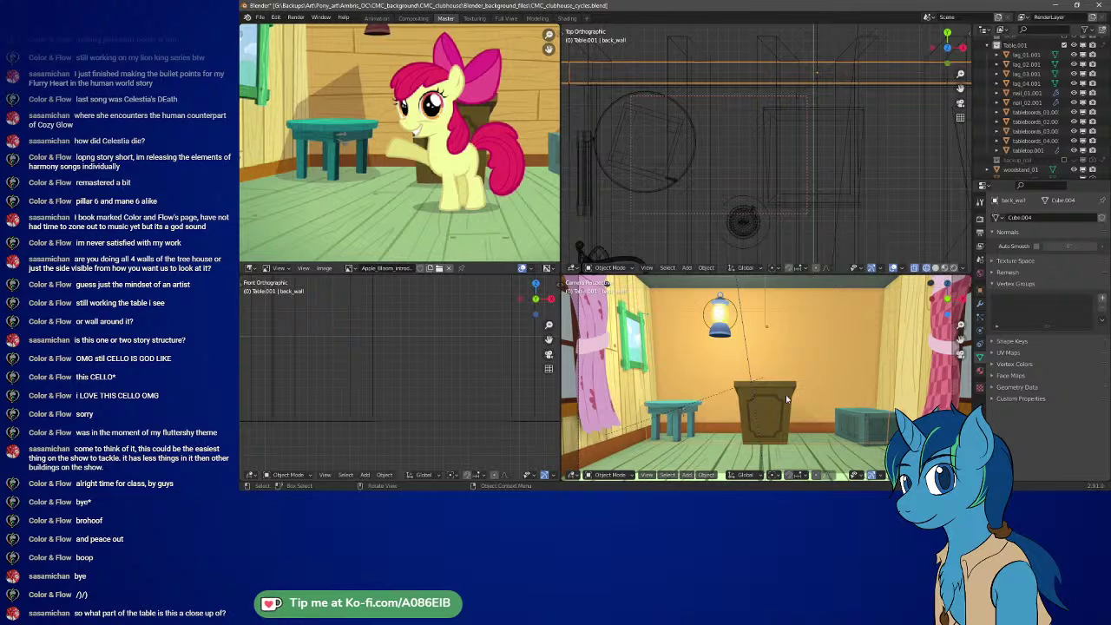
left_click(838, 388)
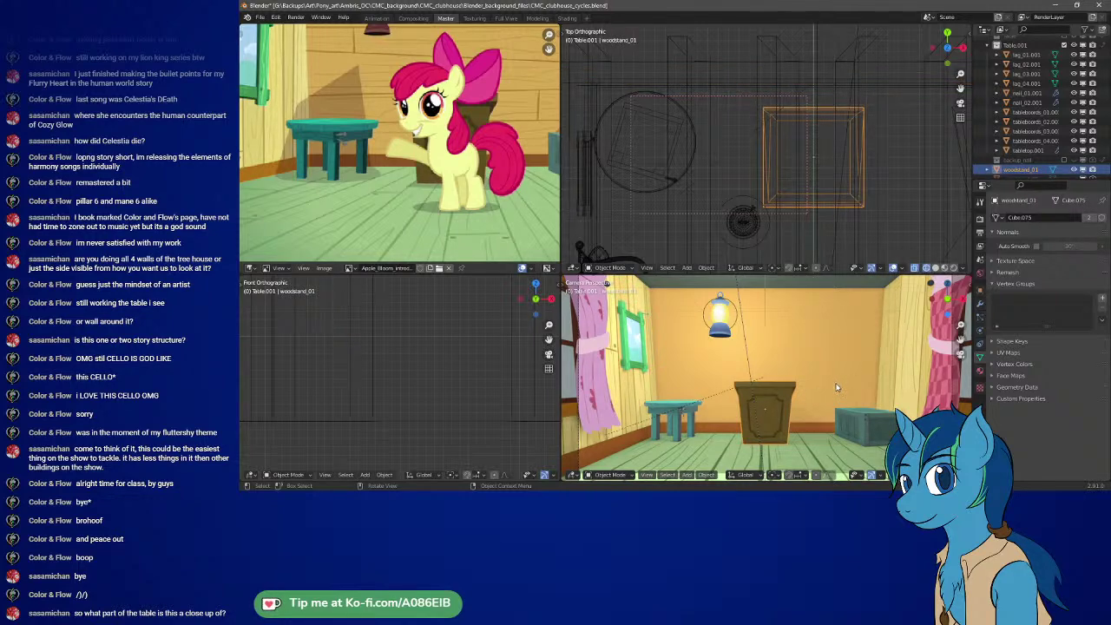
middle_click_drag(473, 163, 463, 184)
scroll(411, 157, "down", 1)
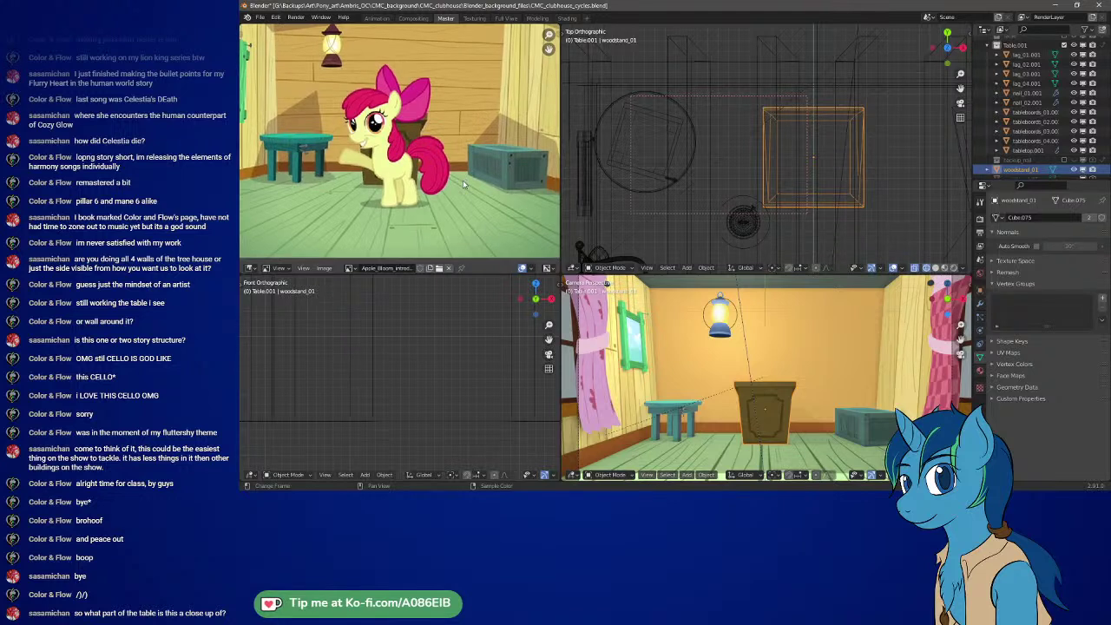
left_click(259, 18)
left_click(292, 81)
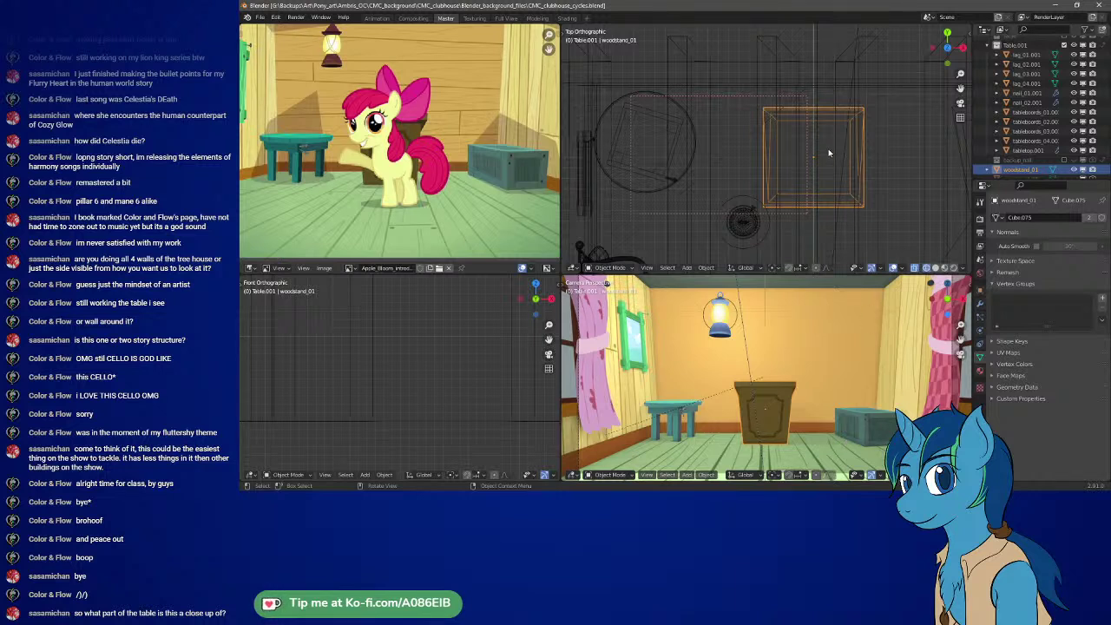
- Move the wooden stand about 0.3 units along negative Y in the top view, towards the front of the room
key("g")
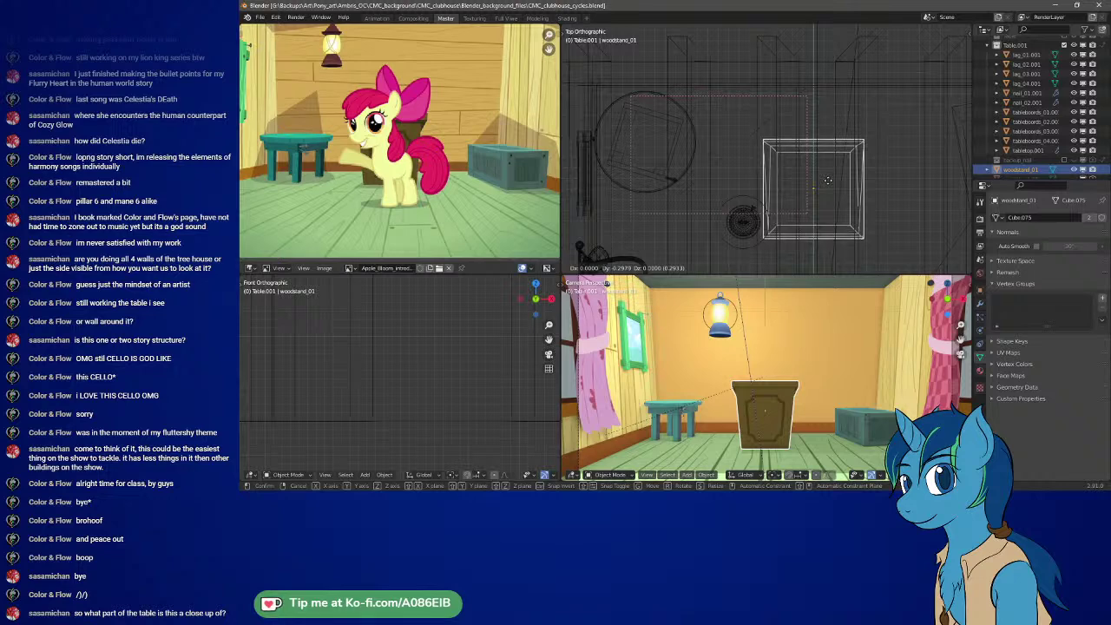
left_click(829, 184)
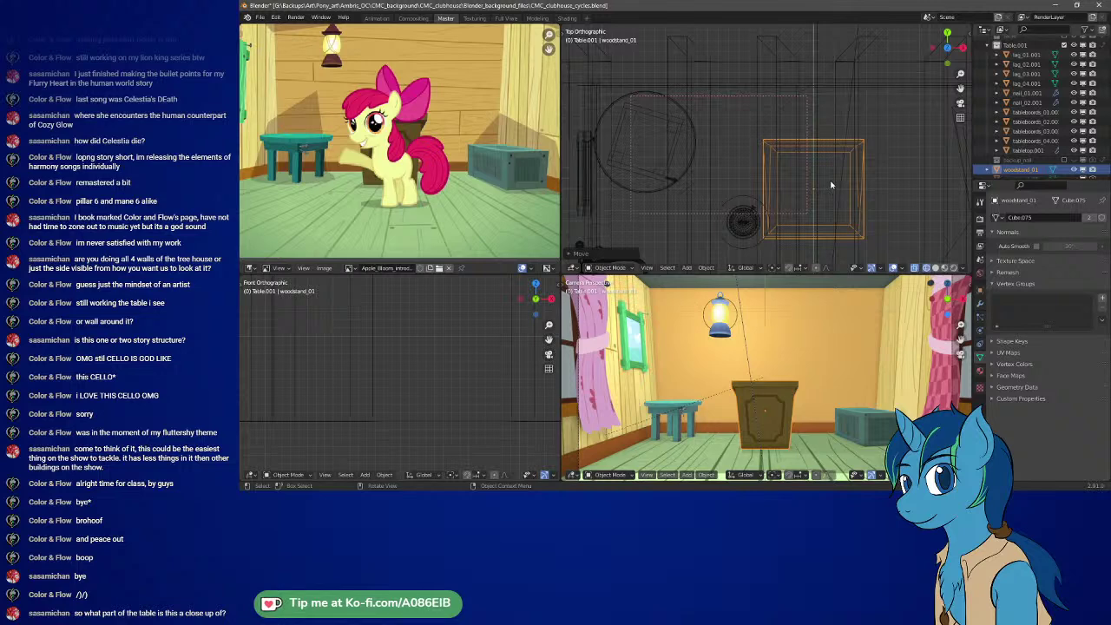
scroll(855, 334, "down", 2)
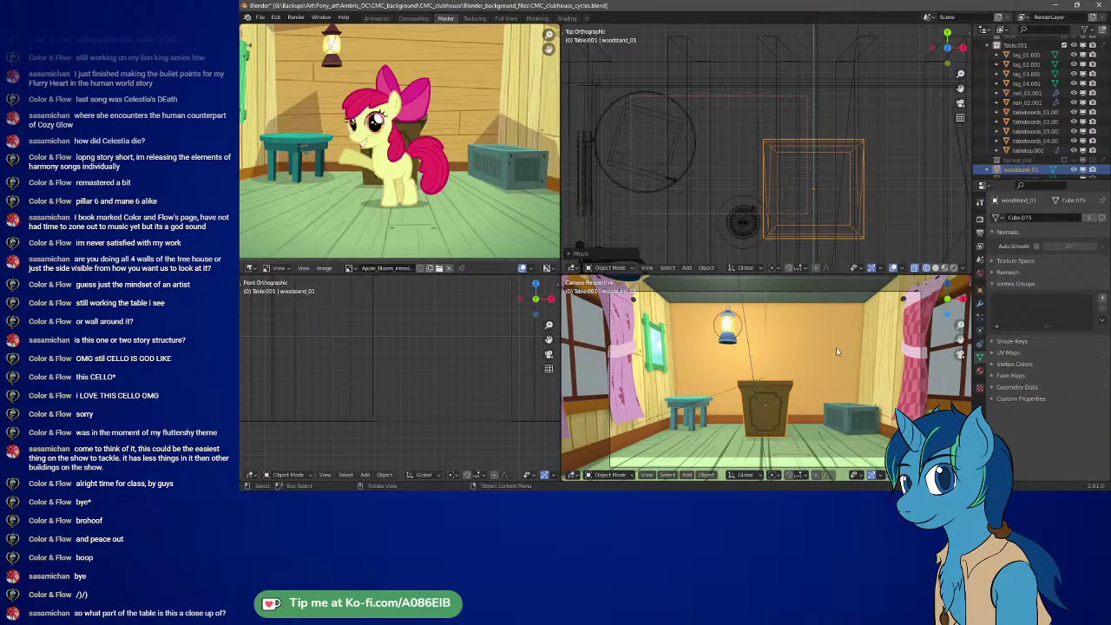
middle_click_drag(835, 347, 834, 339, "shift")
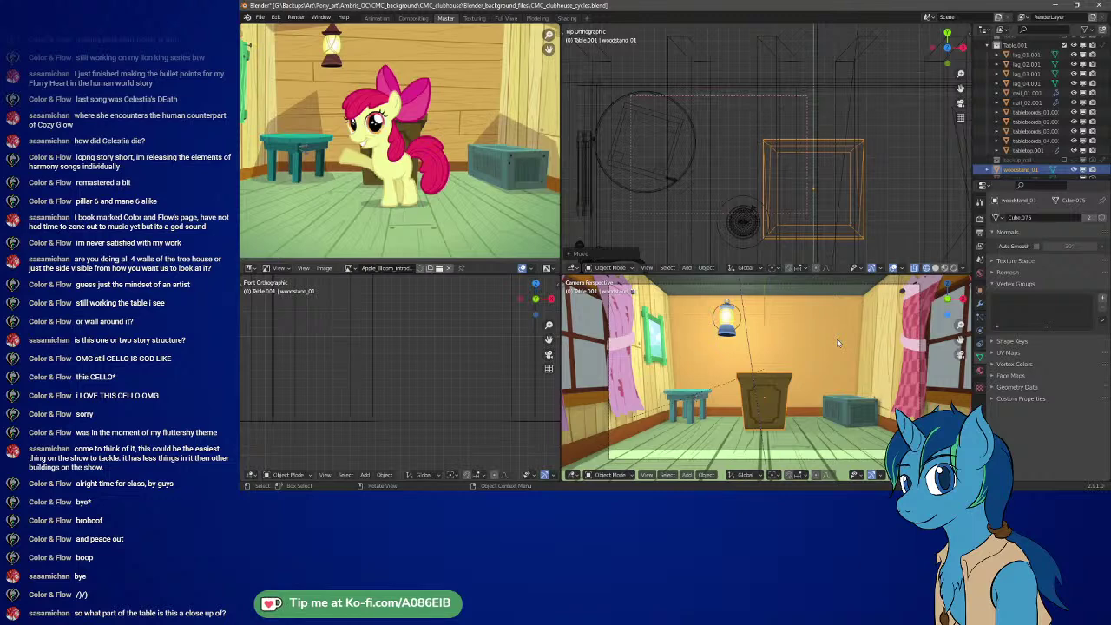
- Collapse the expanded blue lamp and Main collections in the outliner
scroll(498, 178, "down", 1)
scroll(497, 174, "down", 1)
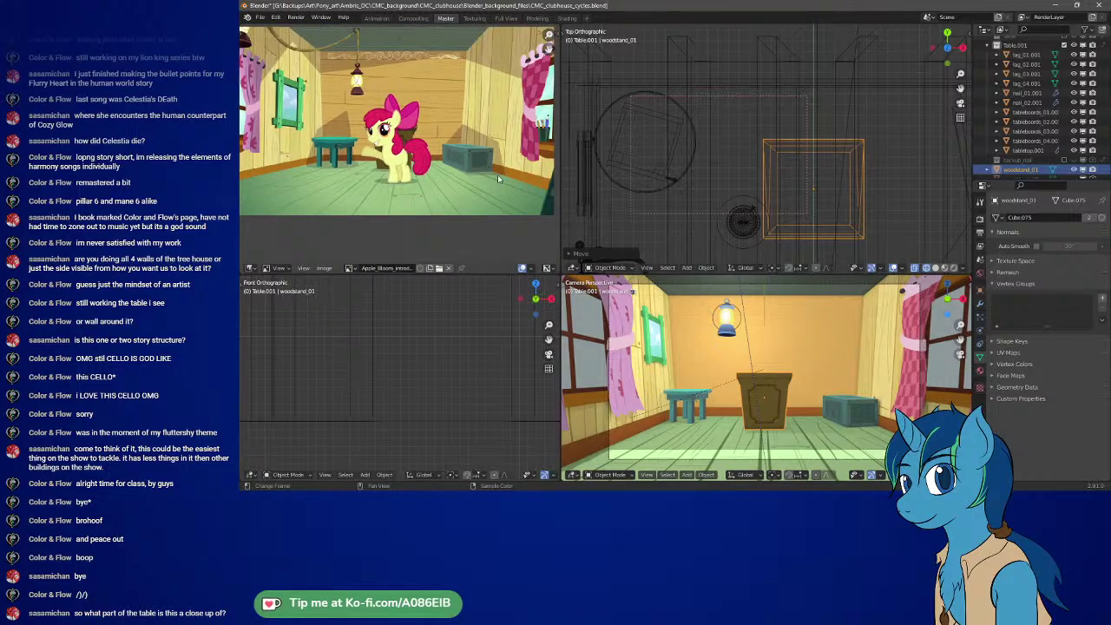
scroll(497, 174, "down", 1)
scroll(481, 163, "up", 1)
scroll(481, 163, "down", 1)
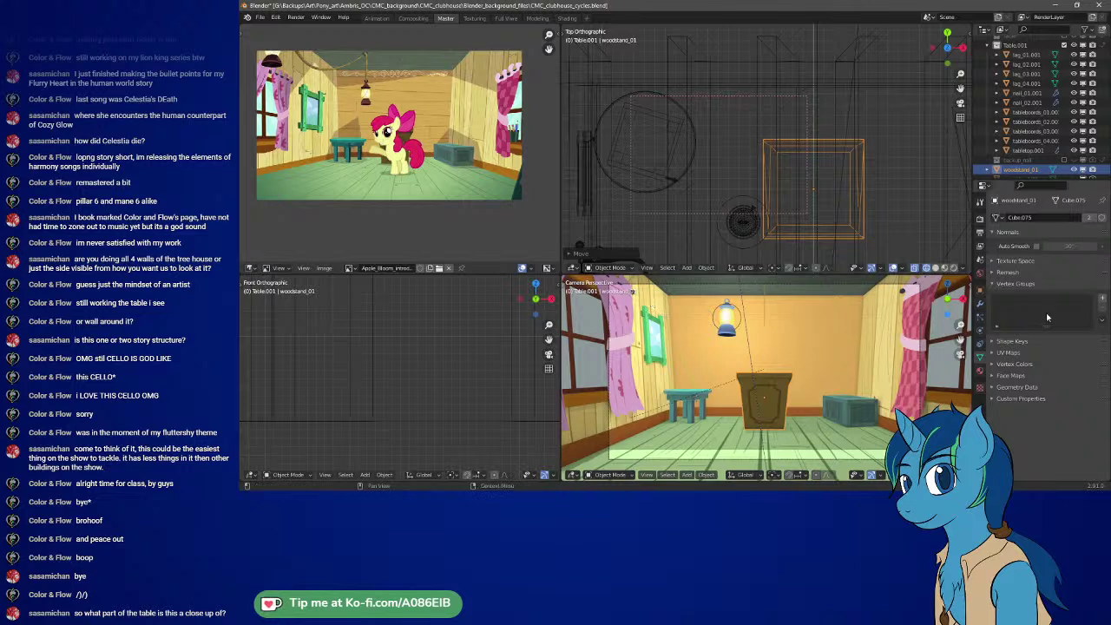
scroll(1024, 76, "up", 2)
scroll(1024, 75, "up", 3)
scroll(1024, 75, "up", 3)
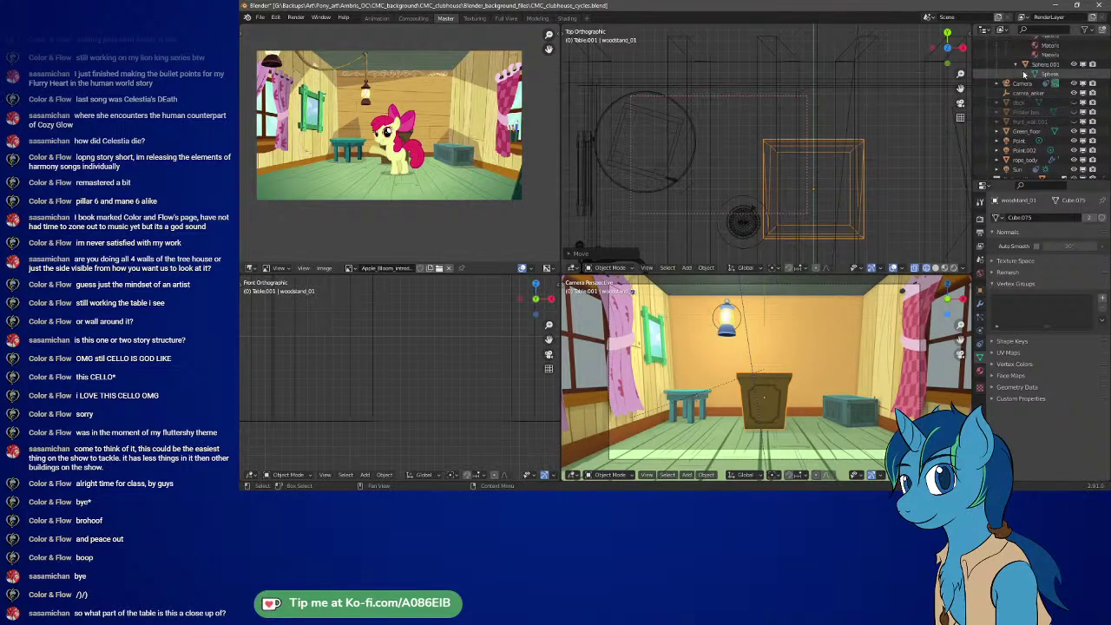
scroll(1024, 76, "up", 2)
left_click(997, 70)
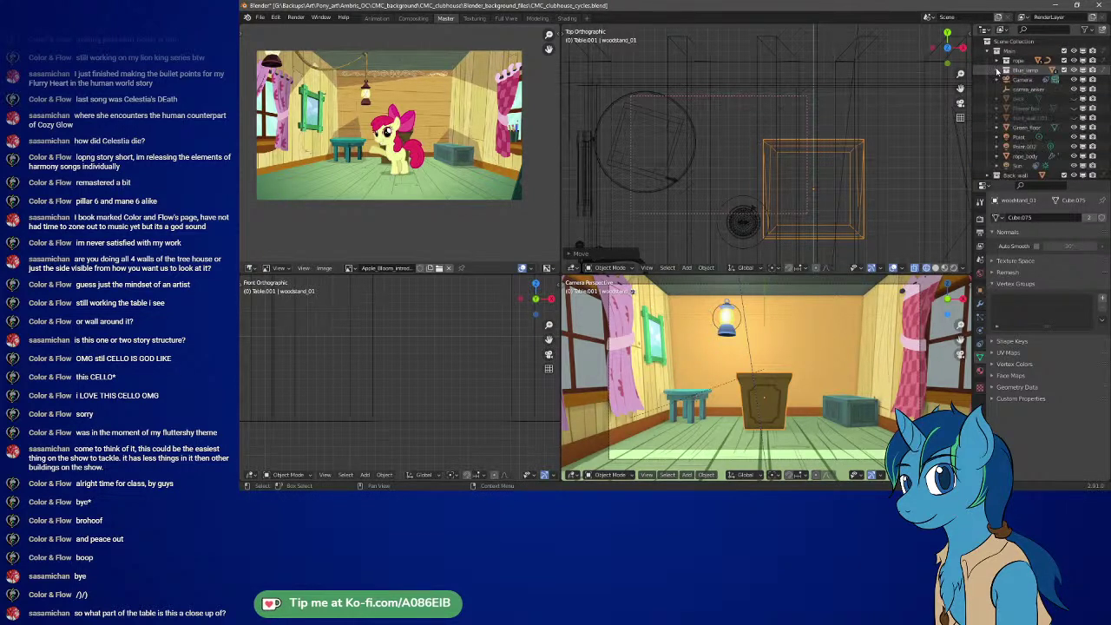
left_click(988, 52)
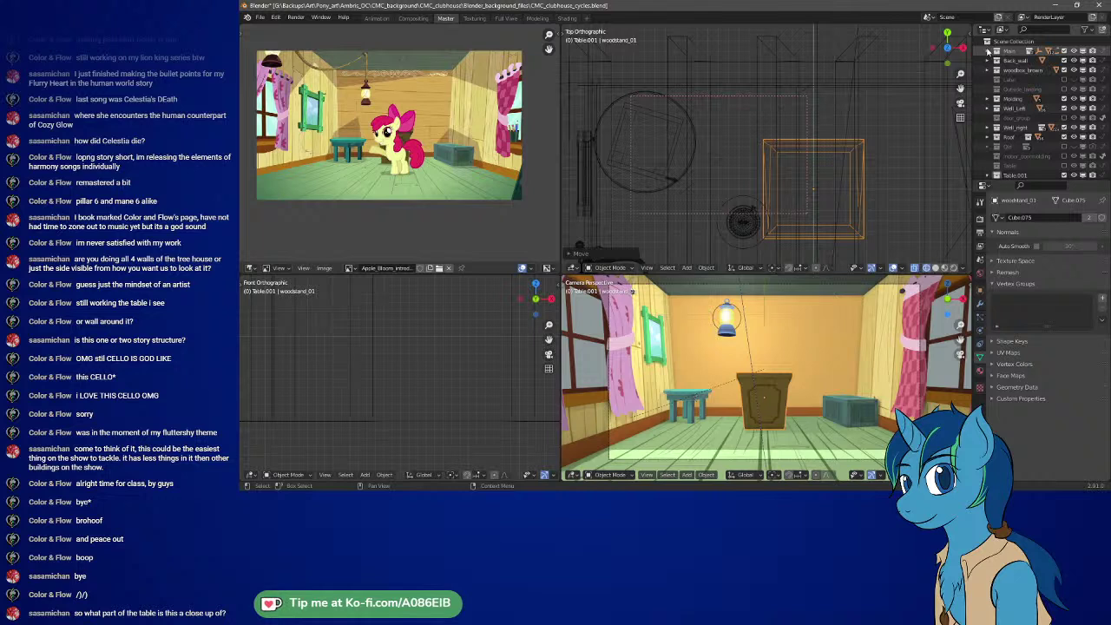
- Enable and expand the ladder's collection and make it visible in the viewports along with its mesh and point light
left_click(1022, 80)
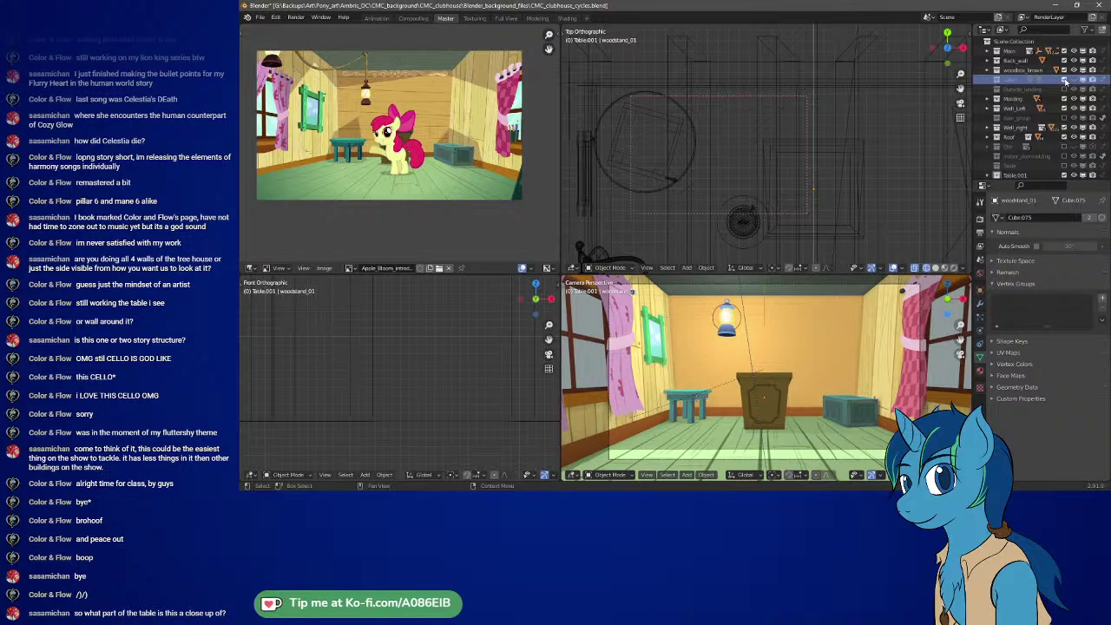
left_click(993, 80)
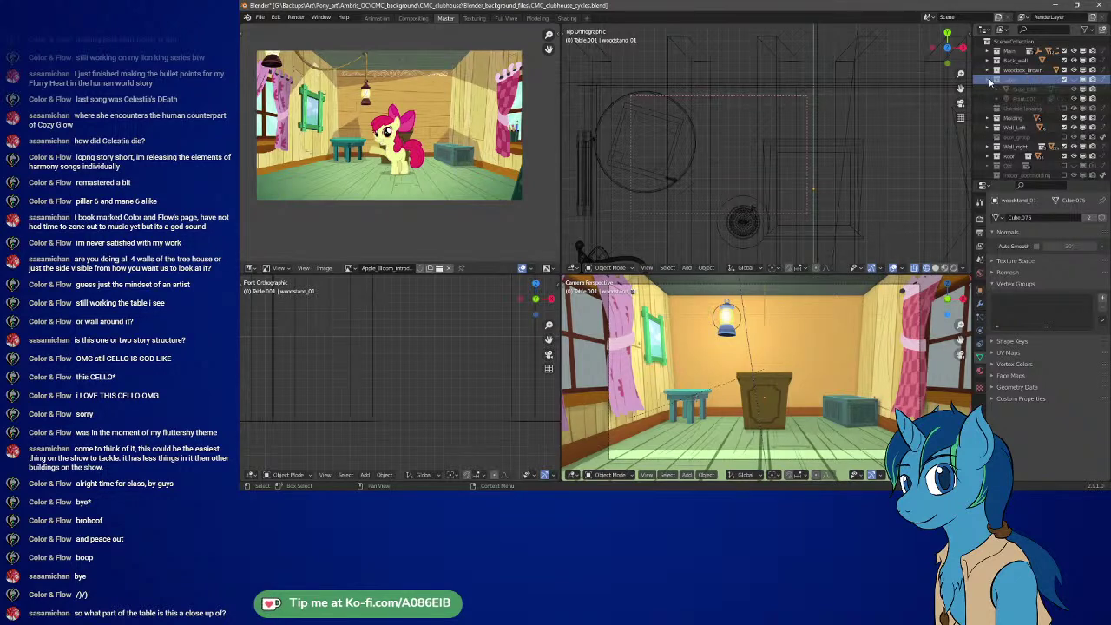
left_click_drag(1074, 98, 1074, 89)
left_click(1073, 80)
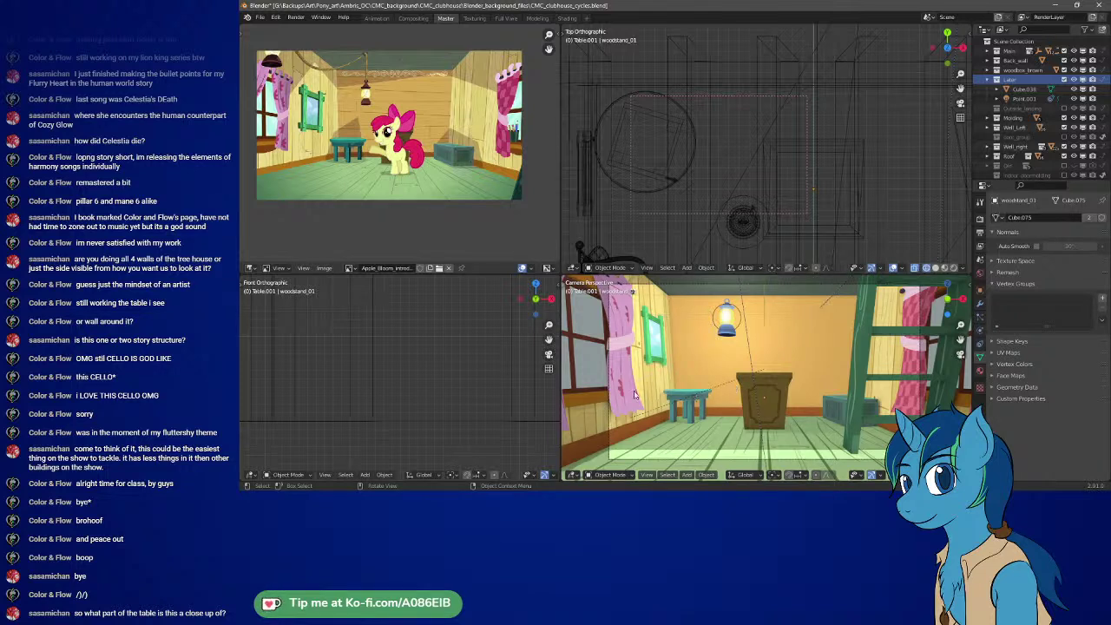
- Examine the room in the front view and the area around the teal crate and ladder in the reference image
scroll(383, 374, "down", 4)
scroll(382, 373, "down", 5)
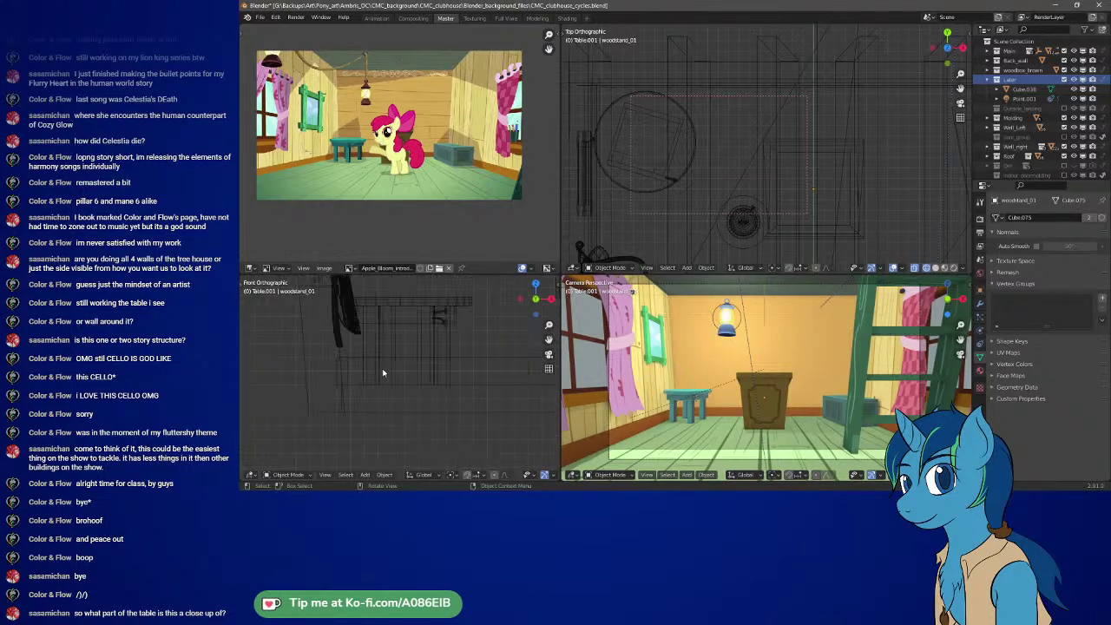
scroll(383, 372, "down", 1)
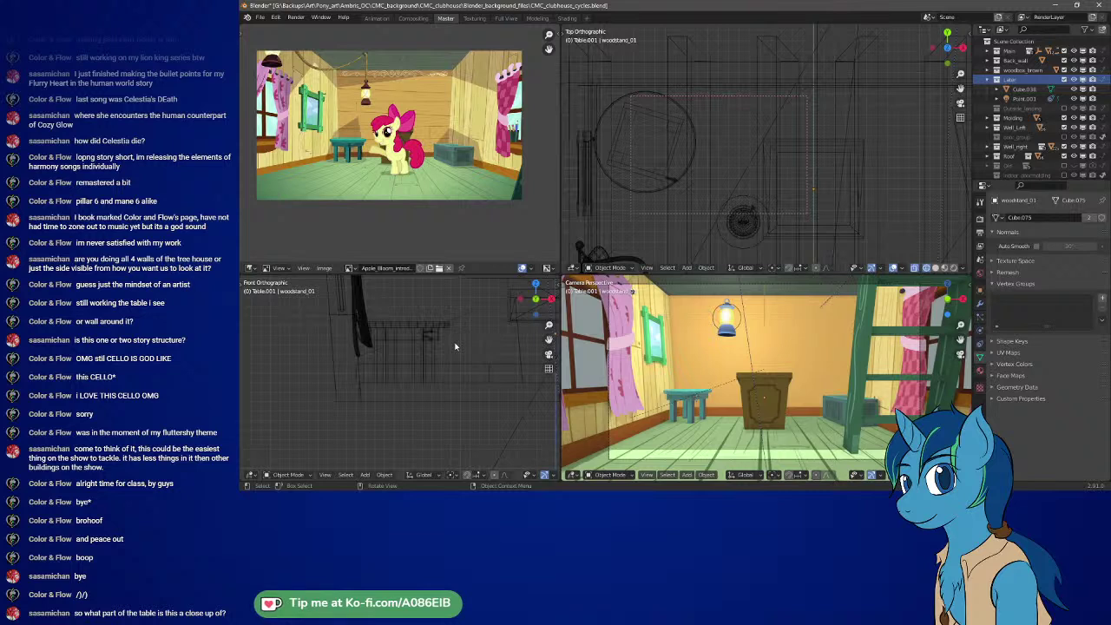
middle_click_drag(454, 346, 387, 401, "shift")
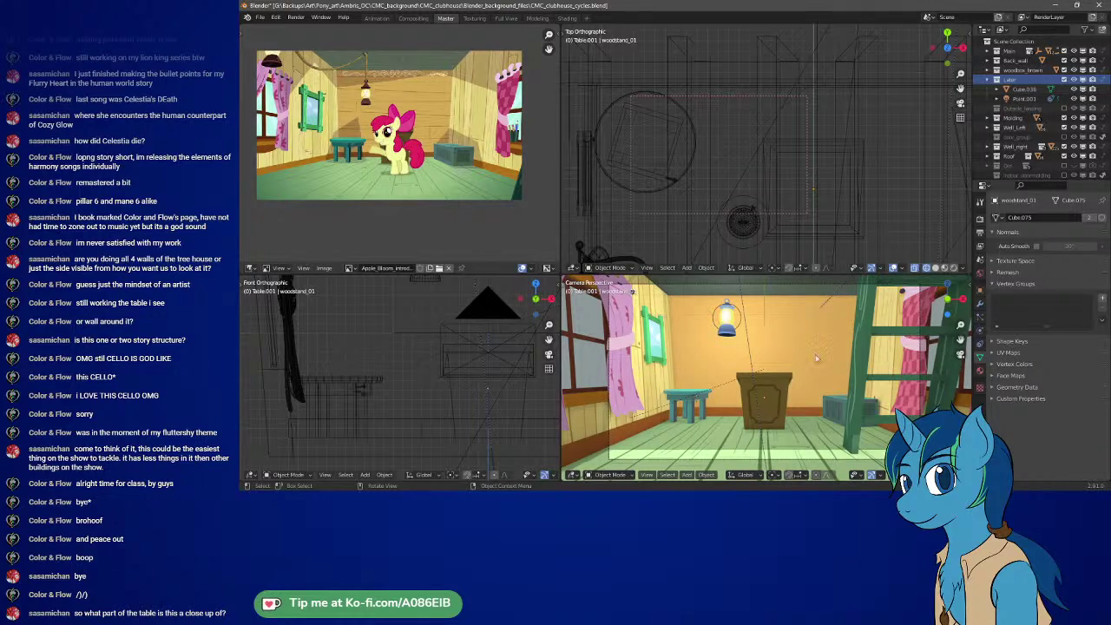
scroll(473, 181, "up", 4)
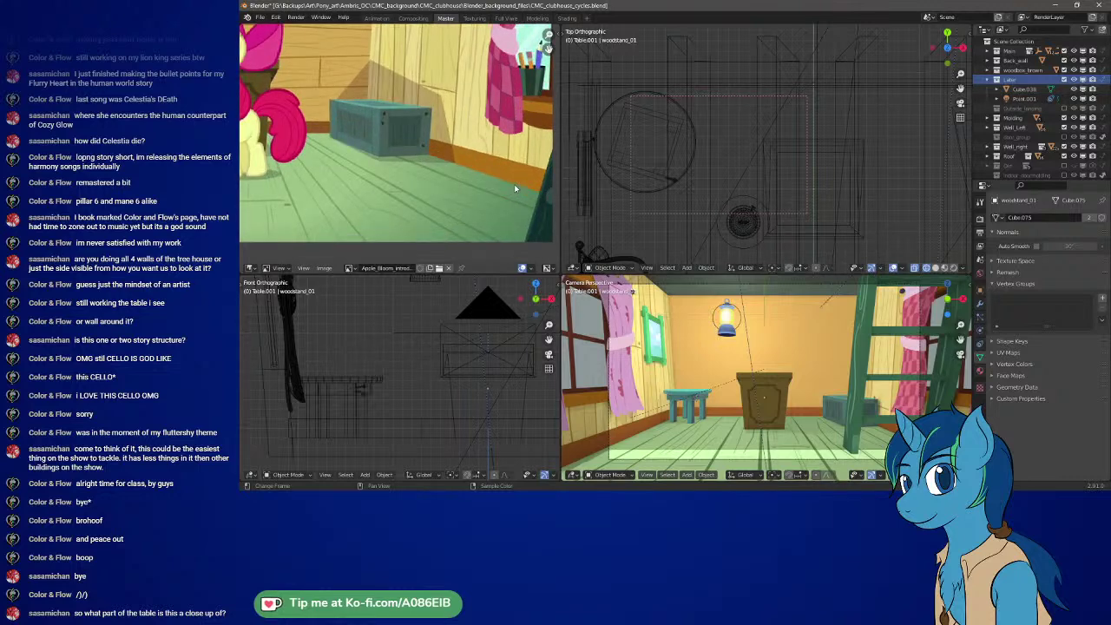
middle_click_drag(514, 188, 475, 181)
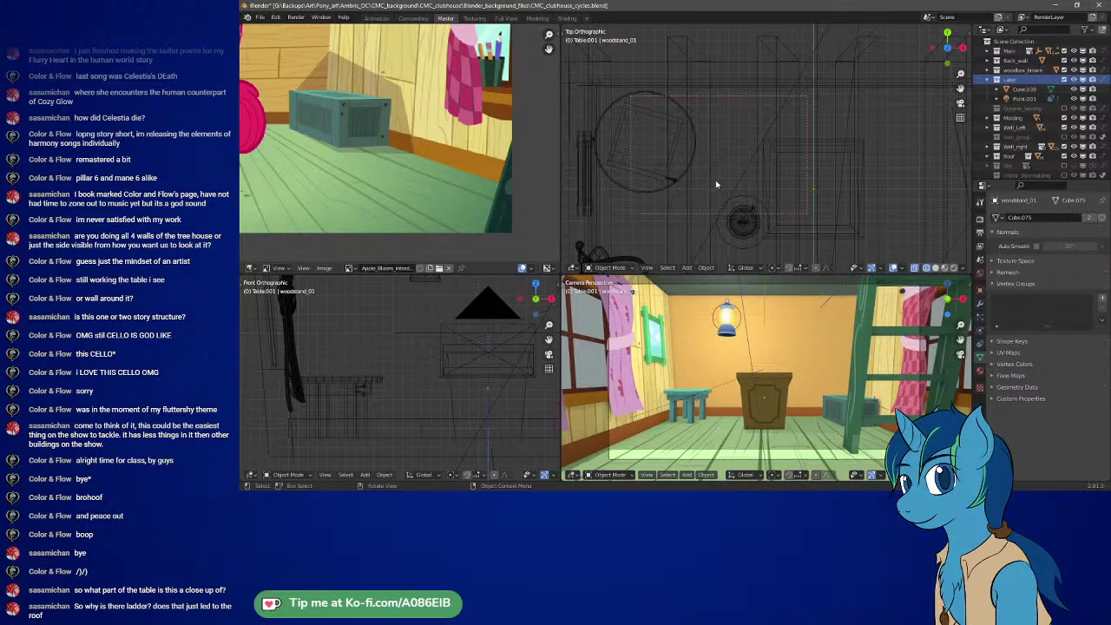
- Switch the top-view viewport to Material Preview shading and turn it to a perspective view of the room interior
key("z")
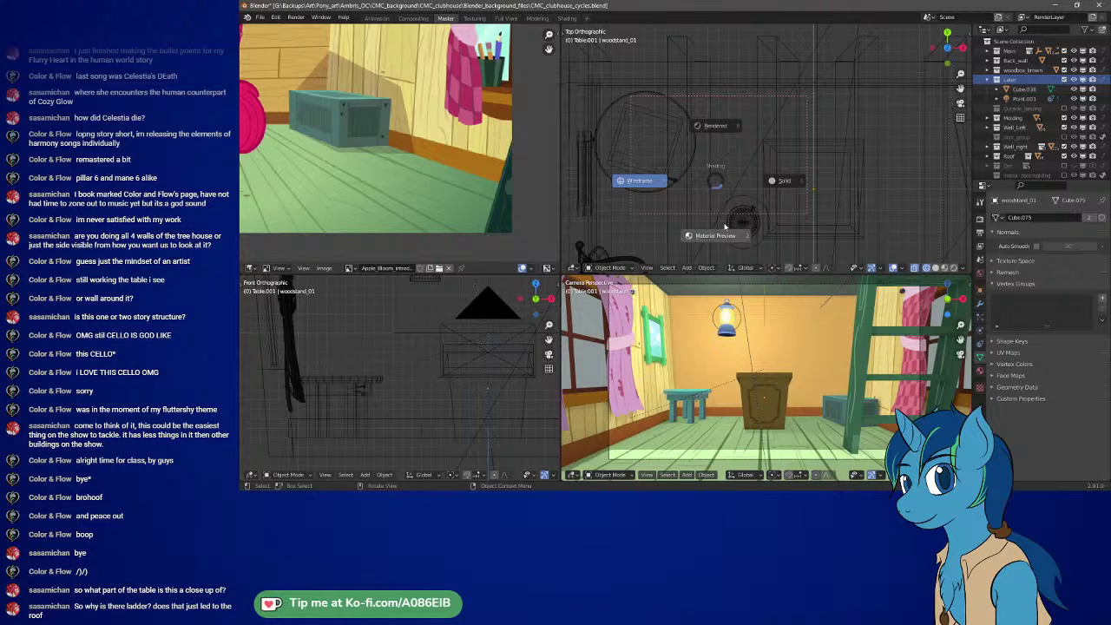
left_click(725, 225)
middle_click_drag(725, 230, 805, 191)
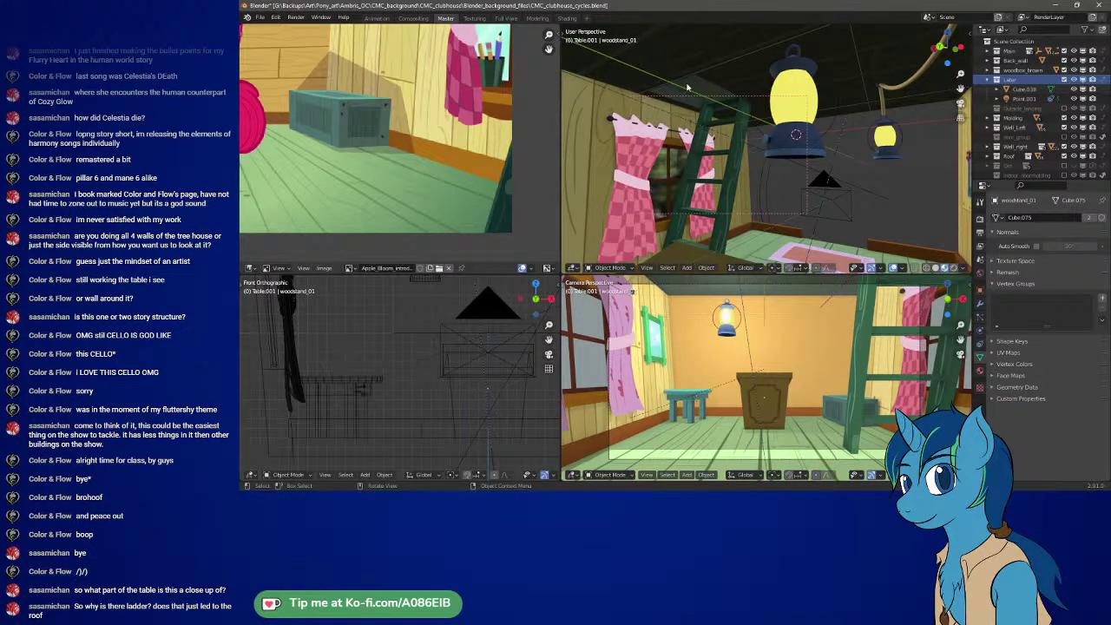
- Examine the space above the ladder, the roof and walls, and the furniture layout from inside and outside the clubhouse
mouse_move(686, 87)
middle_mouse_down()
mouse_move(727, 95)
mouse_move(712, 257)
middle_mouse_up()
middle_click_drag(719, 143, 715, 230, "shift")
middle_click_drag(718, 92, 716, 234, "shift")
middle_click_drag(721, 181, 787, 187, "shift")
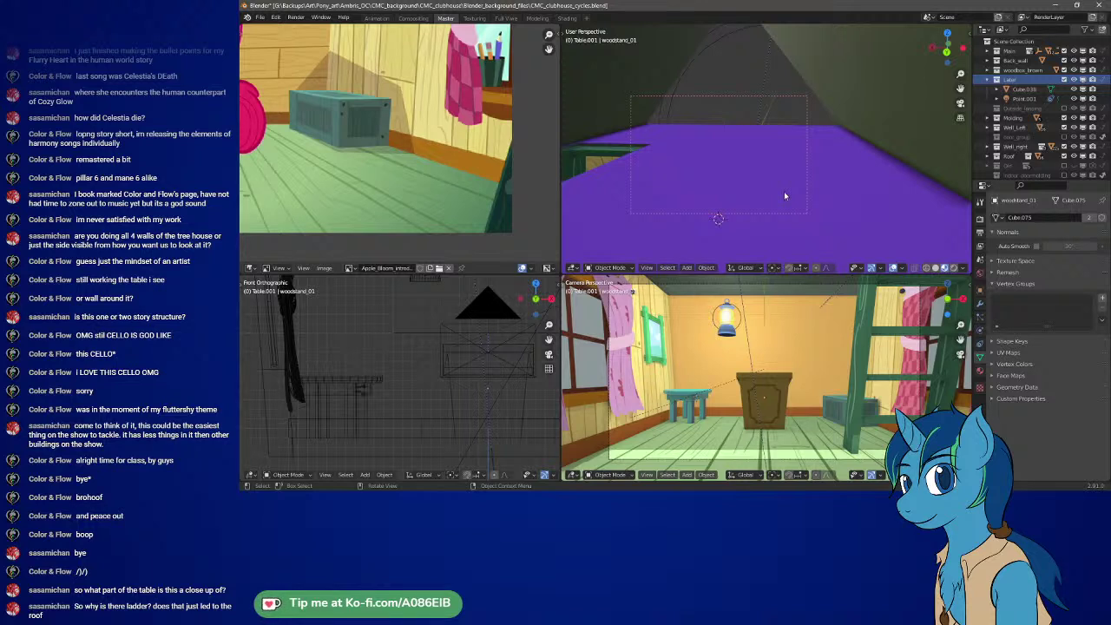
middle_click_drag(806, 233, 779, 45, "shift")
scroll(767, 147, "down", 5)
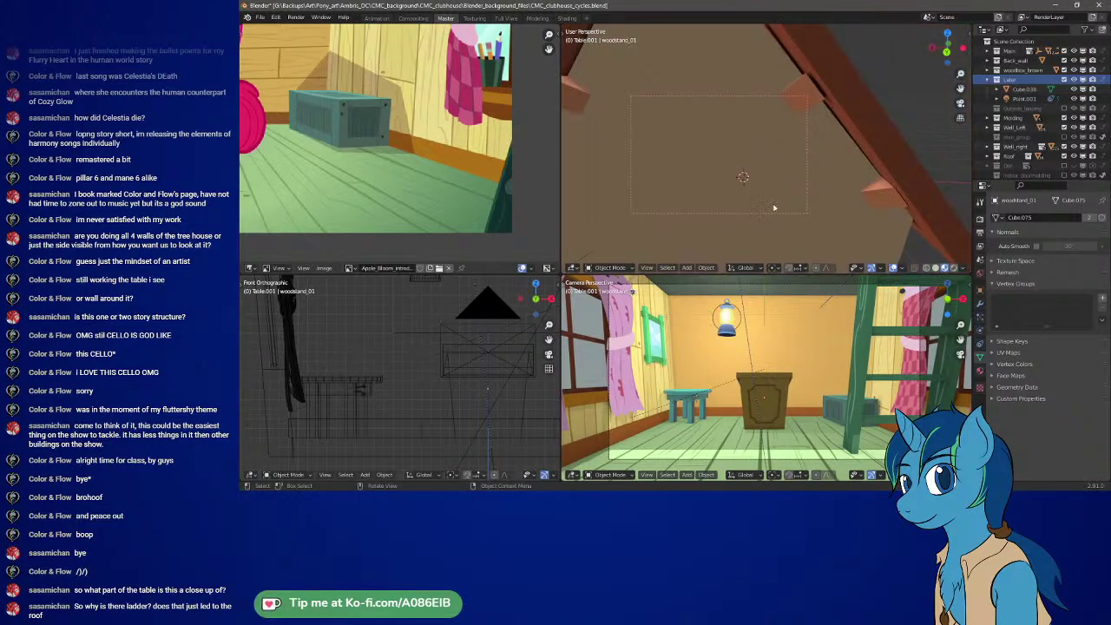
middle_click_drag(773, 205, 897, 129)
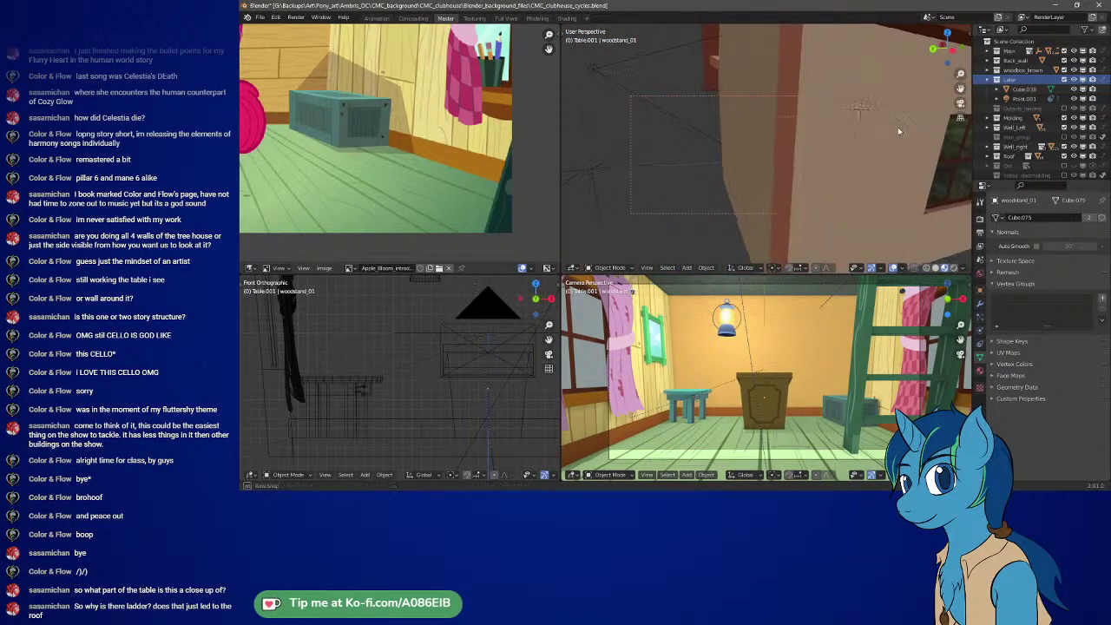
scroll(781, 128, "up", 5)
middle_click_drag(772, 126, 759, 124)
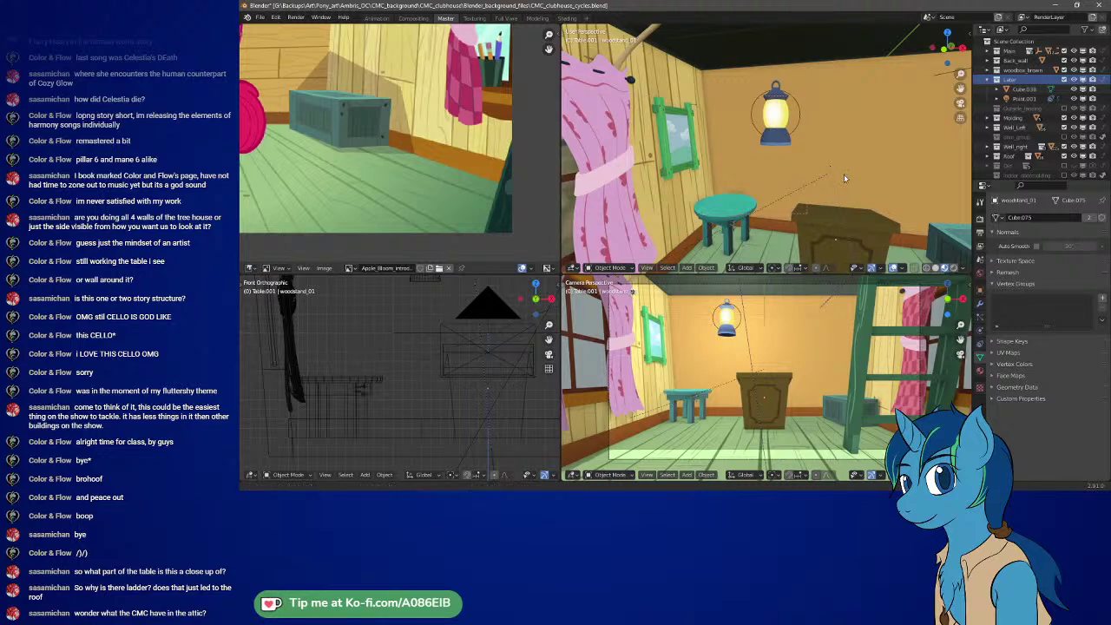
mouse_move(843, 174)
middle_mouse_down("shift")
mouse_move(804, 158)
mouse_move(826, 170)
middle_mouse_up("shift")
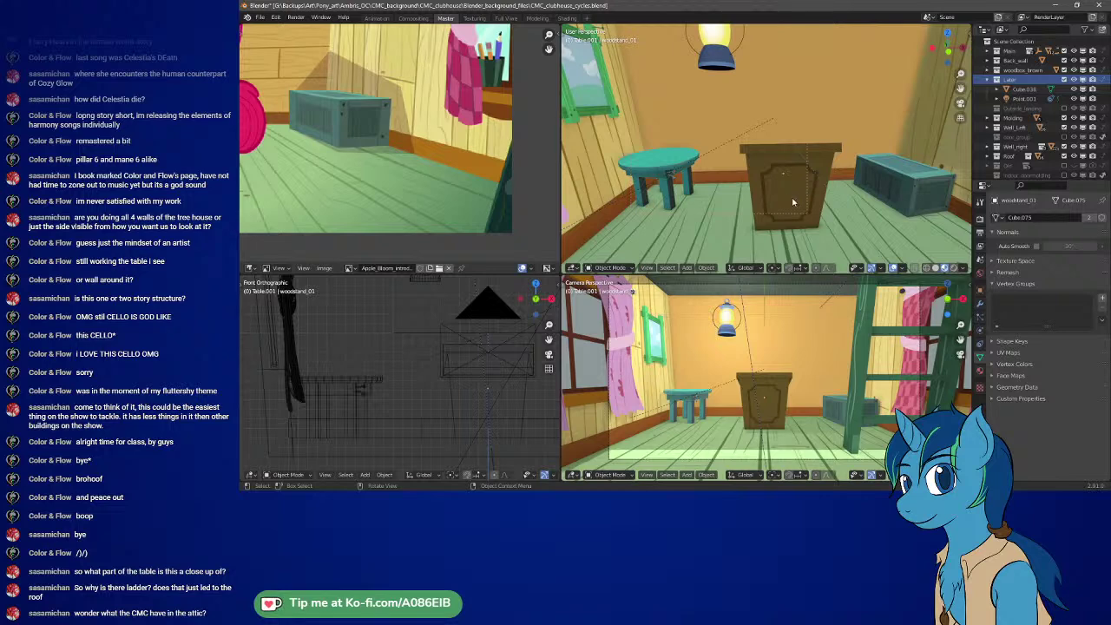
mouse_move(793, 203)
middle_mouse_down()
mouse_move(766, 182)
mouse_move(805, 185)
mouse_move(778, 180)
mouse_move(770, 195)
mouse_move(792, 200)
middle_mouse_up()
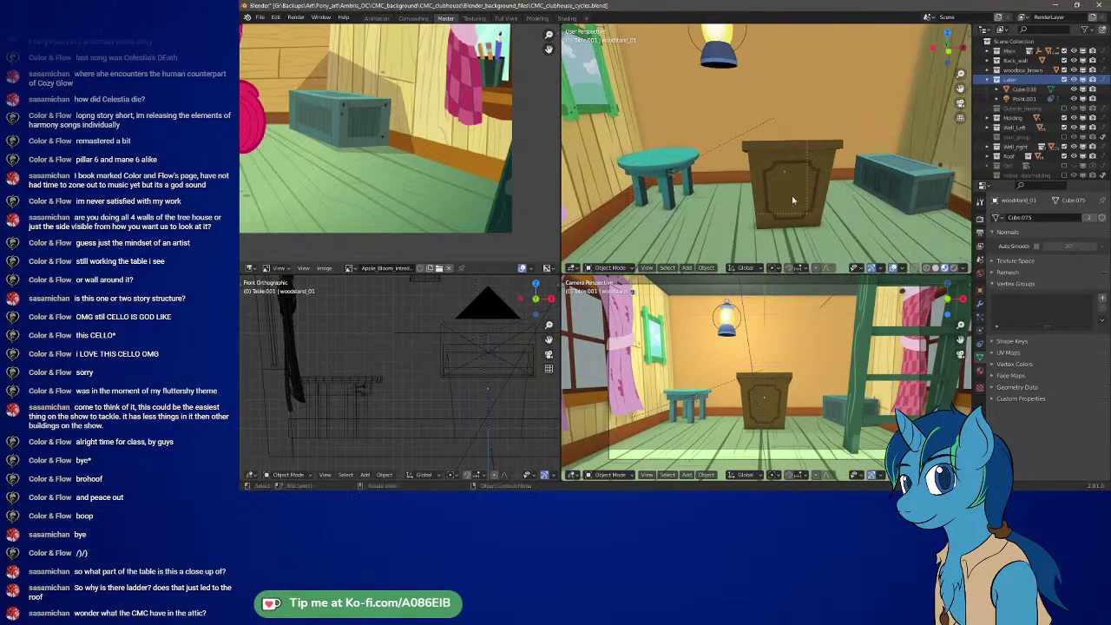
scroll(792, 200, "down", 8)
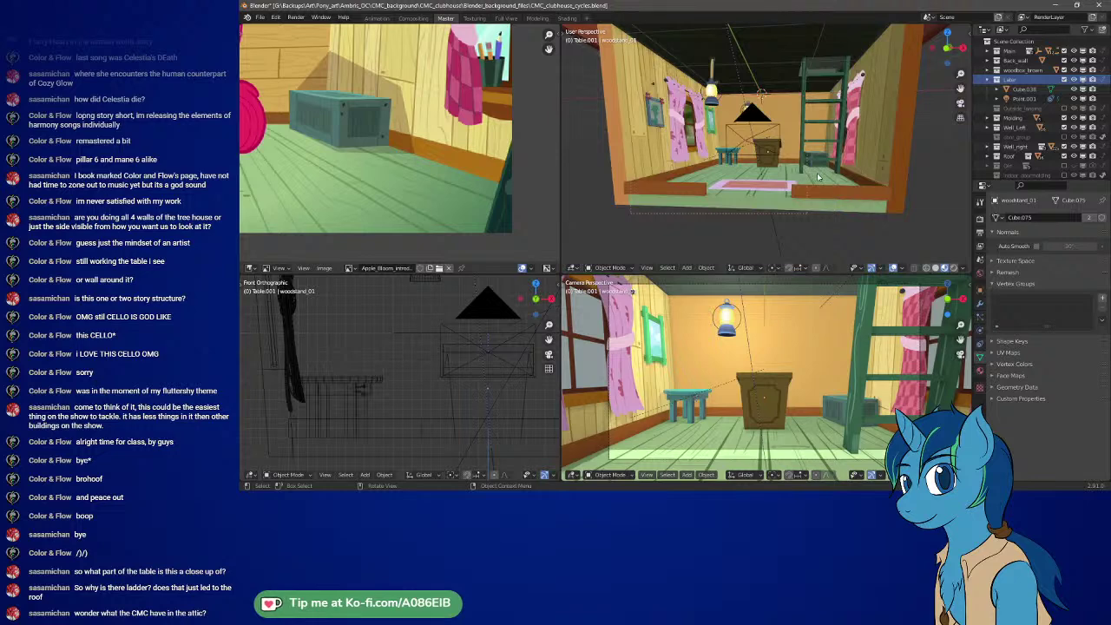
- Look over the room interior around the ladder and exclude the ladder's collection from the view layer
scroll(817, 177, "up", 5)
middle_click_drag(818, 177, 744, 174)
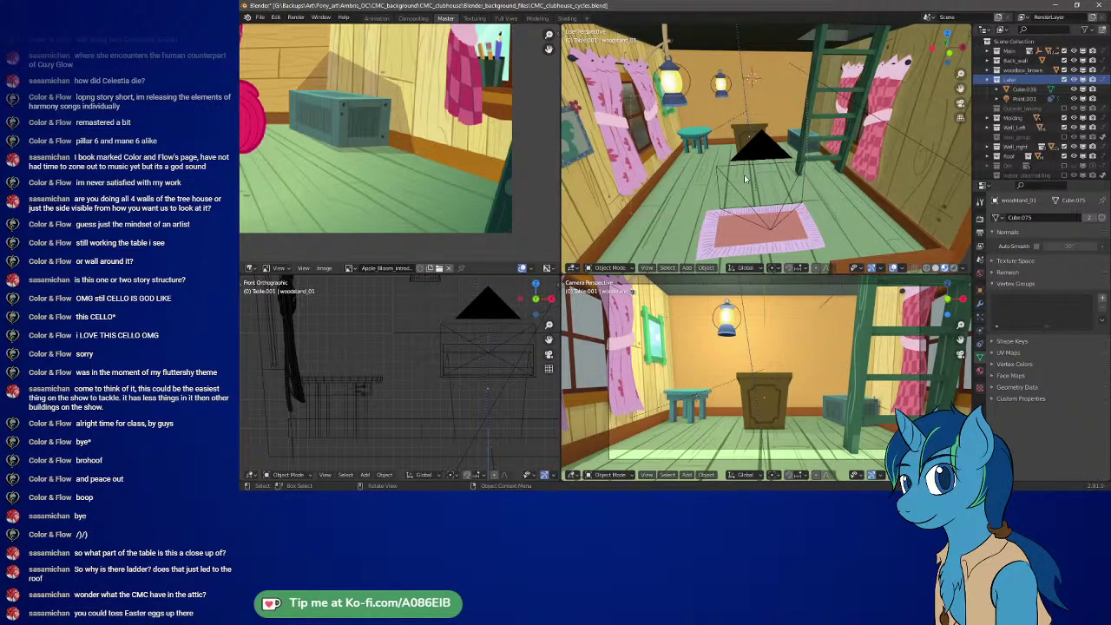
middle_click_drag(759, 180, 811, 179)
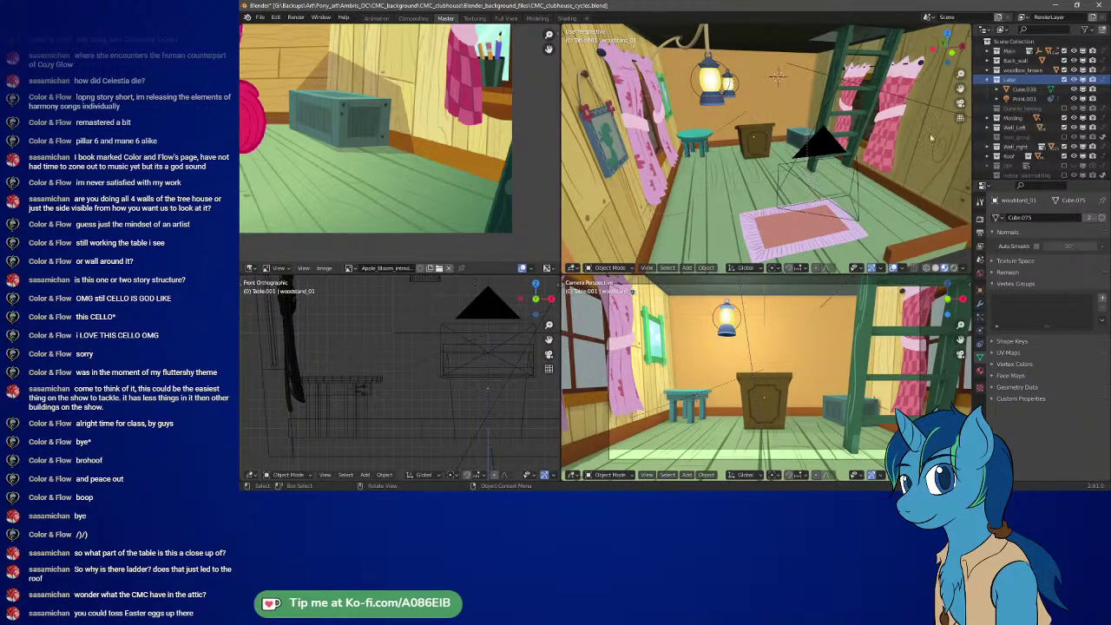
left_click(1064, 79)
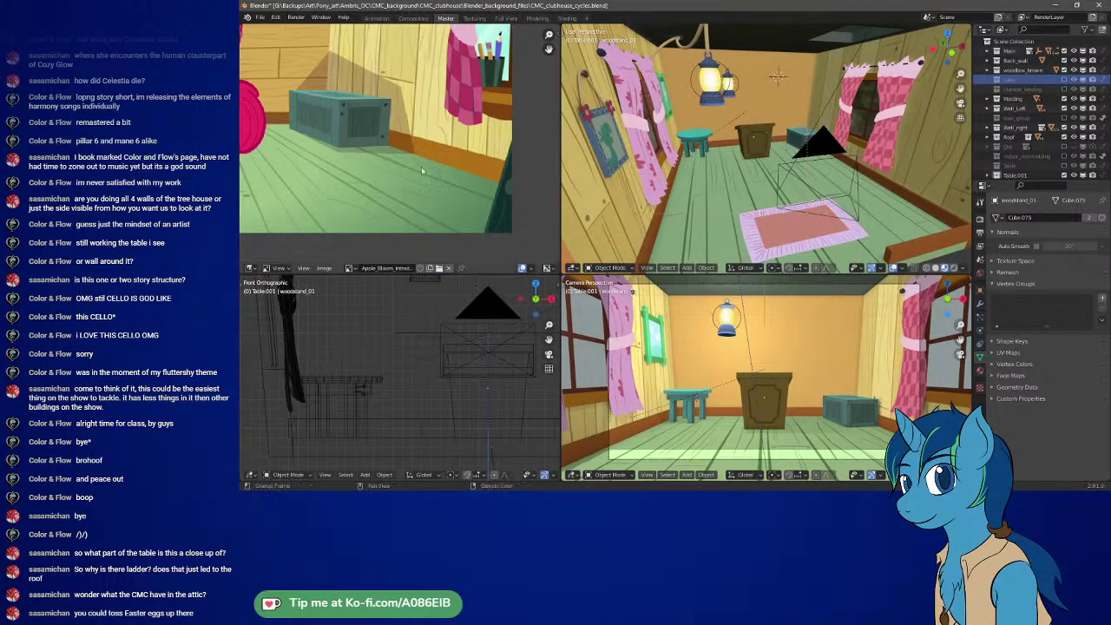
- Frame the back wall, table and teal crate in the reference image and save the blend file
scroll(404, 157, "down", 2)
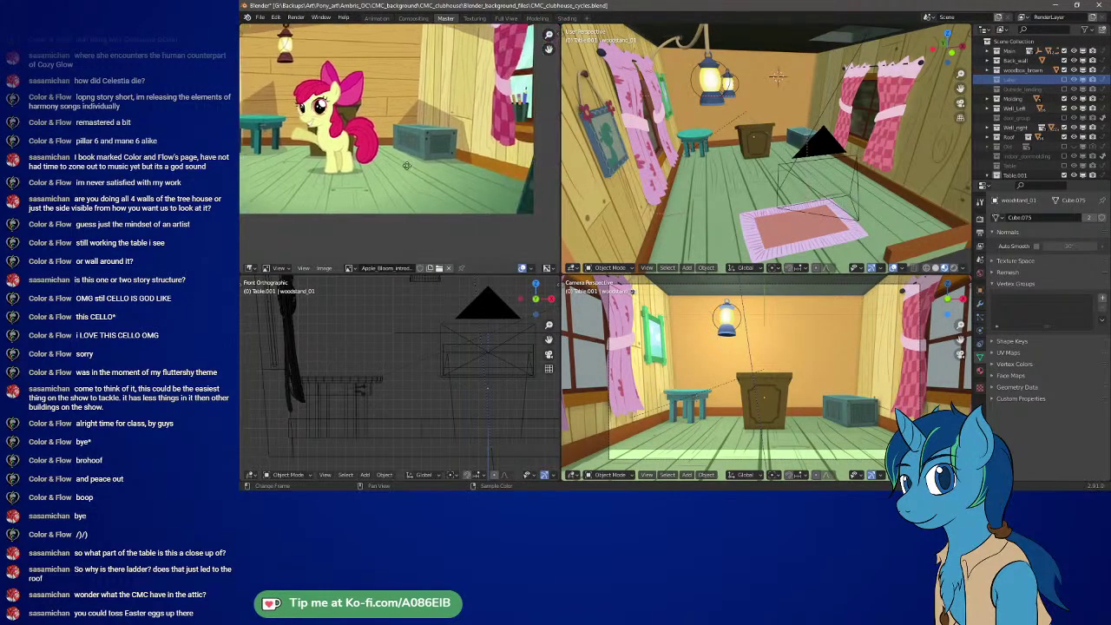
middle_click_drag(398, 165, 415, 179)
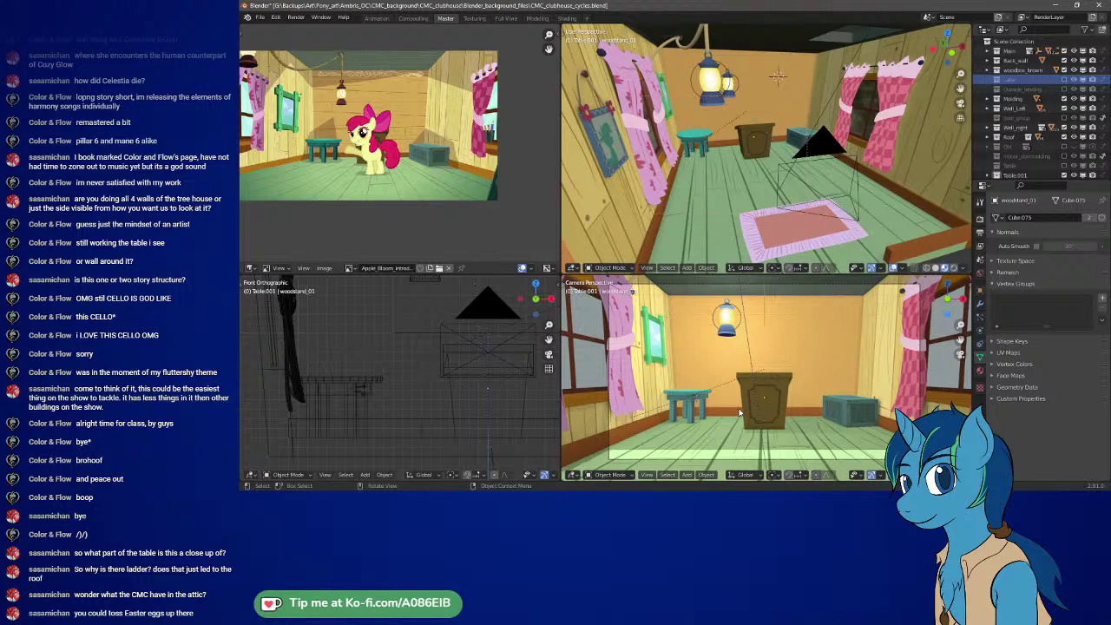
scroll(368, 175, "up", 2)
middle_click_drag(368, 175, 422, 211)
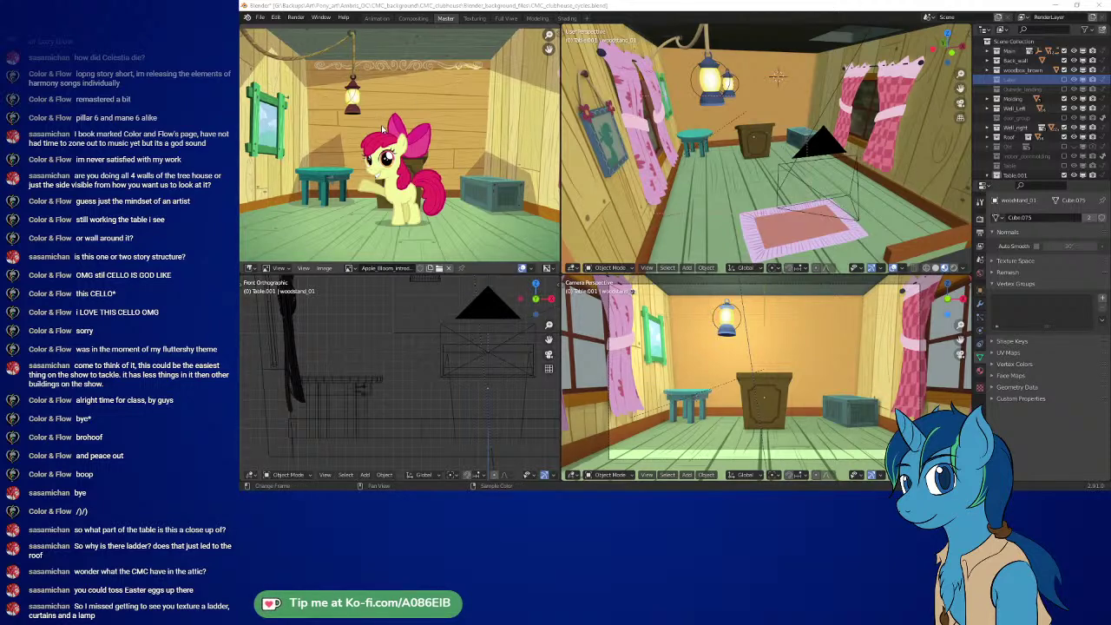
left_click(260, 17)
left_click(286, 85)
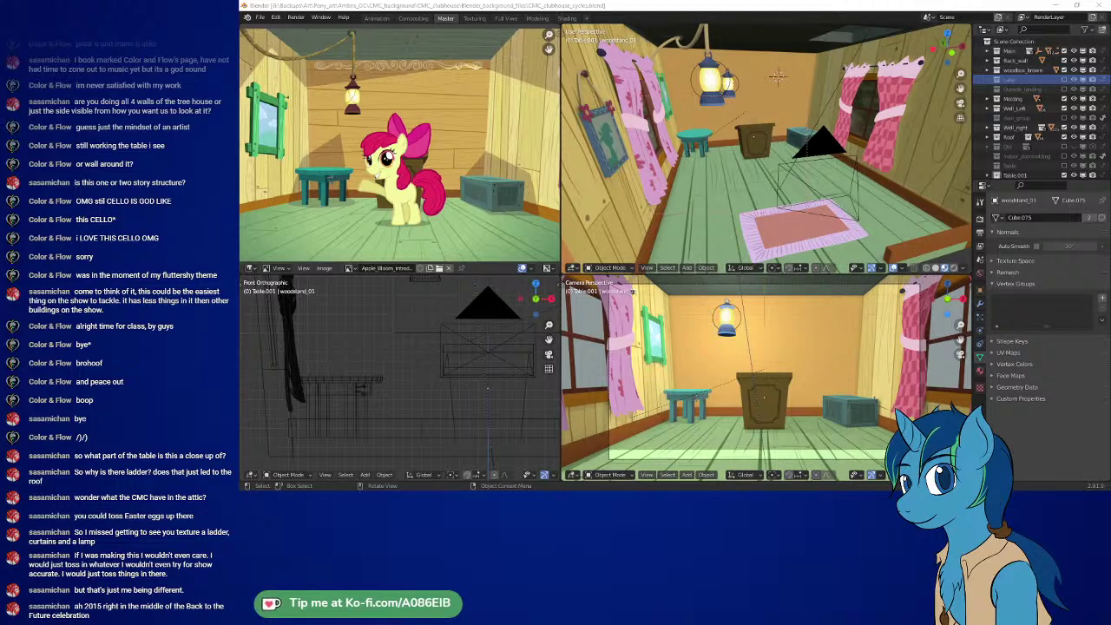
- Switch to XnView MP to view cmc_background_web.png and place its window over the perspective viewport
key("alt+Tab")
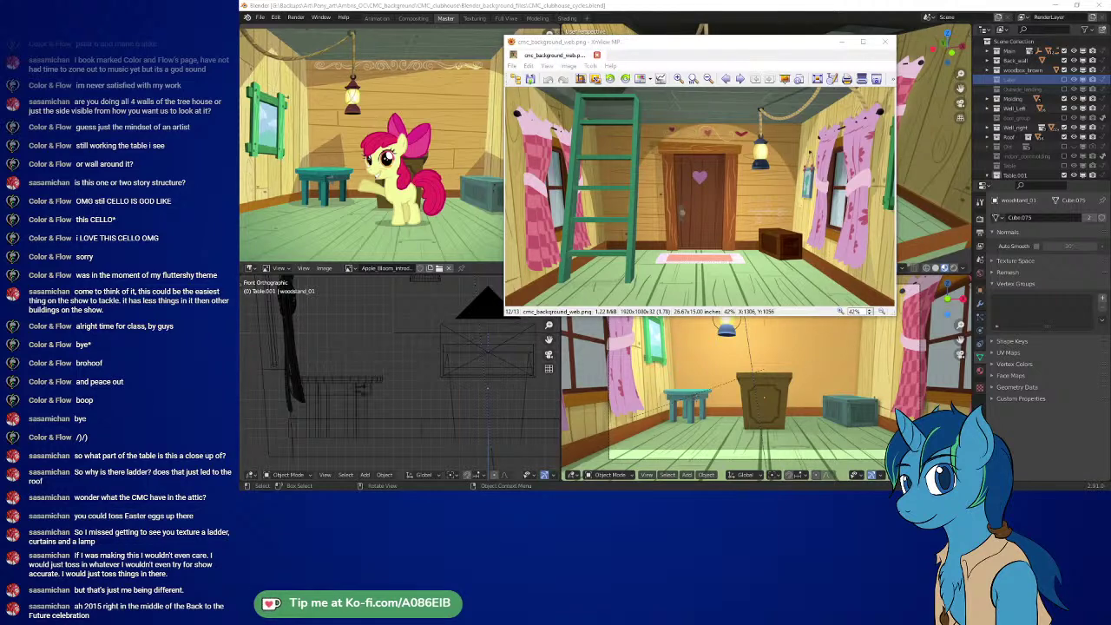
key("alt+Tab")
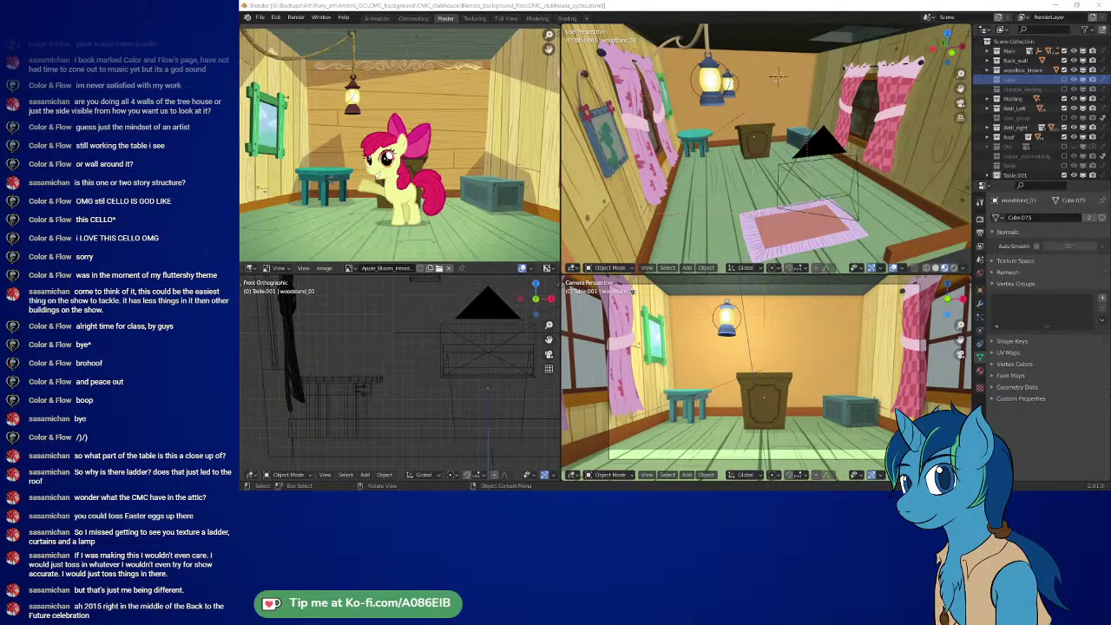
key("alt+Tab")
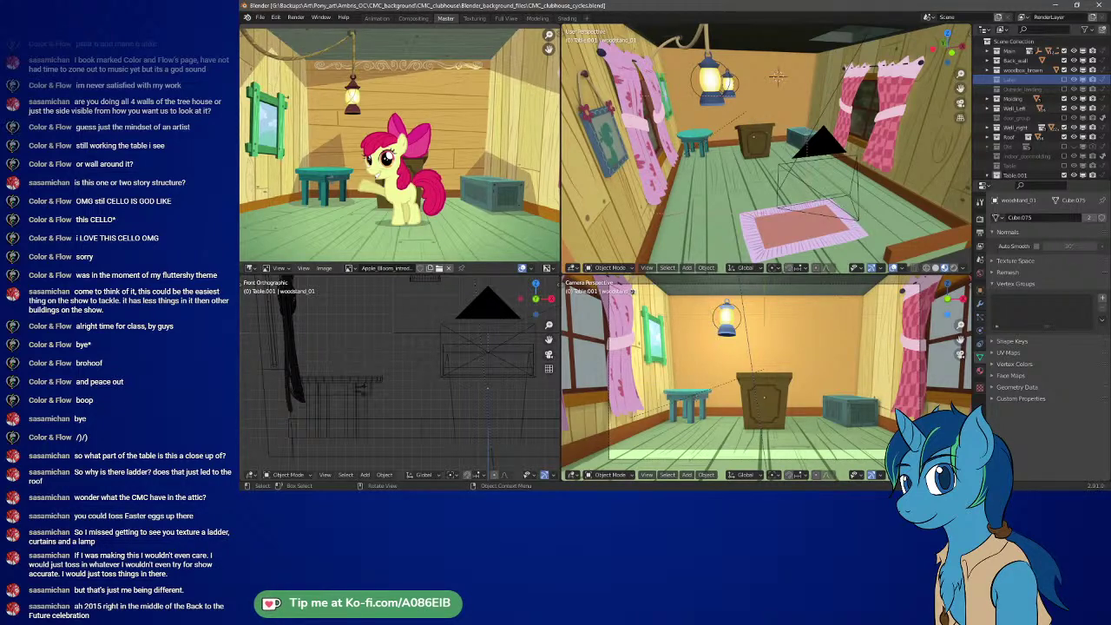
key("alt+Tab")
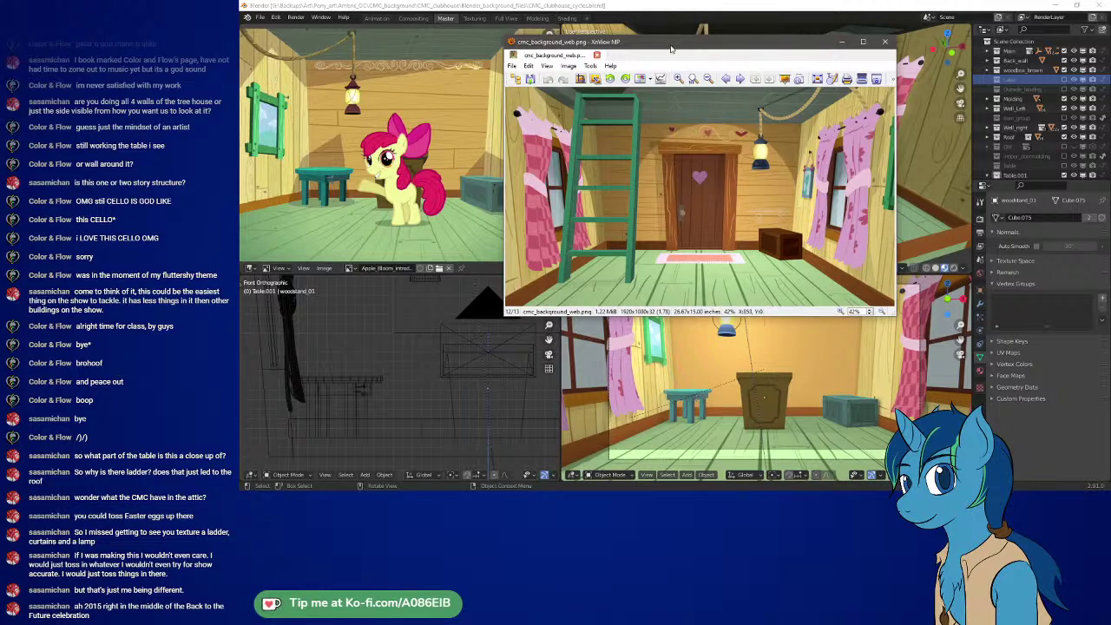
left_click_drag(670, 49, 742, 44)
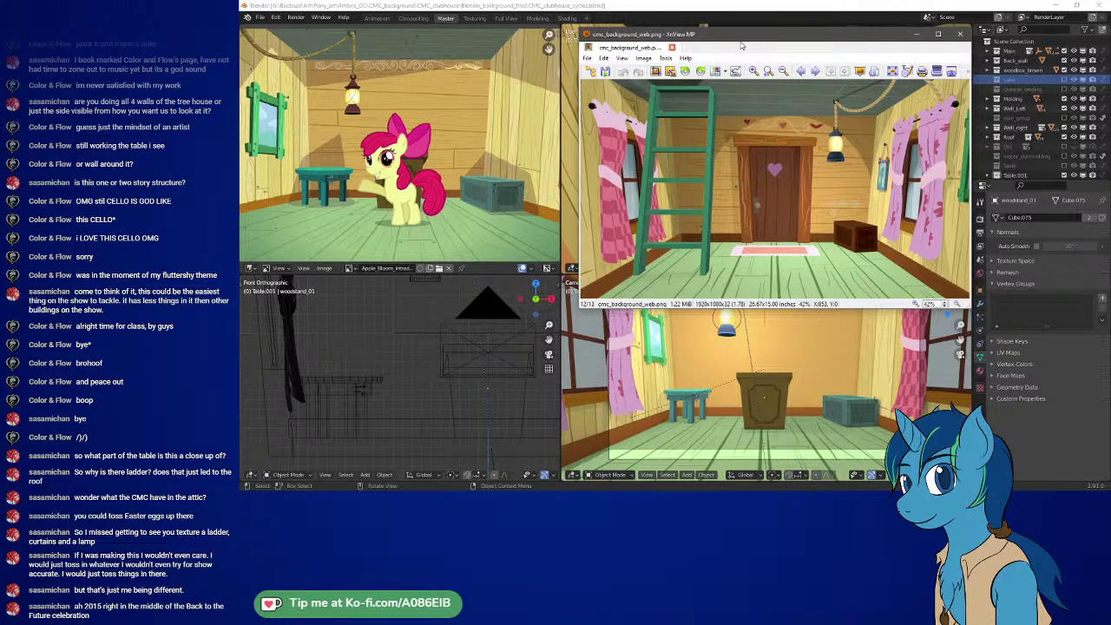
- Browse the loaded images and view the whole right_wall texture in the image editor
left_click(350, 268)
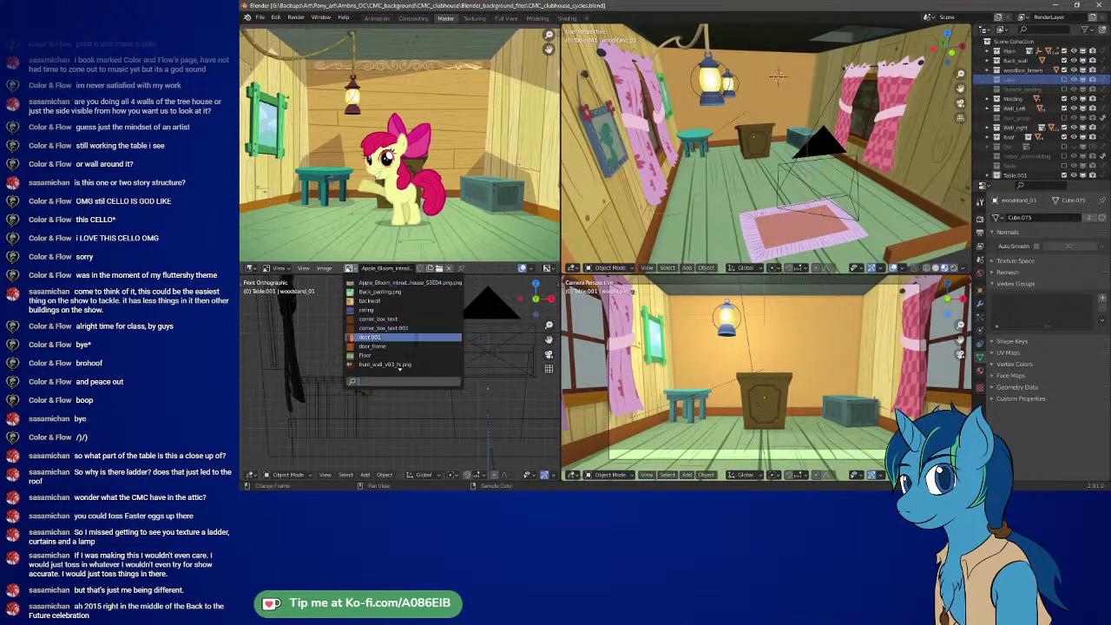
scroll(399, 365, "down", 10)
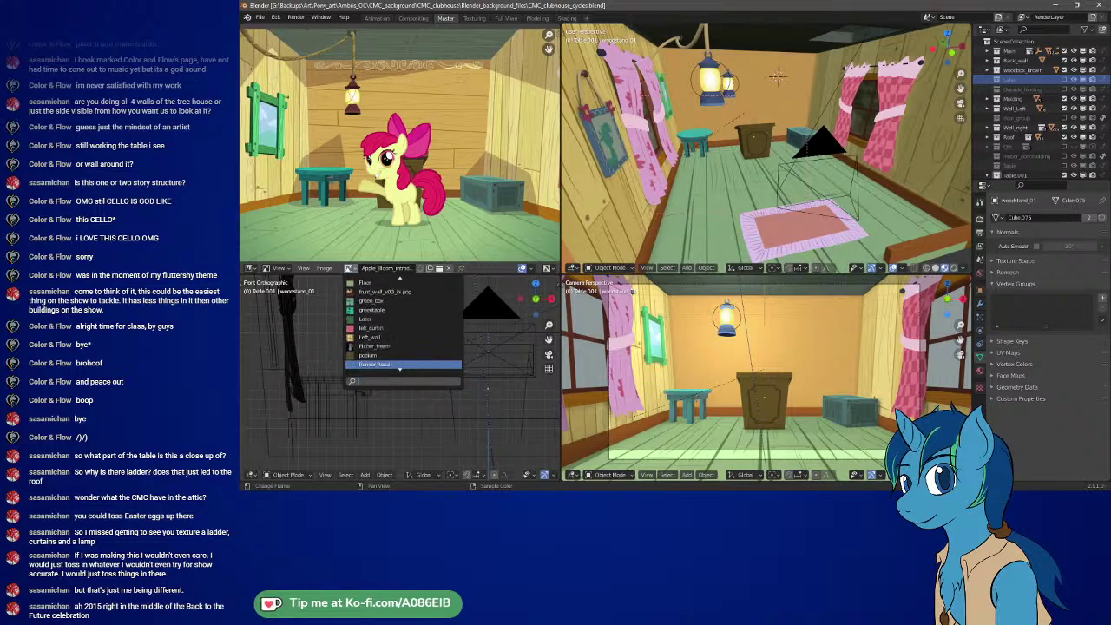
scroll(415, 344, "up", 10)
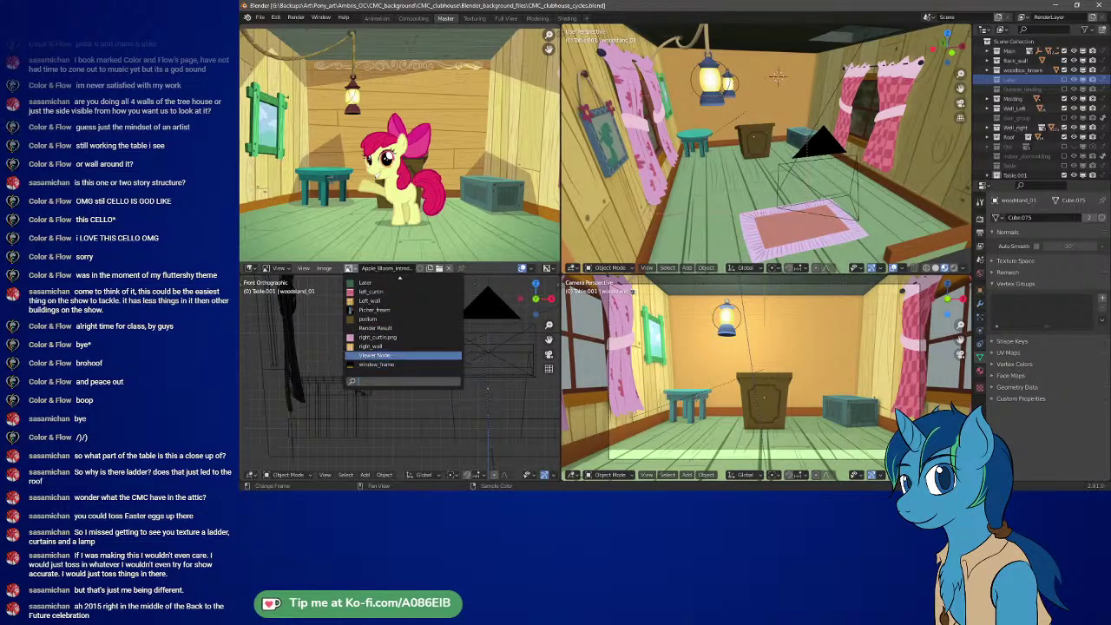
scroll(403, 330, "up", 10)
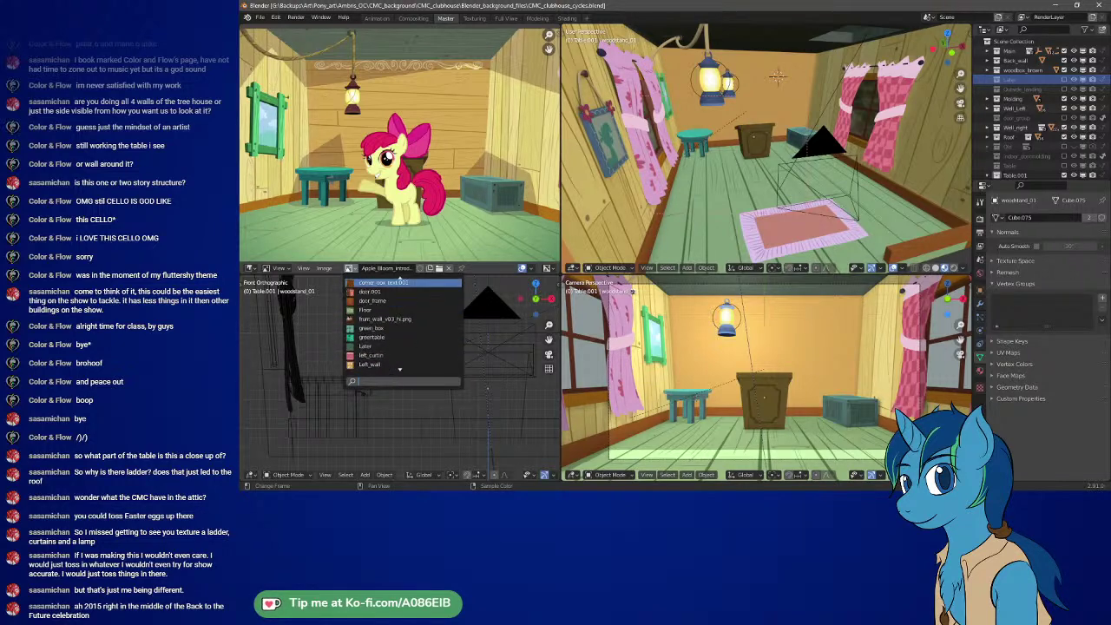
scroll(414, 326, "up", 2)
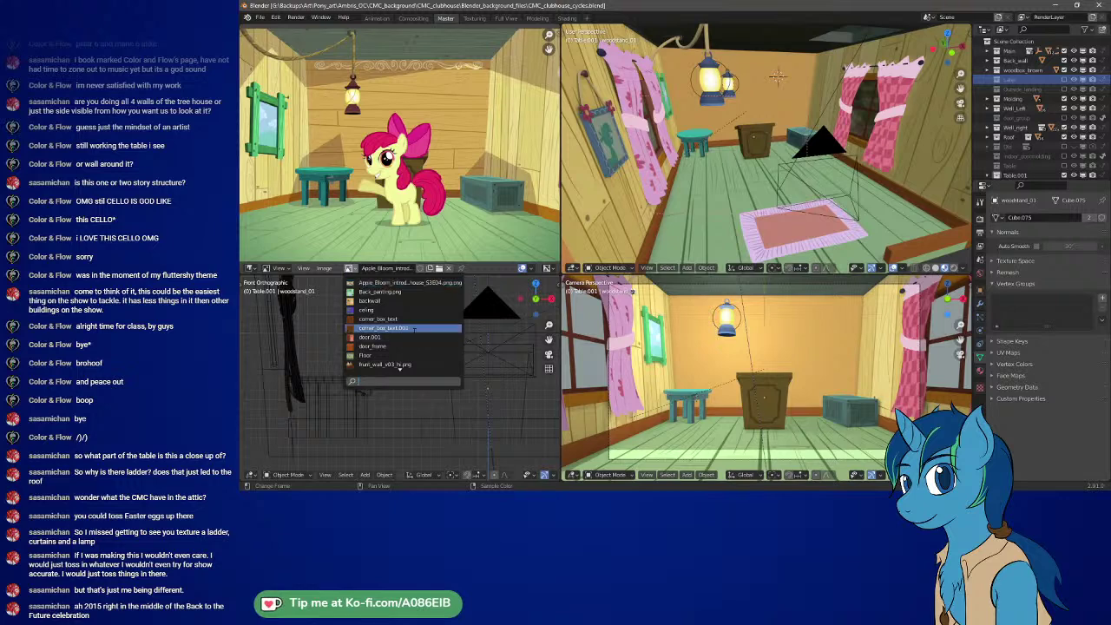
scroll(419, 310, "down", 15)
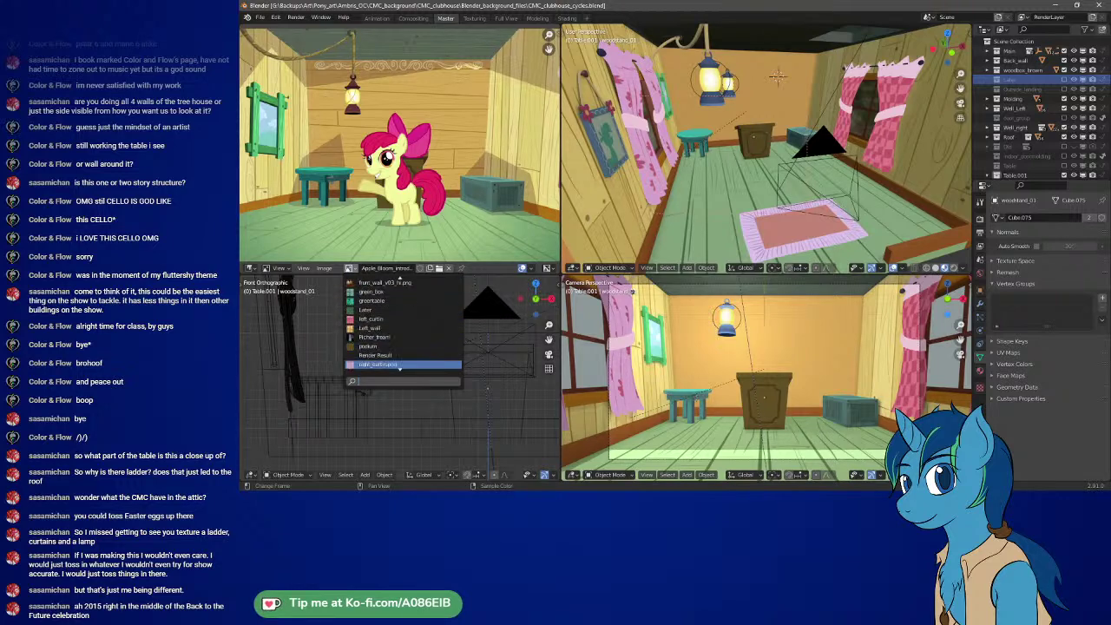
scroll(403, 325, "up", 15)
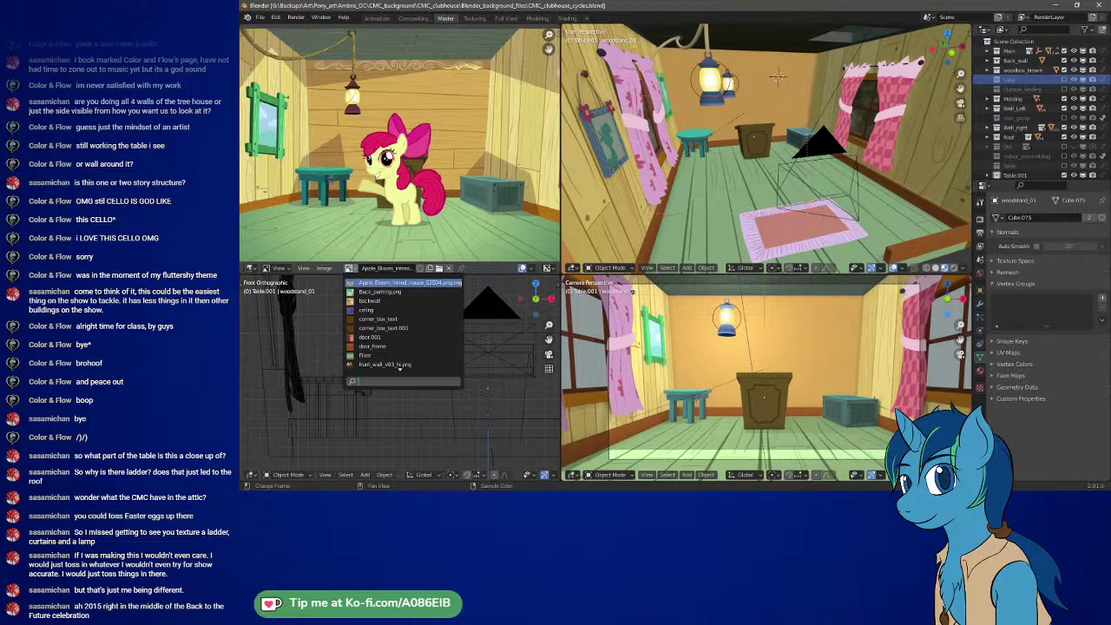
scroll(400, 368, "down", 7)
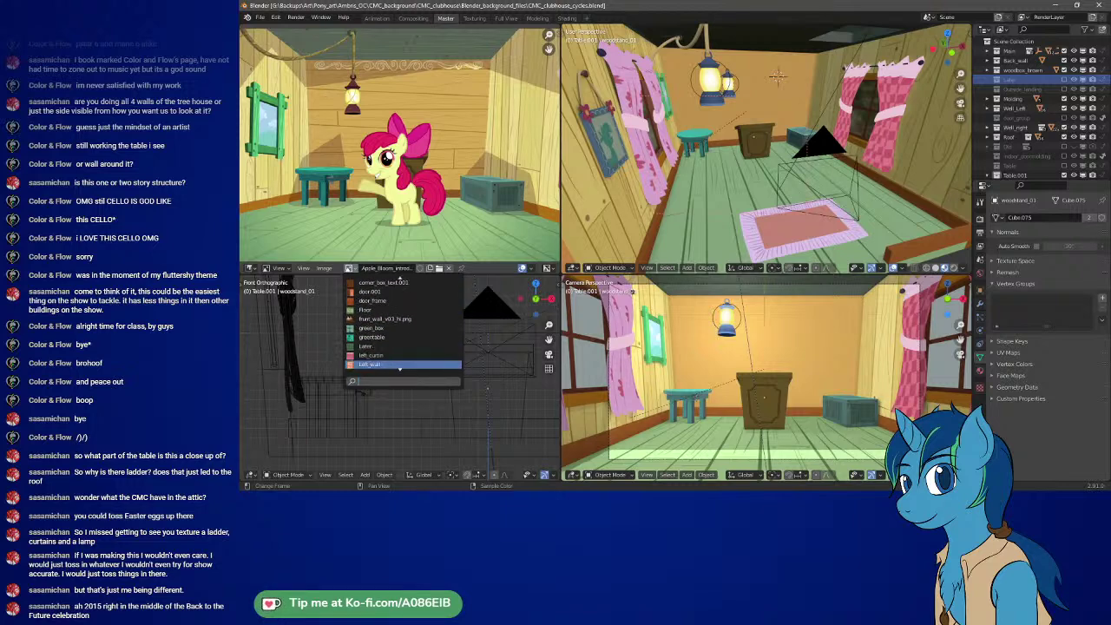
scroll(400, 368, "down", 5)
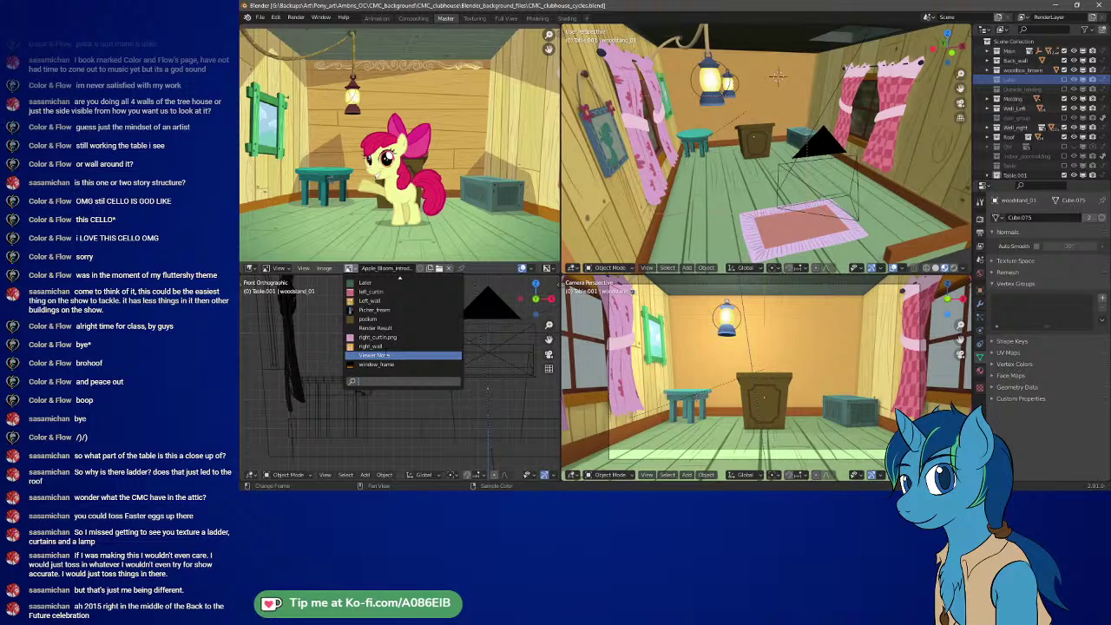
left_click(427, 346)
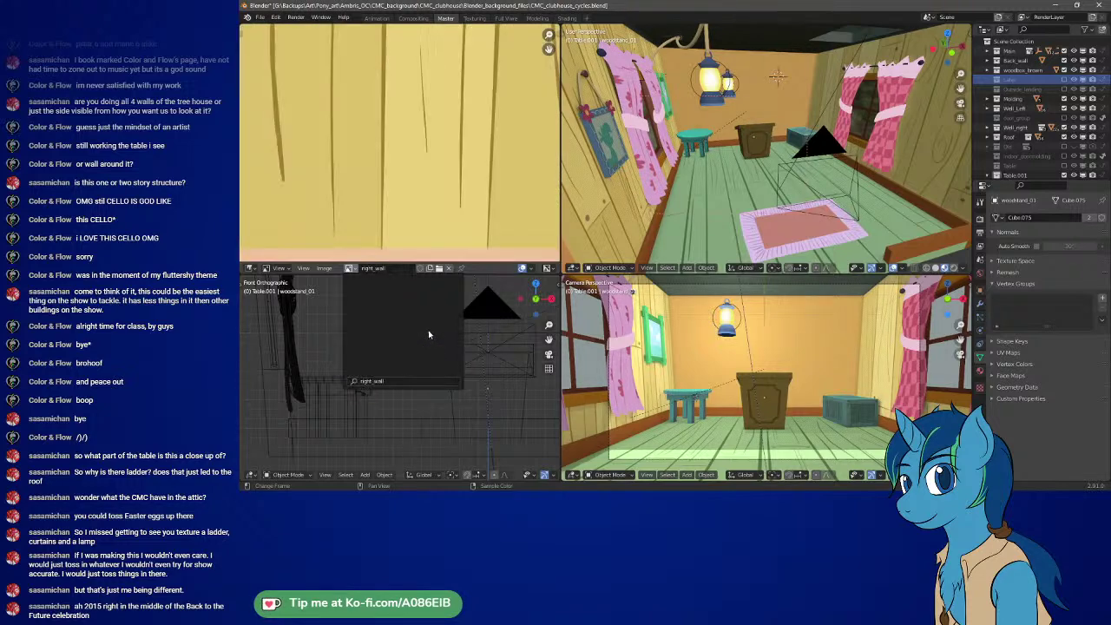
scroll(420, 187, "down", 5)
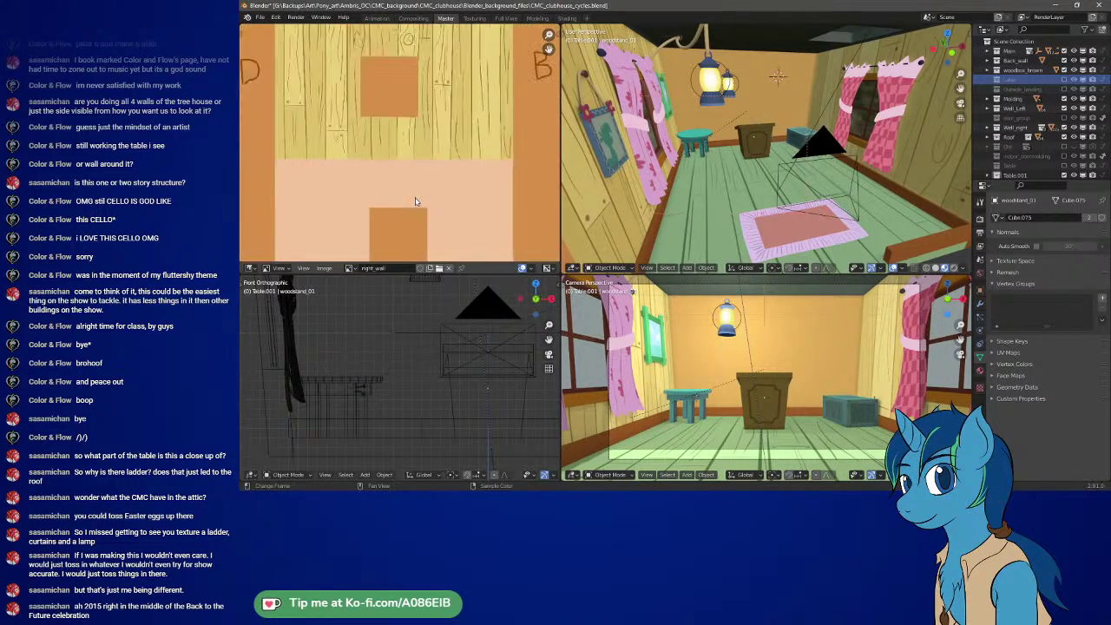
middle_click_drag(419, 174, 423, 186)
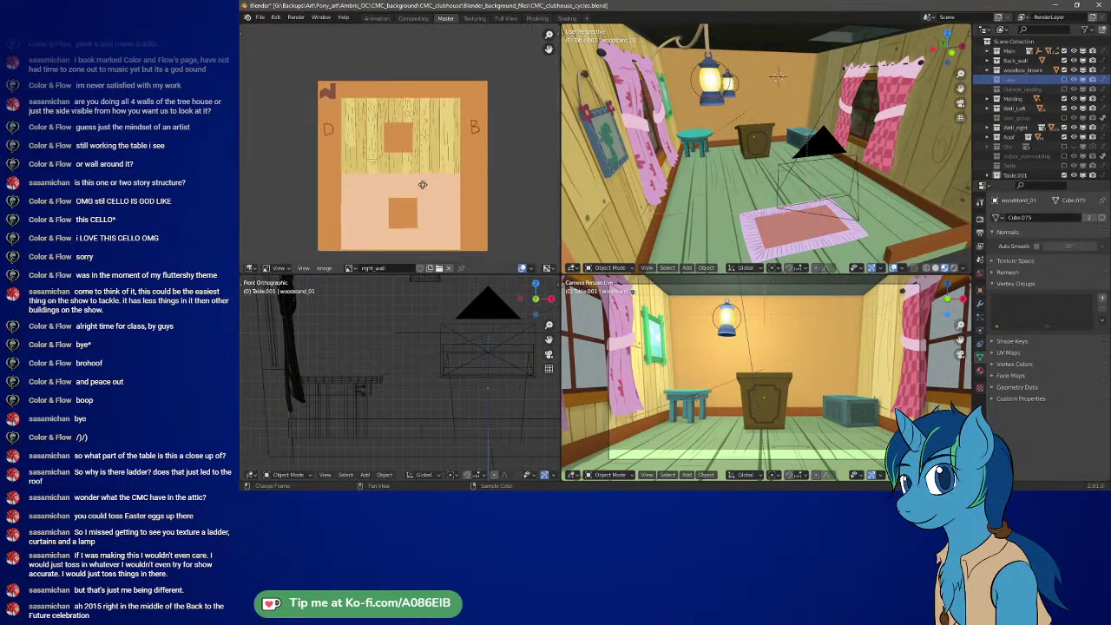
- View the podium, picture frame and Back_painting.png textures one after another in the image editor
left_click(350, 268)
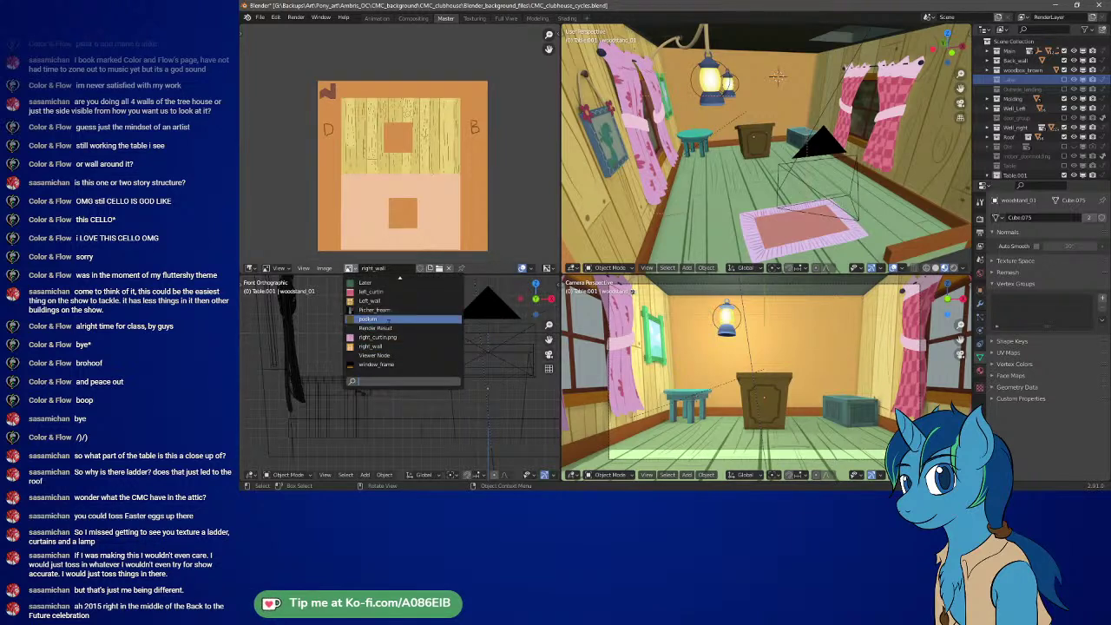
left_click(388, 318)
left_click(351, 269)
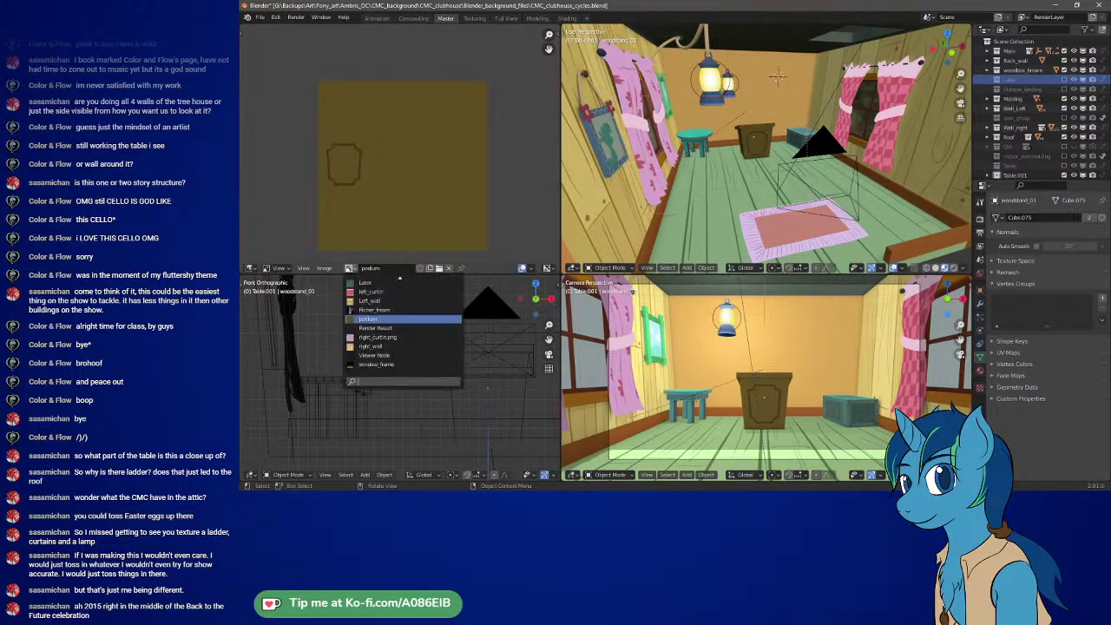
left_click(375, 310)
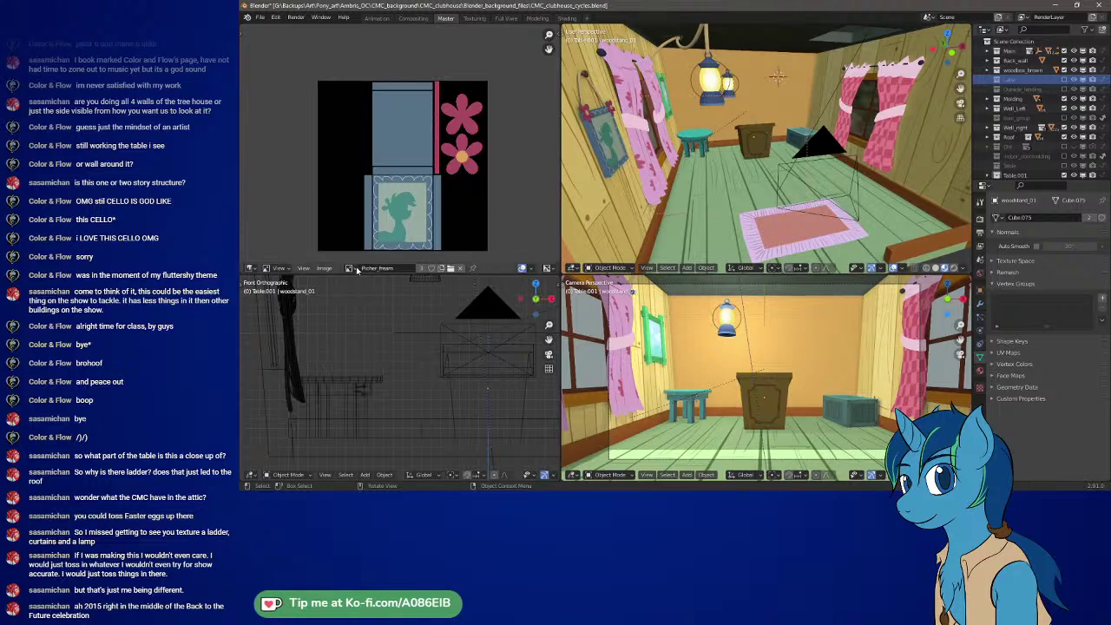
left_click(350, 268)
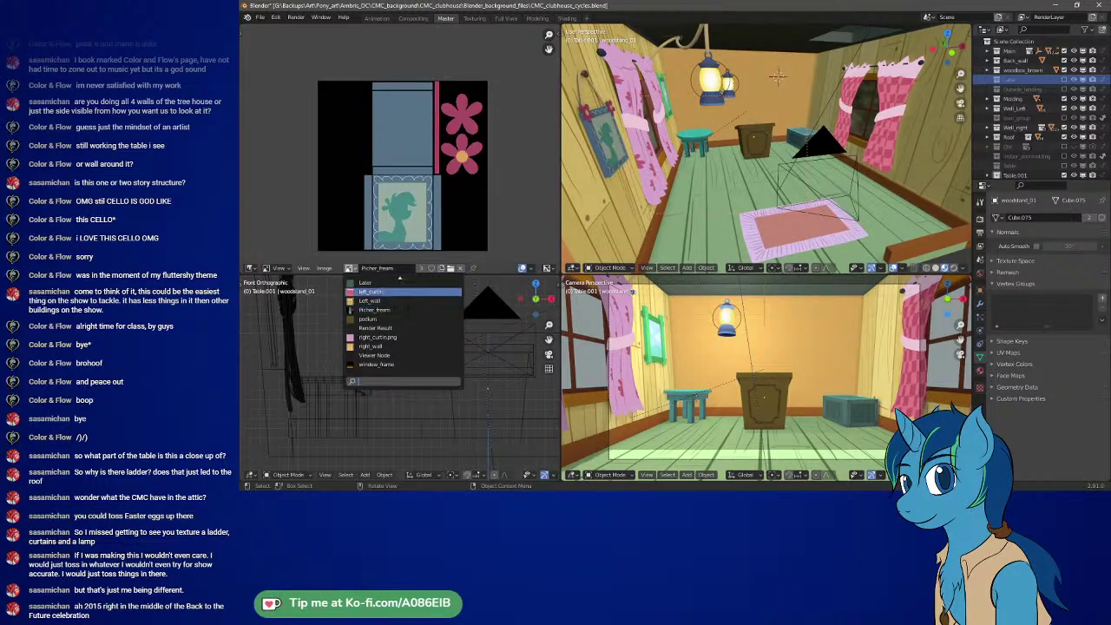
scroll(399, 283, "up", 7)
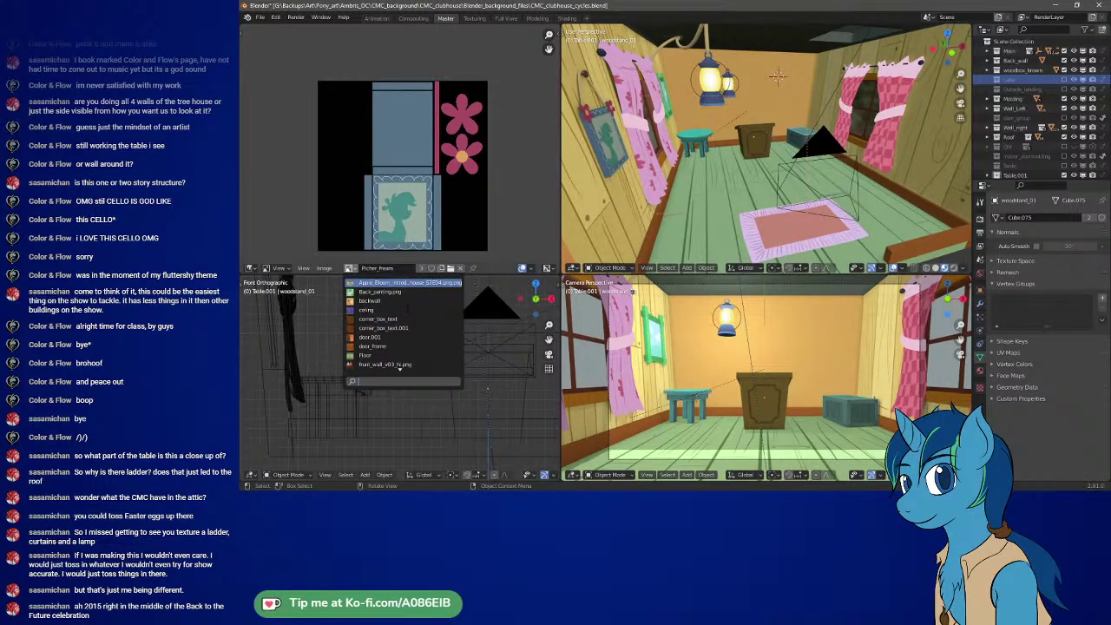
left_click(409, 297)
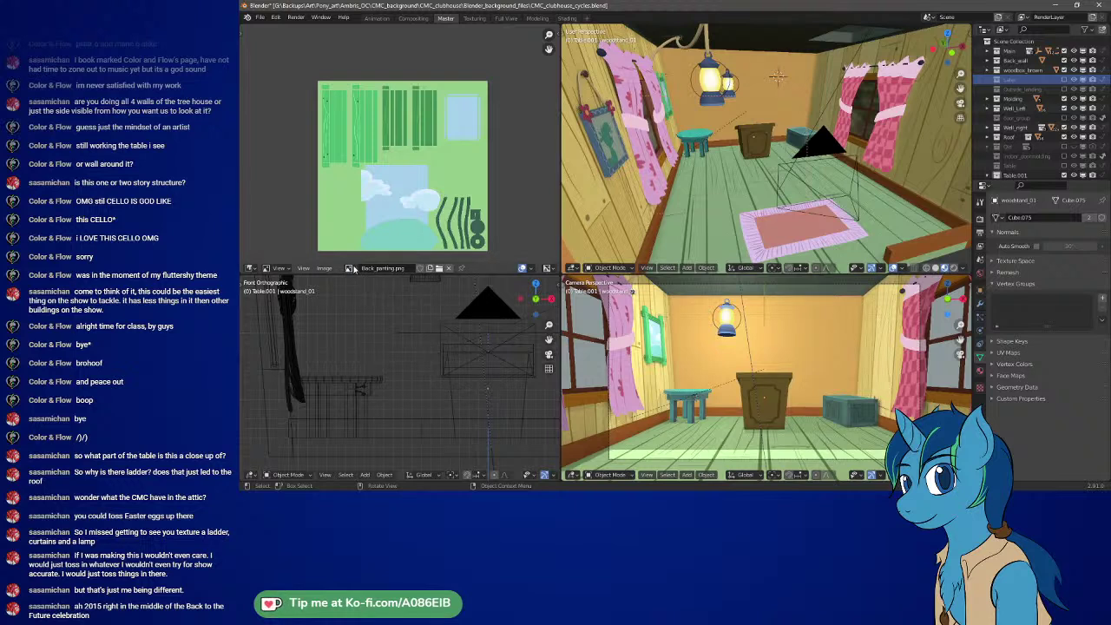
- Show the Apple Bloom clubhouse reference image in the image editor again and enlarge it to a readable size
left_click(350, 268)
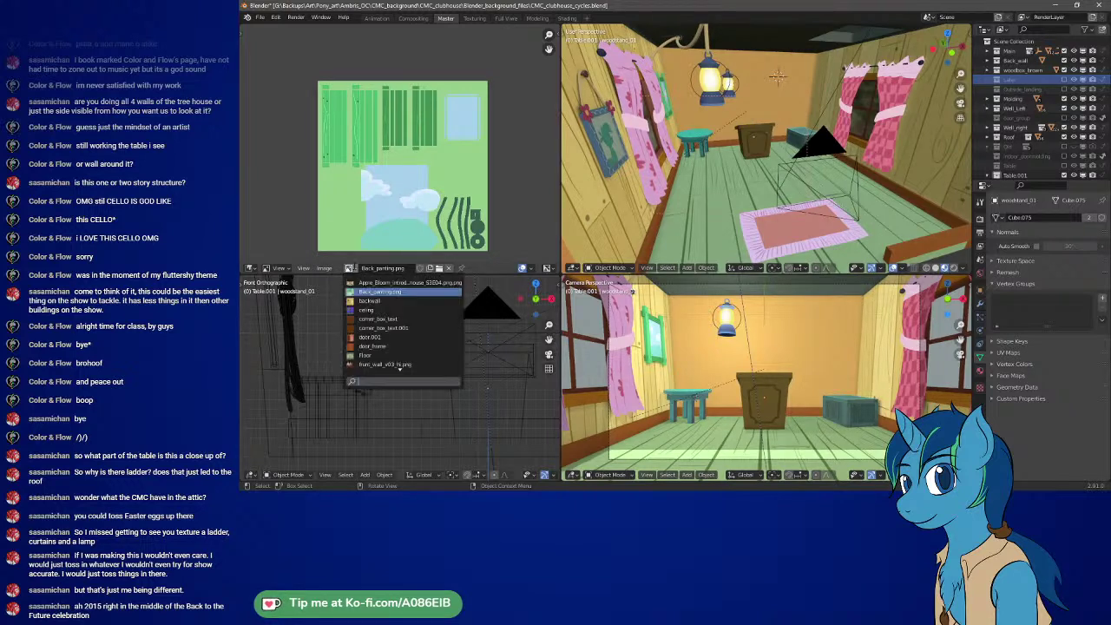
left_click(365, 285)
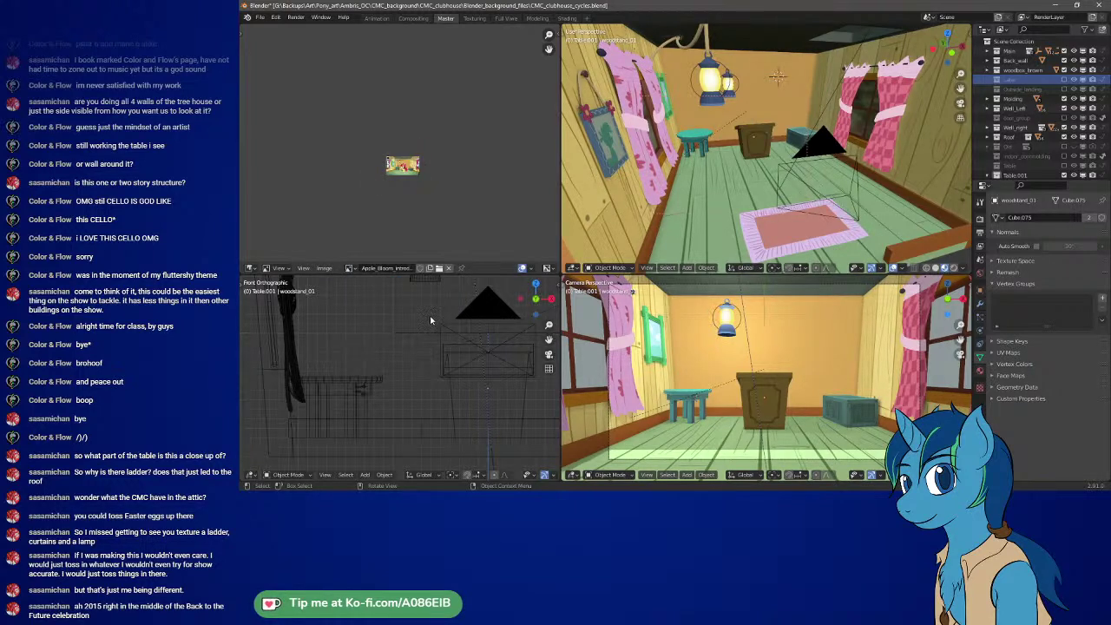
scroll(417, 185, "up", 7)
key("Home")
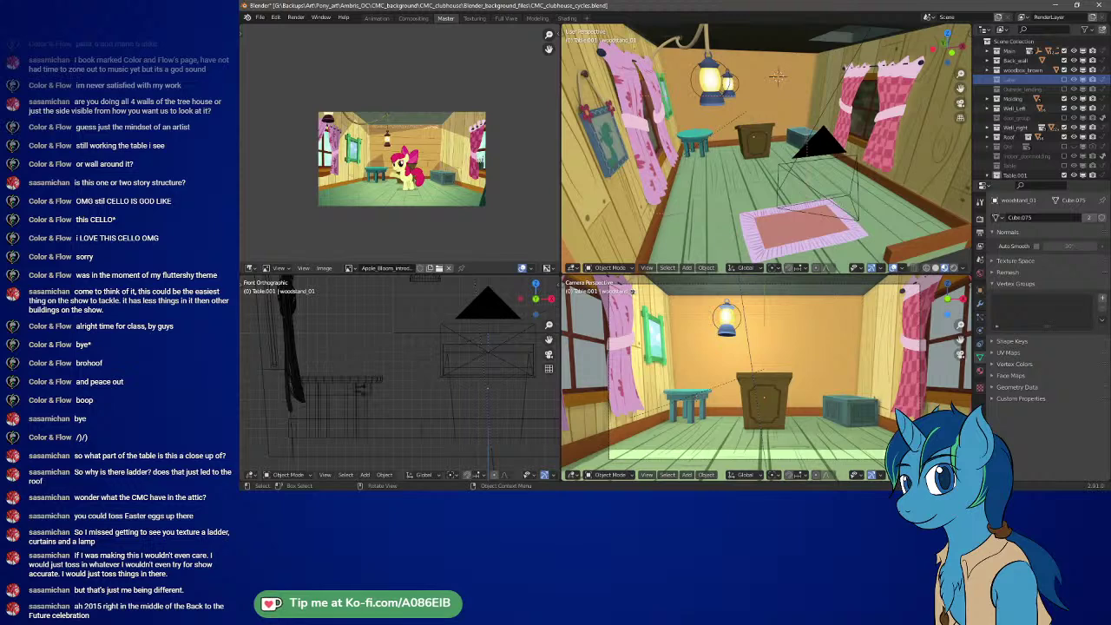
- Switch to the cmc_background_web.png window in XnView MP and move it down clear of the viewports
key("alt+Tab")
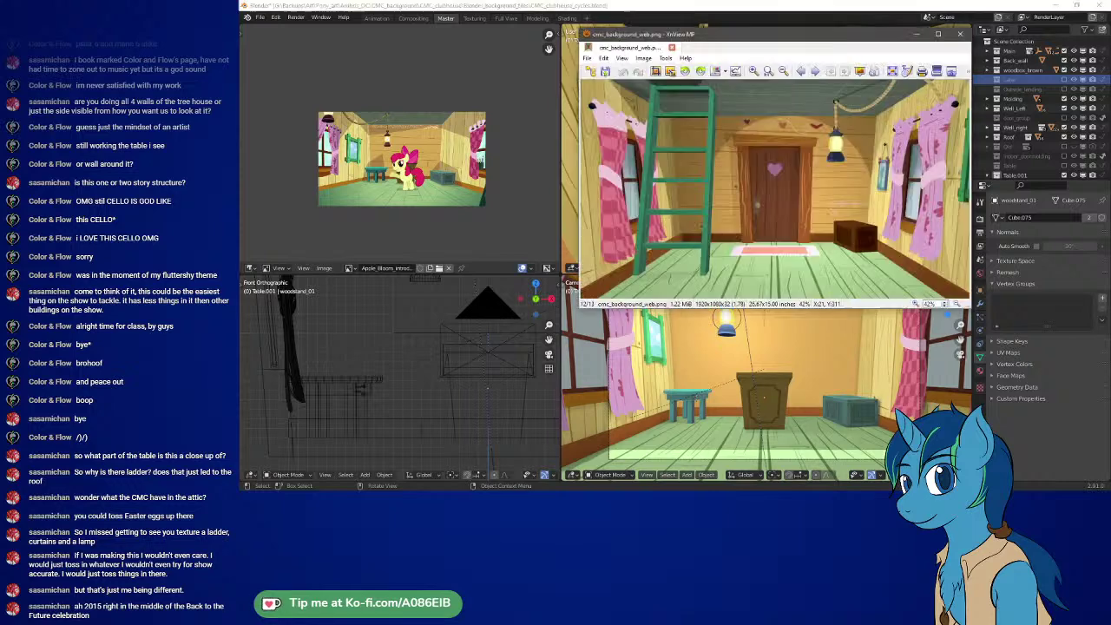
left_click_drag(839, 37, 676, 494)
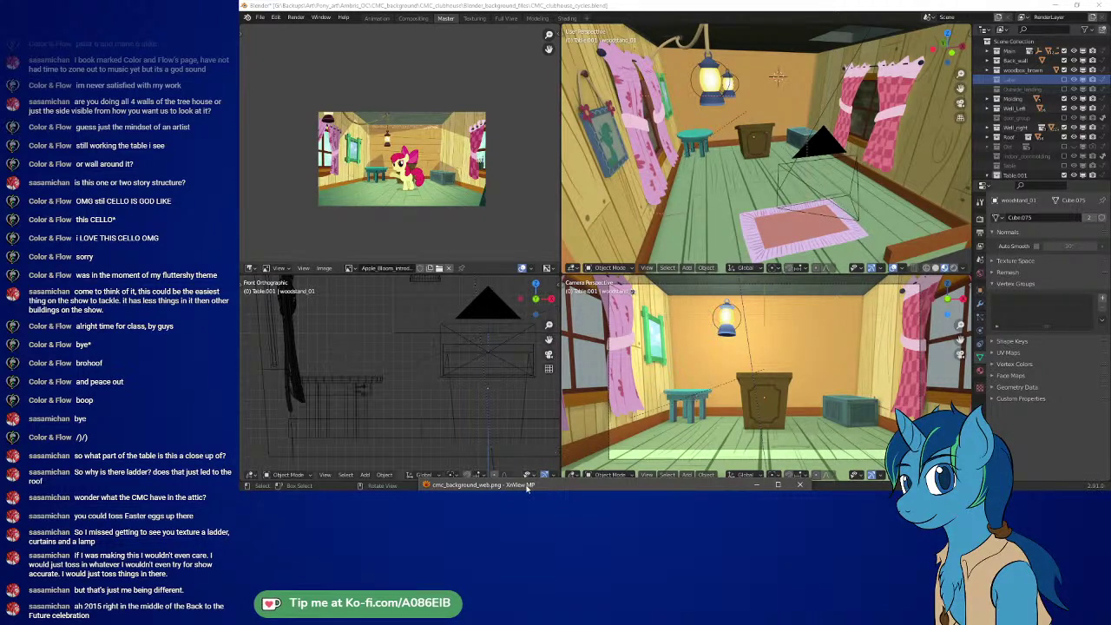
- Clear the cmc_background_web.png window away and compare the clubhouse seen from the front with the enlarged Apple Bloom reference image
left_click_drag(529, 485, 530, 512)
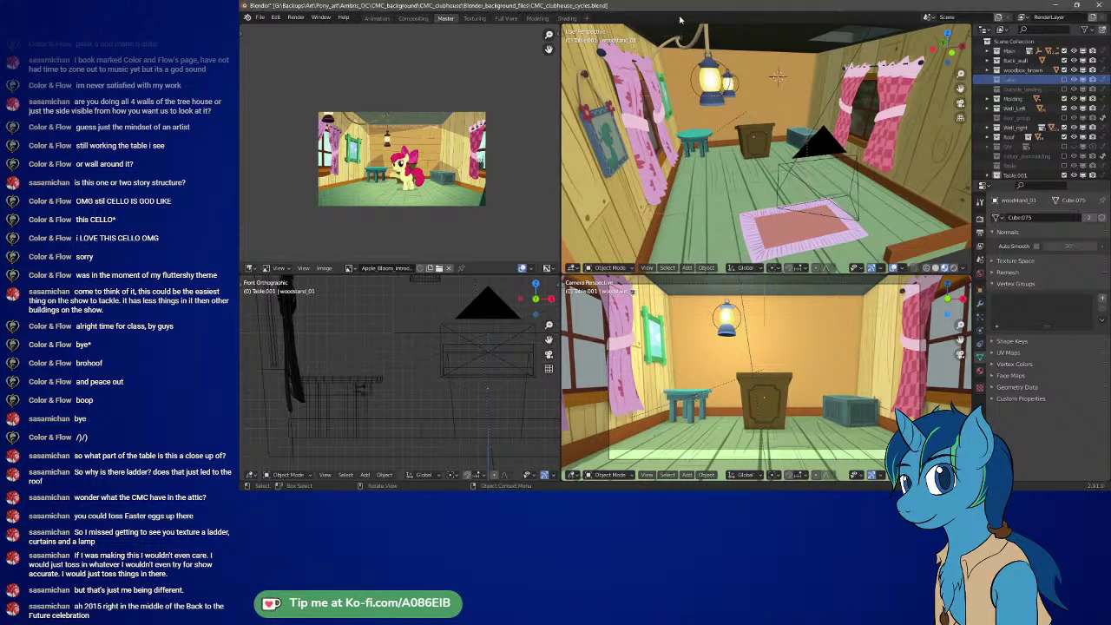
middle_click_drag(779, 124, 802, 161)
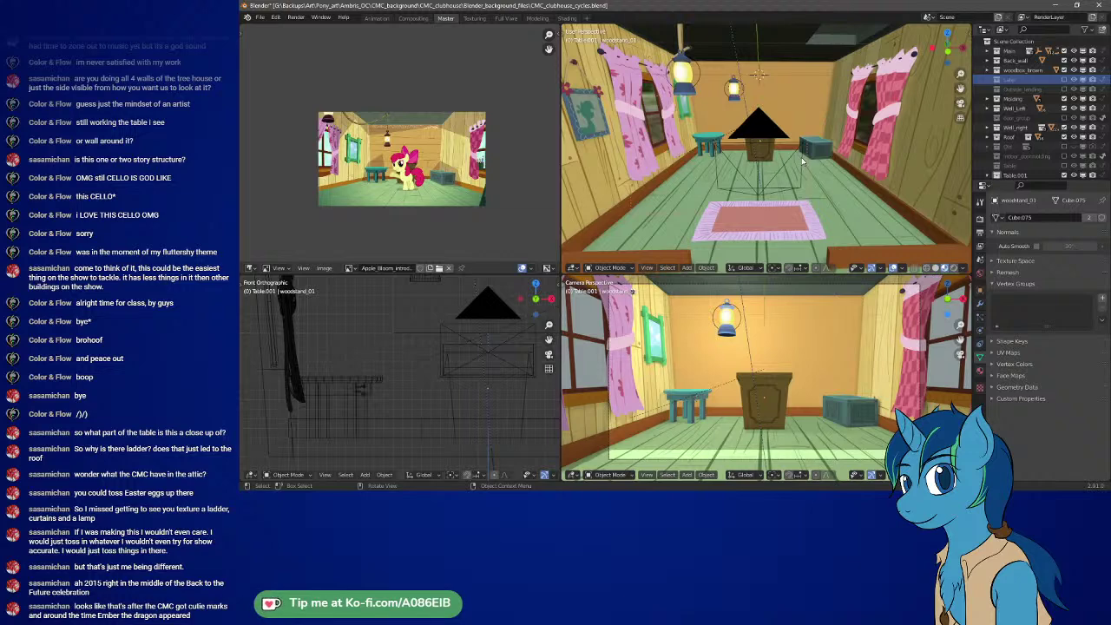
scroll(411, 161, "up", 4)
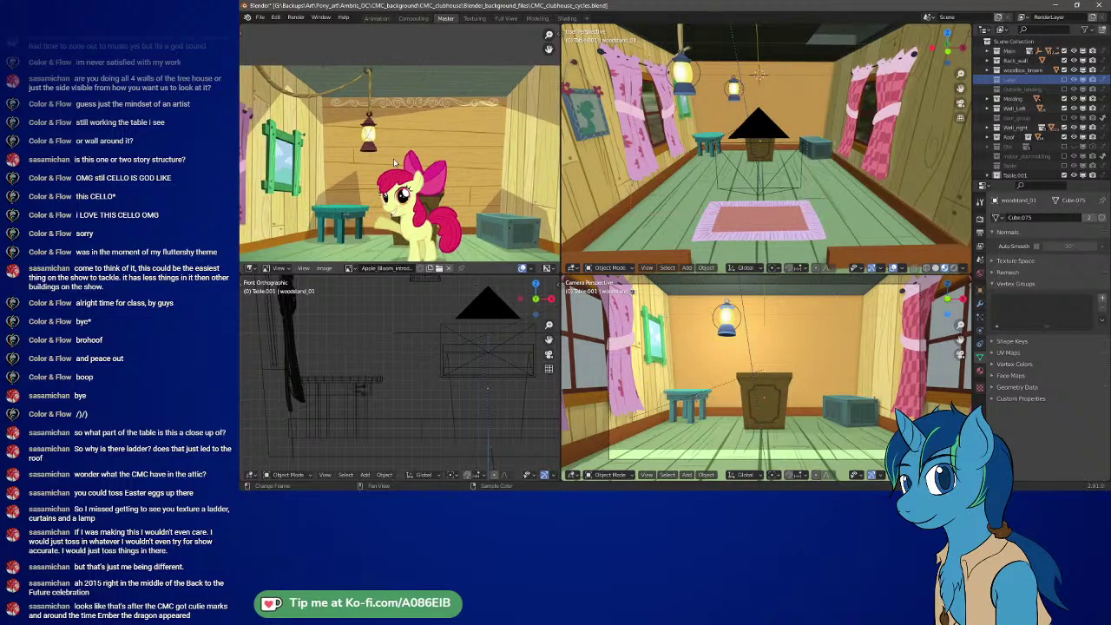
scroll(411, 160, "down", 2)
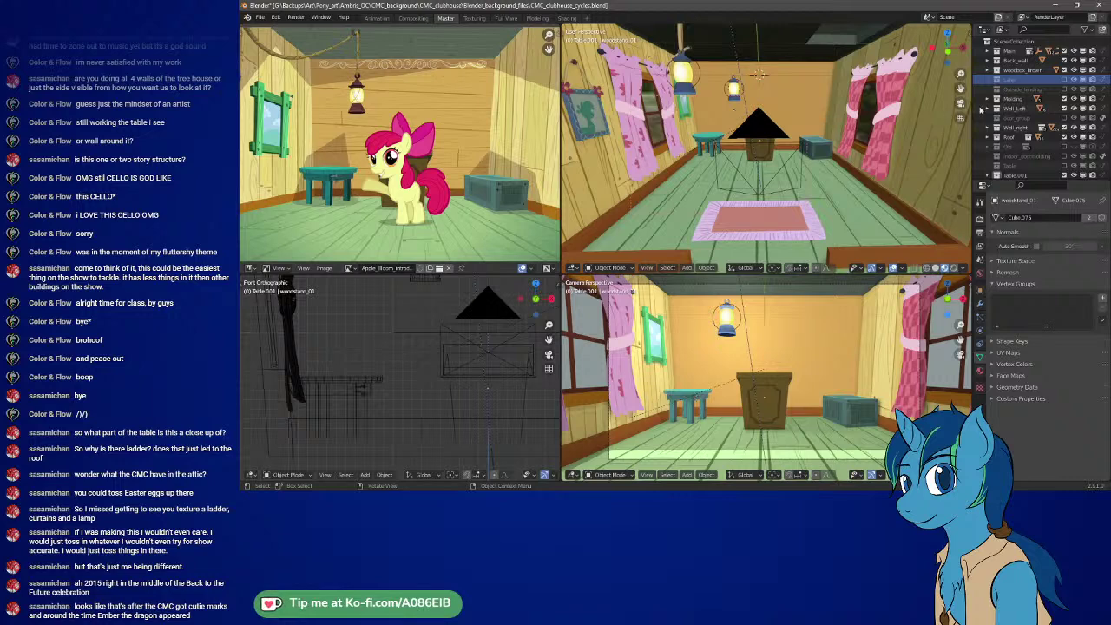
- Select all parts of the Table.001 collection and move the table about 0.12 units along negative Y in the top view
scroll(1024, 131, "down", 5)
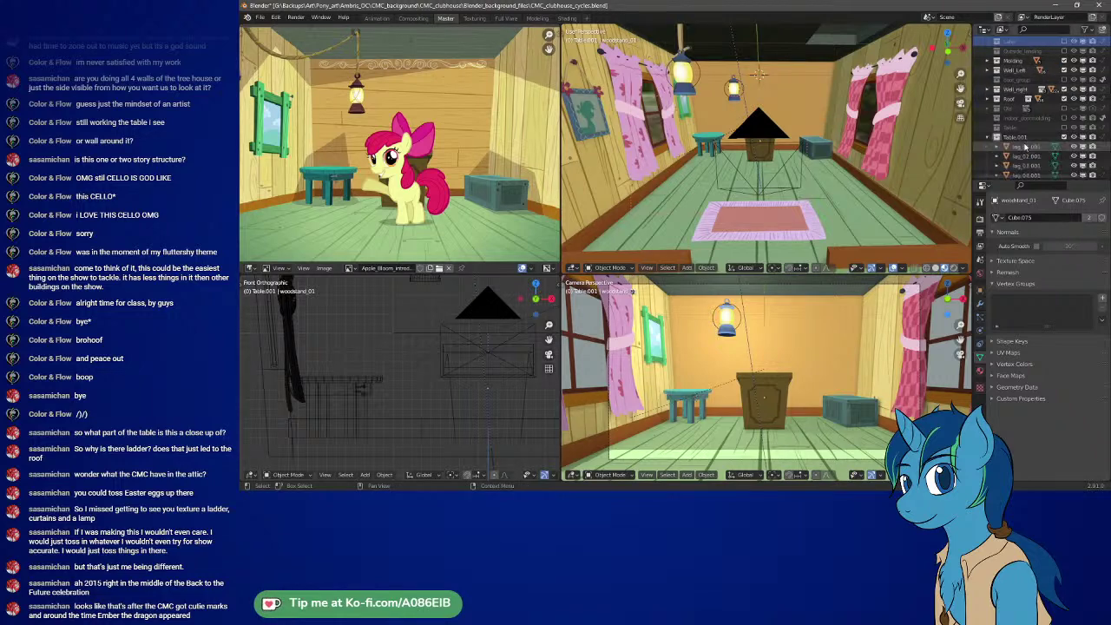
scroll(1025, 130, "up", 2)
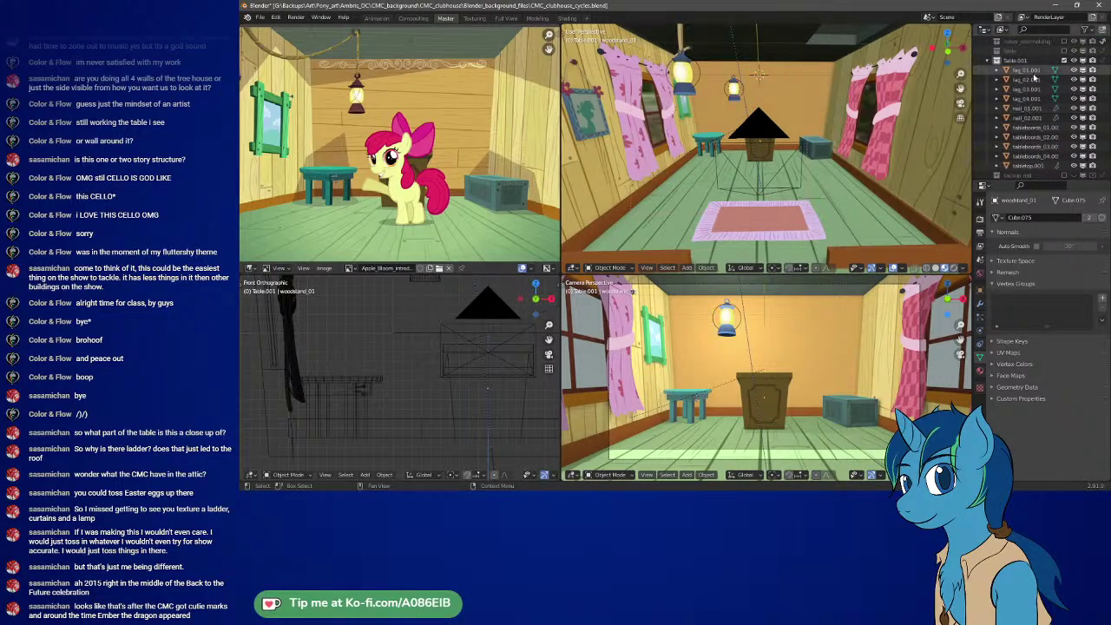
left_click(1035, 165, "ctrl")
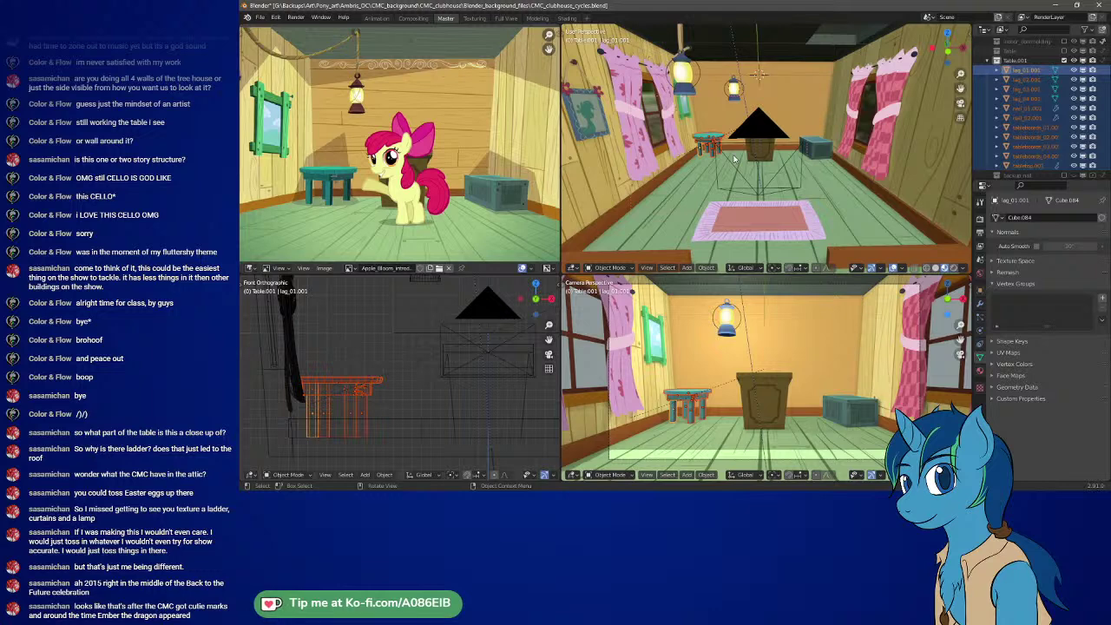
key("KP_7")
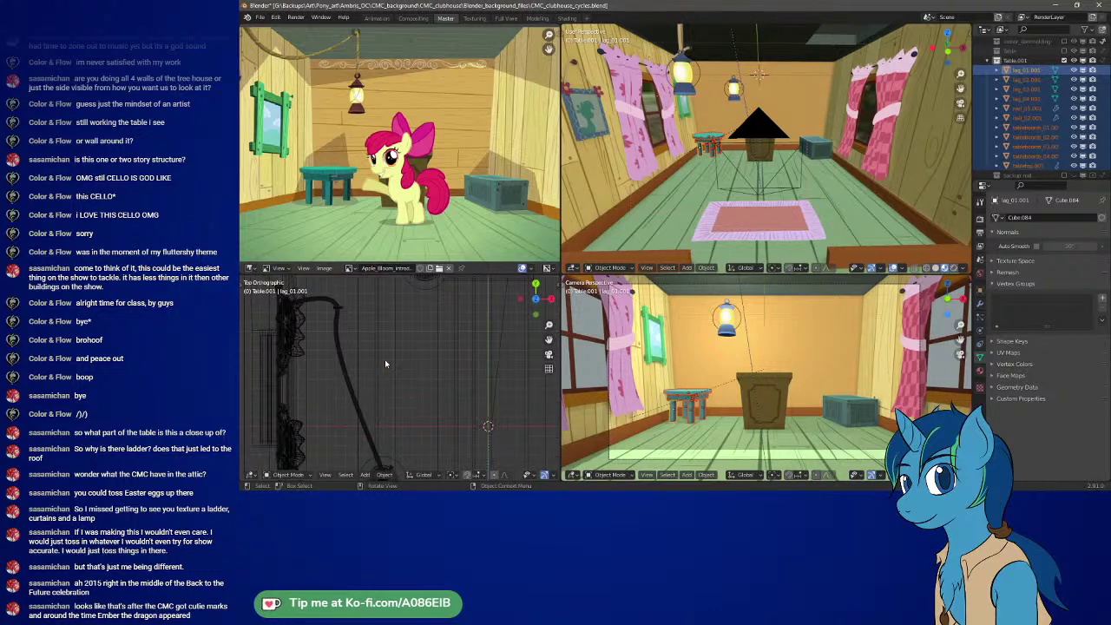
scroll(395, 351, "down", 5)
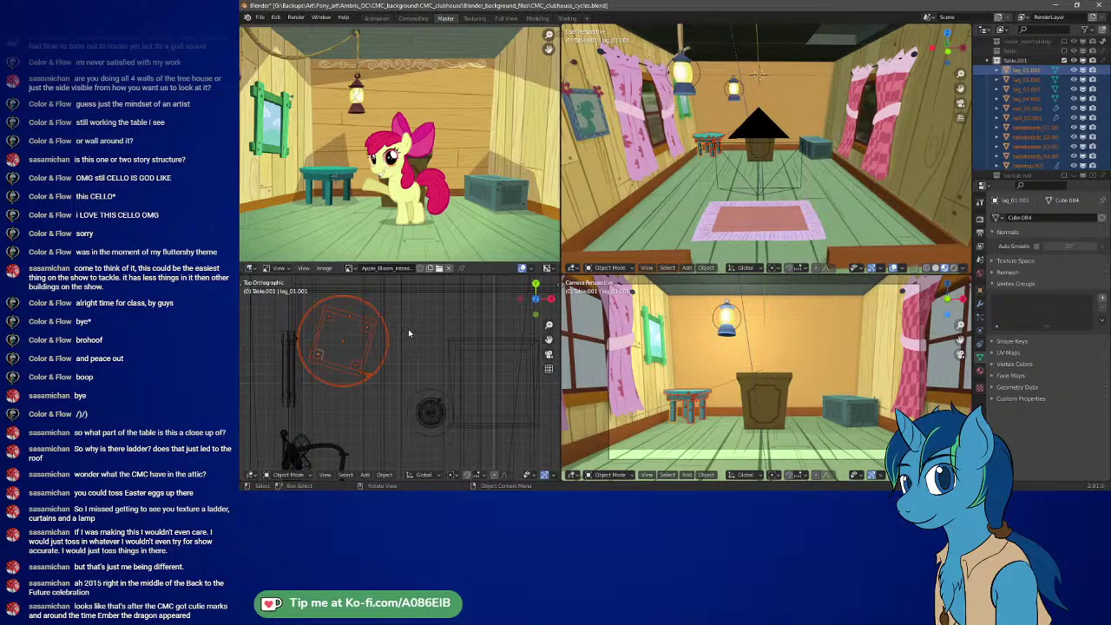
key("g")
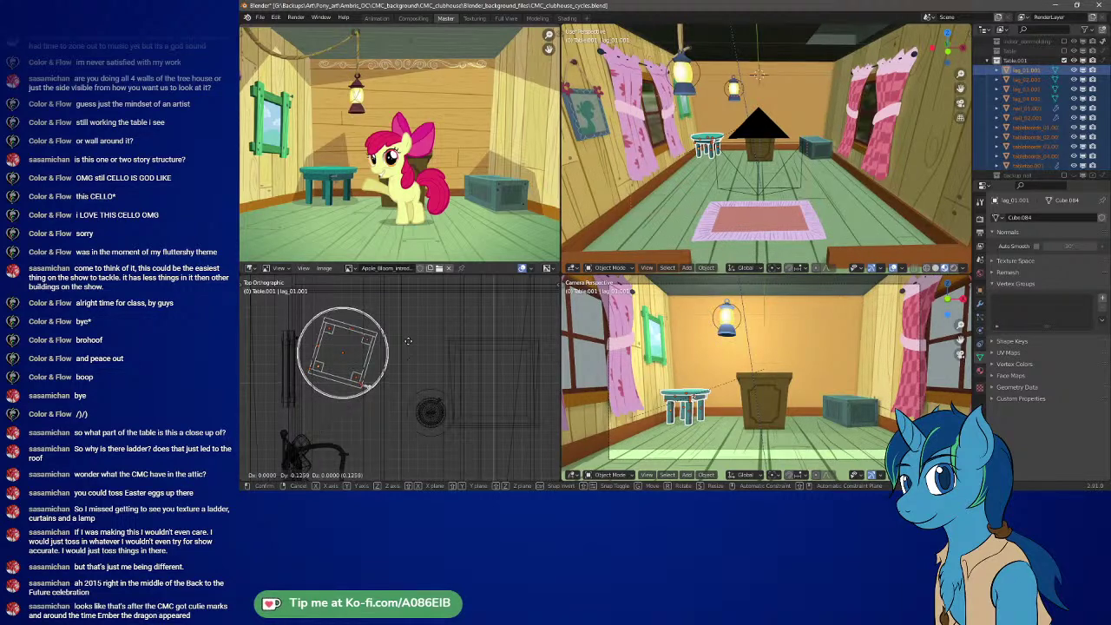
left_click(408, 344)
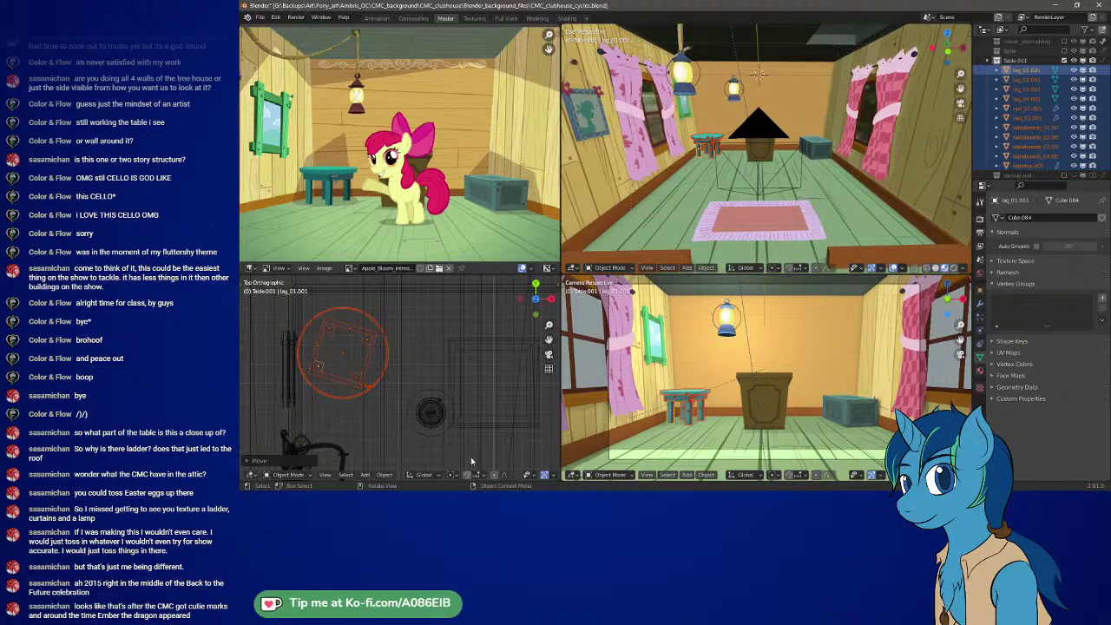
- Deselect the table by selecting the teal crate beside the podium, and save CMC_clubhouse_cycles.blend
left_click(720, 427)
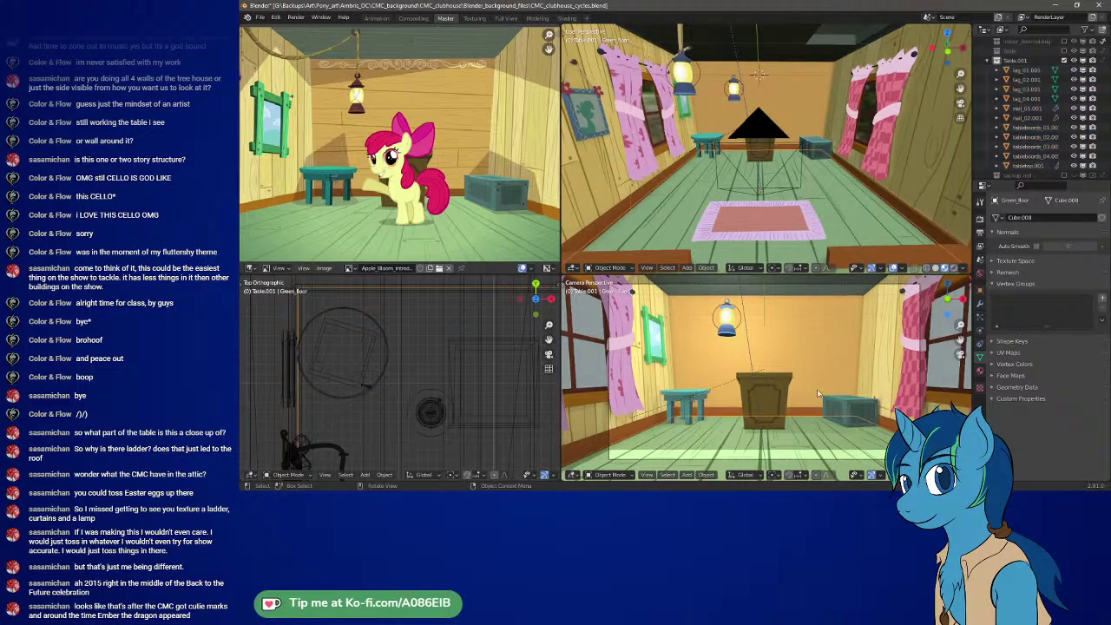
left_click(850, 412)
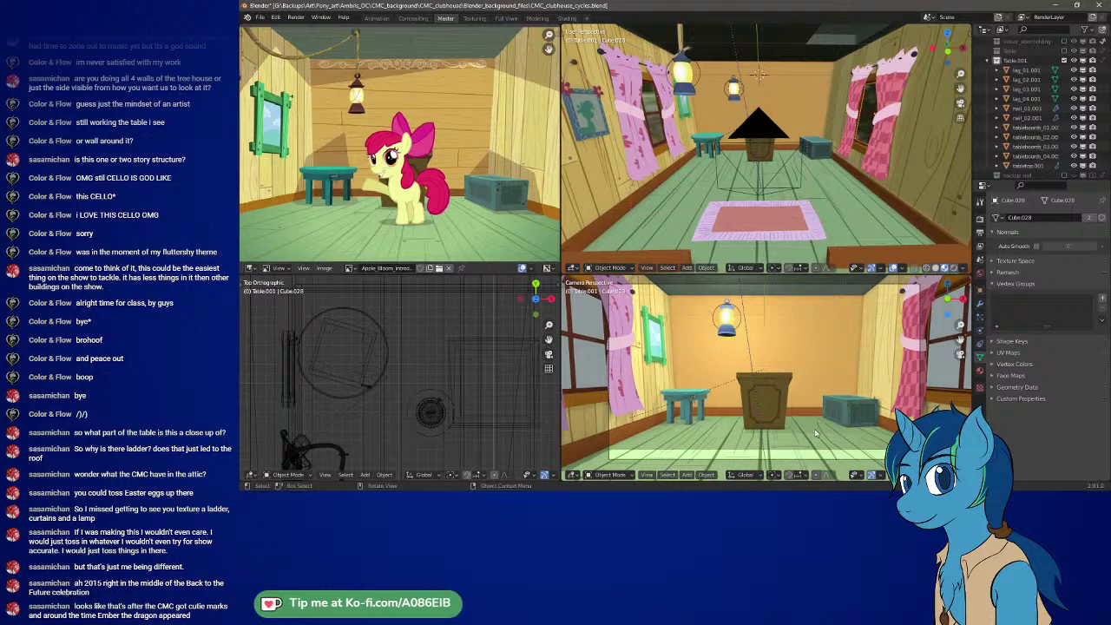
left_click(260, 17)
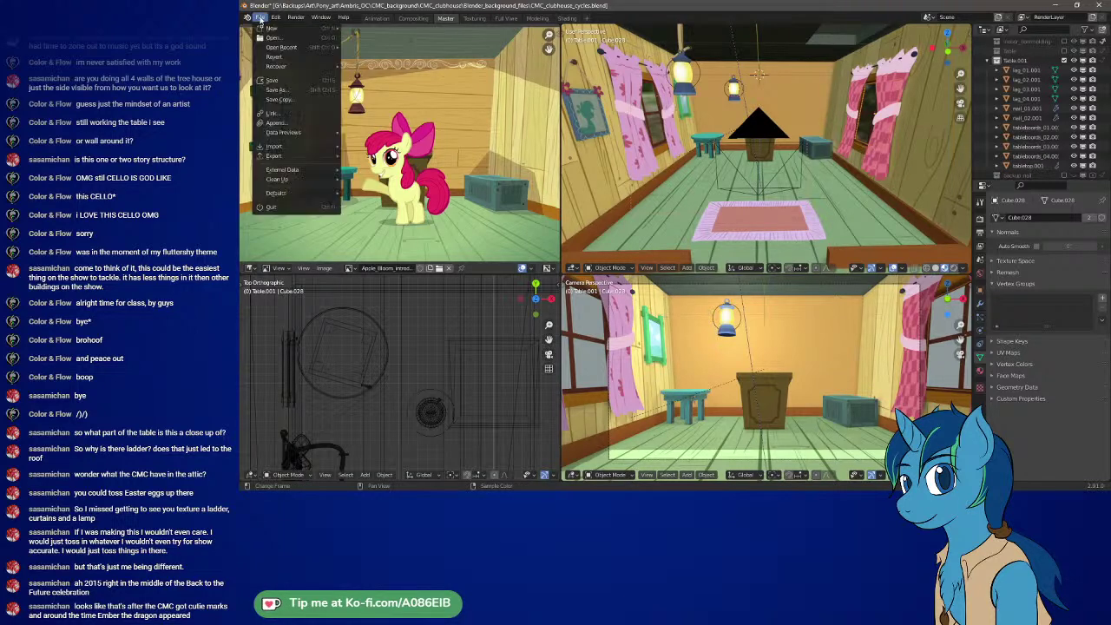
left_click(284, 79)
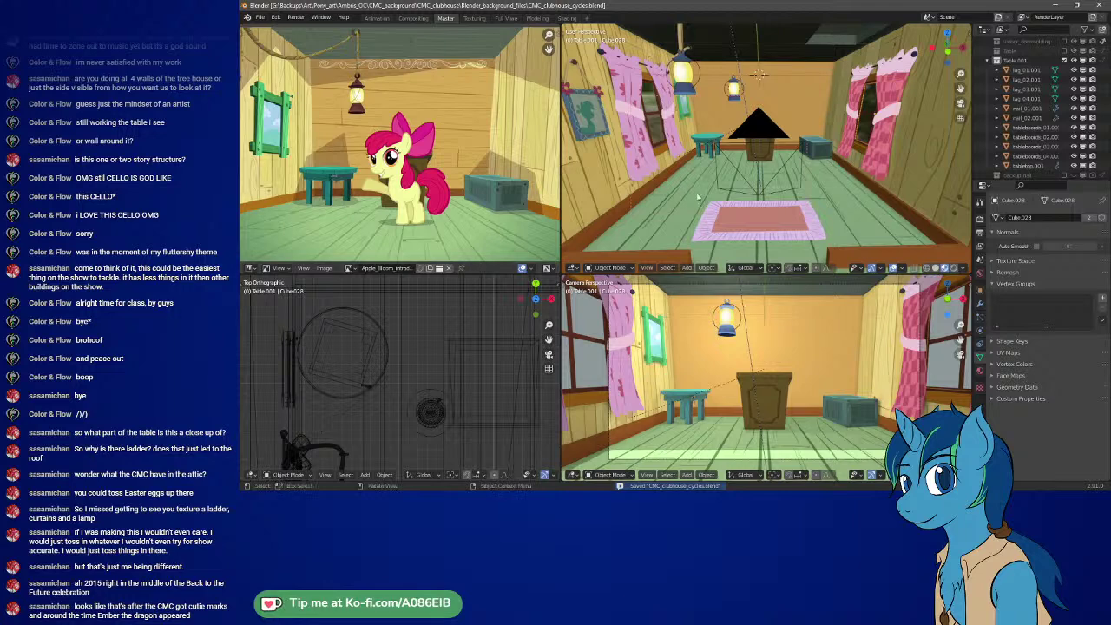